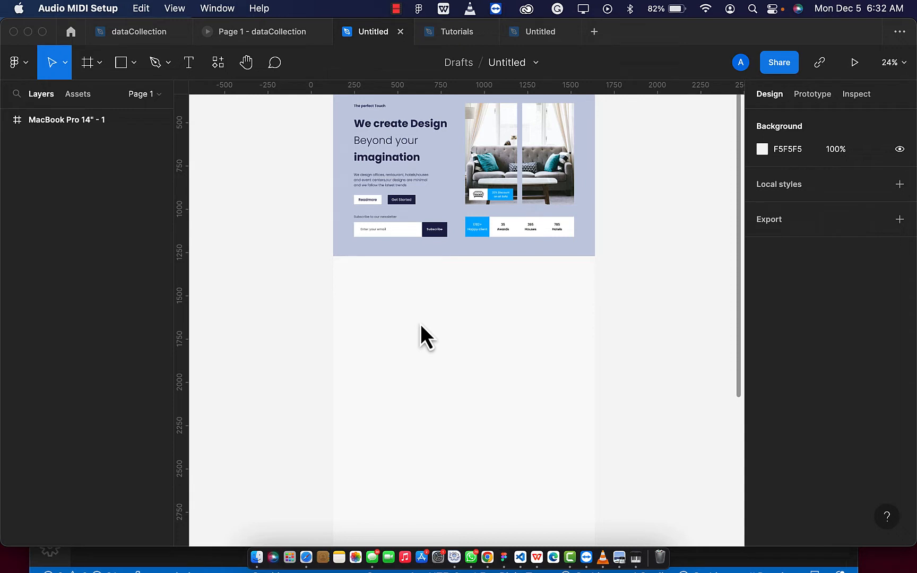
Draw a tall rectangle about 255 × 740 in the empty area below the hero section, near the frame's left side
left_click(127, 69)
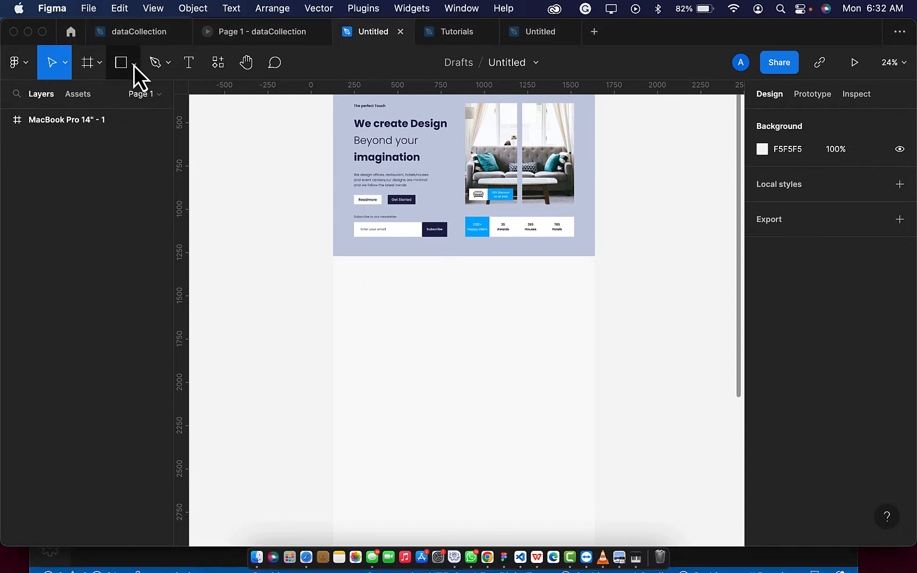
left_click(134, 65)
left_click(120, 103)
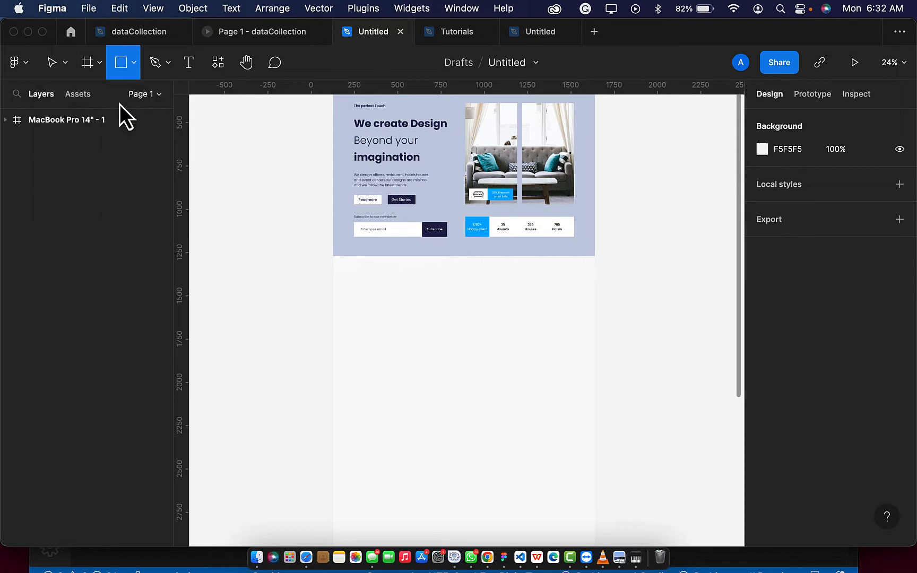
left_click_drag(353, 307, 398, 438)
Set the new rectangle's width to 215 and its height to 650
left_click(786, 180)
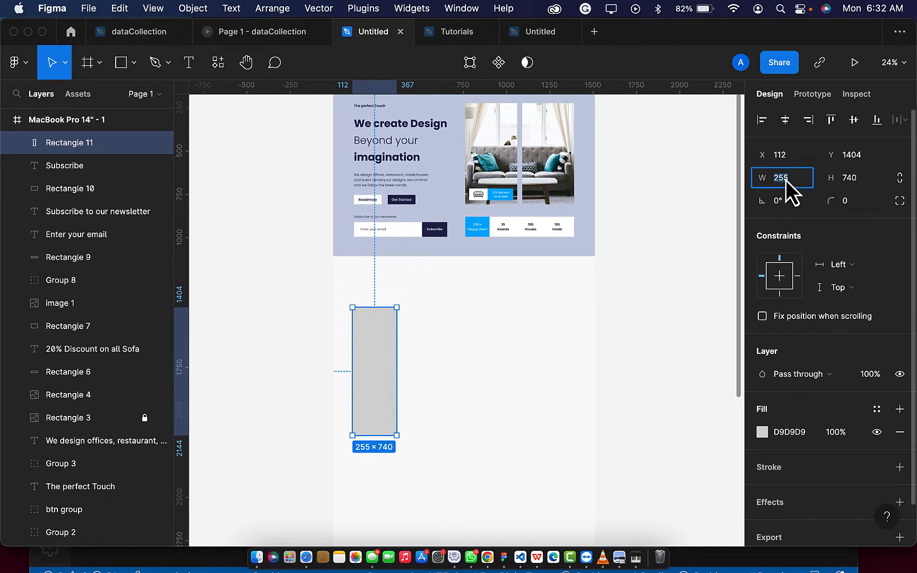
type("2")
key("Return")
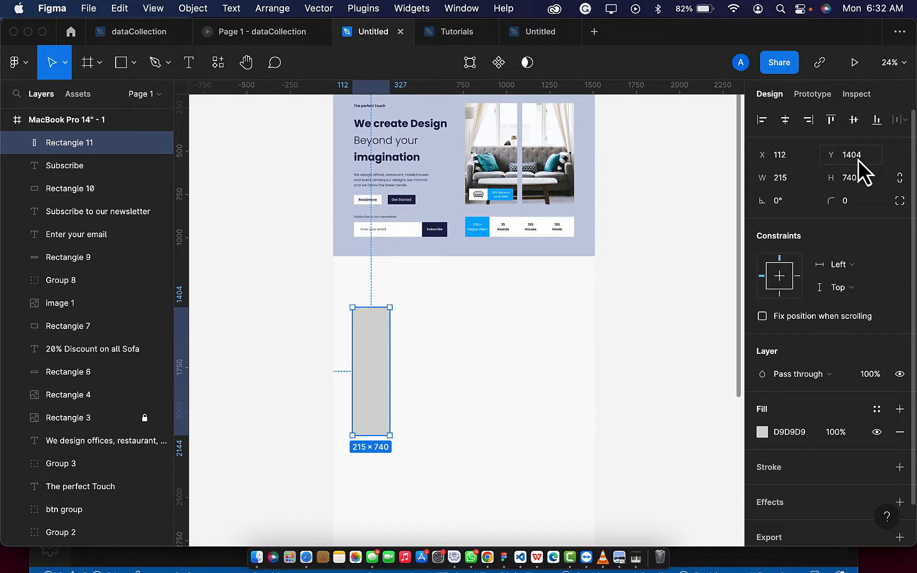
left_click(859, 178)
type("650")
key("Return")
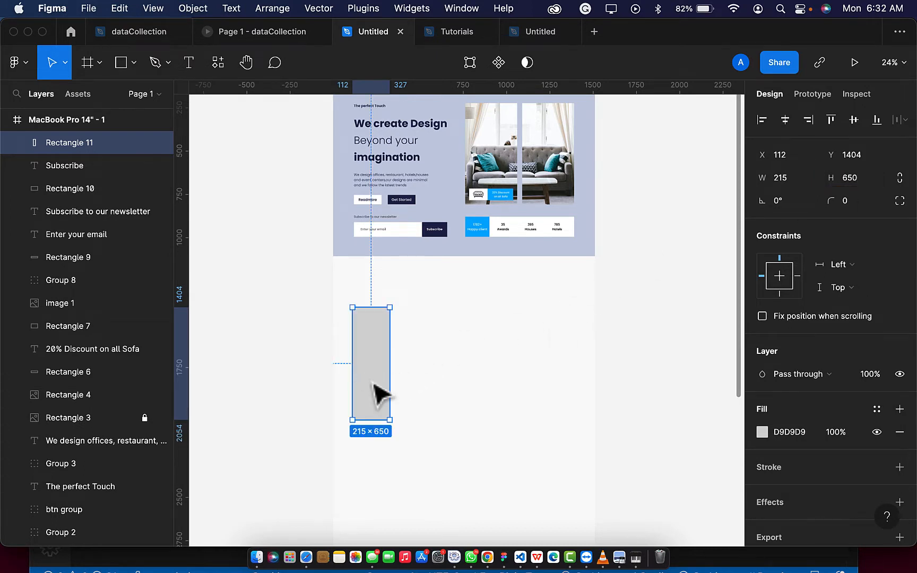
Move the rectangle to the frame's left edge at about Y 1335 and duplicate it twice into an evenly spaced row of three
left_click_drag(374, 383, 354, 370)
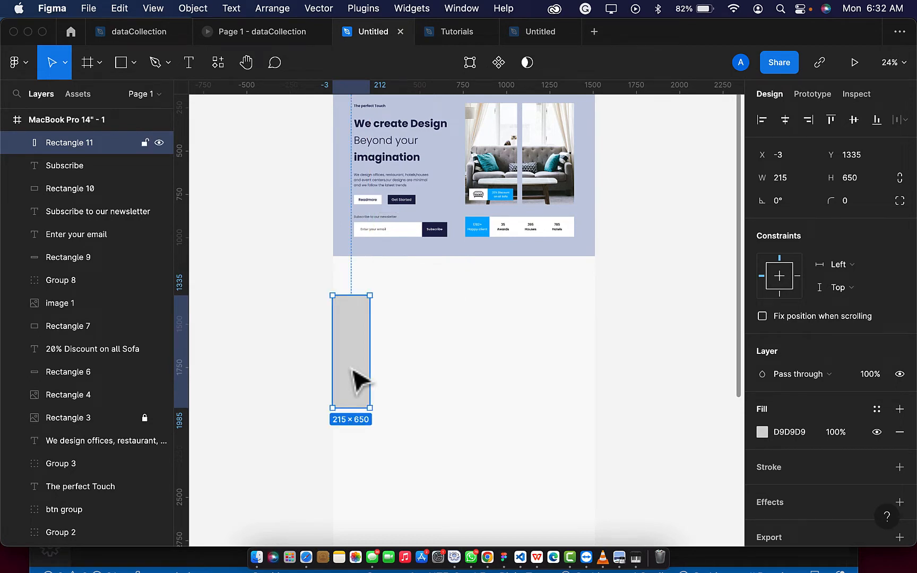
key("super+d")
left_click_drag(362, 381, 406, 370)
key("super+d")
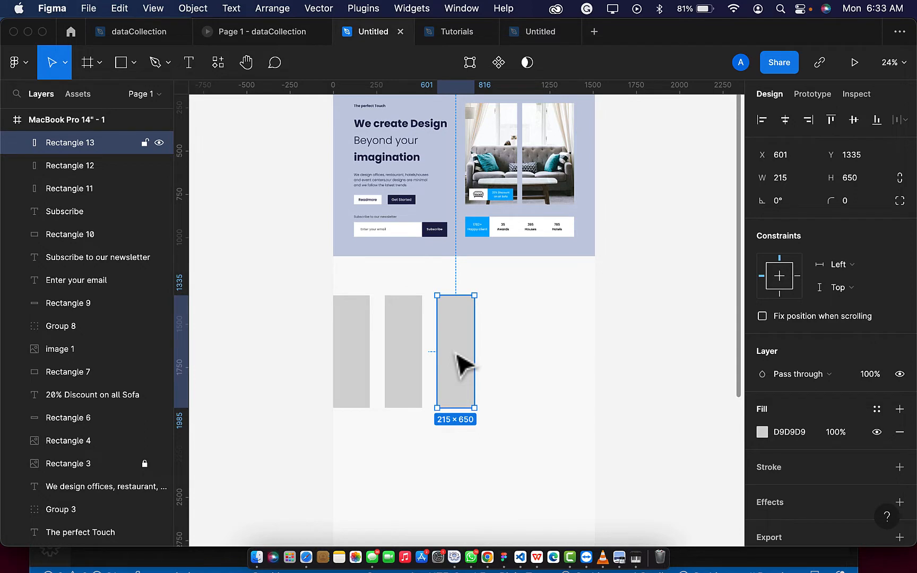
Set the third rectangle's width to 430 and shift it slightly left towards the middle rectangle
left_click(801, 180)
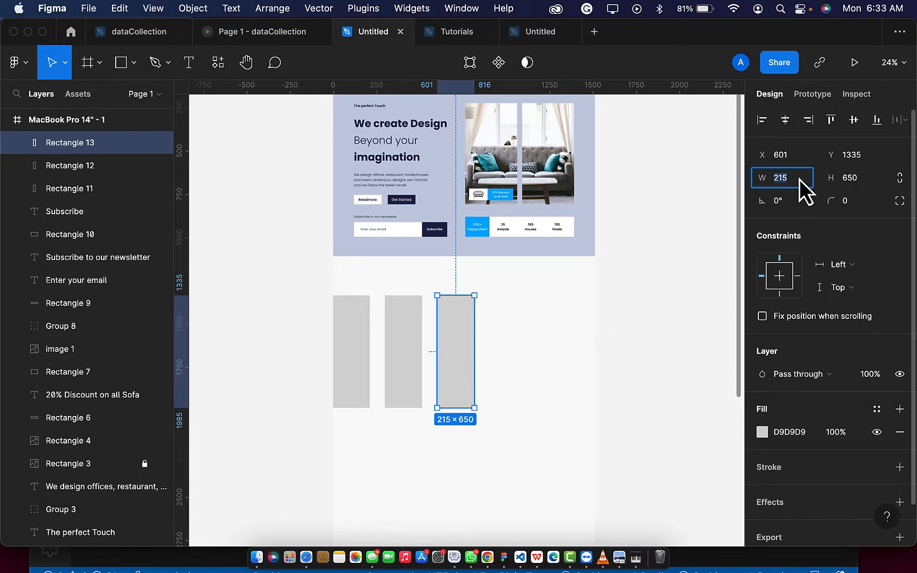
key("BackSpace")
key("Return")
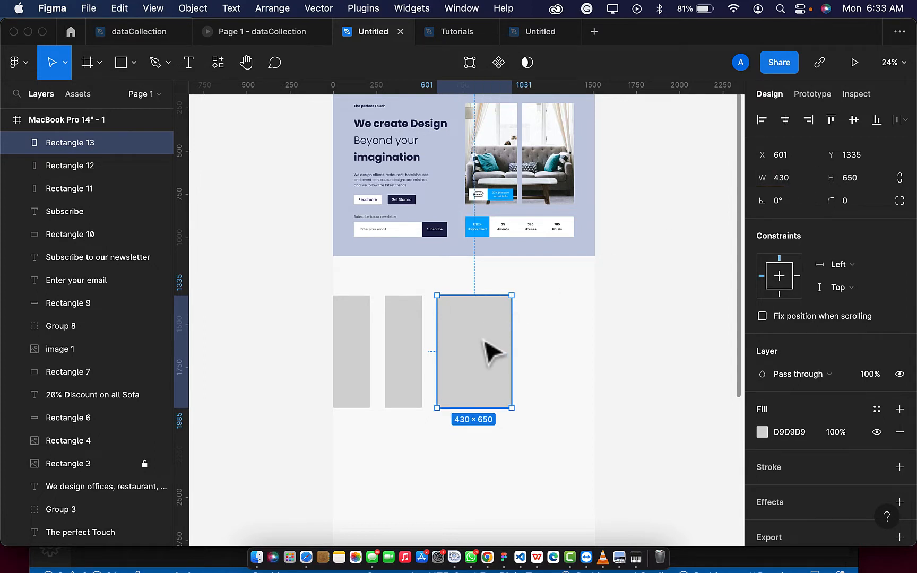
left_click_drag(484, 342, 480, 341)
Move the middle rectangle left to X 259 and the wide rectangle left to about X 514 to narrow the gaps
left_click(410, 354)
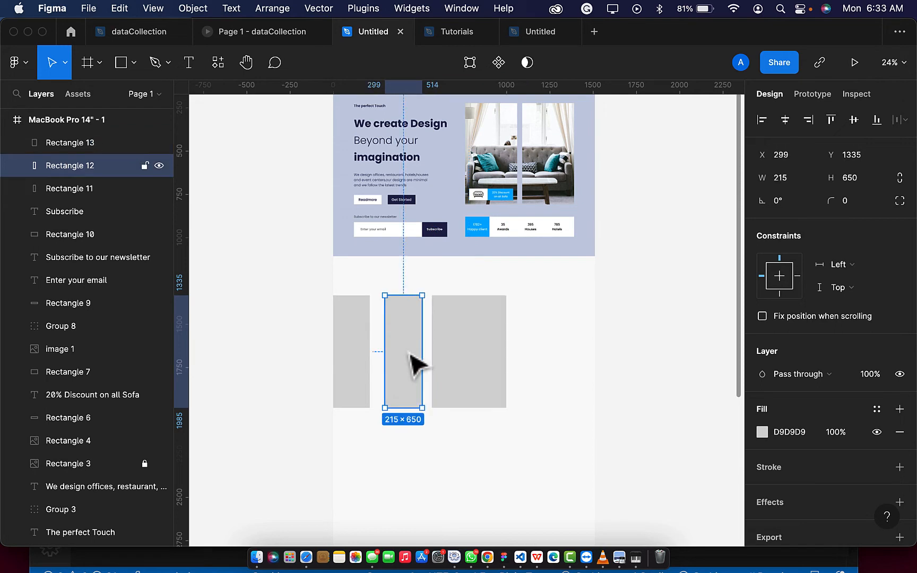
double_click(409, 354)
key("Escape")
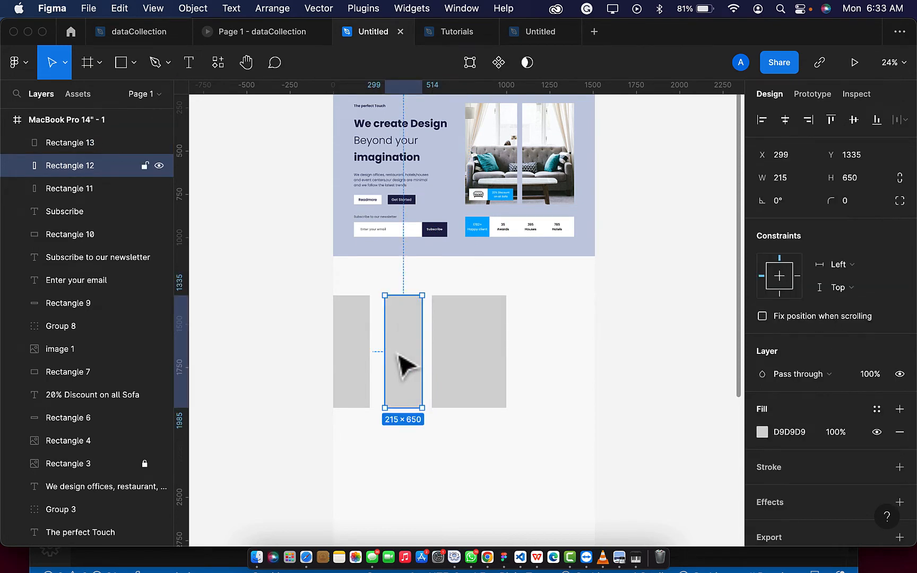
key("shift+Left")
key("shift+Left")
key("shift+Left")
key("shift+Left")
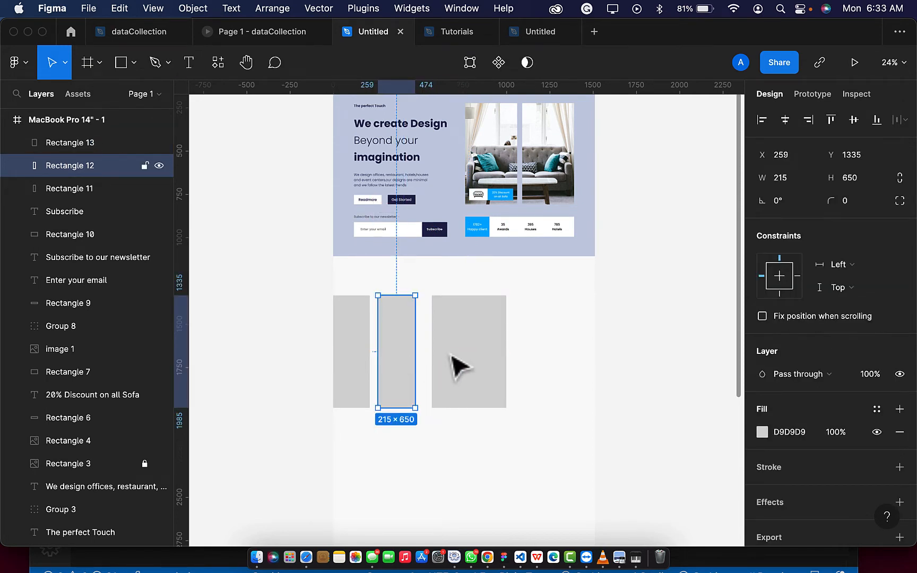
left_click_drag(452, 355, 446, 358)
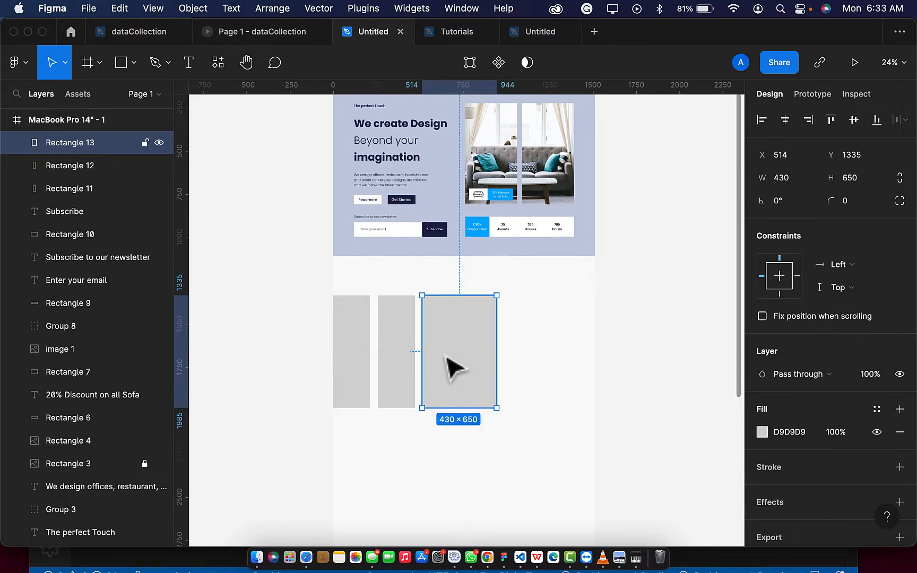
Even out the horizontal spacing between the three rectangles and move the row up to about Y 1235
left_click(392, 367, "shift")
left_click(364, 368, "shift")
mouse_move(489, 404)
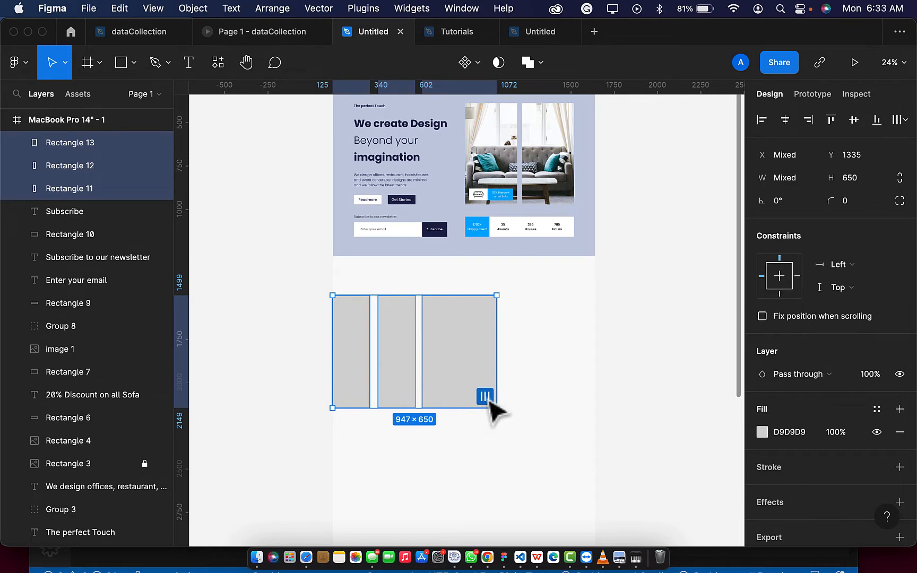
left_click(487, 398)
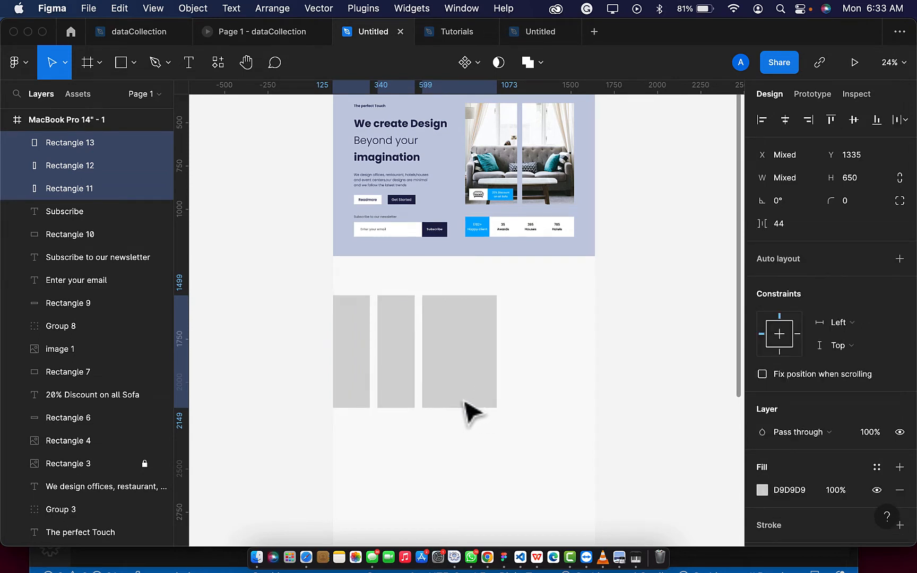
left_click_drag(465, 402, 462, 385)
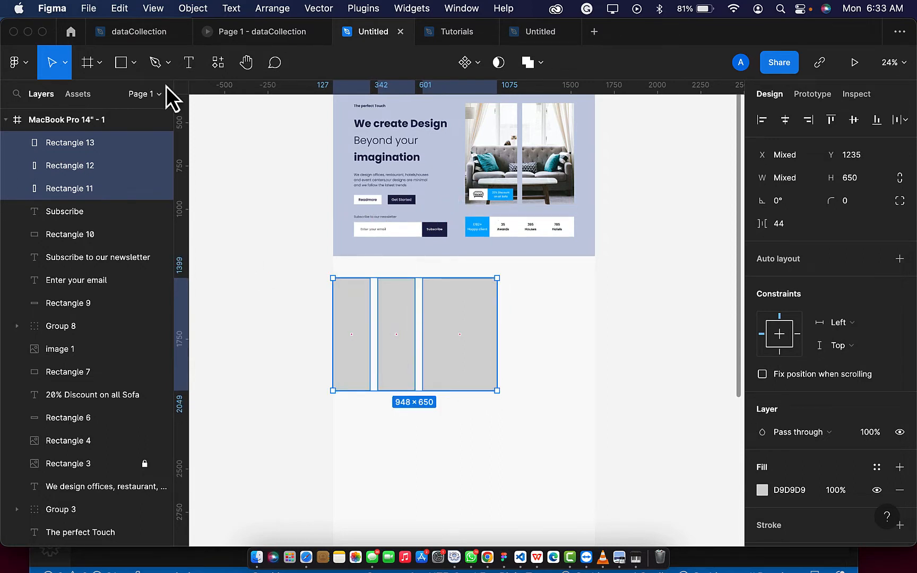
Add the text "Enjoy the natural" in the empty area to the right of the wide rectangle
left_click(190, 62)
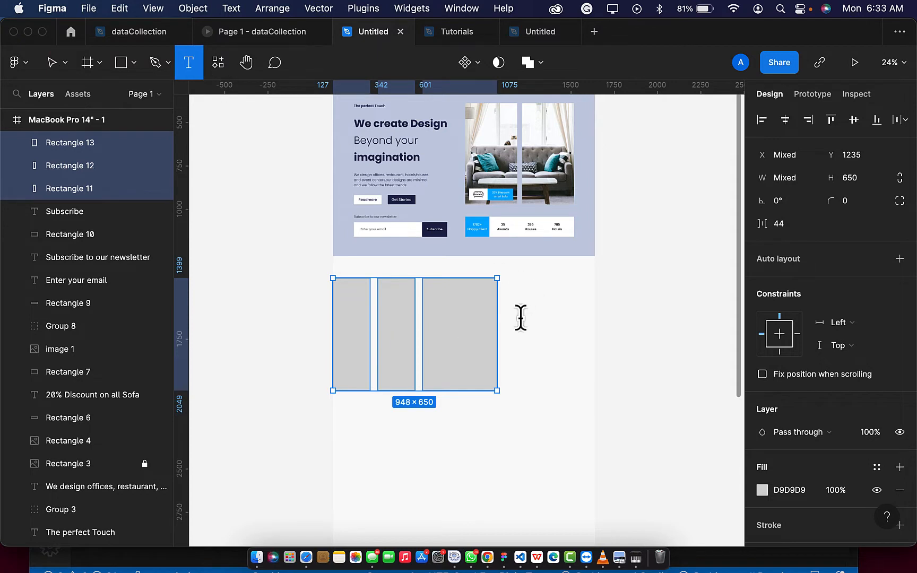
left_click(521, 317)
type("Enjoy the natu")
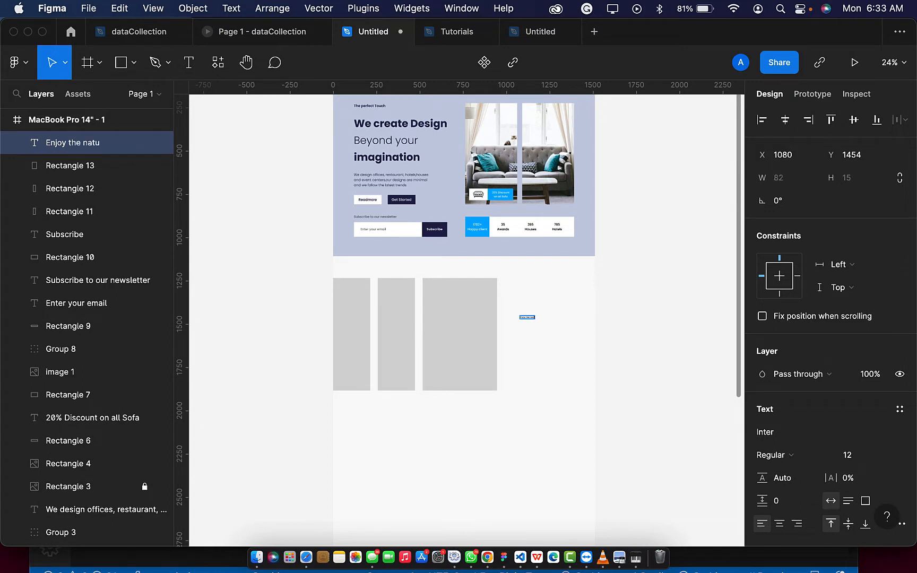
type("ral")
key("Escape")
scroll(542, 379, "up", 5)
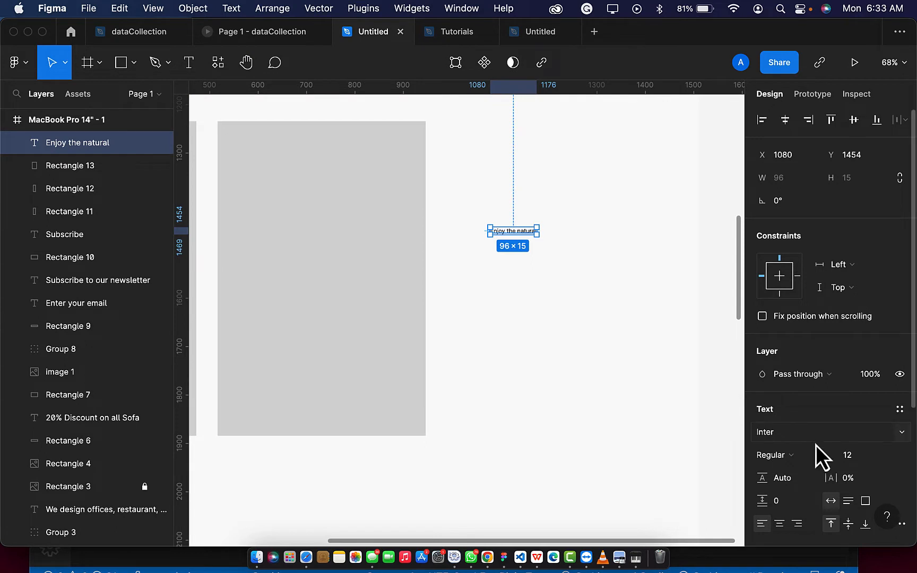
Set the font size of the "Enjoy the natural" text to 40
left_click(854, 455)
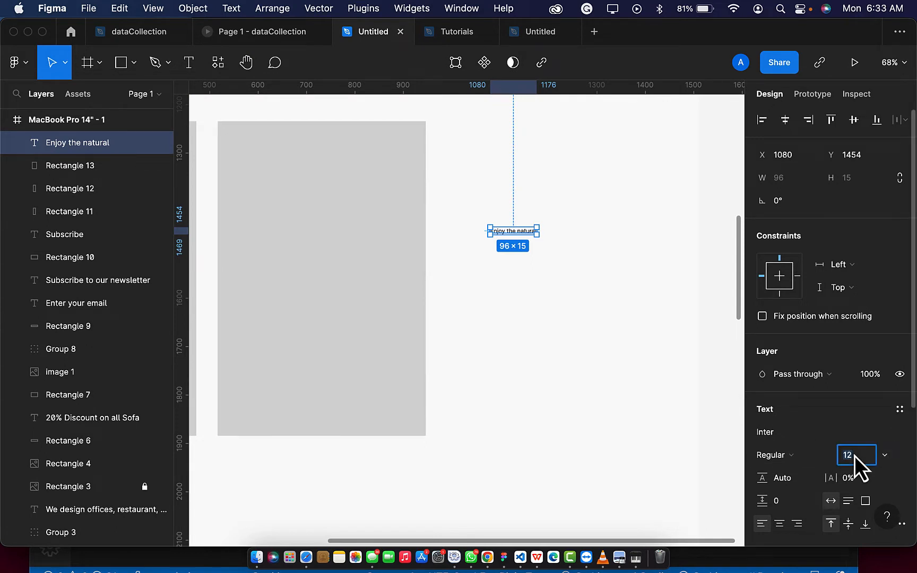
key("BackSpace")
type("40")
key("Return")
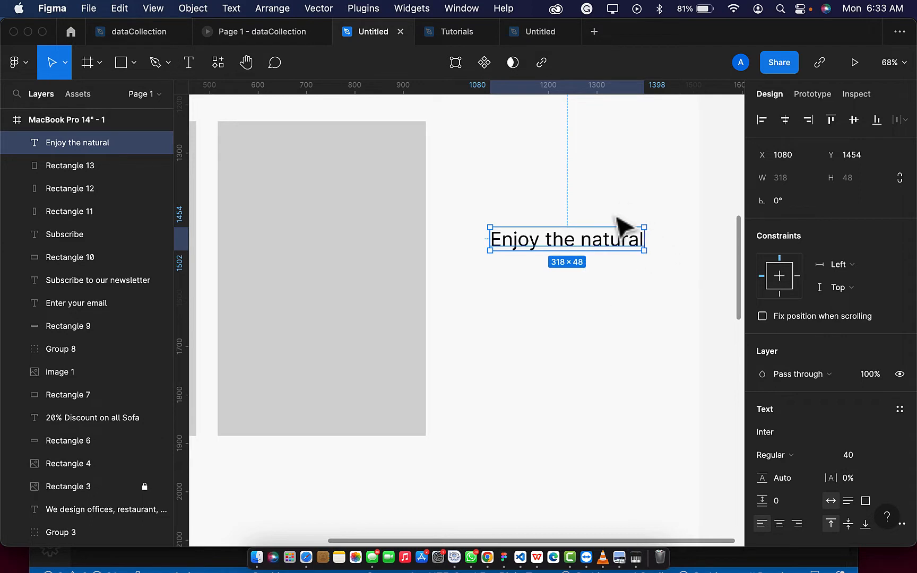
Extend the heading to "Enjoy the natural inspration from our designs" on three lines and move it to about X 1019, Y 1416
double_click(632, 238)
left_click(633, 238)
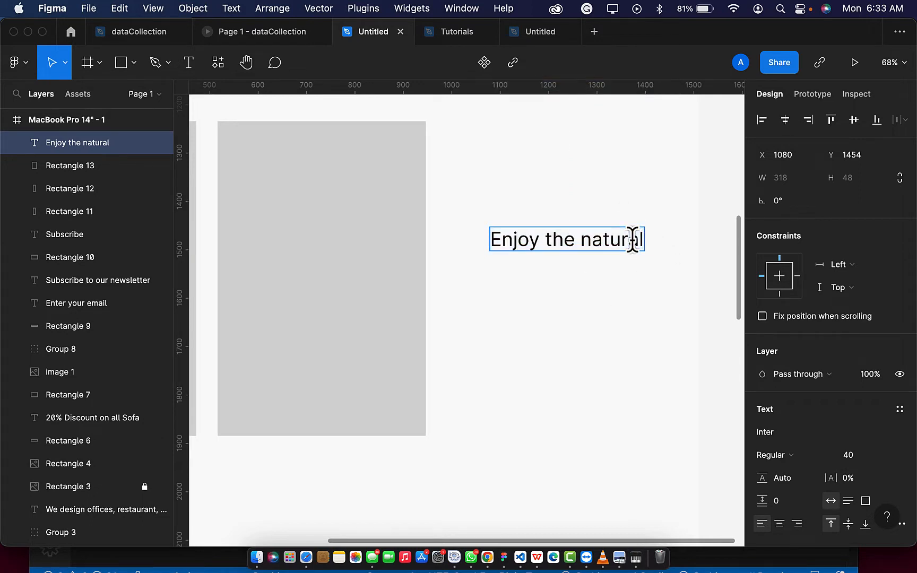
key("Right")
type("inso")
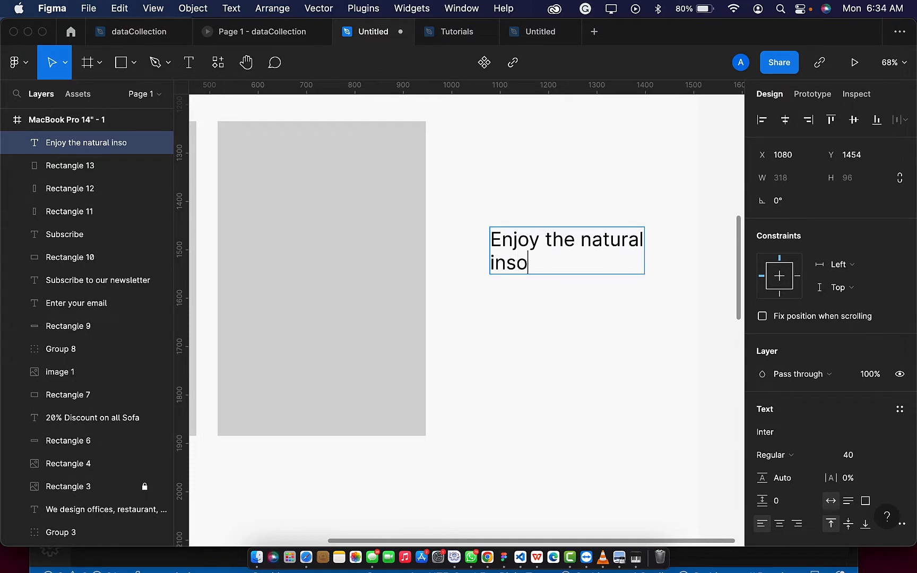
type("pi")
type("ration")
type(" from")
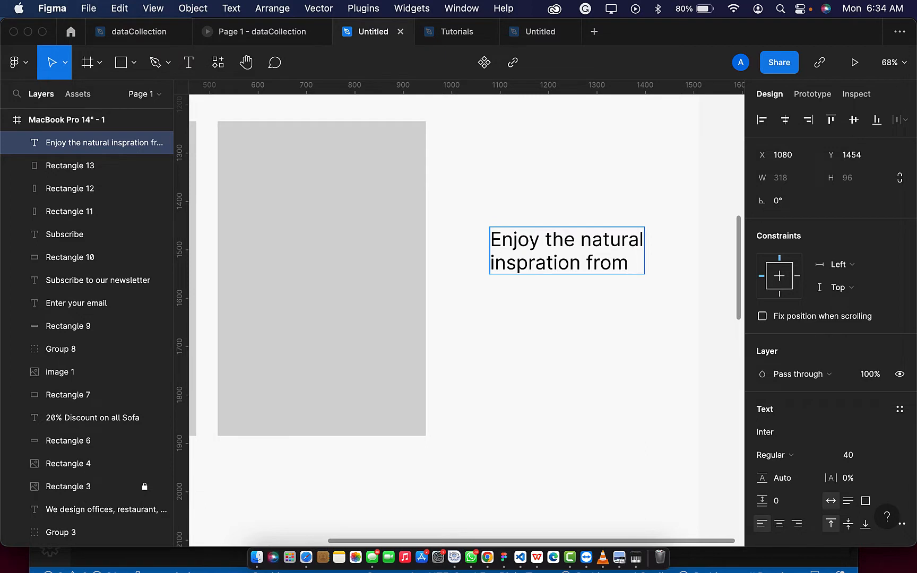
type(" our des")
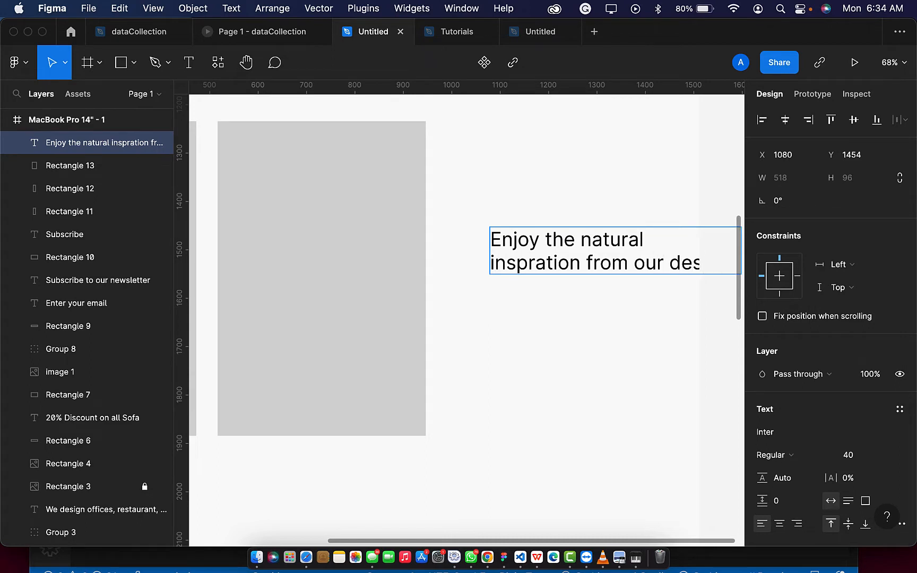
key("Return")
key("Right")
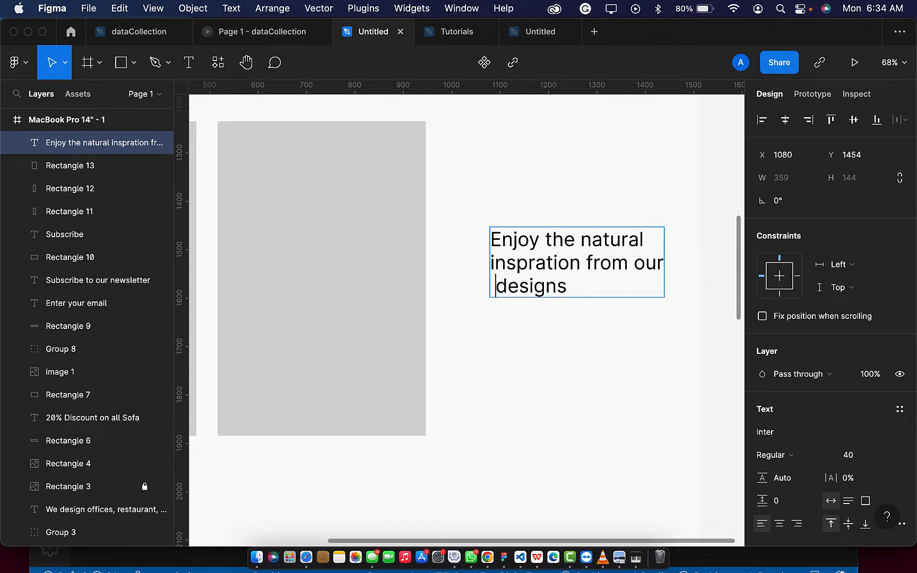
key("Escape")
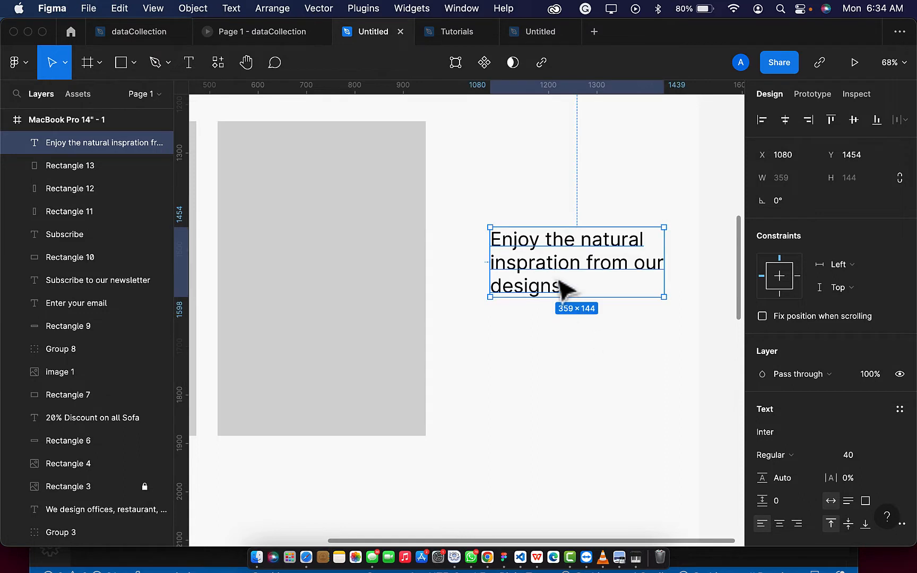
left_click_drag(554, 284, 522, 260)
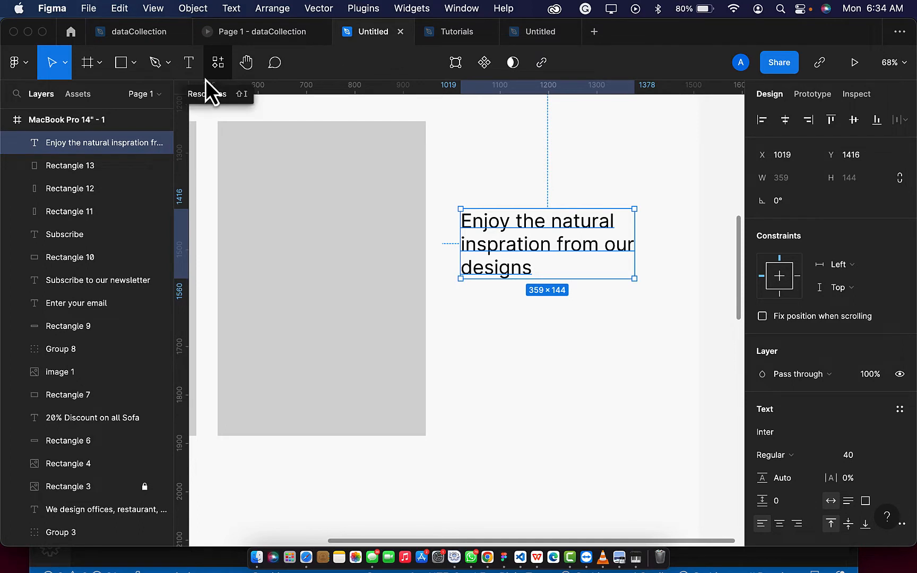
Add the text "All our designs are carefully made to fit your persona" on two lines below the heading
left_click(191, 68)
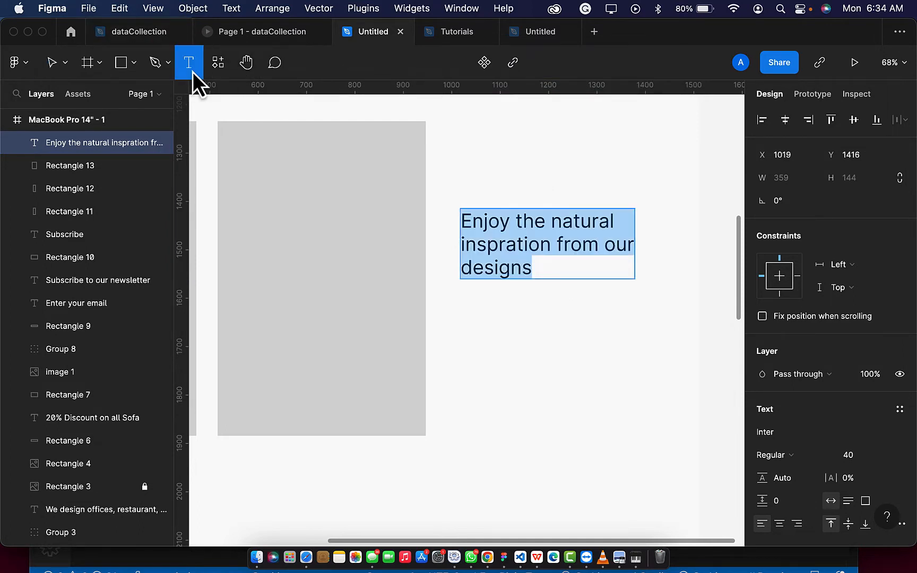
left_click(472, 330)
type("All")
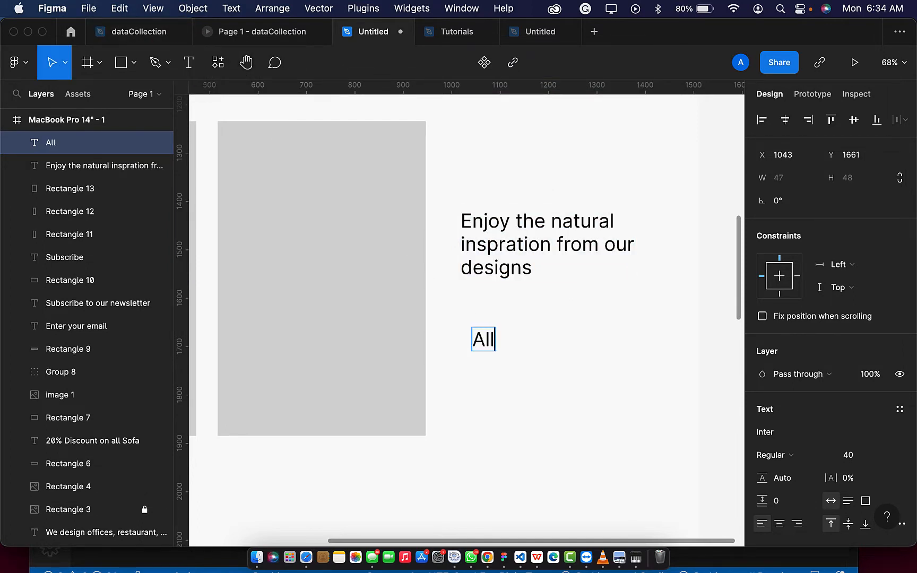
type("our de")
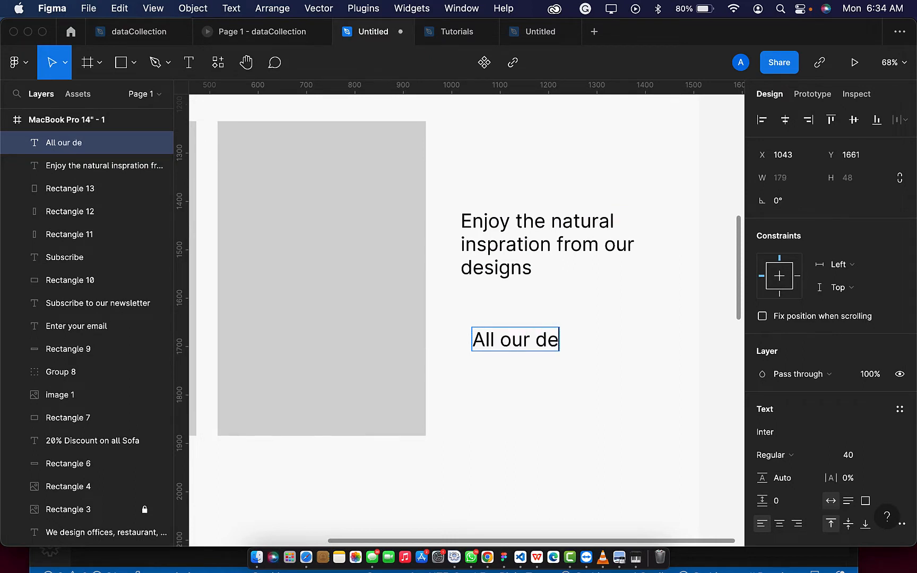
type("signs ar")
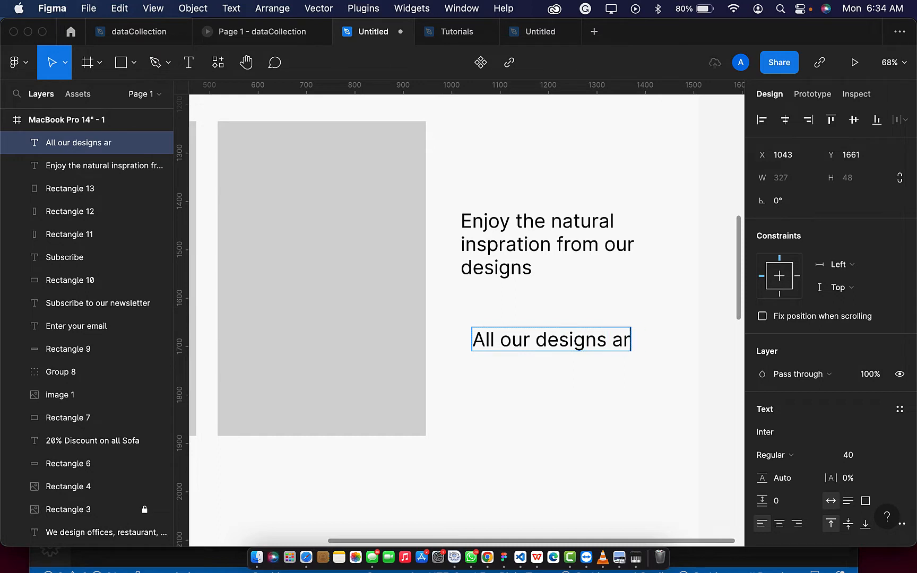
type("e cr")
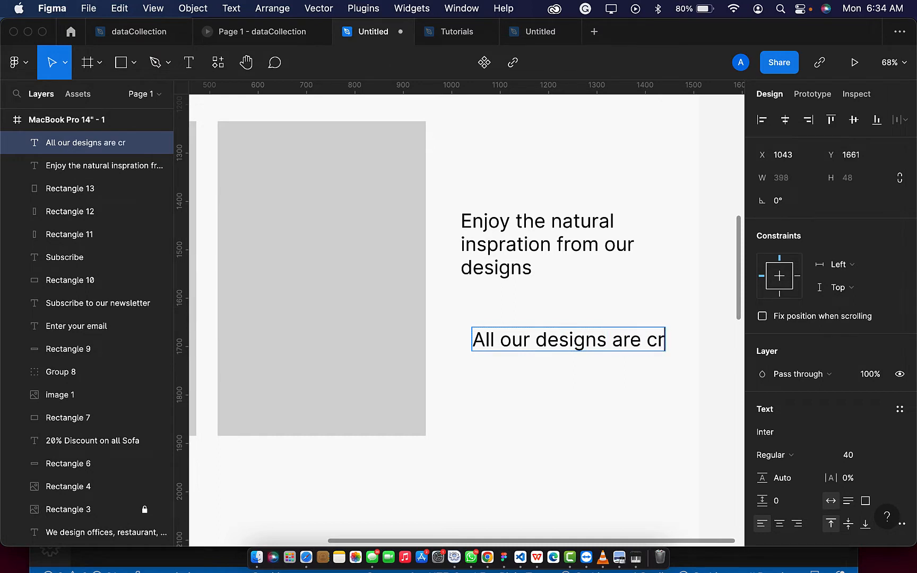
key("BackSpace")
type("aref")
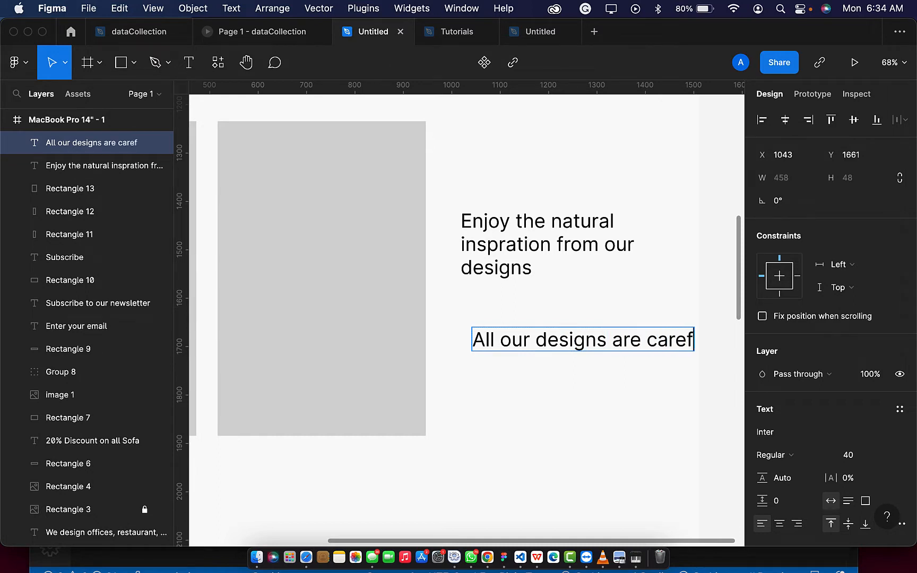
type("ully")
key("Return")
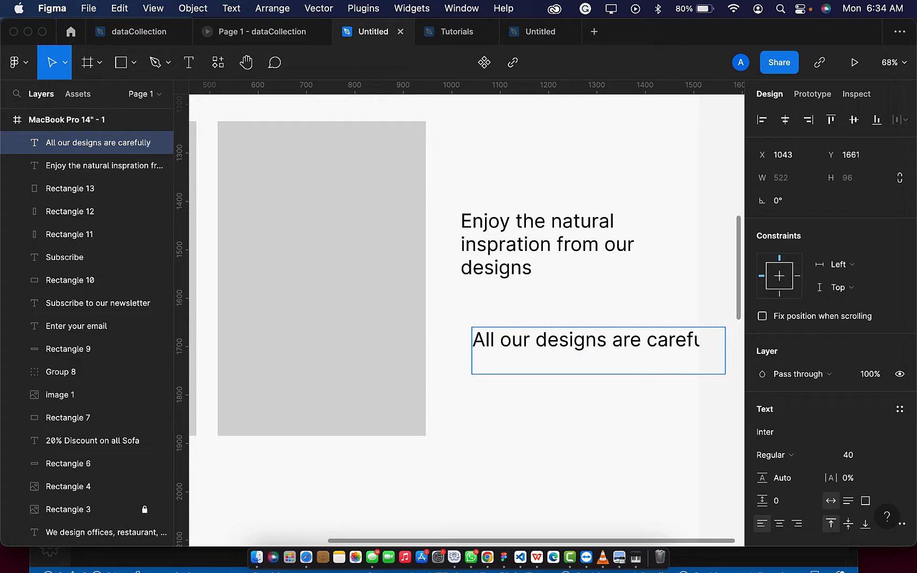
type("made")
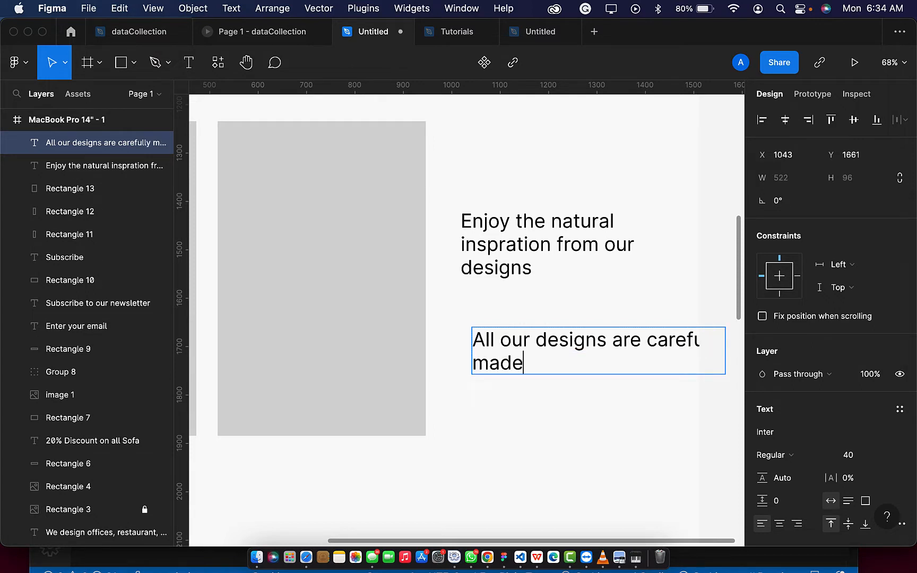
type(" to fit your ")
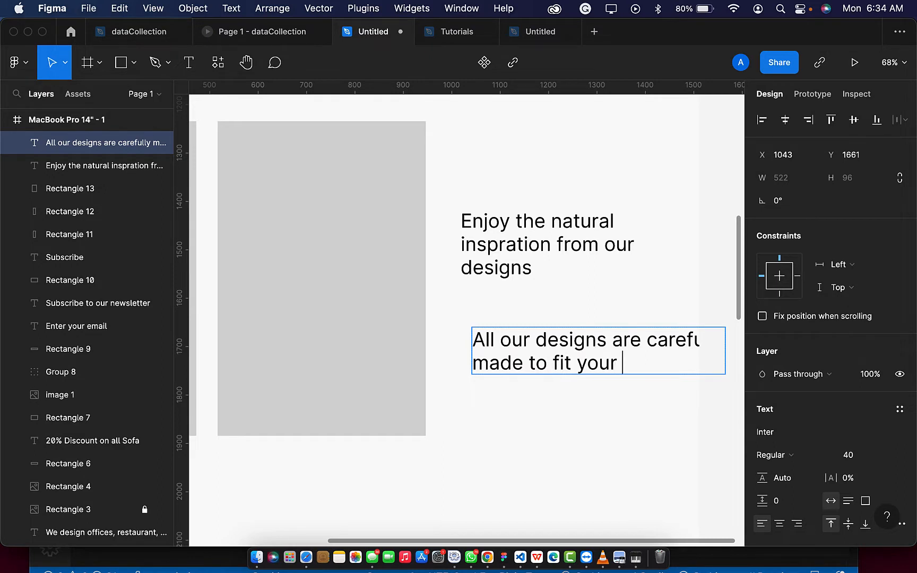
type("persona")
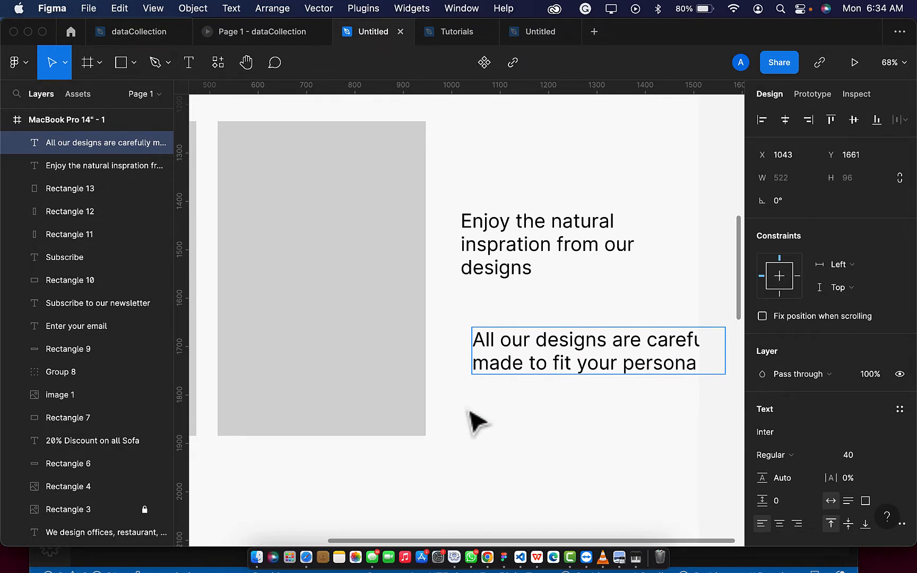
key("Escape")
Set the description's font size to 20 and align it under the heading at about X 1019, Y 1605
left_click(855, 455)
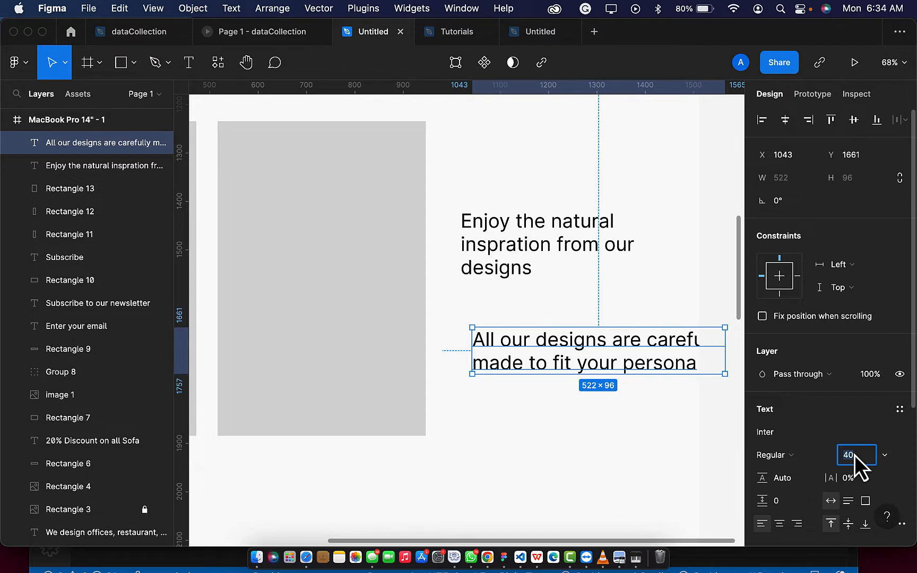
type("20")
key("Return")
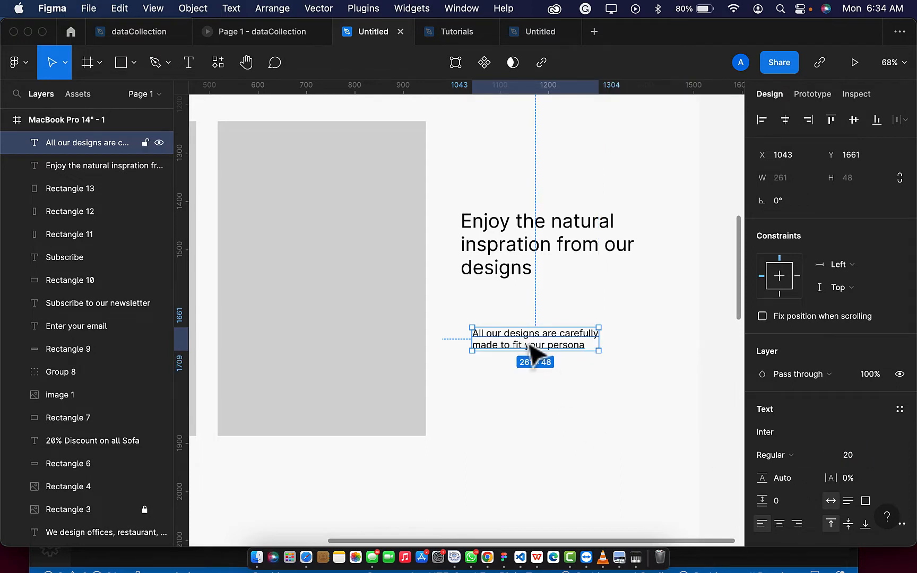
left_click_drag(528, 344, 516, 318)
Draw a button rectangle below the description and size it to 200 wide by 55 high
left_click(122, 63)
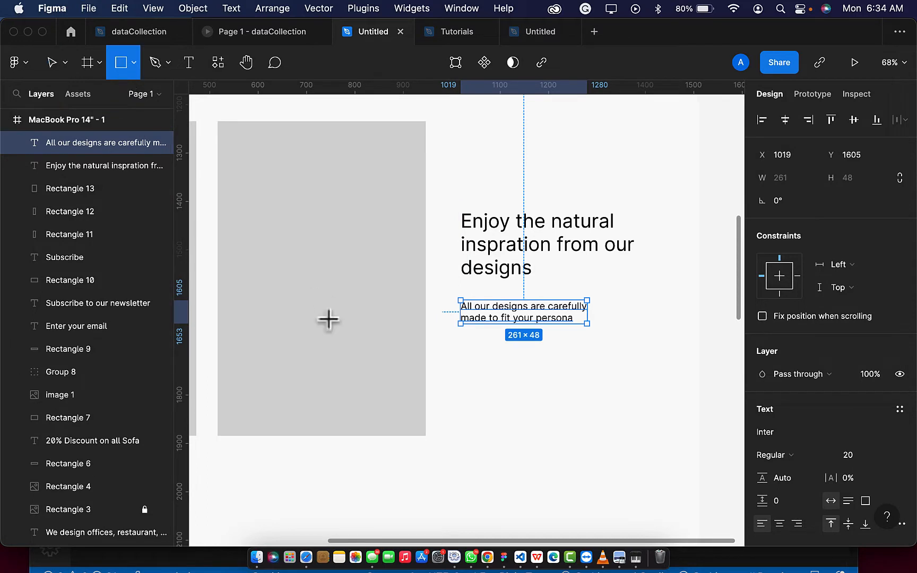
mouse_move(465, 351)
left_mouse_down()
mouse_move(540, 383)
mouse_move(575, 379)
left_mouse_up()
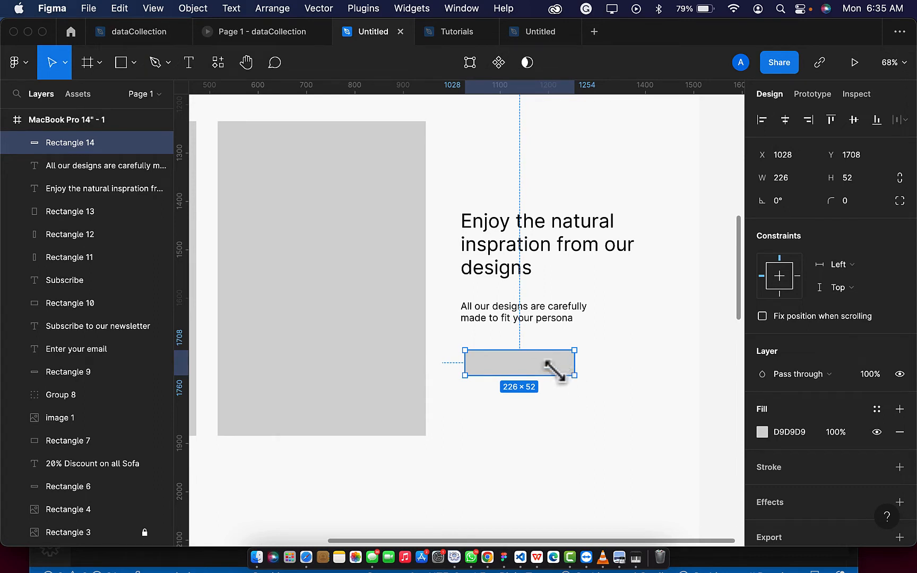
left_click(789, 178)
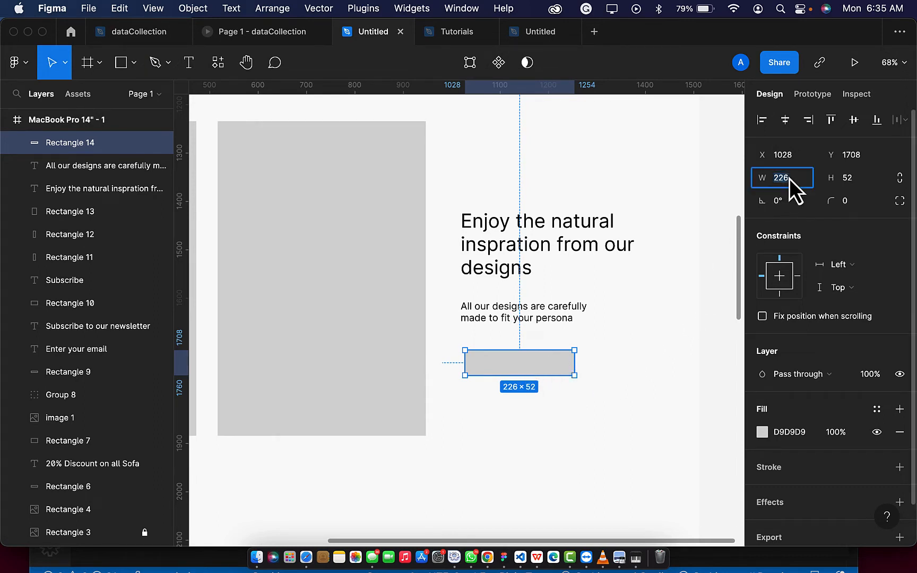
key("BackSpace")
key("Return")
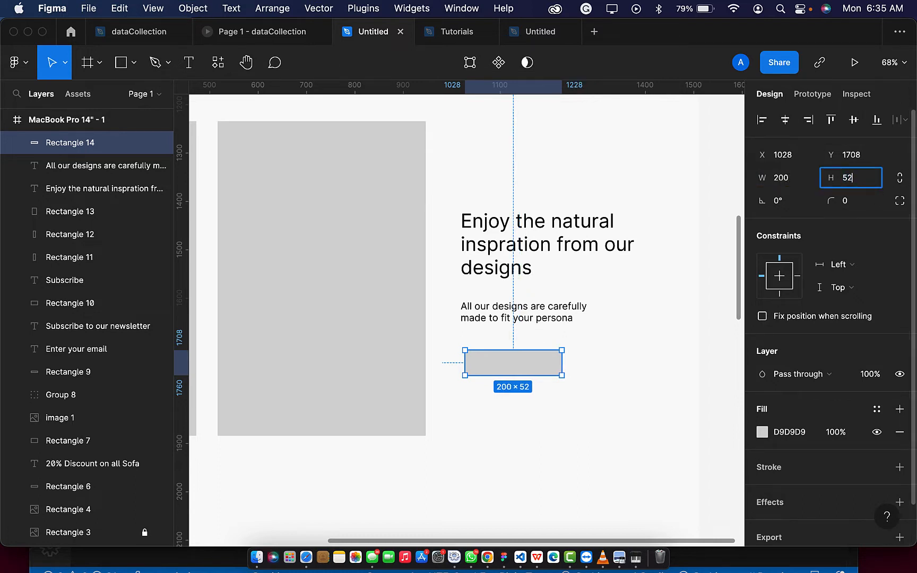
type("555")
key("Return")
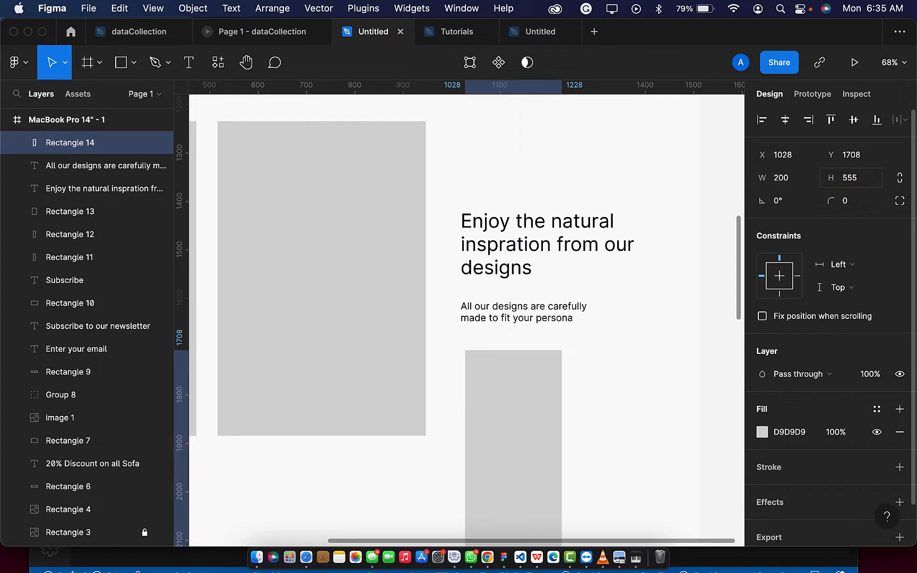
left_click(865, 181)
key("BackSpace")
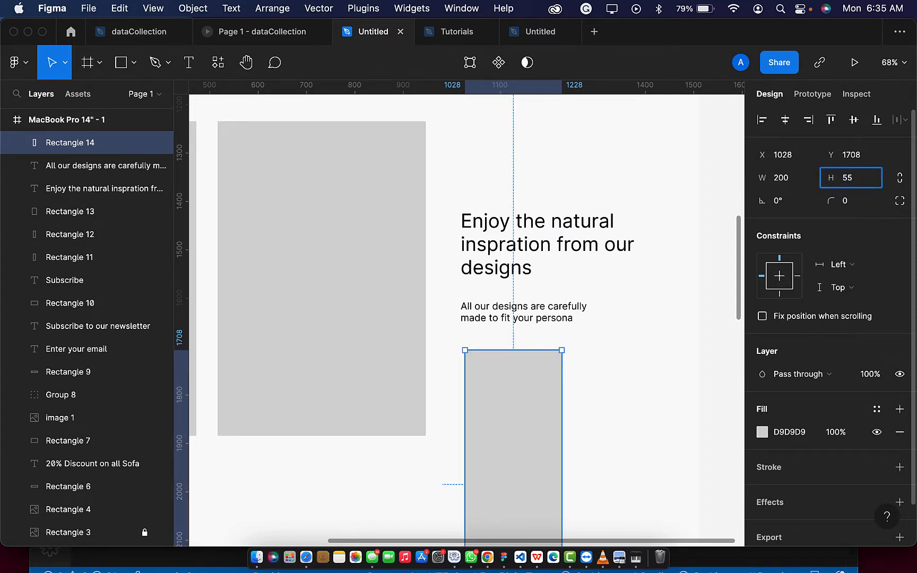
key("Return")
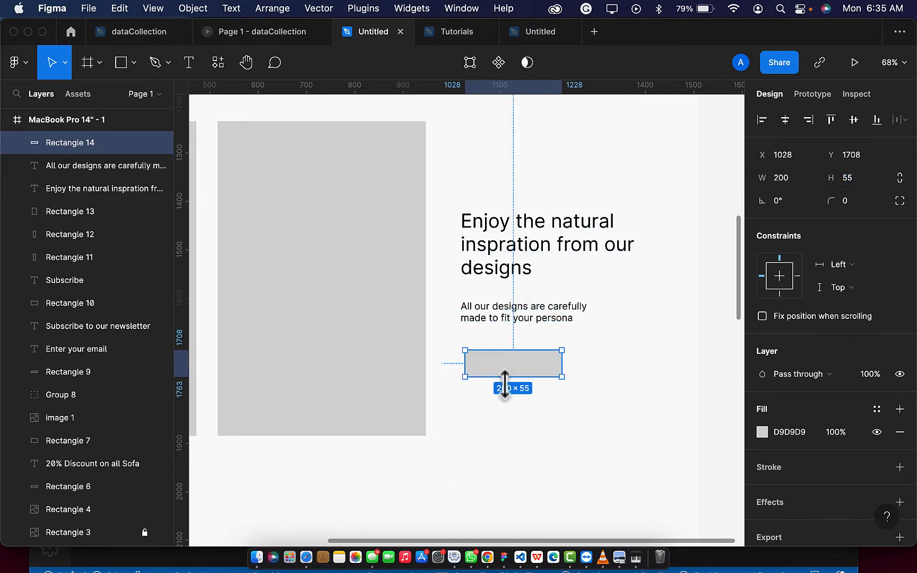
Fill the button rectangle with the bright blue 00B4FF sampled from the hero section
scroll(501, 381, "down", 2)
scroll(501, 381, "down", 5)
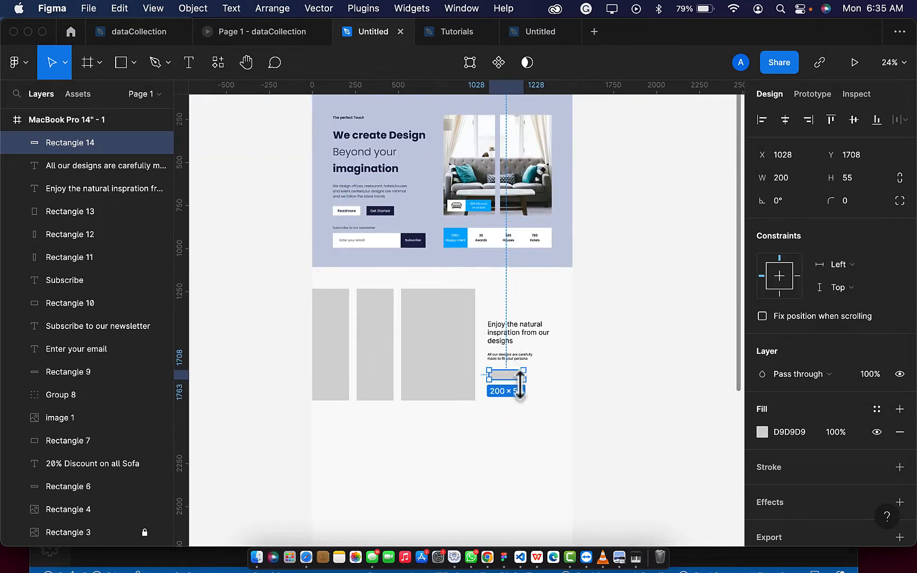
key("i")
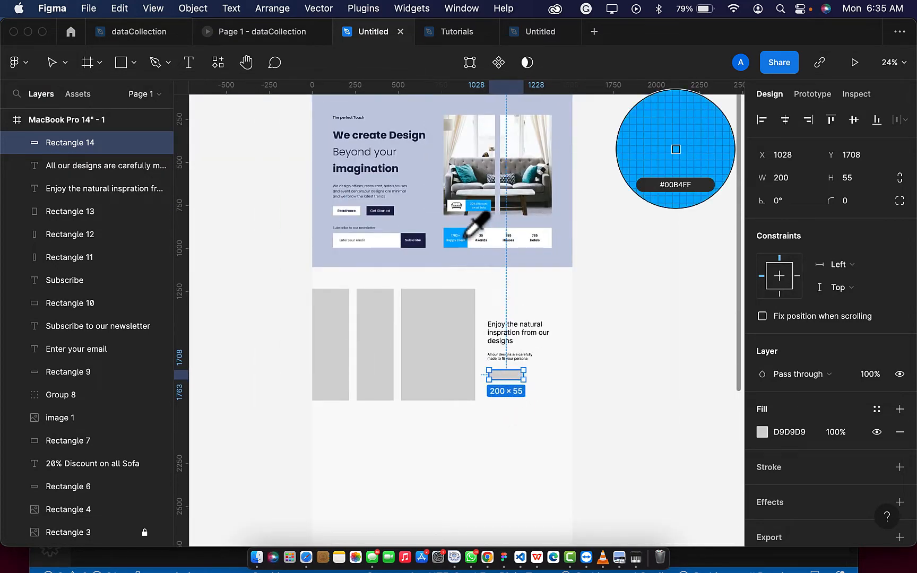
left_click(469, 211)
scroll(503, 345, "up", 5)
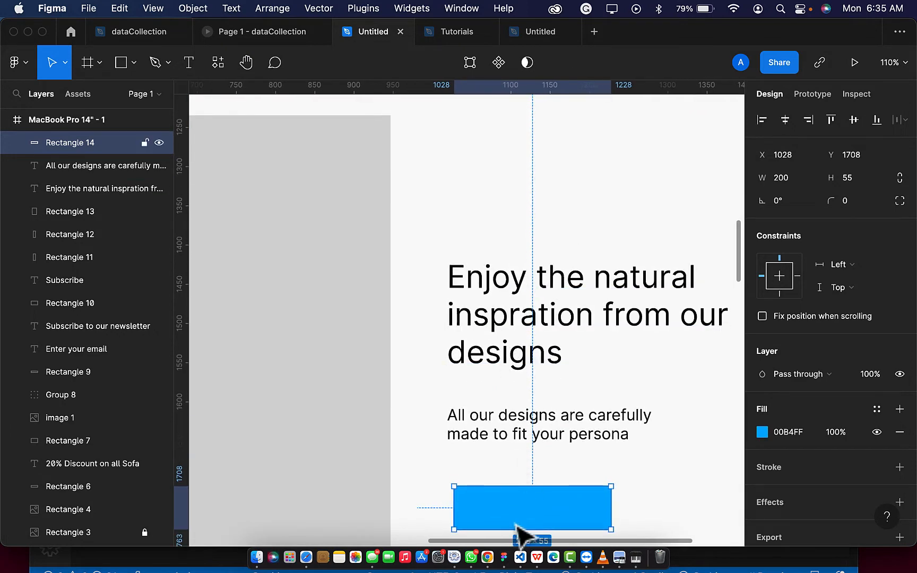
Try the hero background colour CBD2E4 as the button rectangle's fill
key("i")
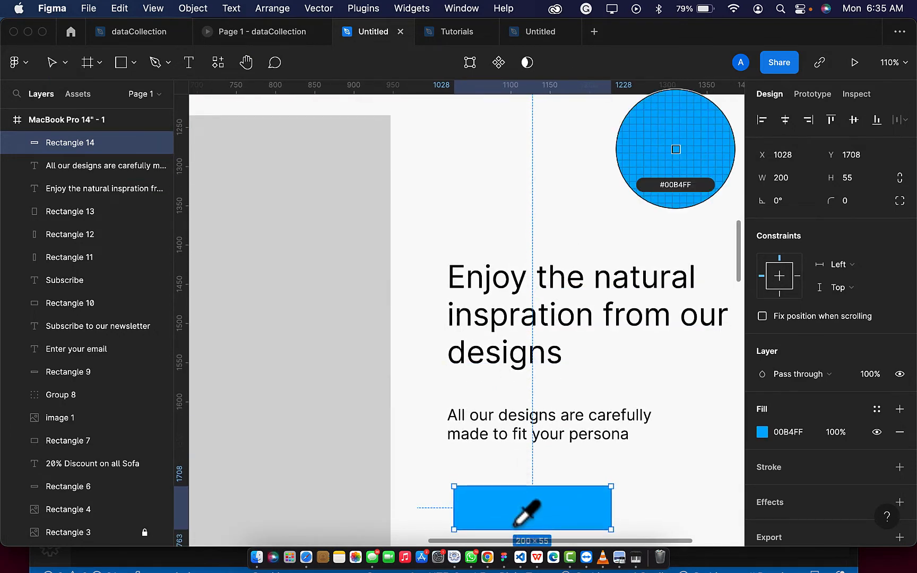
scroll(514, 522, "down", 3)
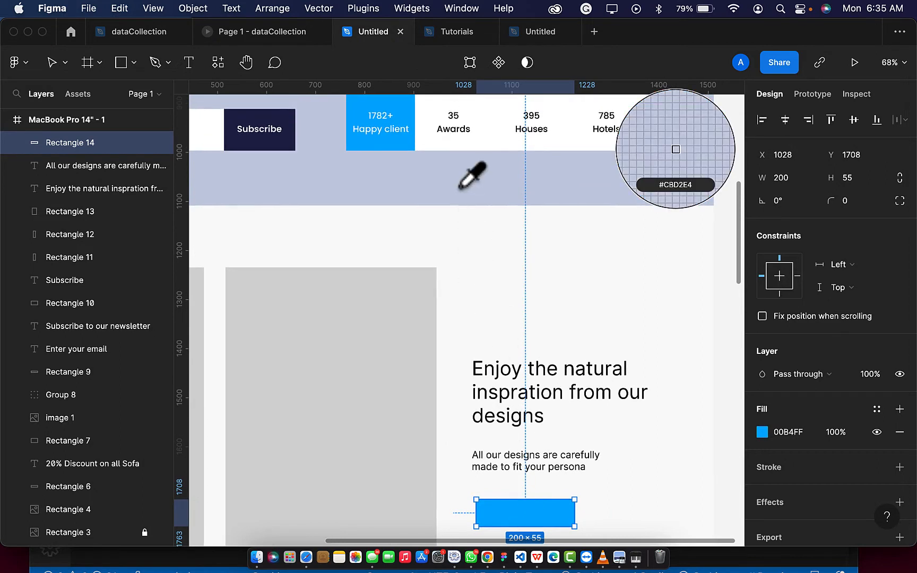
left_click(461, 187)
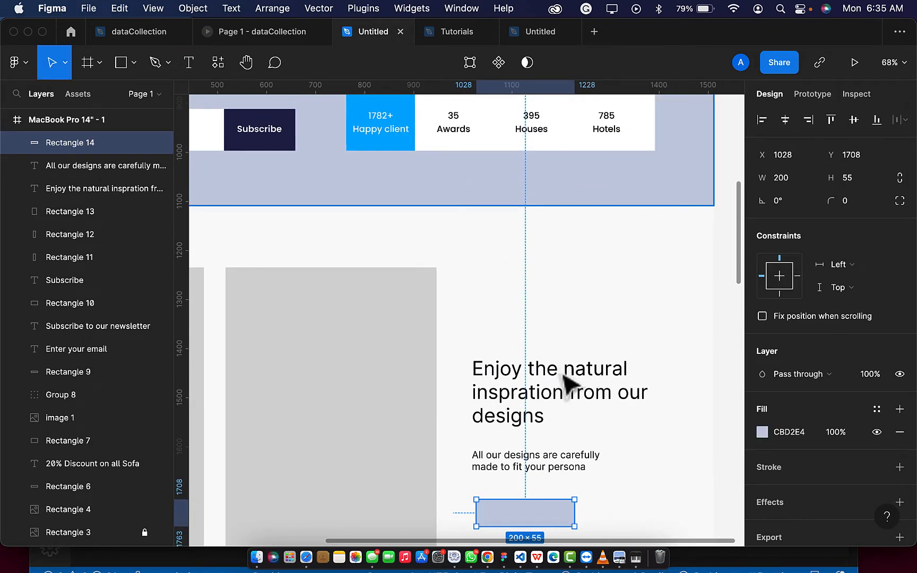
Refill the button with blue 00B4FF sampled from the "Happy client" box and align it with the text at about X 1019, Y 1686
key("i")
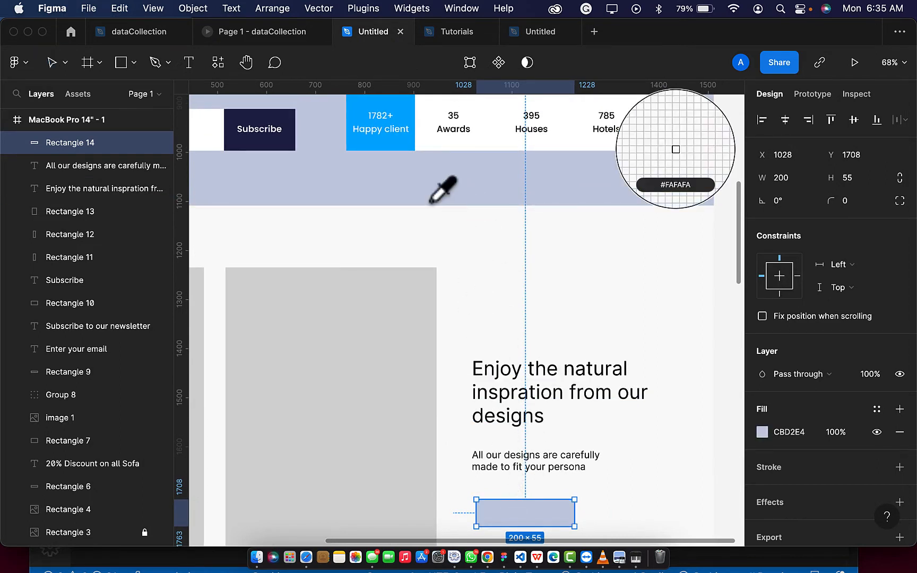
left_click(410, 142)
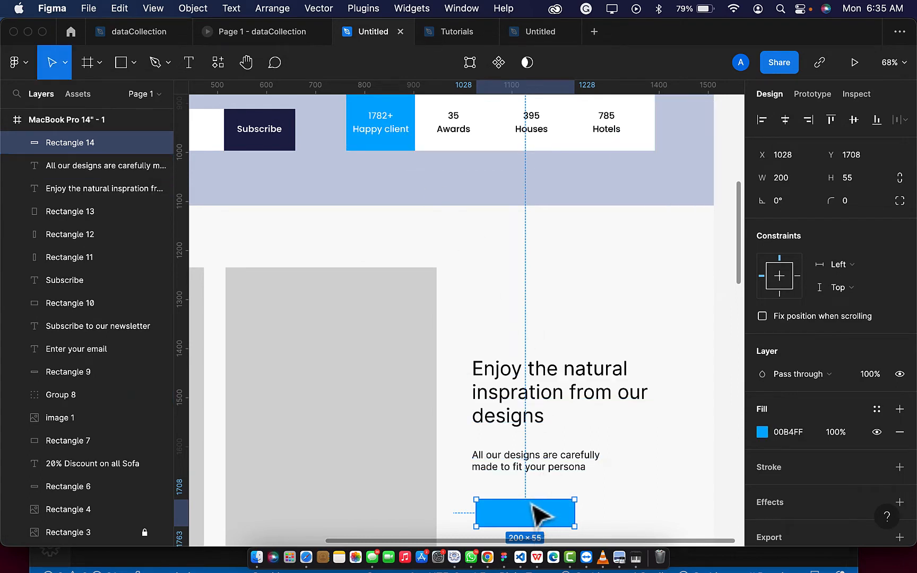
left_click_drag(534, 512, 528, 502)
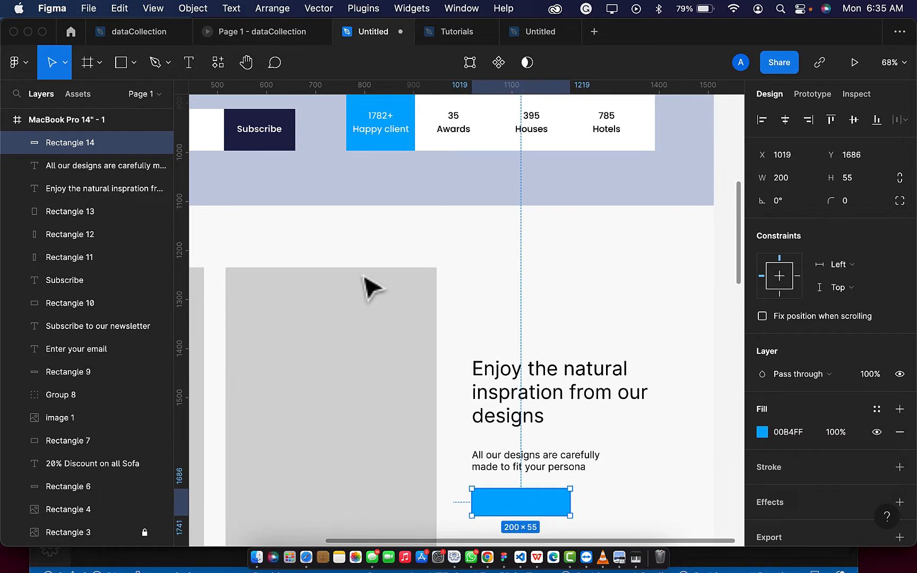
Add the label "Let's Talk" and center it on the blue button
left_click(185, 63)
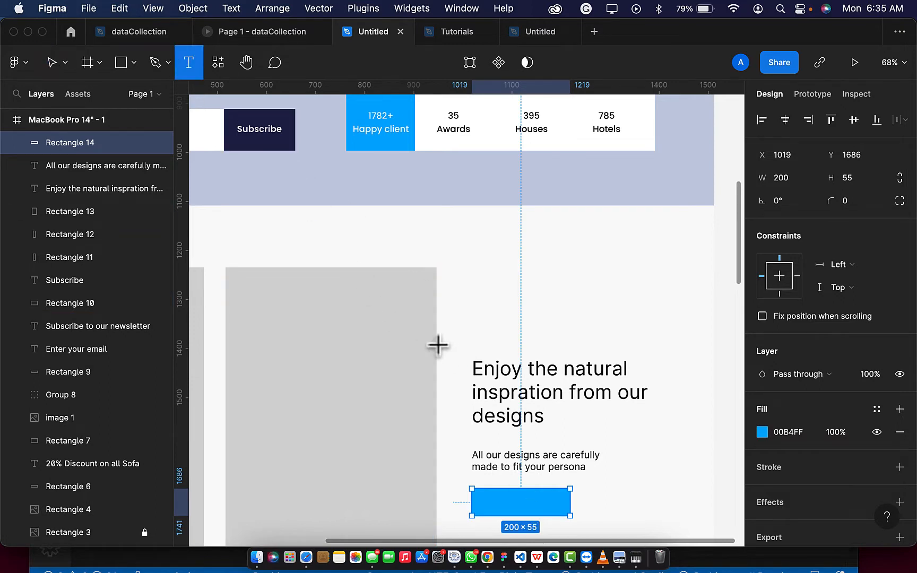
scroll(494, 462, "up", 2)
scroll(495, 462, "down", 3)
left_click(495, 453)
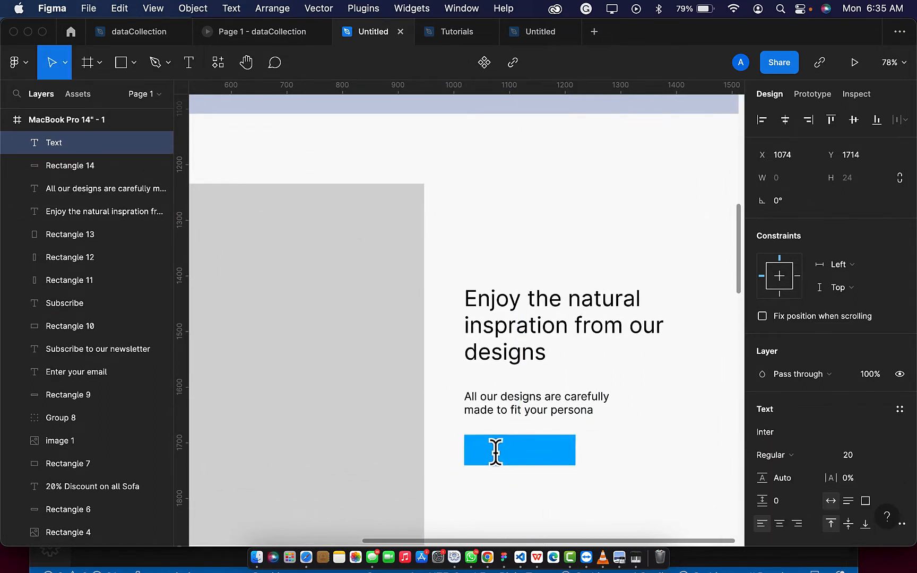
type("Let's Talk")
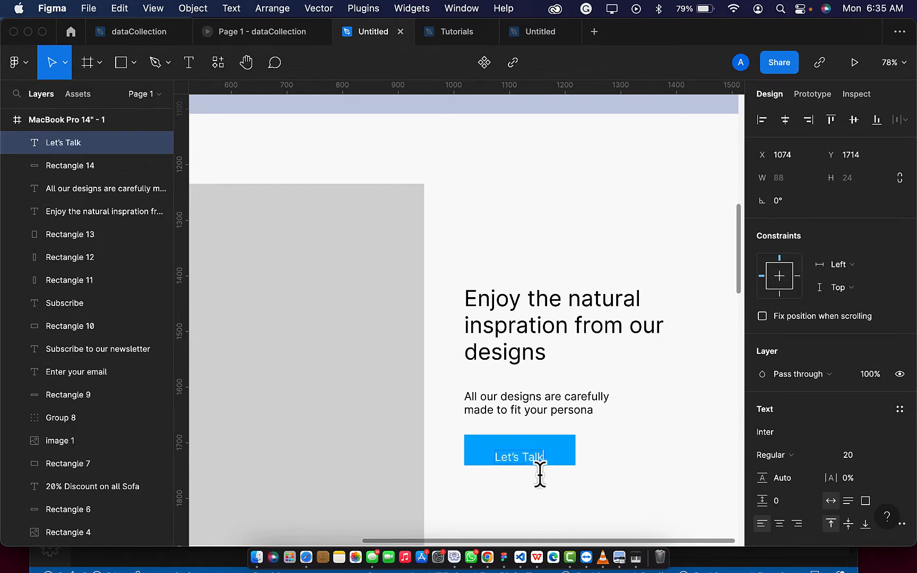
key("Escape")
left_click_drag(527, 460, 527, 455)
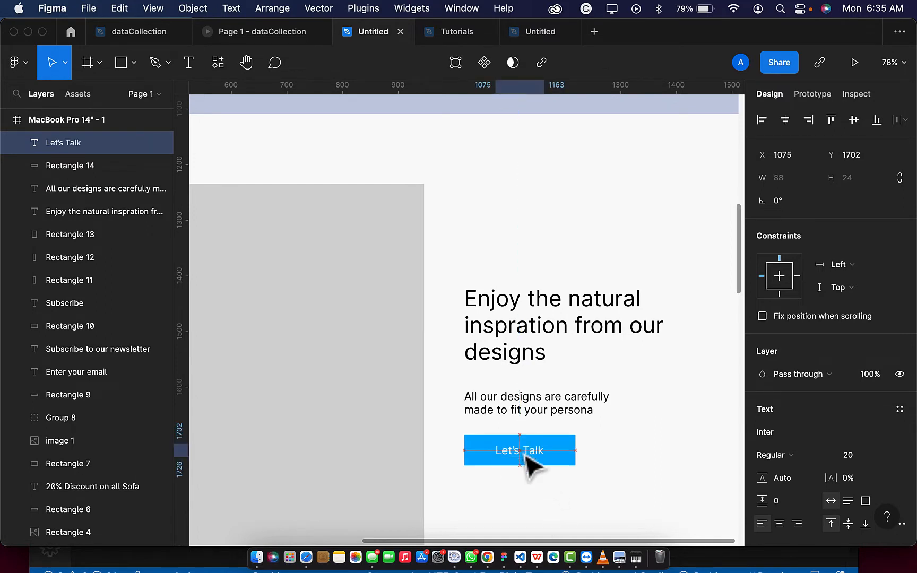
Run the Unsplash plugin and bring up its "interior" photos
scroll(511, 409, "down", 5)
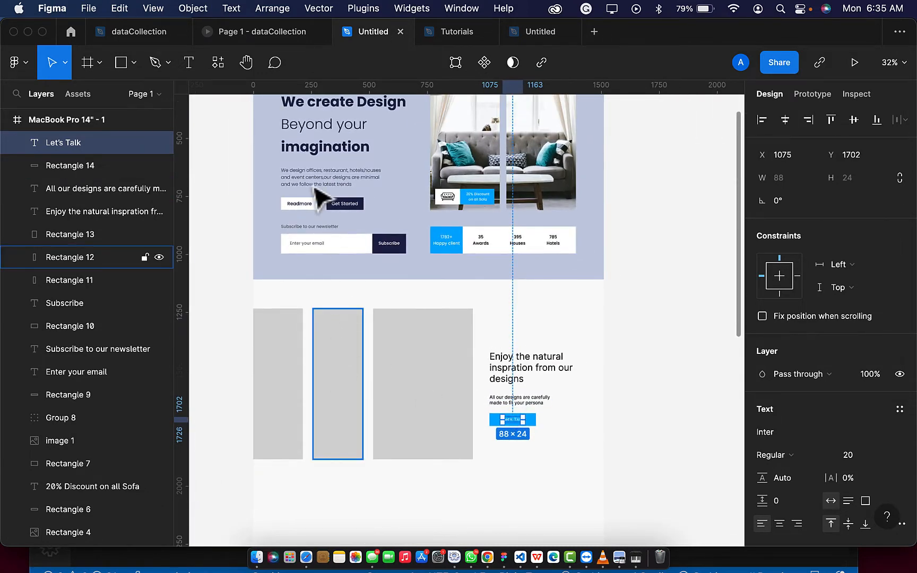
left_click(219, 62)
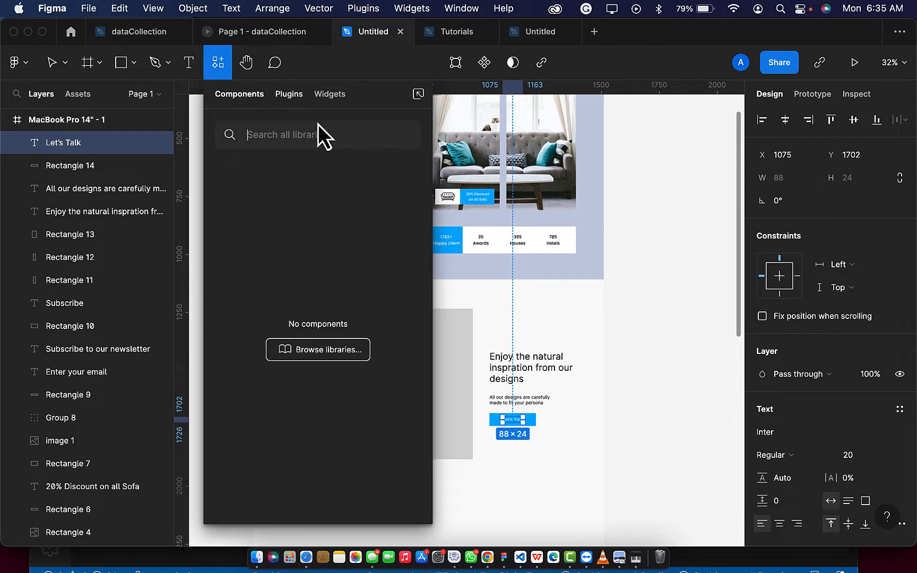
left_click(296, 96)
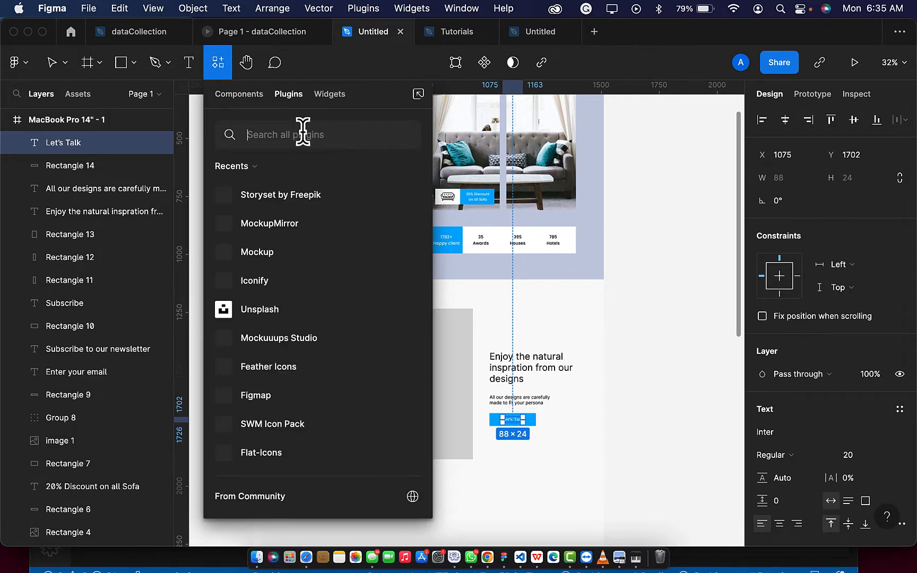
type("uns")
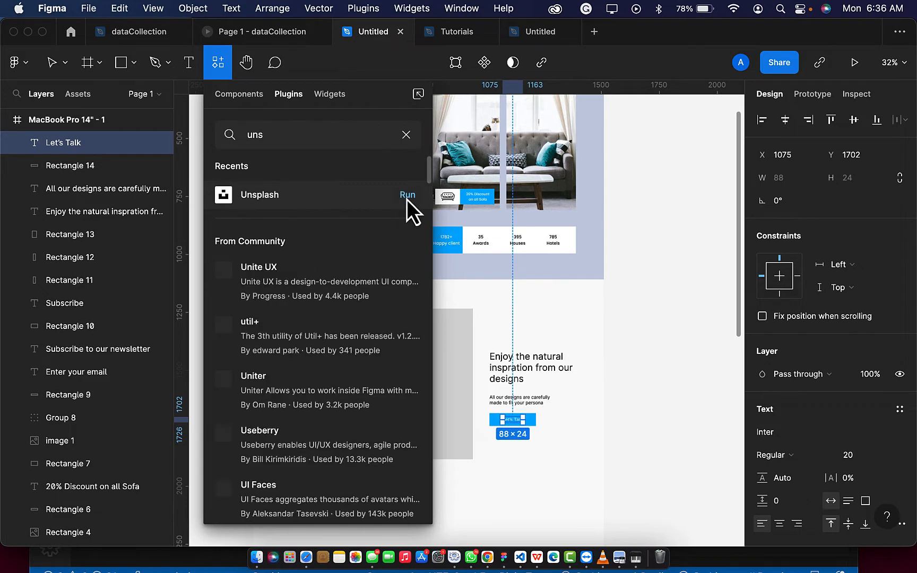
left_click(406, 195)
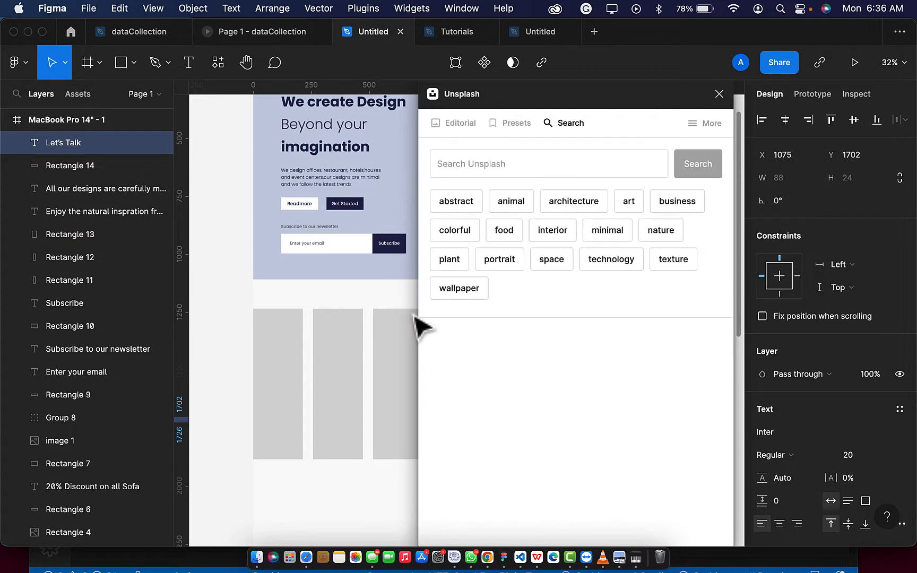
scroll(342, 362, "right", 2)
left_click(551, 232)
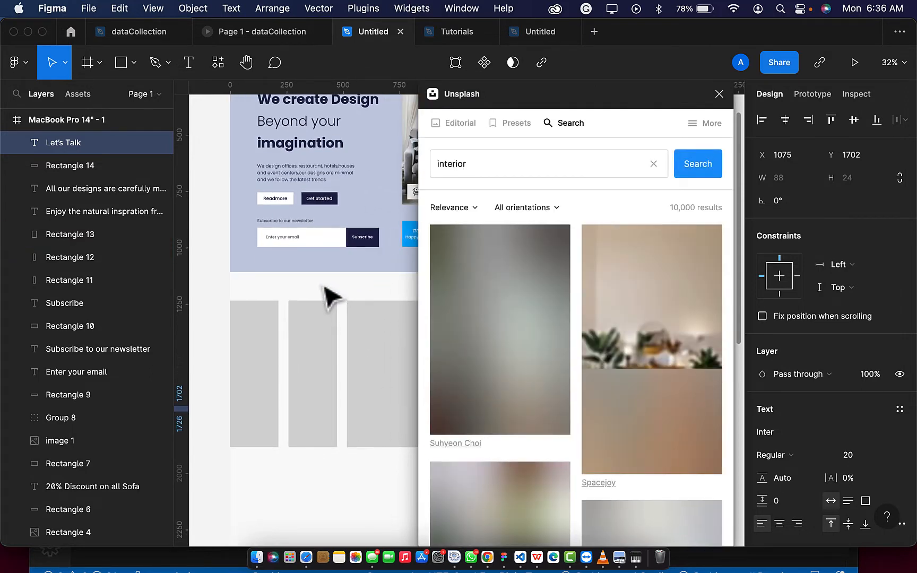
Fill the large 430 × 650 placeholder with the photo of the orange armchair and potted plants
scroll(330, 297, "down", 2)
scroll(330, 297, "right", 3)
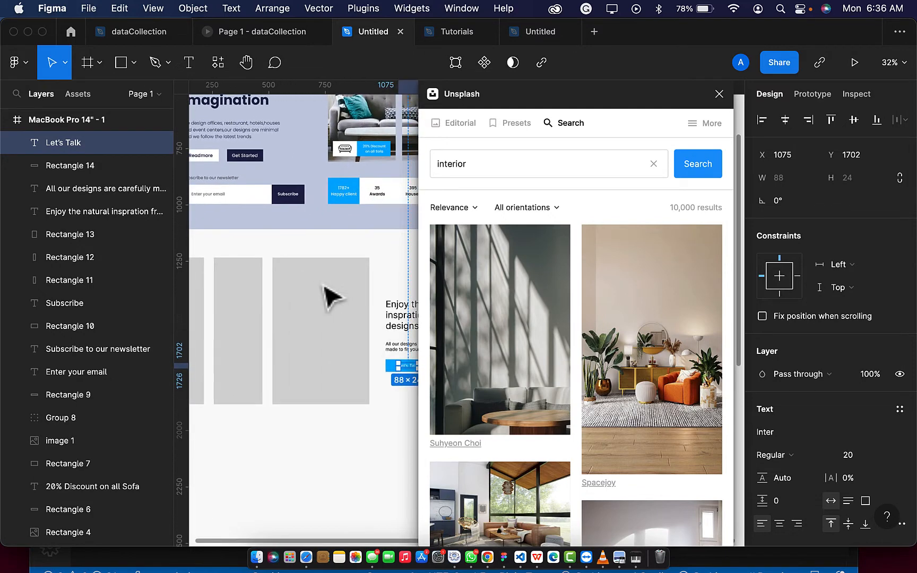
scroll(328, 296, "left", 3)
scroll(327, 296, "up", 2)
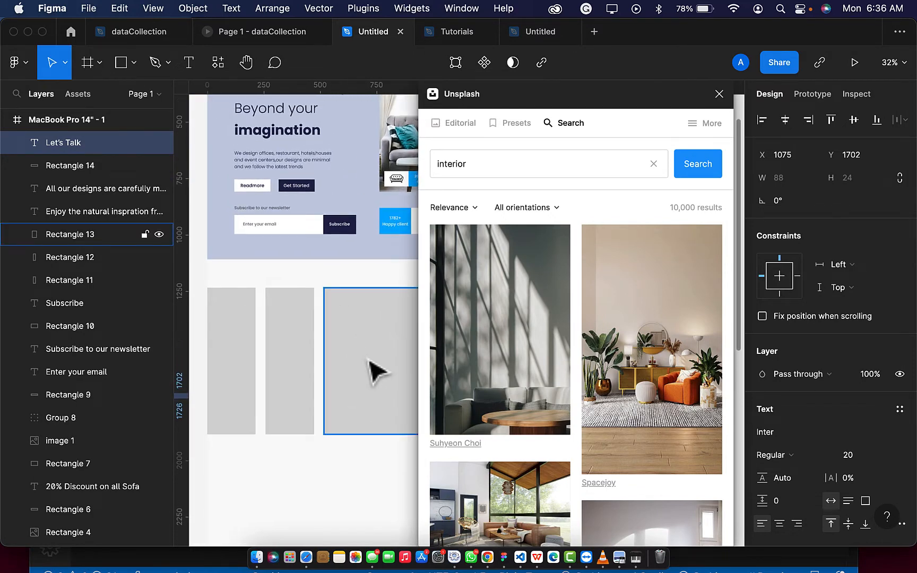
left_click(369, 360)
left_click(659, 370)
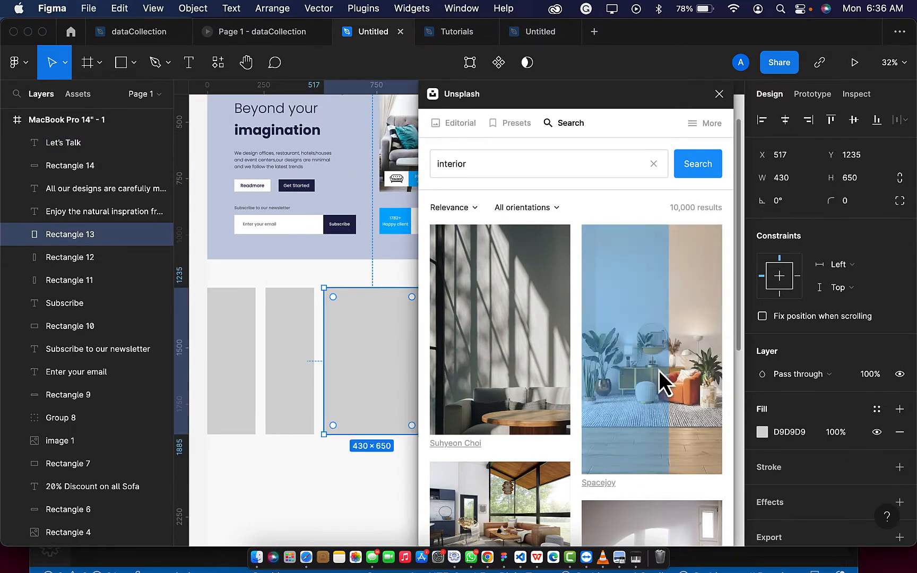
Fill the middle 215 × 650 placeholder with the photo of the living room with a wooden ceiling and large windows
left_click(298, 411)
scroll(454, 457, "down", 5)
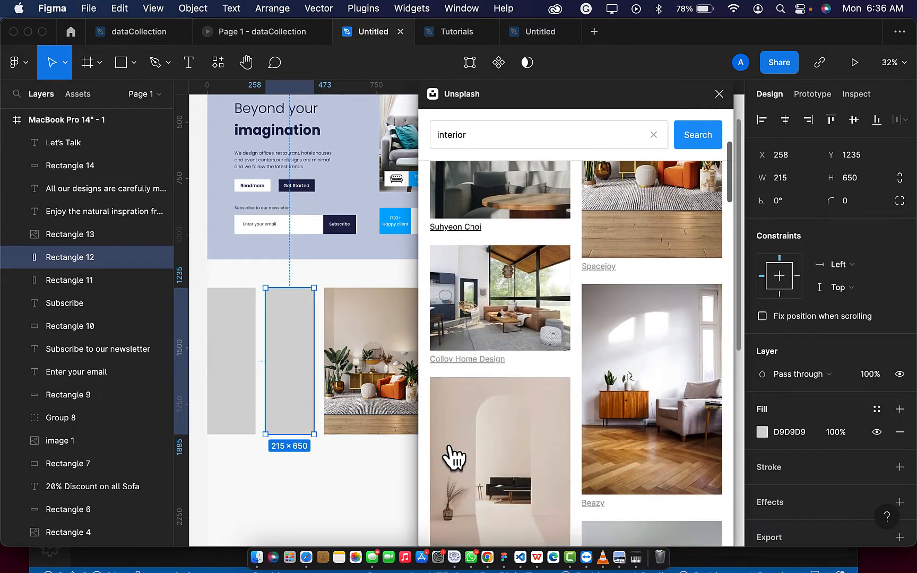
scroll(451, 456, "down", 1)
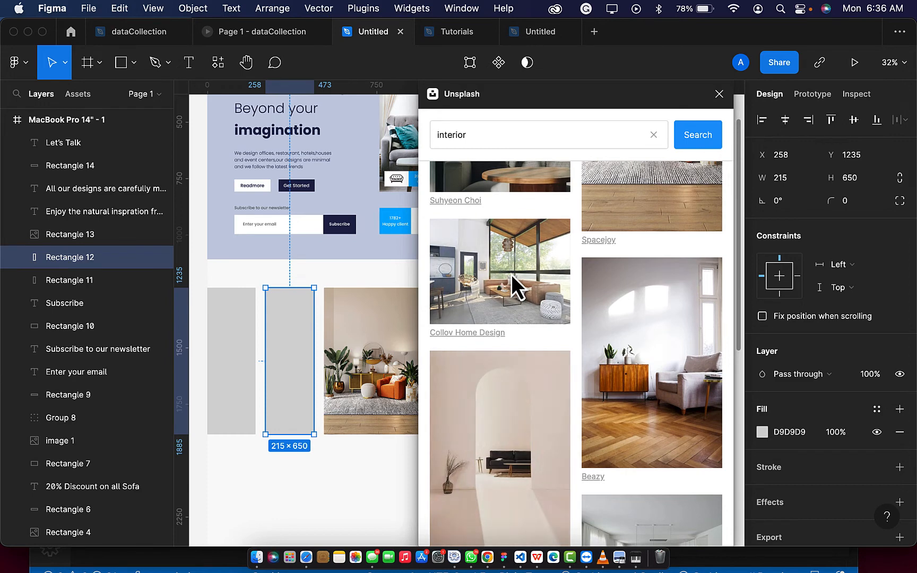
left_click(512, 274)
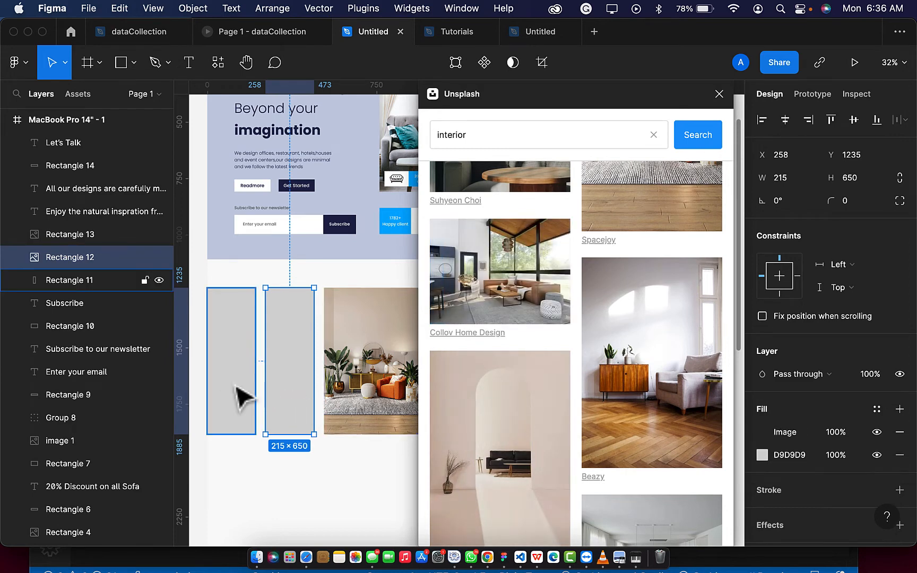
Fill the leftmost 215 × 650 placeholder with the dark evening living-room photo and close Unsplash
left_click(243, 399)
scroll(603, 434, "down", 10)
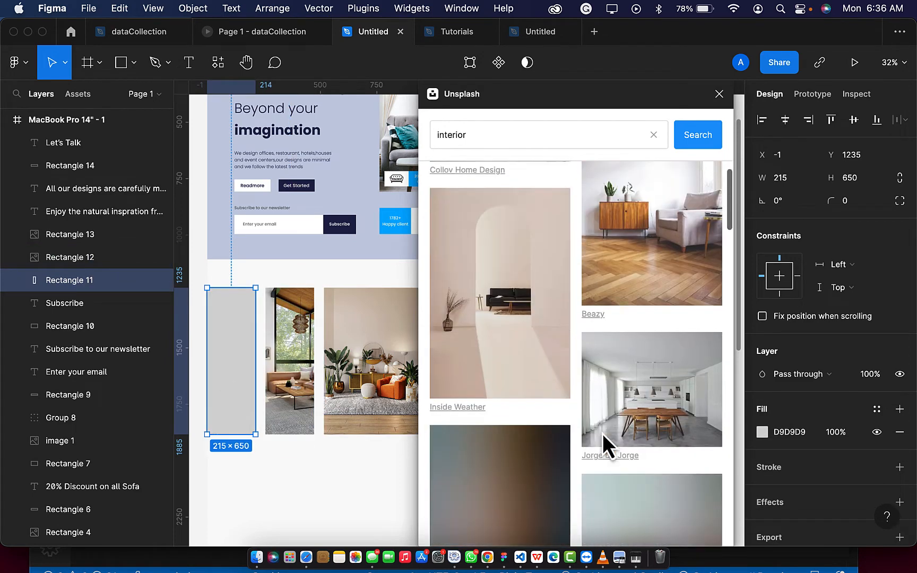
scroll(603, 434, "down", 1)
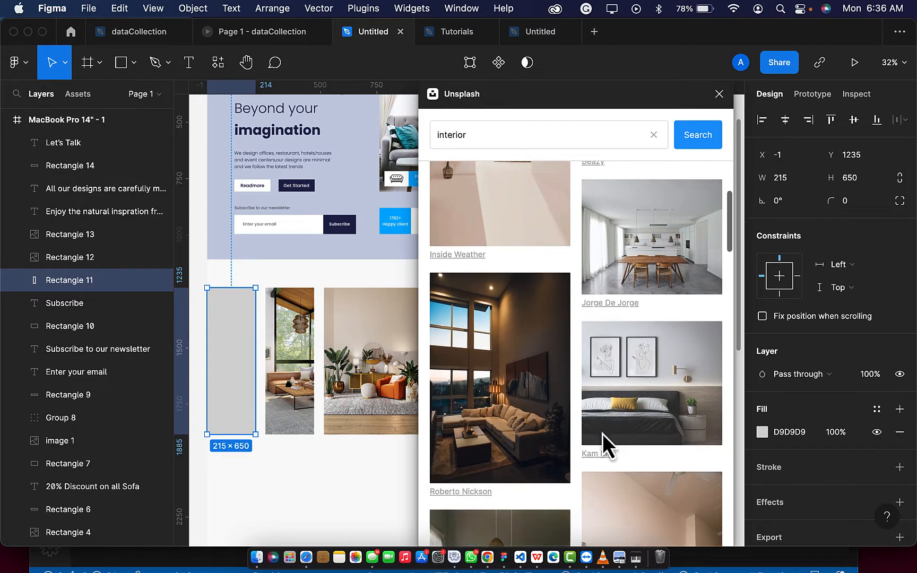
left_click(531, 409)
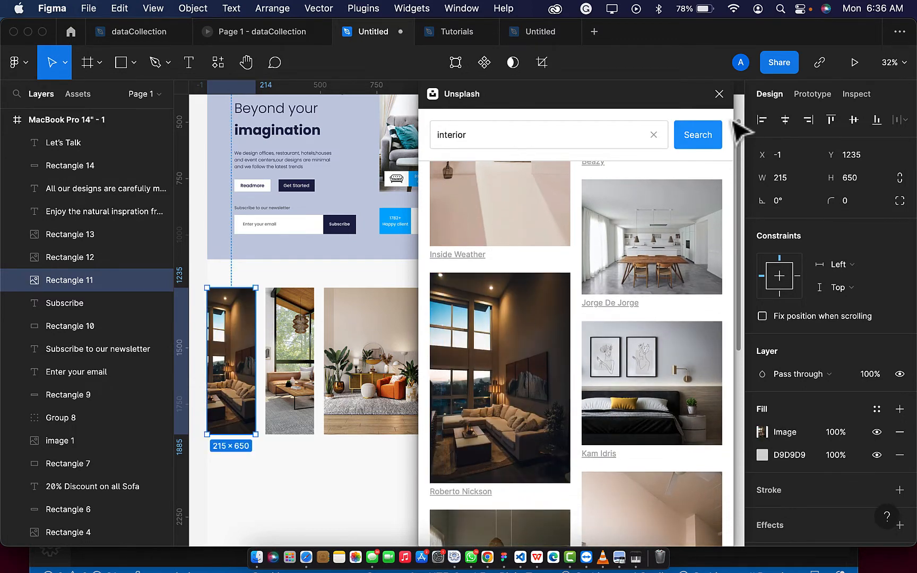
left_click(720, 95)
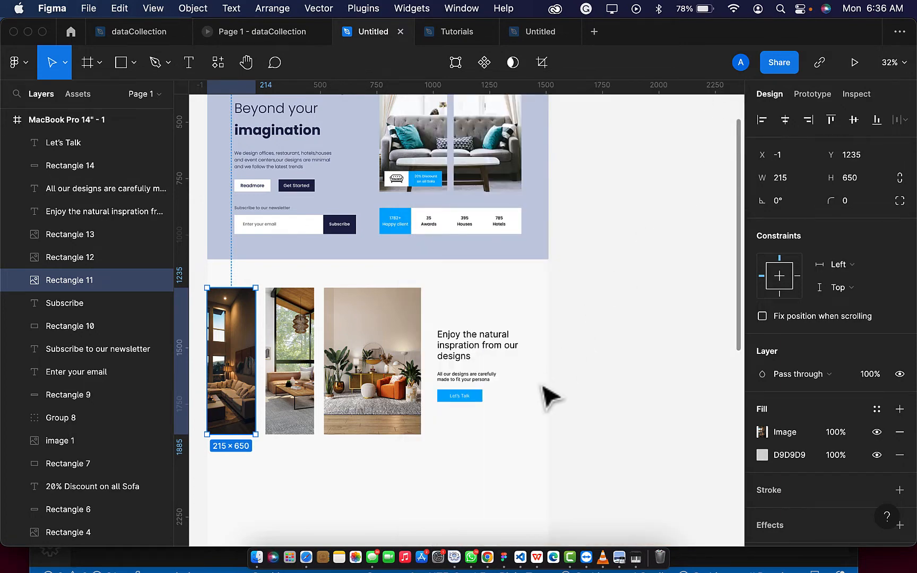
Find the Iconify plugin by searching for "iconify" and run it
scroll(477, 448, "up", 1)
scroll(480, 448, "up", 2)
scroll(483, 446, "left", 3)
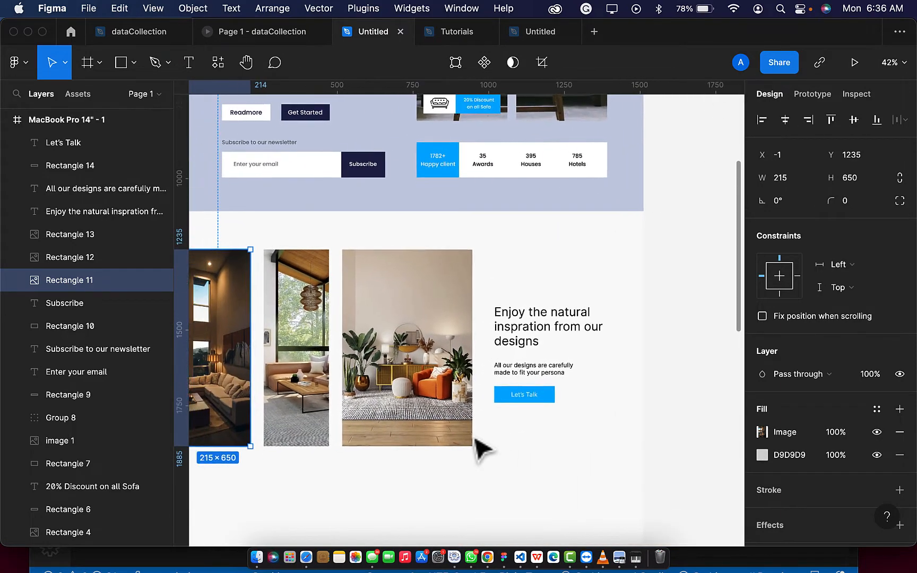
left_click(218, 62)
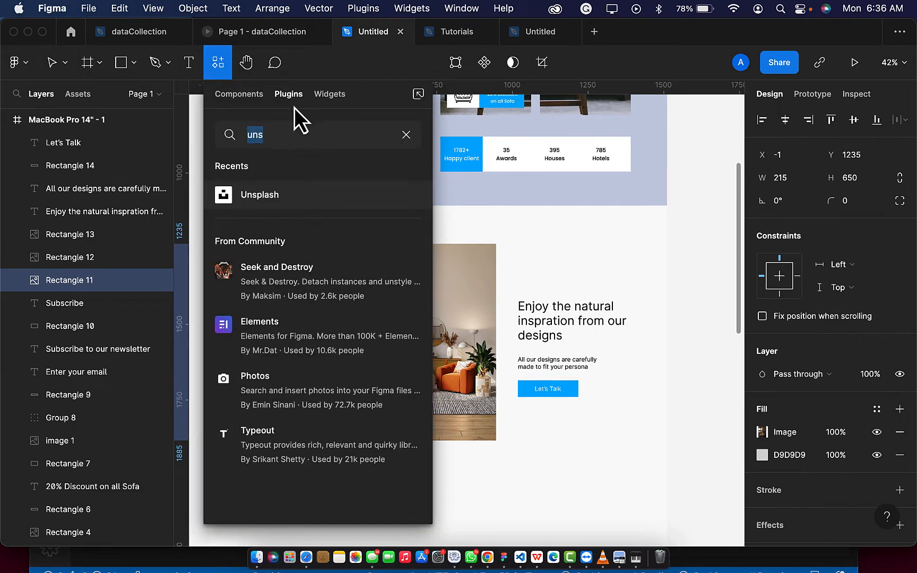
key("BackSpace")
type("iconi")
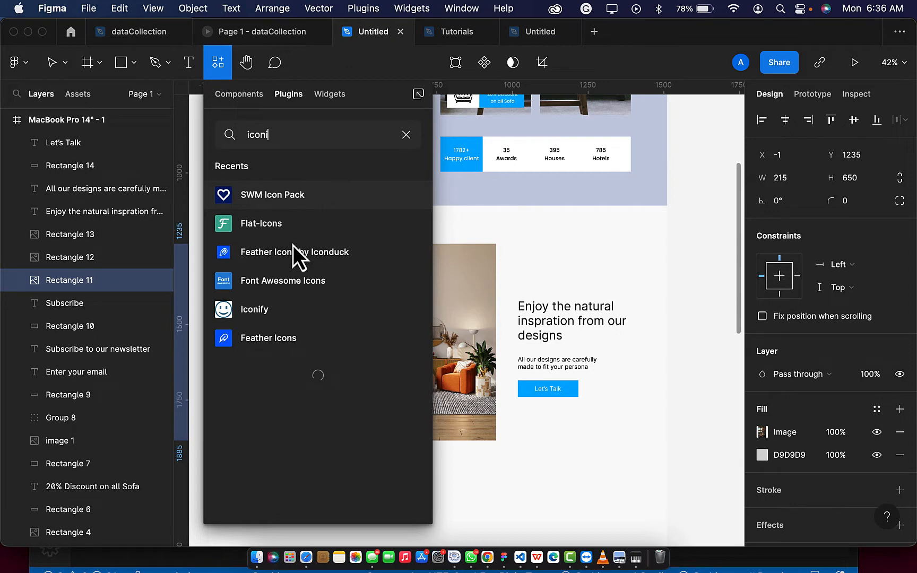
type("fy")
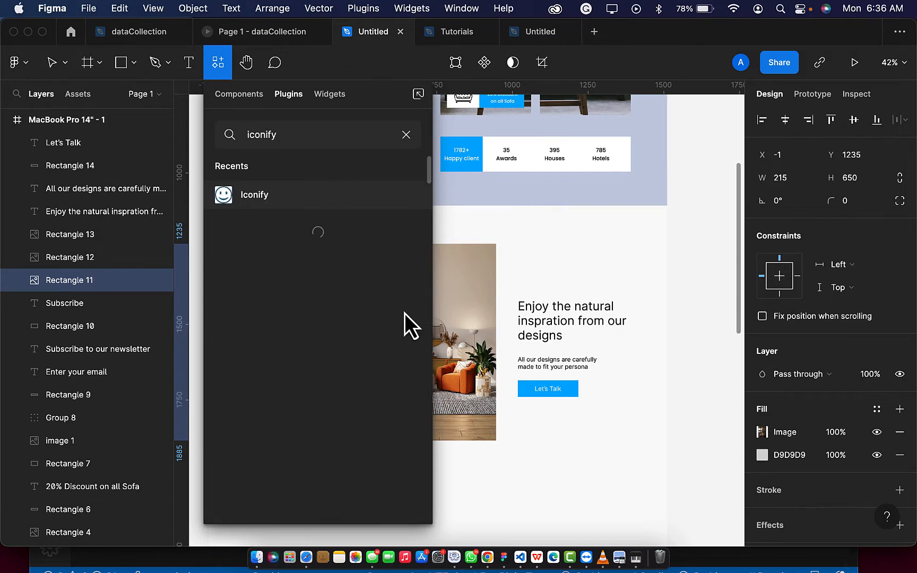
left_click(407, 195)
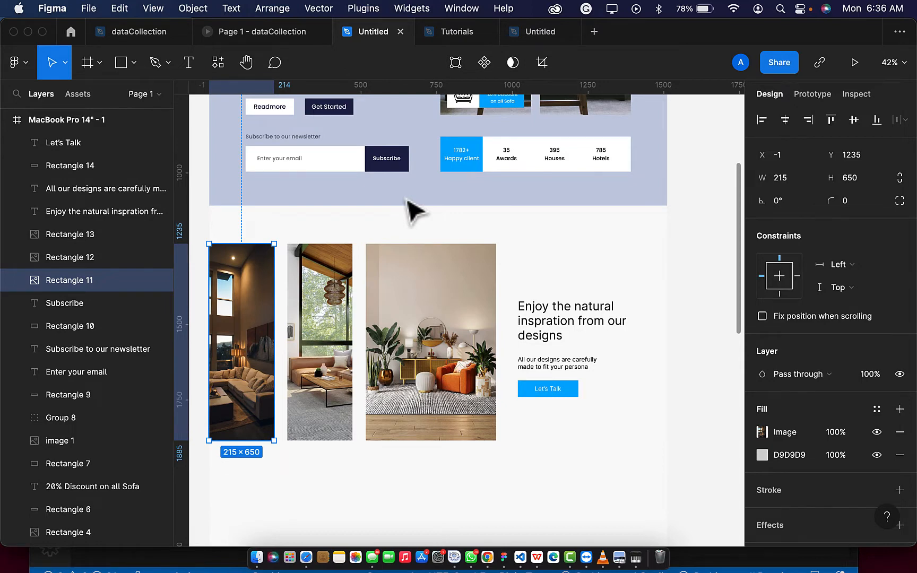
type("cart")
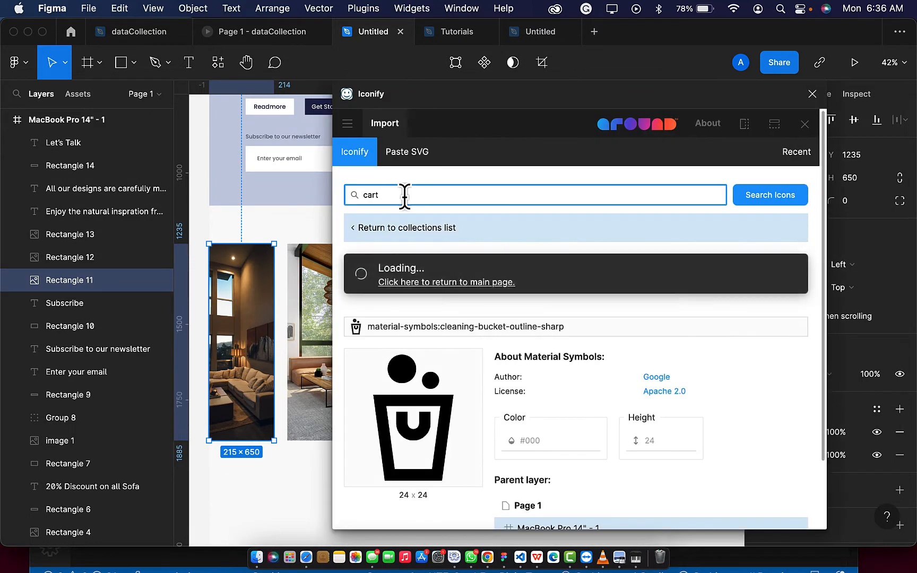
key("BackSpace")
key("BackSpace")
key("BackSpace")
key("BackSpace")
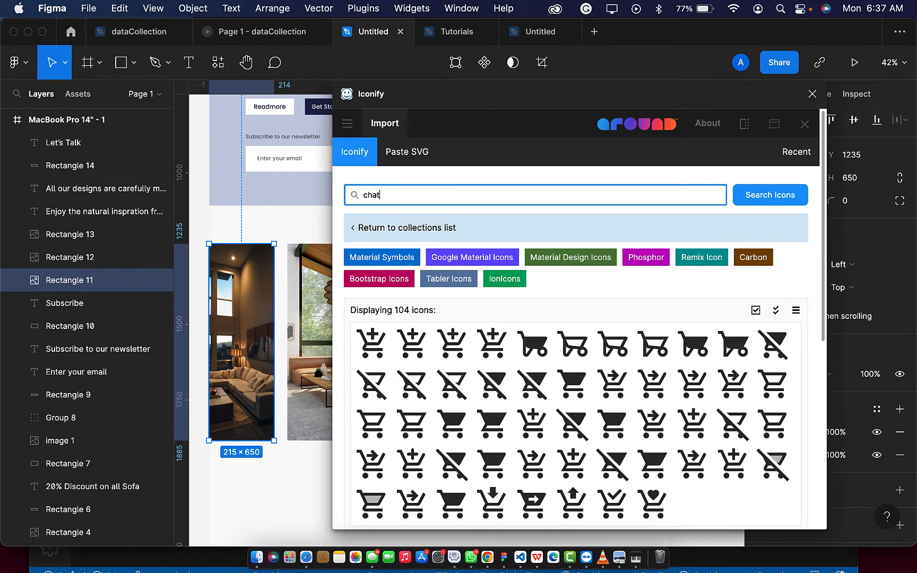
Search the icons for "chat", place the sharp-cornered outlined chat bubble in the empty area below the "Let's Talk" button and close Iconify
key("Return")
scroll(272, 372, "right", 1)
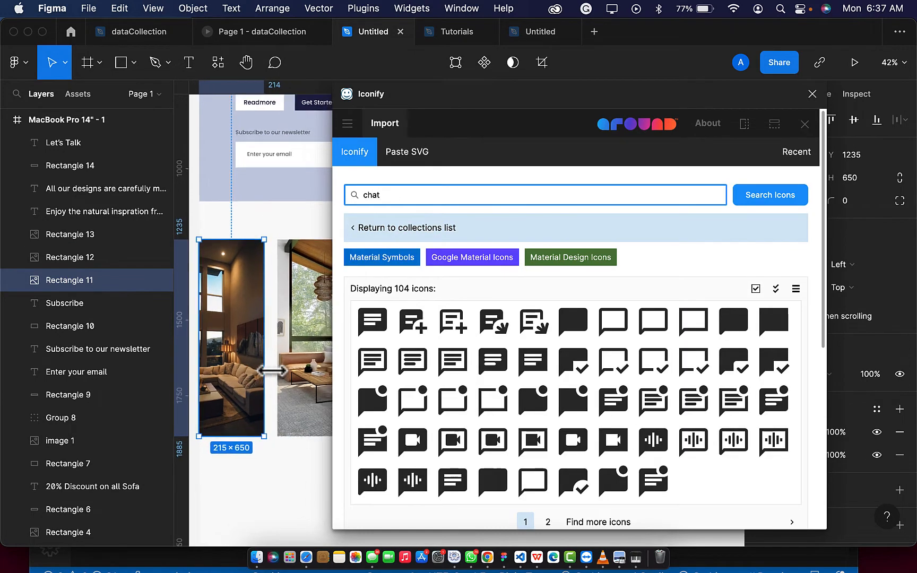
scroll(272, 371, "right", 10)
scroll(280, 380, "down", 2)
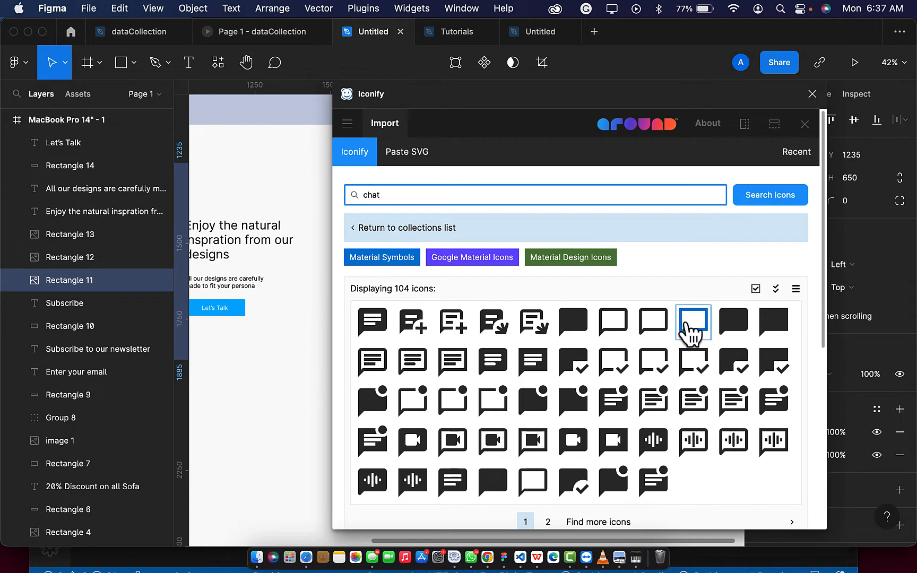
left_click_drag(691, 326, 297, 359)
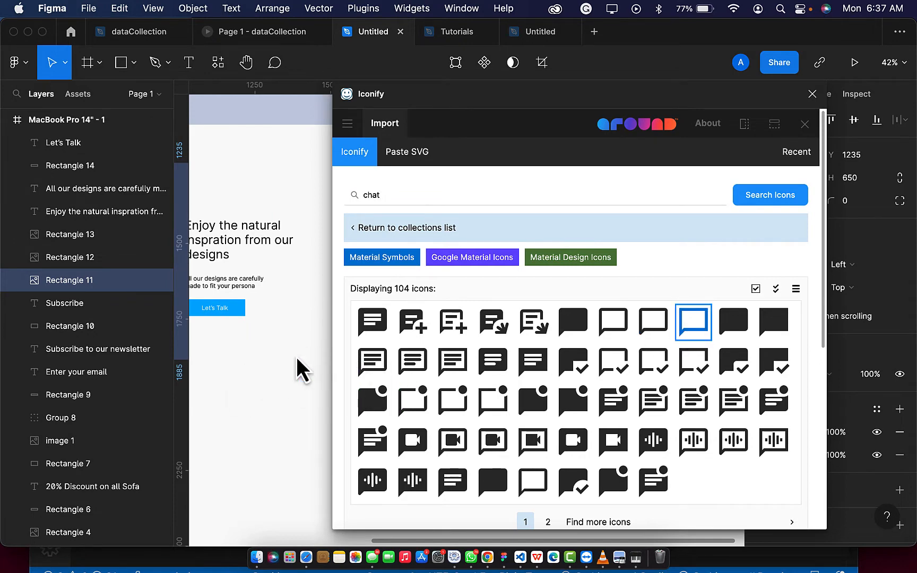
left_click(812, 94)
Move the chat icon onto the blue button before the "Let's Talk" label, at X 1040, Y 1702
scroll(426, 389, "left", 5)
scroll(375, 409, "up", 5)
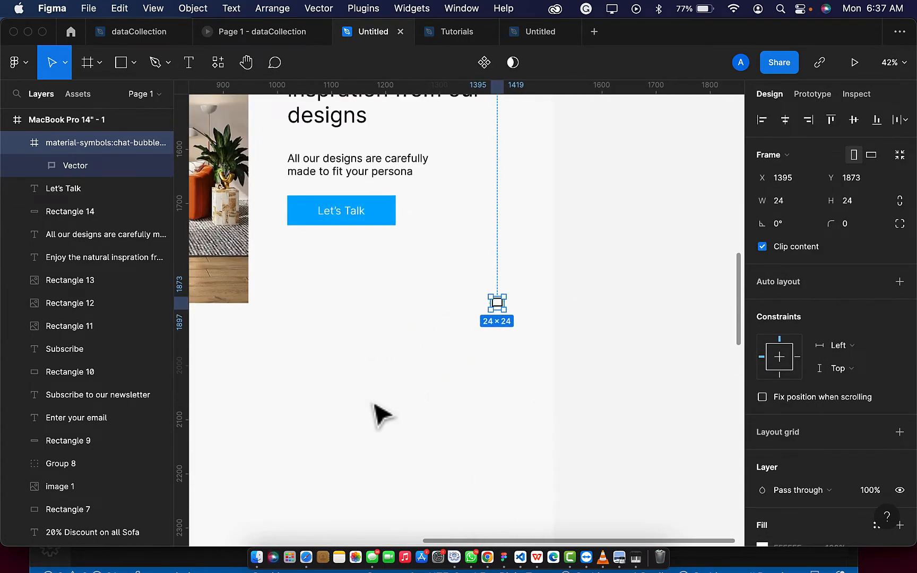
scroll(378, 416, "left", 3)
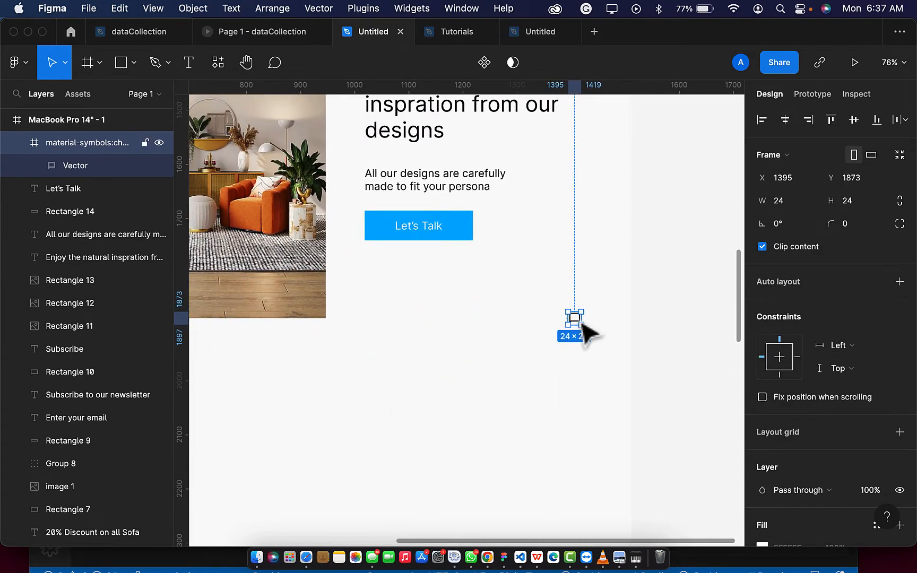
left_click_drag(582, 324, 389, 230)
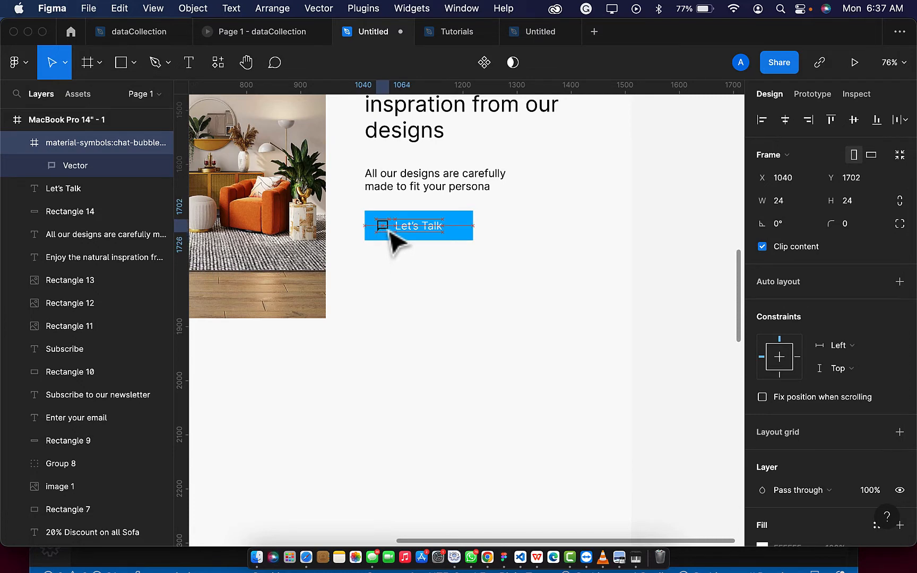
Take the chat bubble vector out of its icon frame and delete the empty frame
left_click(95, 167)
left_click_drag(95, 169, 86, 132)
left_click(78, 170)
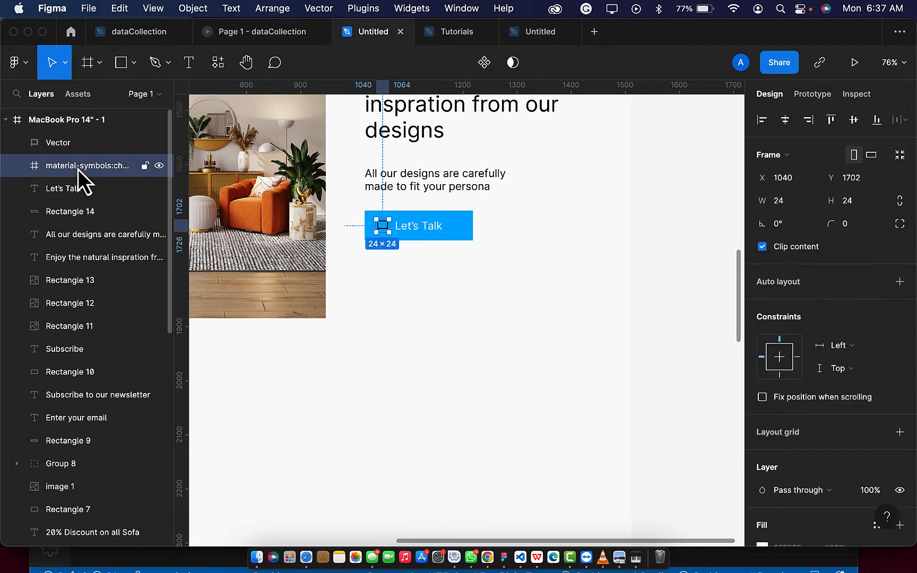
key("Delete")
Move the chat bubble vector closer to the label, at X 1049, Y 1706, and fill it with white FFFFFF
scroll(411, 226, "up", 5)
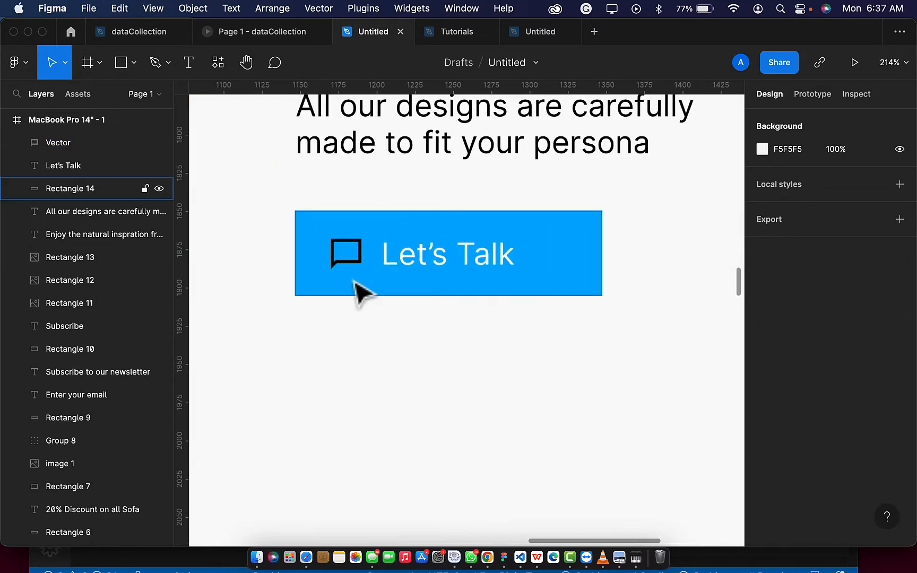
left_click(353, 266)
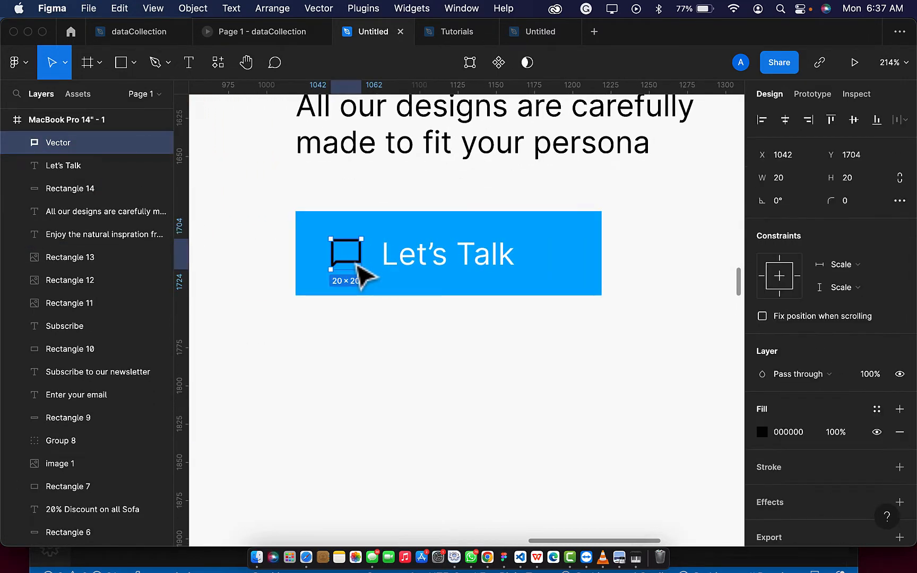
left_click_drag(356, 265, 364, 272)
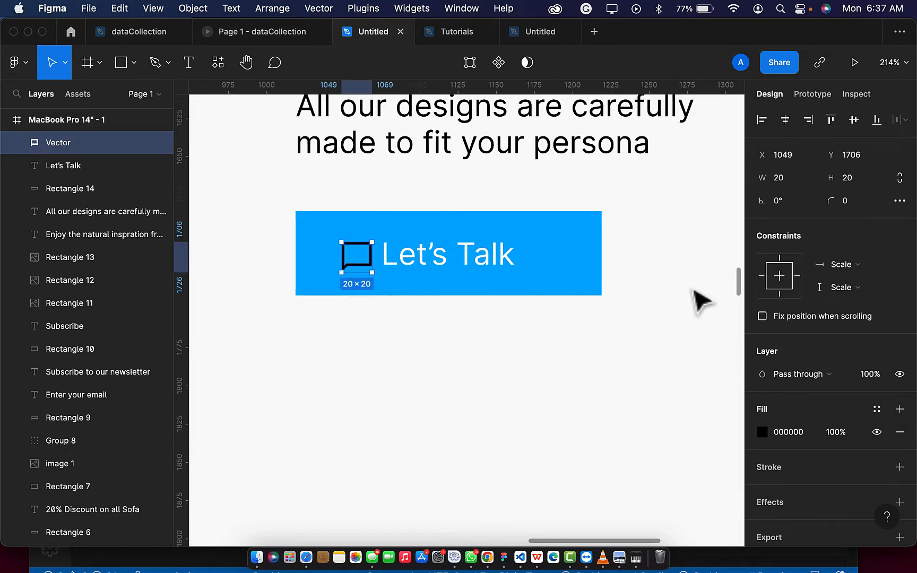
scroll(785, 387, "down", 2)
left_click(763, 412)
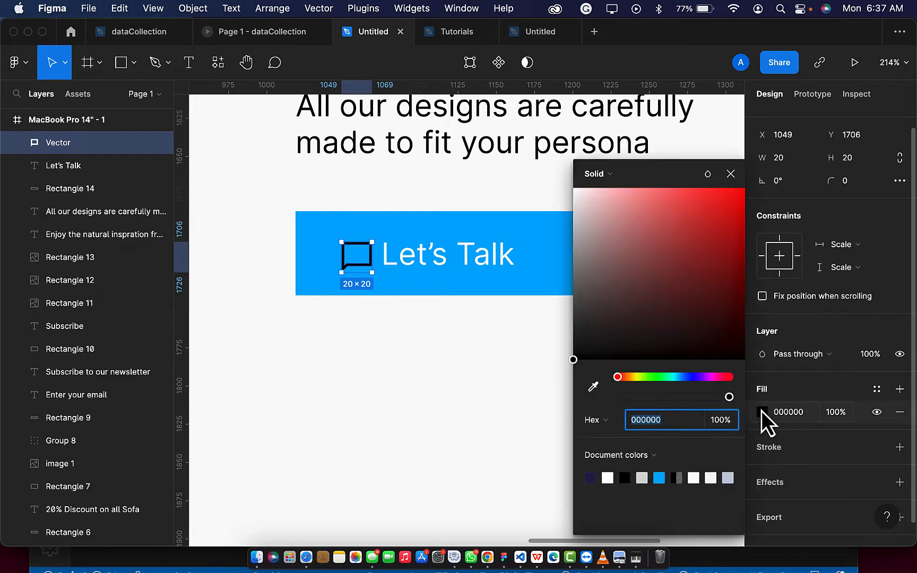
left_click(608, 478)
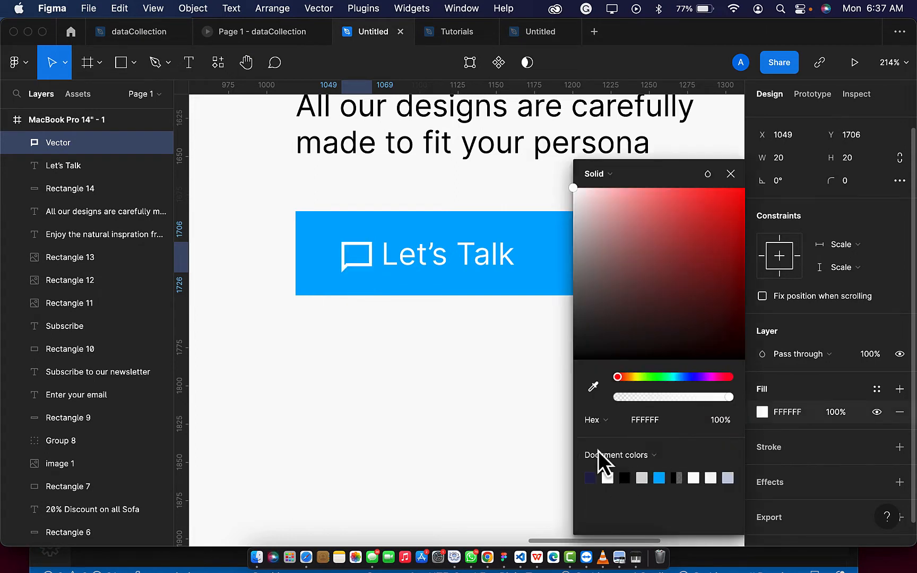
Group the white chat bubble icon with the "Let's Talk" label on the blue button
left_click(453, 271)
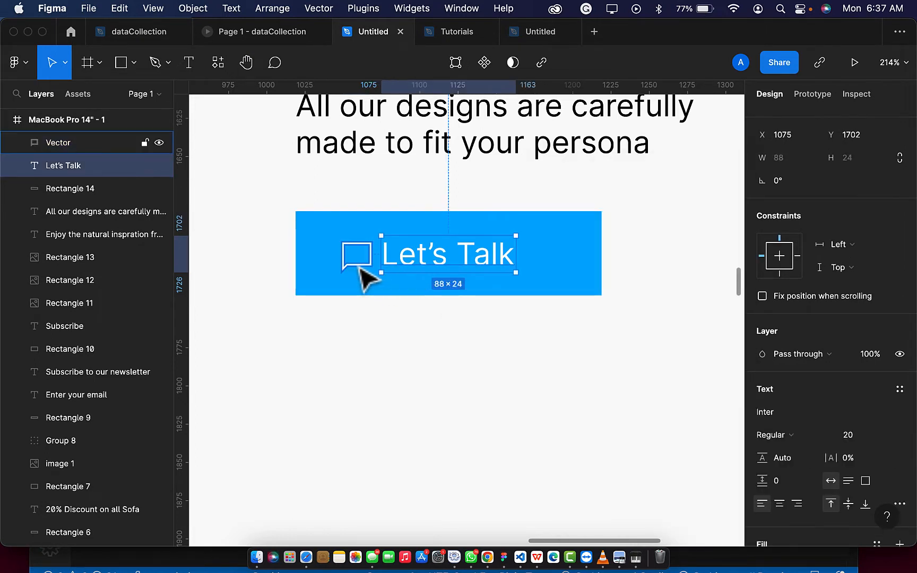
left_click(365, 273)
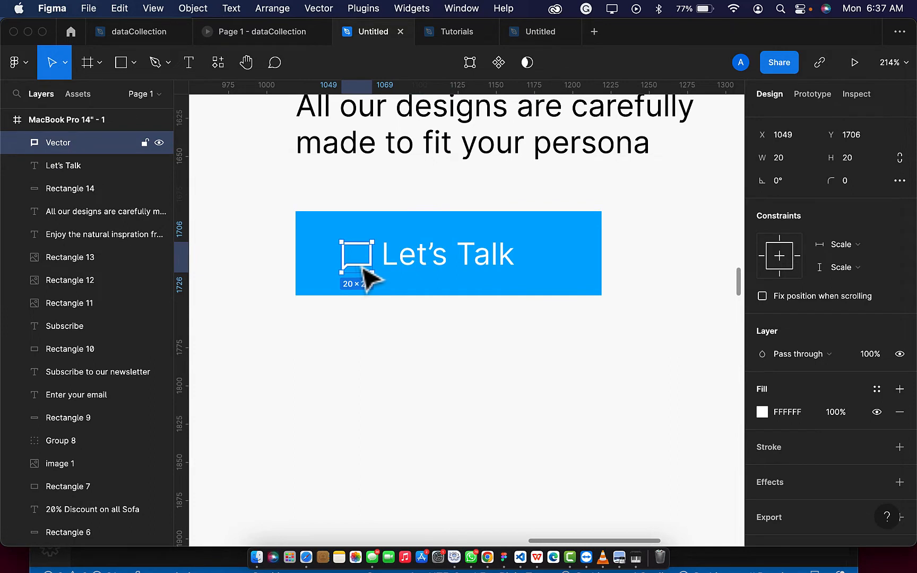
left_click(450, 264, "shift")
key("super+g")
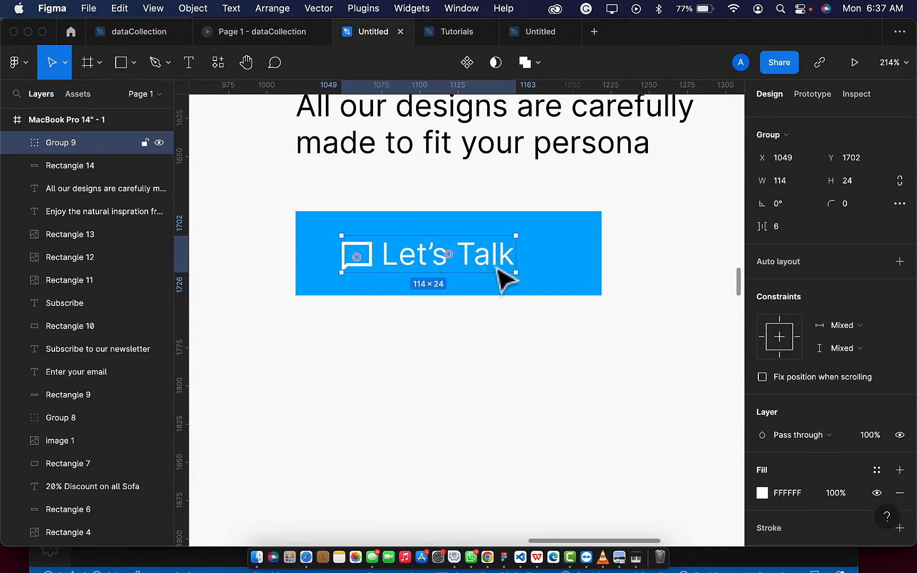
Centre the icon-and-label group on the blue button rectangle and group them together as one button
left_click(578, 280, "shift")
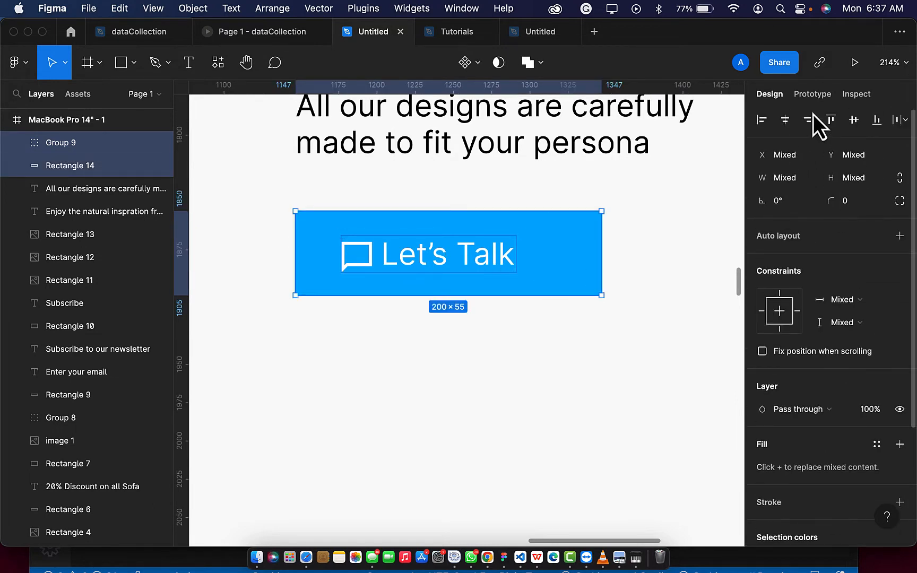
left_click(788, 123)
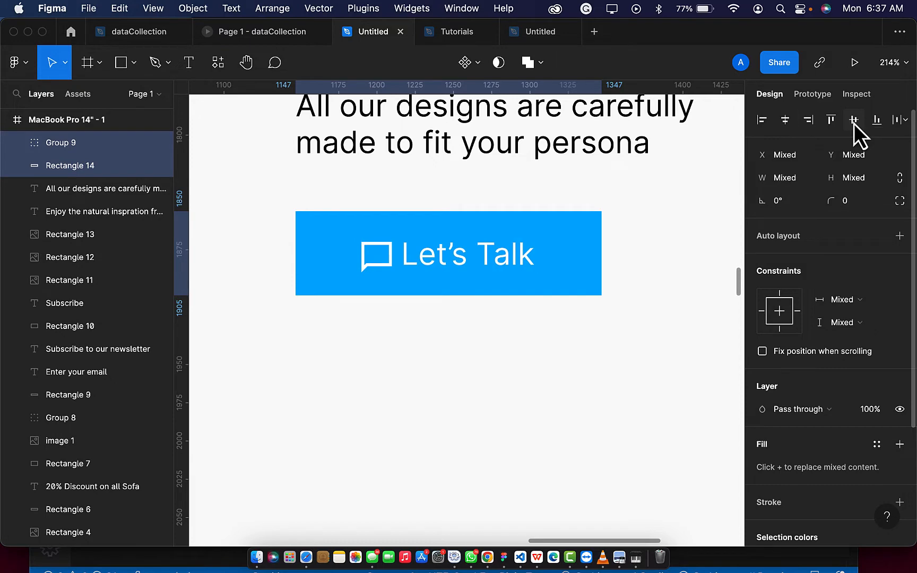
key("super+g")
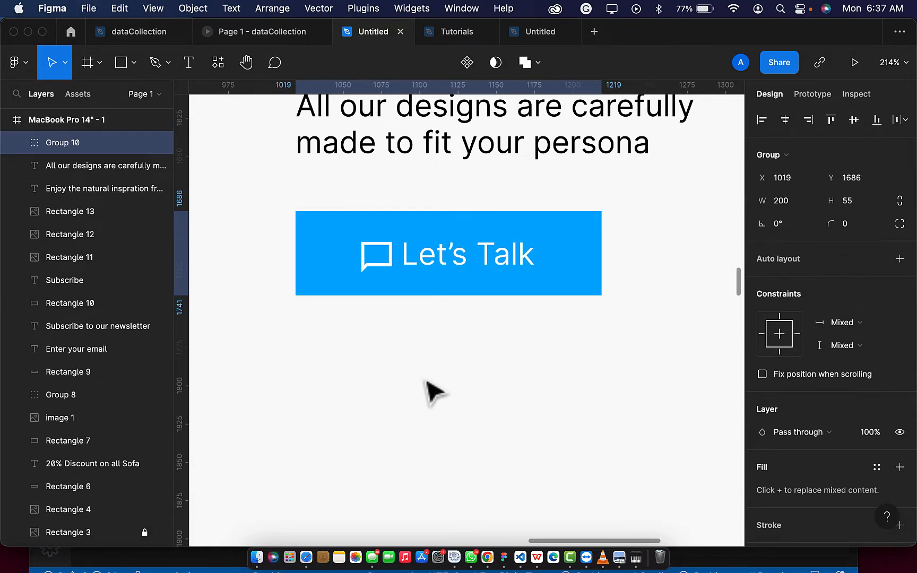
Space the heading, description and "Let's Talk" button evenly in their vertical stack and group the three
scroll(450, 280, "down", 10)
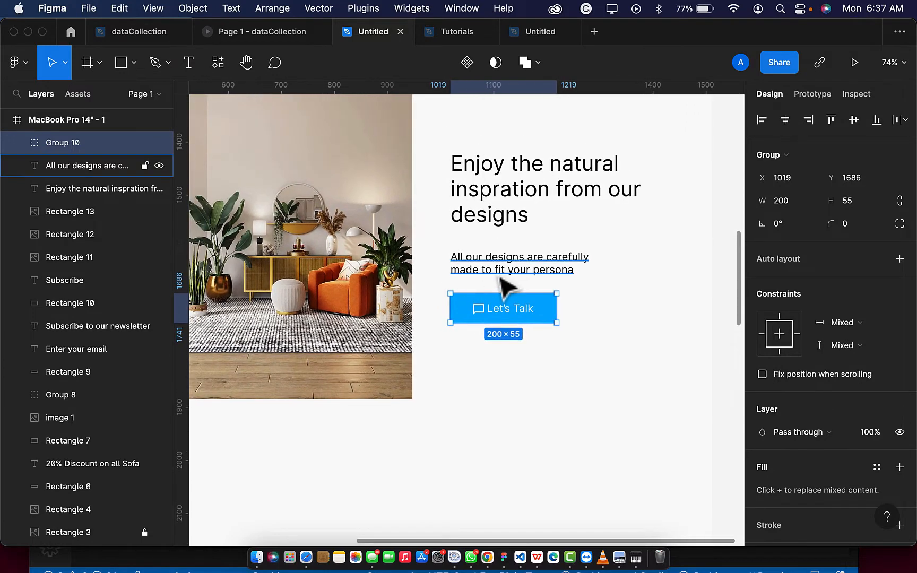
left_click(506, 264, "shift")
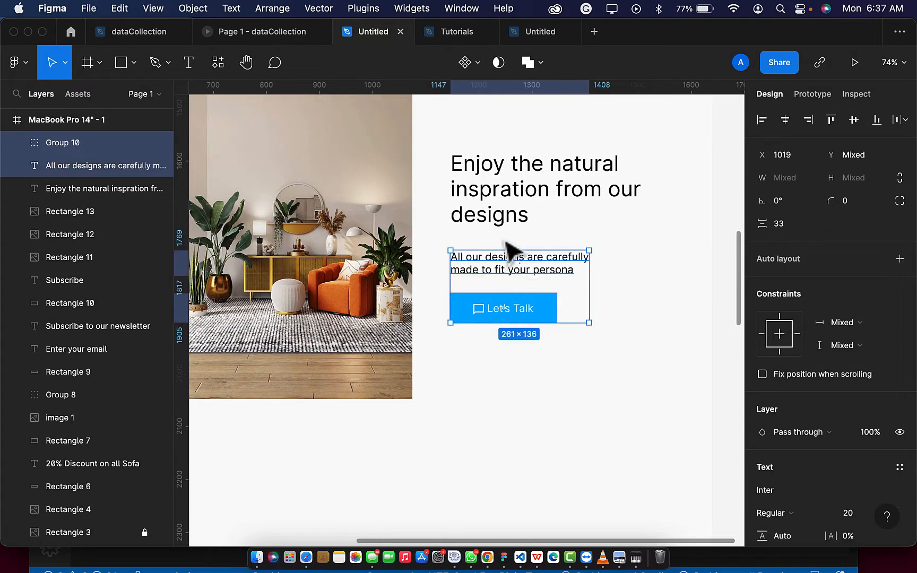
left_click(499, 210, "shift")
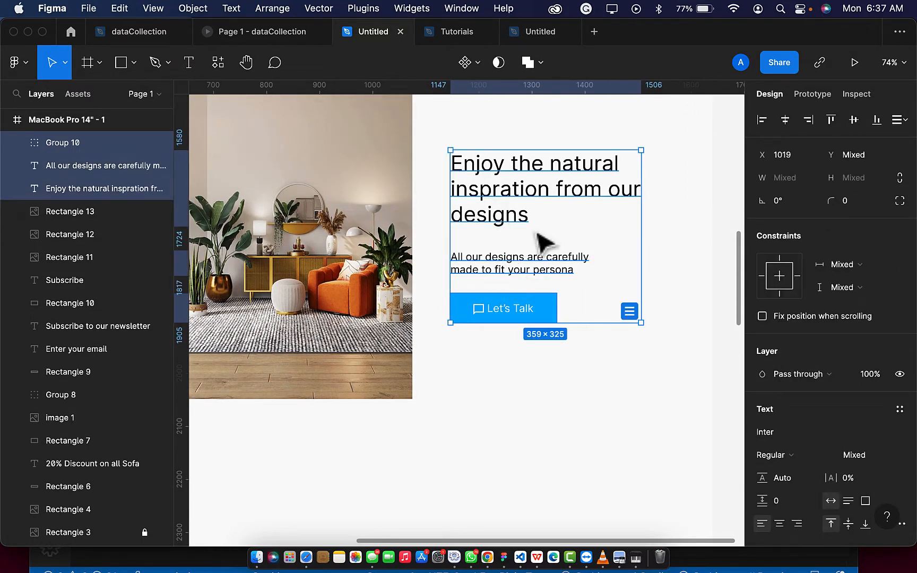
left_click(629, 312)
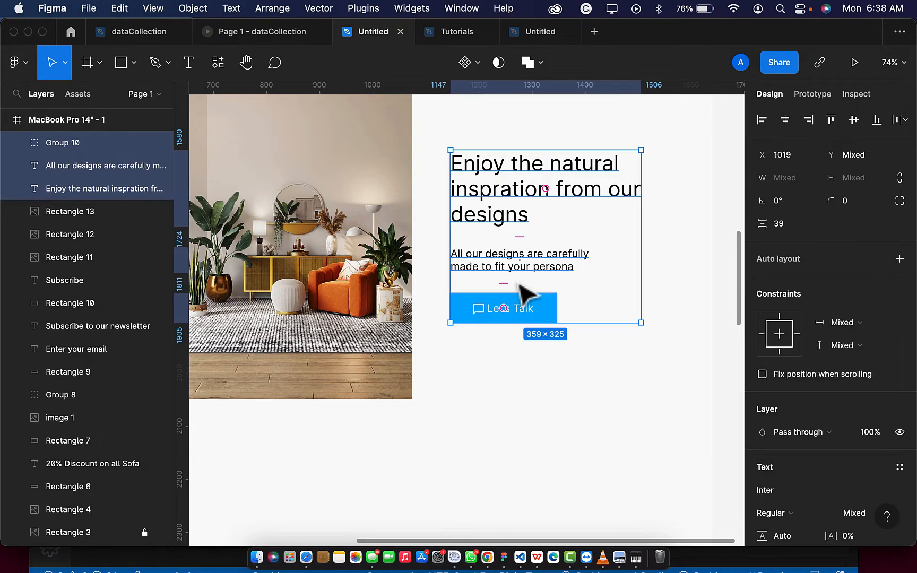
key("super+g")
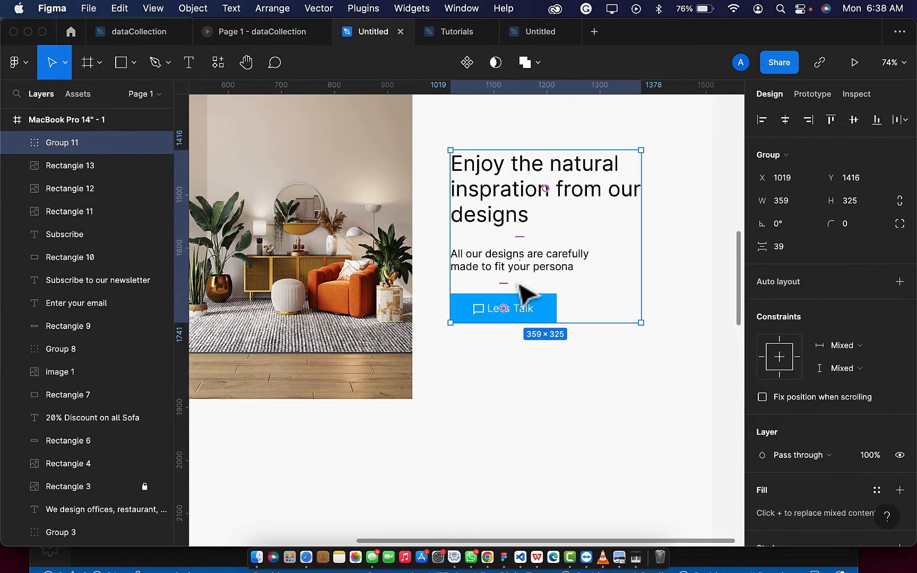
Align the text-and-button group to the vertical centre of the large living-room photo beside it
scroll(520, 285, "down", 5)
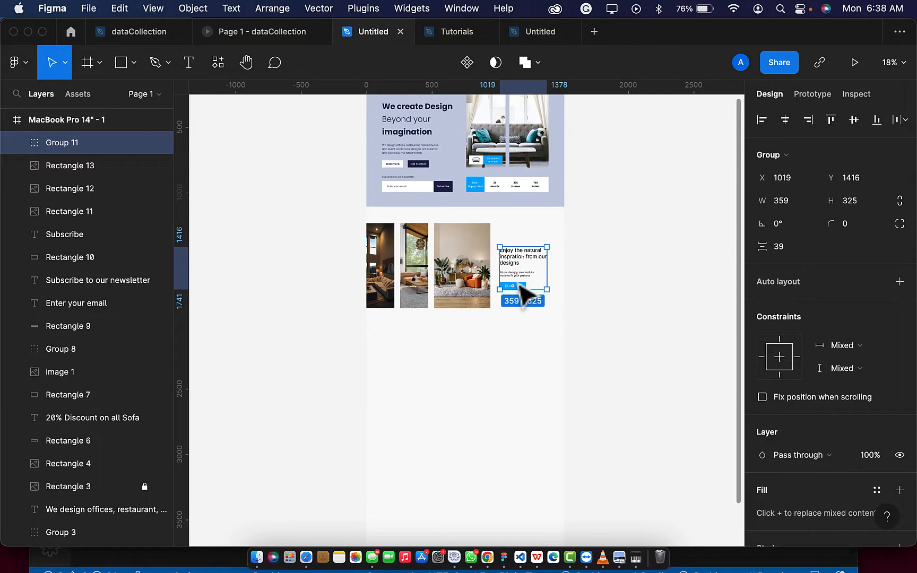
left_click(478, 303, "shift")
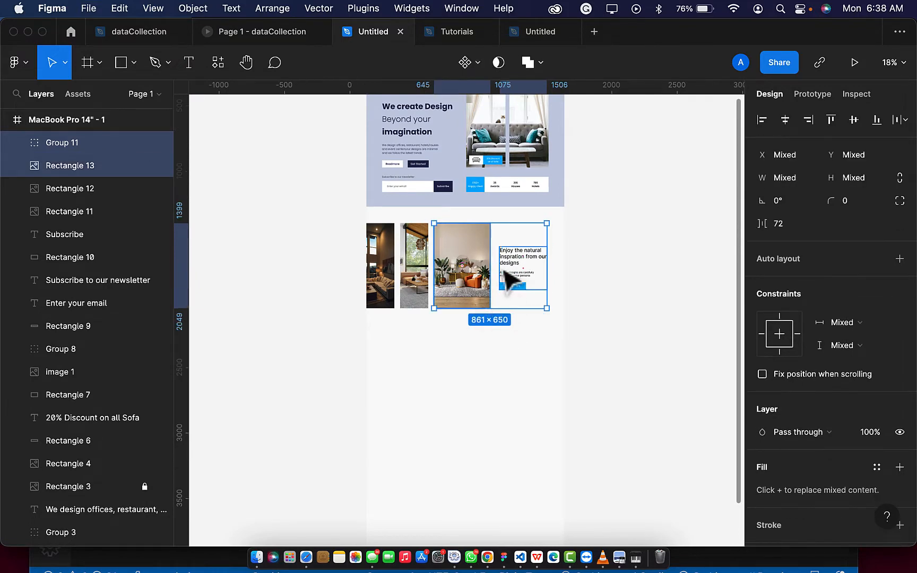
scroll(516, 269, "up", 5)
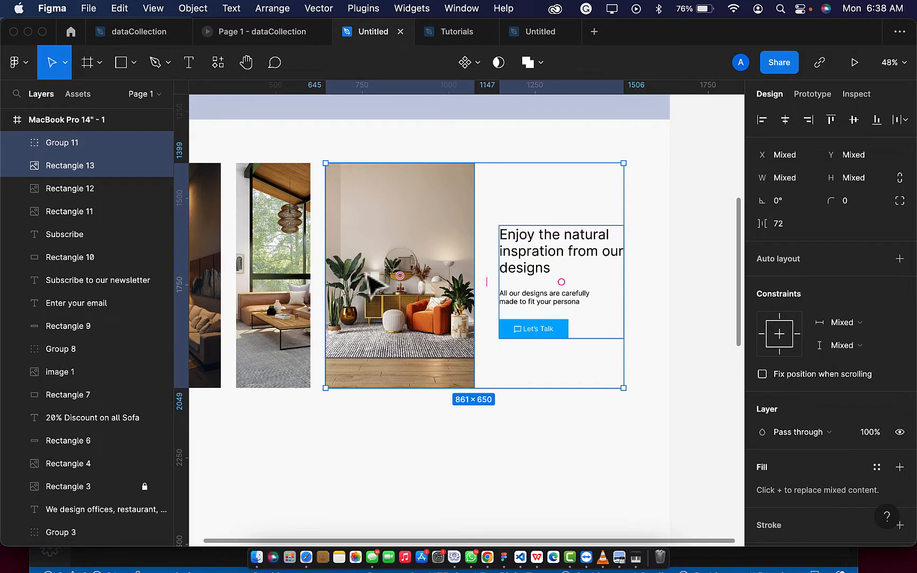
left_click(853, 122)
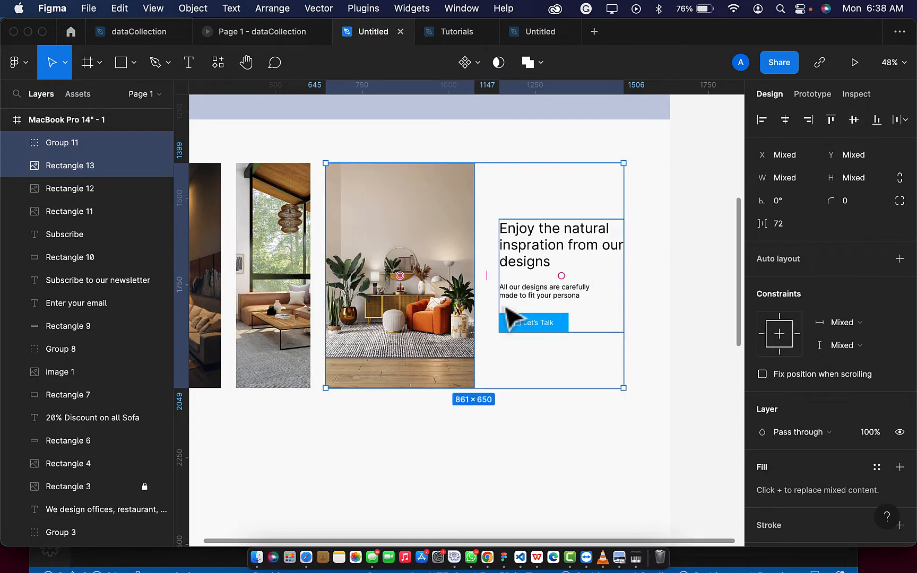
Group all three interior photos with the text block and nudge the combined section up to Y 1231
scroll(353, 321, "down", 3)
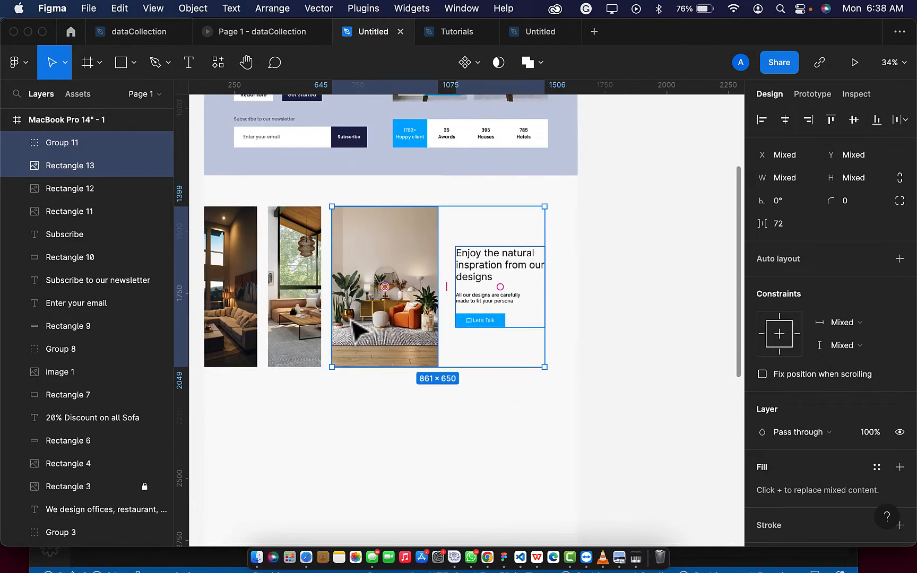
left_click(292, 321, "shift")
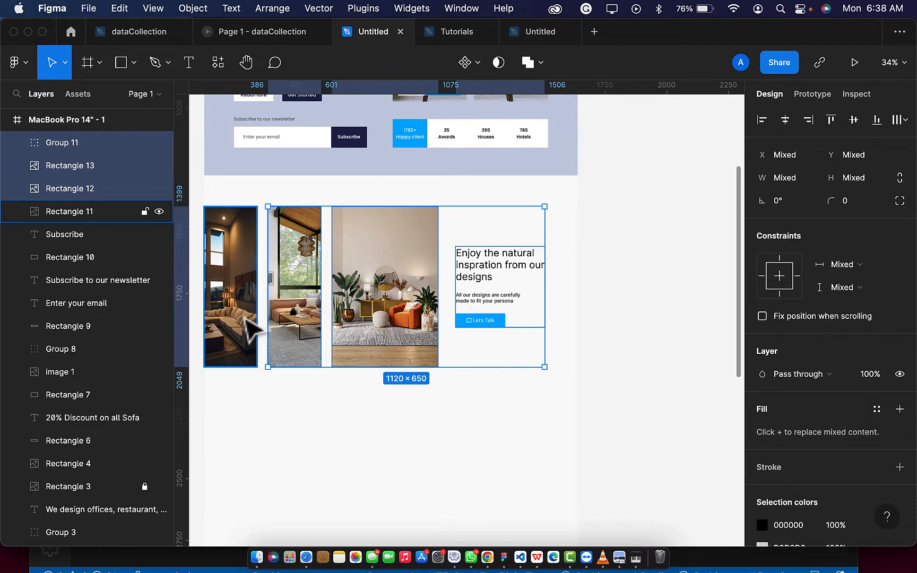
left_click(245, 321, "shift")
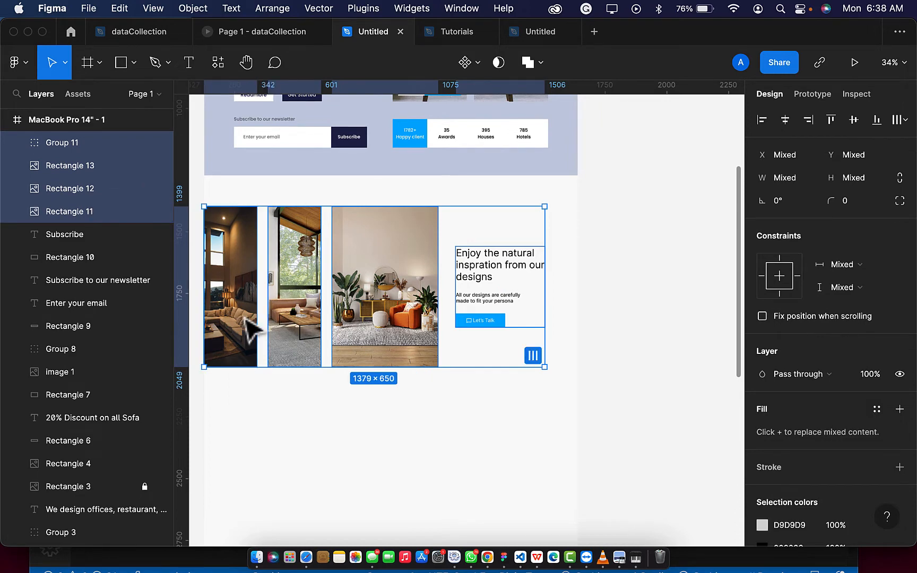
key("super+g")
scroll(318, 313, "down", 3)
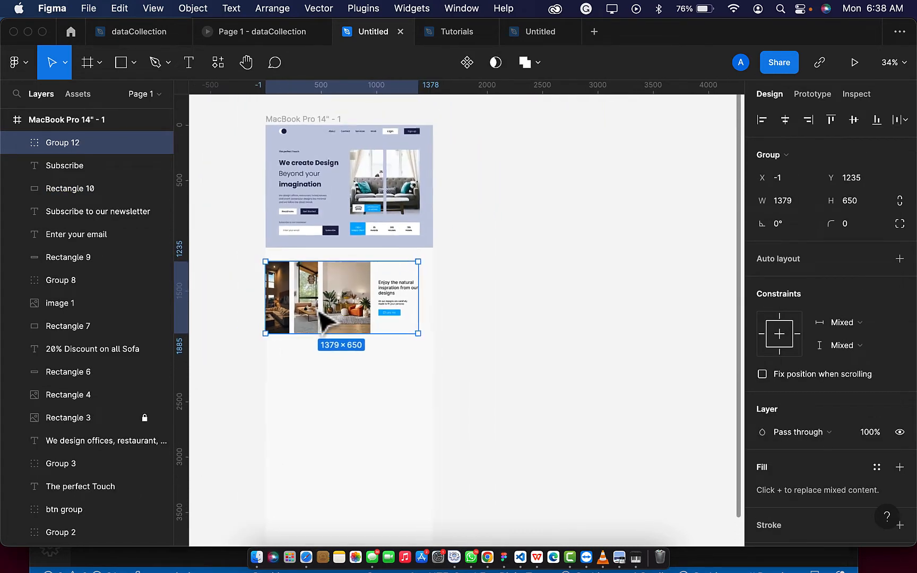
scroll(322, 318, "down", 2)
key("Up")
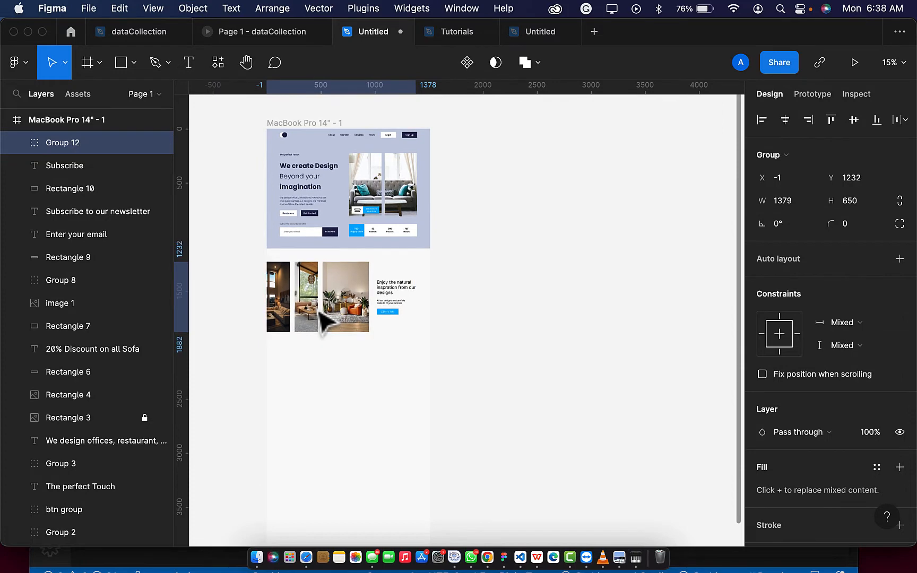
scroll(317, 319, "up", 3)
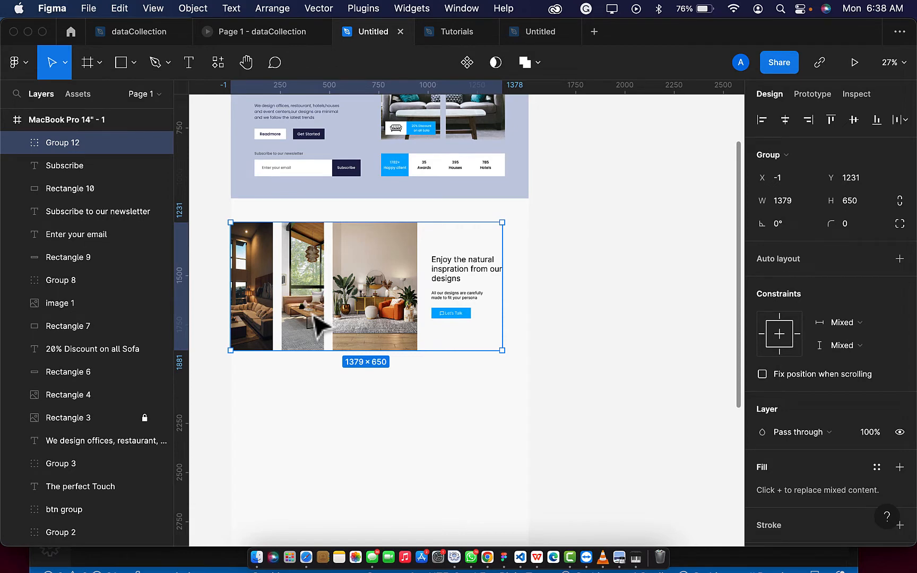
Draw a full-width rectangle about 1512 × 415 below the photo section, at about Y 2062
left_click(131, 67)
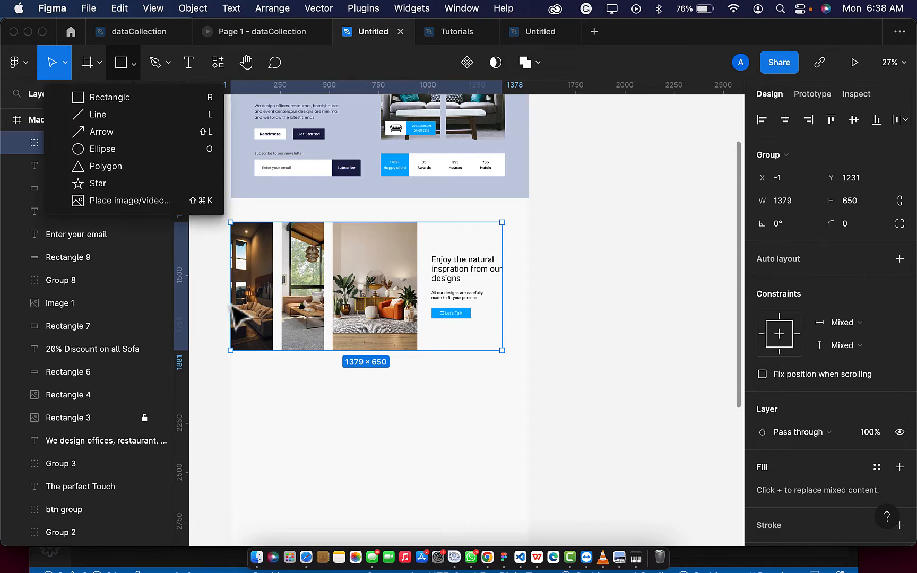
left_click(144, 101)
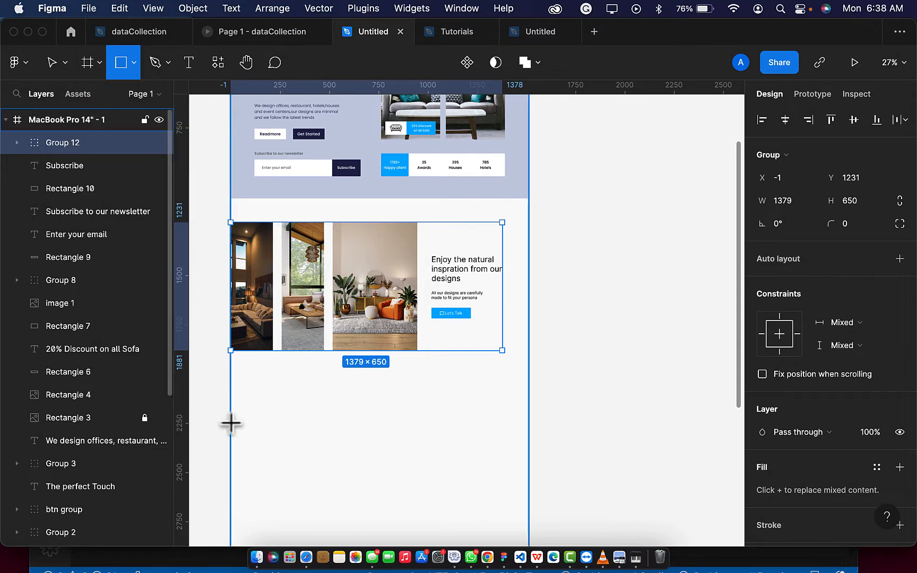
left_click_drag(231, 389, 526, 471)
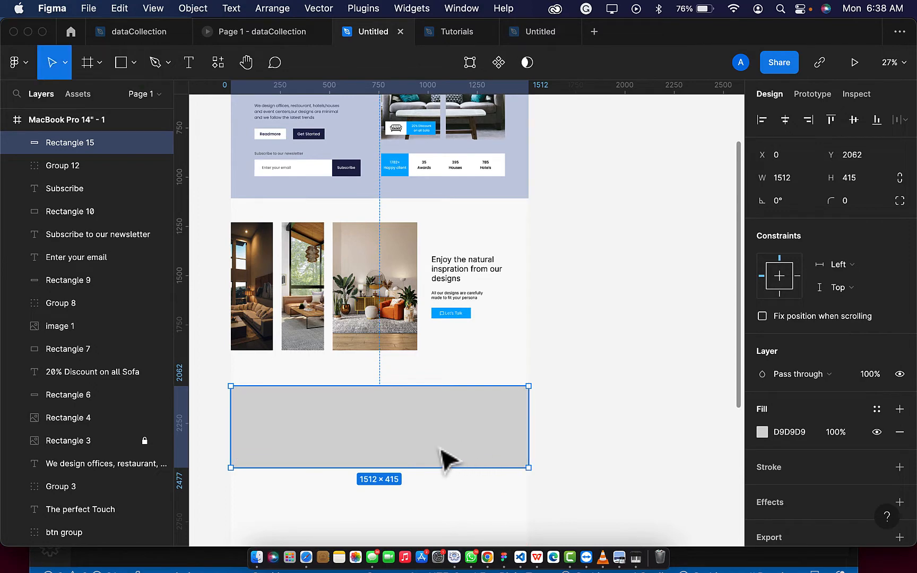
Move the full-width rectangle up to Y 1966 and fit its sides to the page edges at X 0, width 1512
left_click_drag(440, 448, 442, 430)
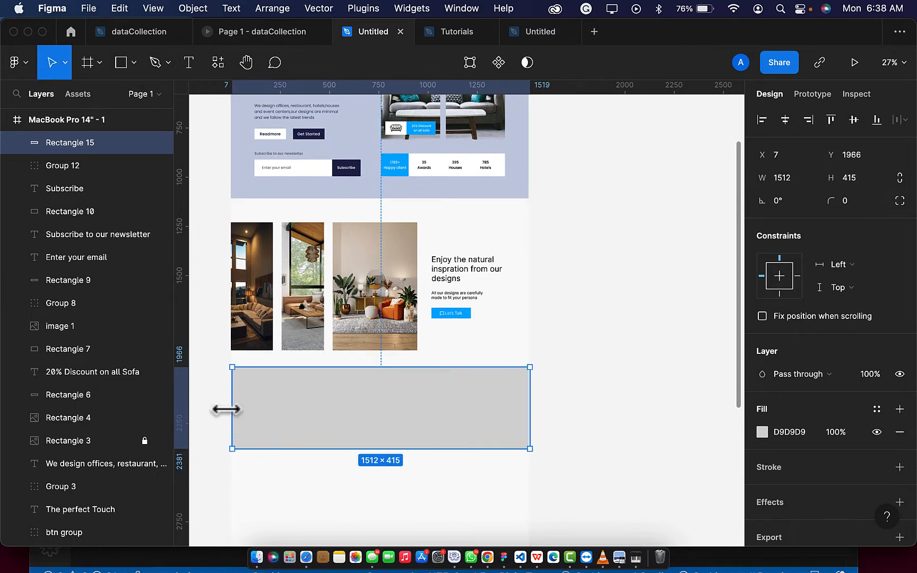
mouse_move(225, 410)
left_mouse_down()
mouse_move(218, 409)
mouse_move(231, 409)
left_mouse_up()
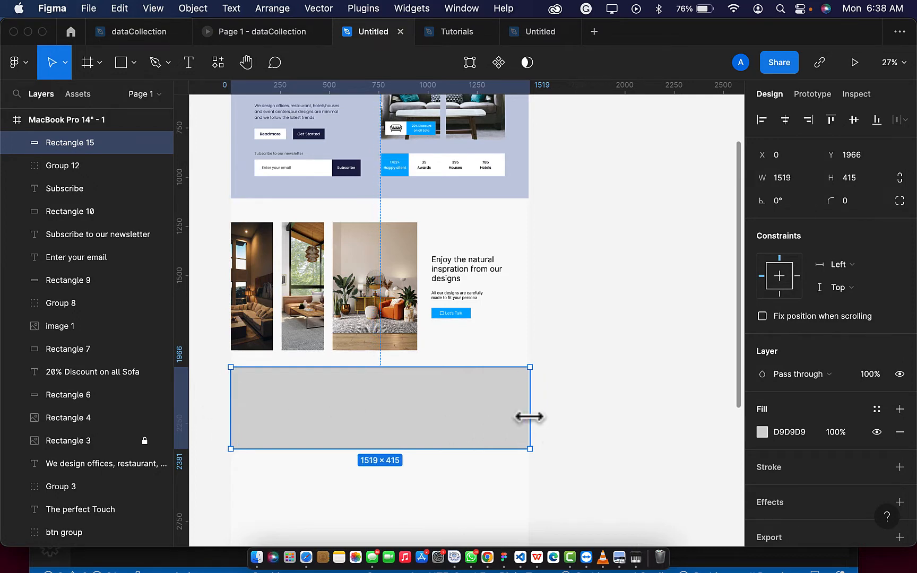
left_click_drag(530, 418, 526, 417)
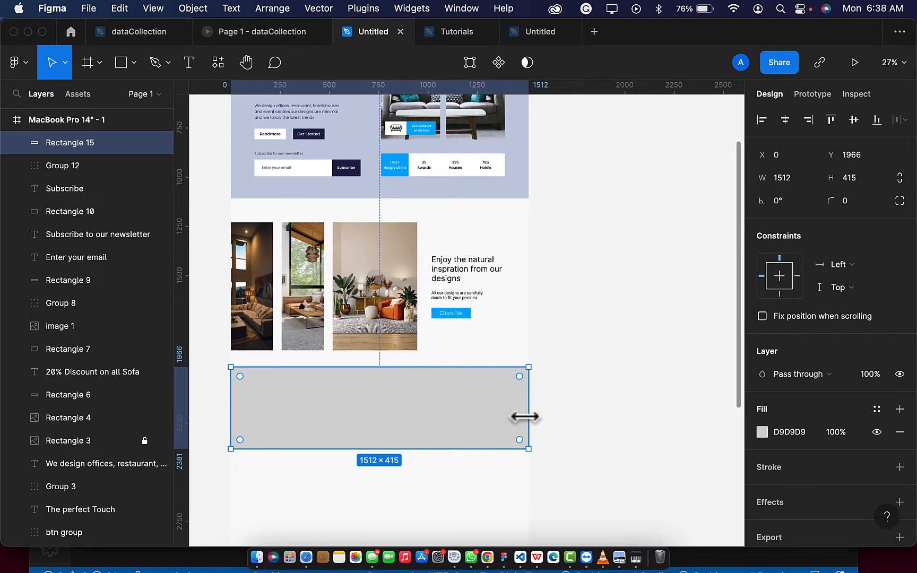
Fill the full-width rectangle with the dark navy 222254 sampled from the hero's Subscribe button
key("i")
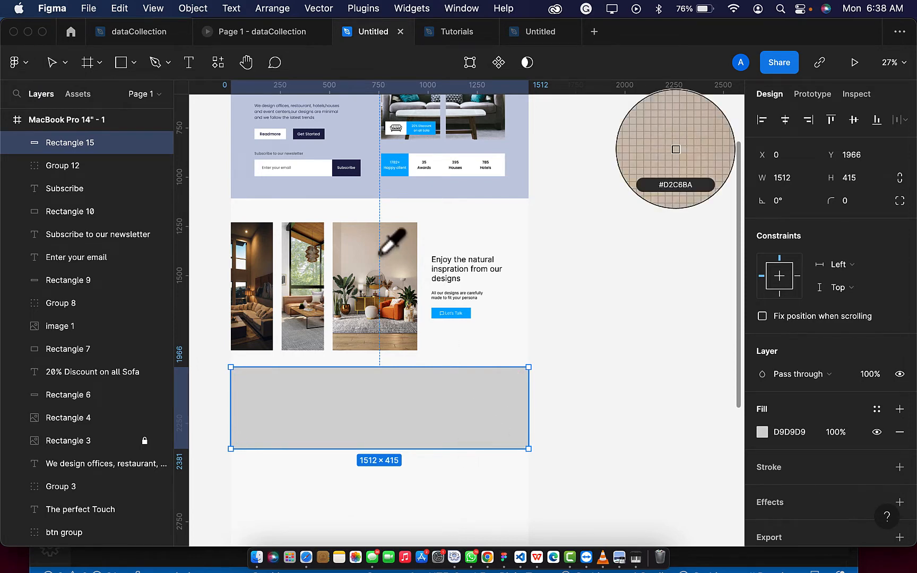
scroll(352, 250, "up", 3)
left_click(335, 144)
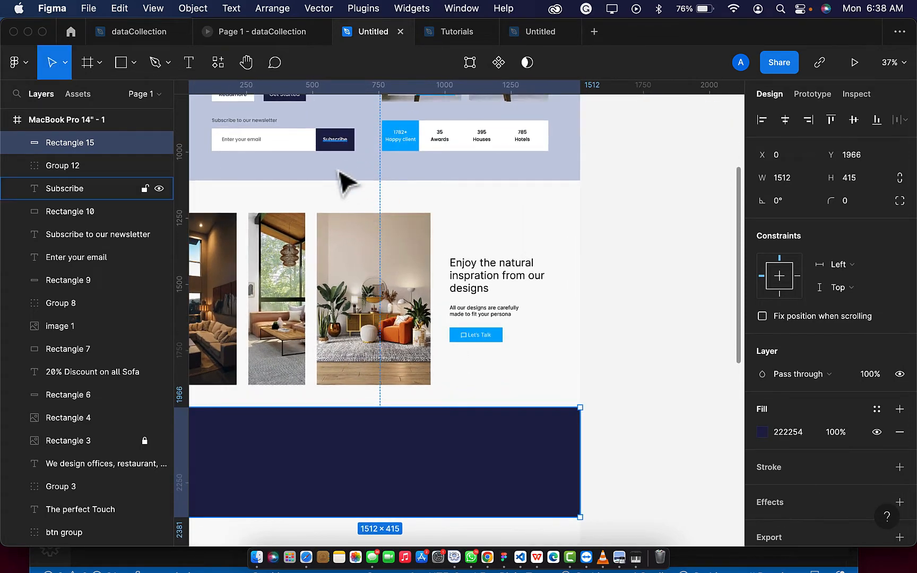
Set the navy rectangle's height to 400
scroll(349, 425, "down", 2)
scroll(350, 430, "down", 1)
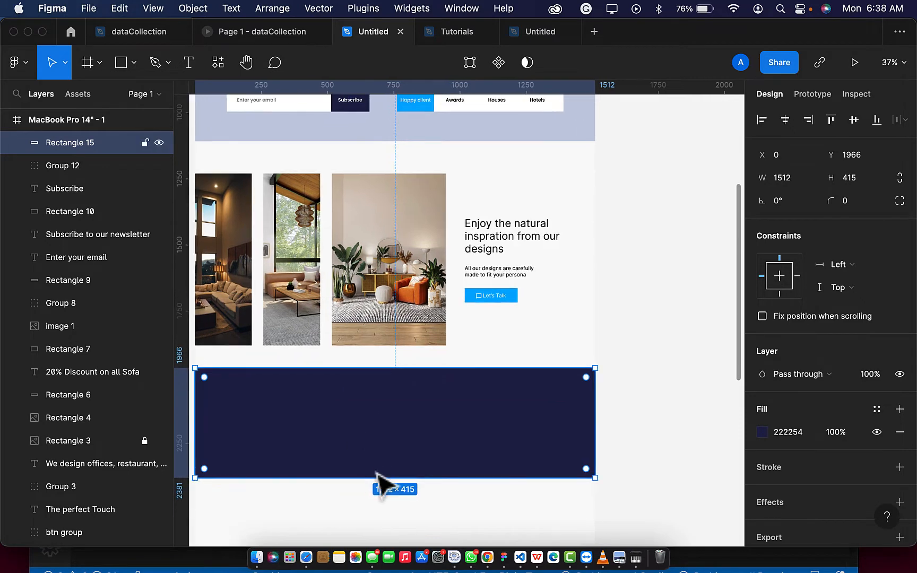
scroll(379, 480, "down", 1)
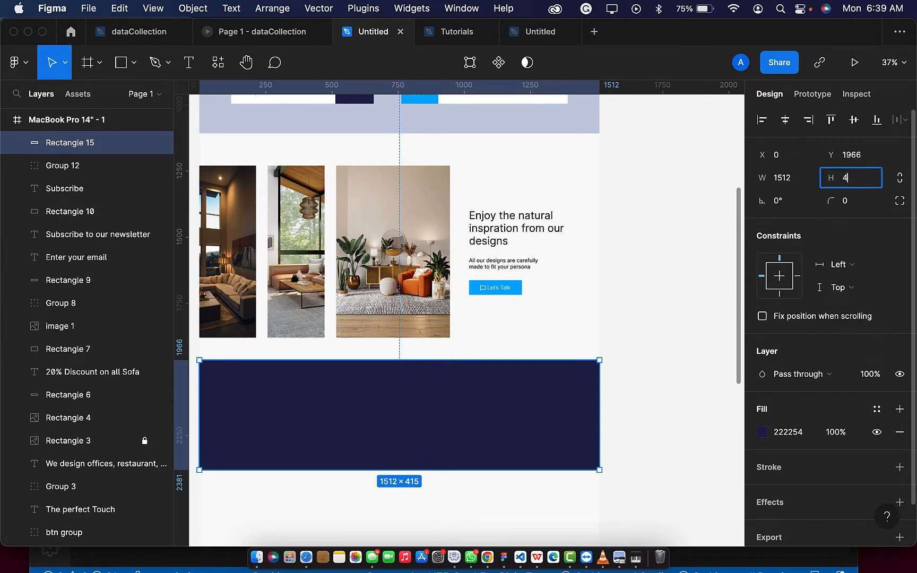
key("Return")
key("Return")
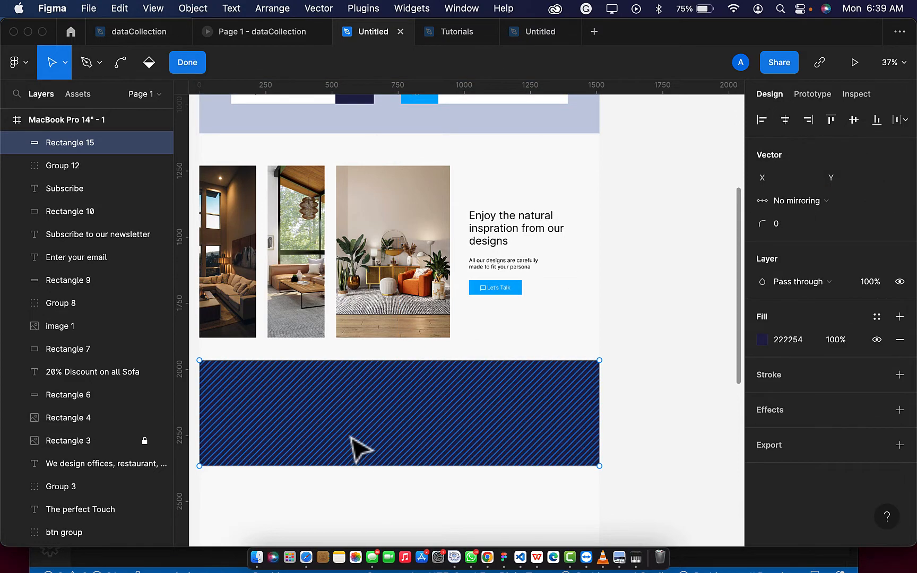
scroll(361, 449, "down", 1)
key("Escape")
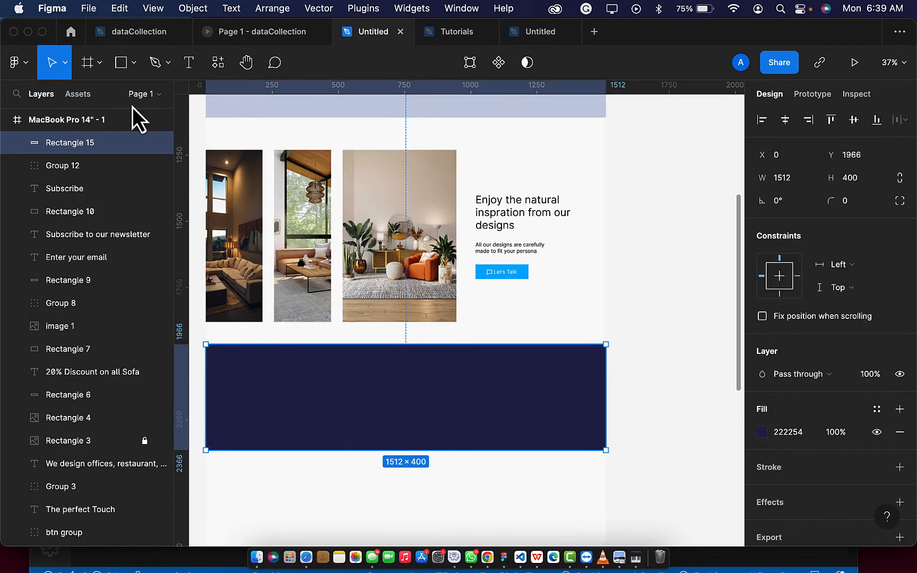
Draw a rectangle about 935 × 425 overlapping the lower edge of the navy band
left_click(121, 64)
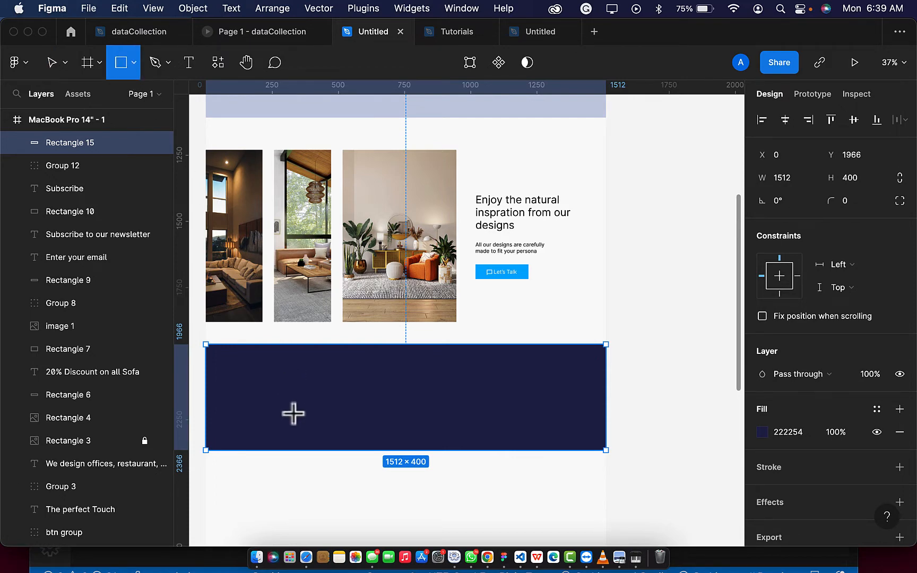
mouse_move(293, 411)
left_mouse_down()
mouse_move(328, 485)
mouse_move(399, 486)
mouse_move(467, 521)
mouse_move(539, 526)
left_mouse_up()
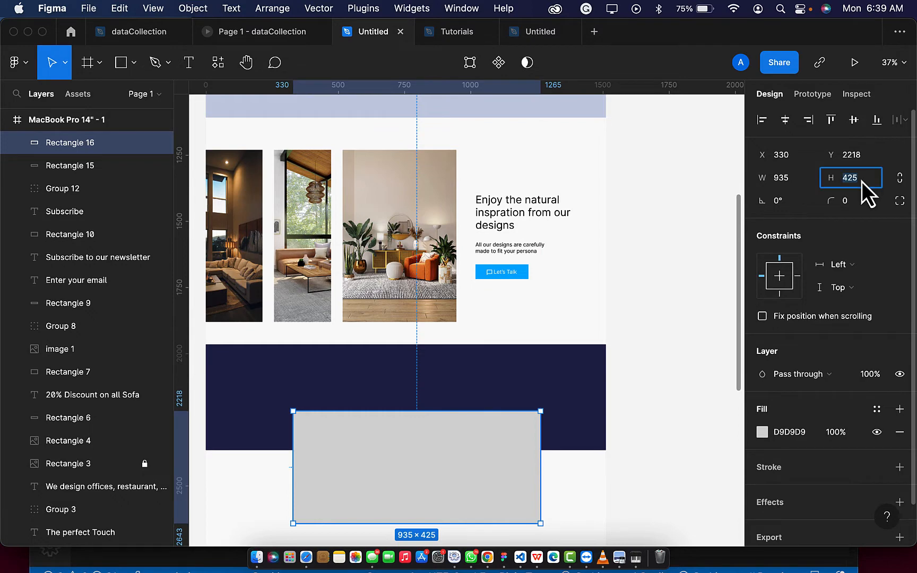
Set the overlapping rectangle's height to 500 and move it up to about X 264, Y 2143
type("500")
key("Return")
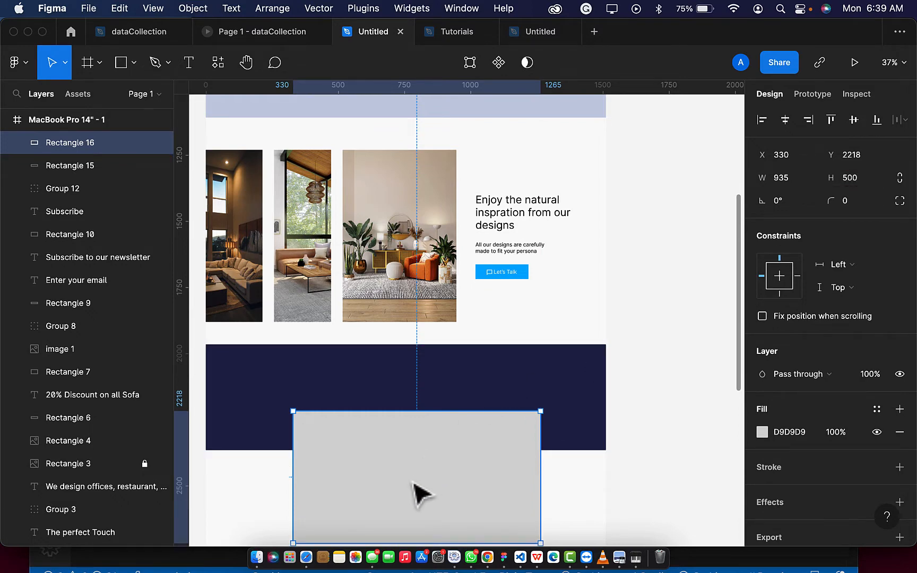
left_click_drag(412, 482, 397, 468)
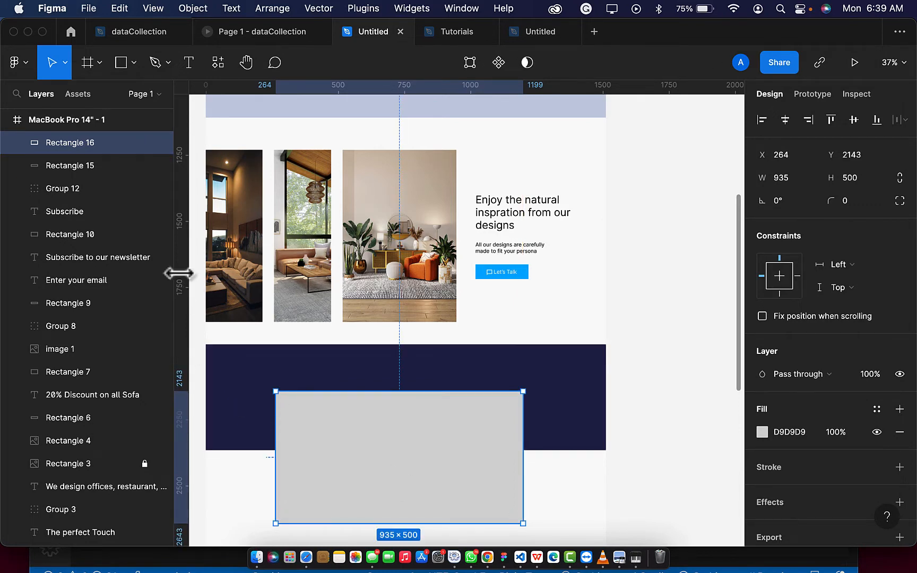
Add a text on the navy band above the gray rectangle with the first line "W e provide outdoor services and we offer"
left_click(187, 64)
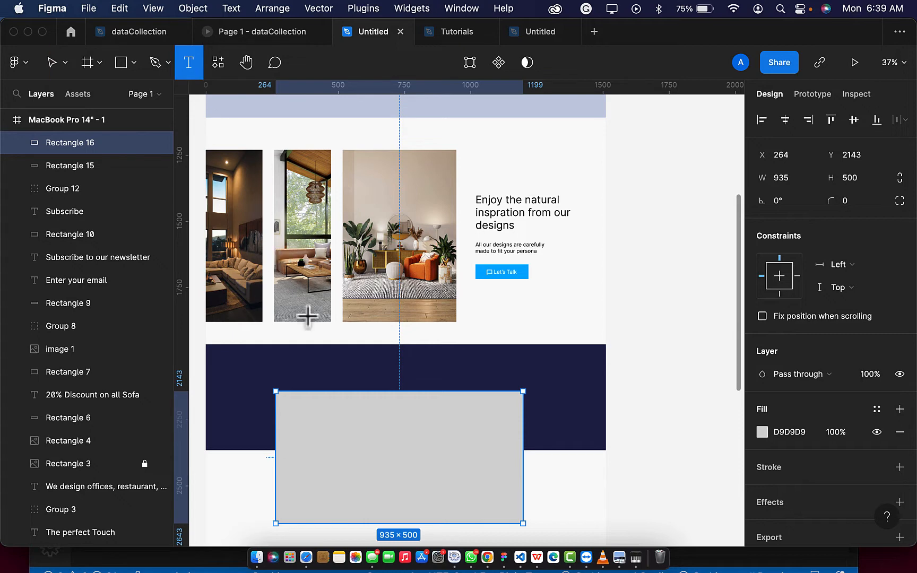
left_click(309, 368)
type("WE")
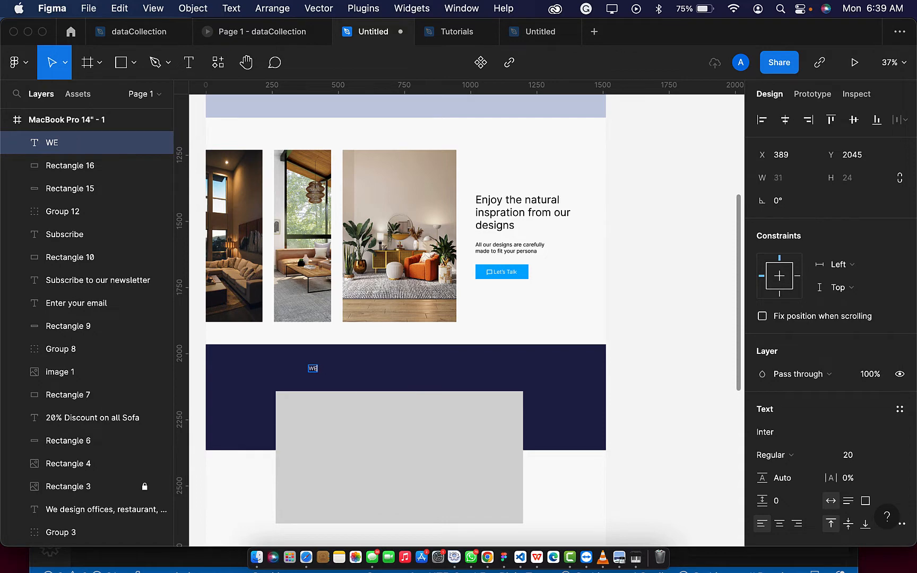
key("BackSpace")
type("W")
scroll(308, 367, "up", 5)
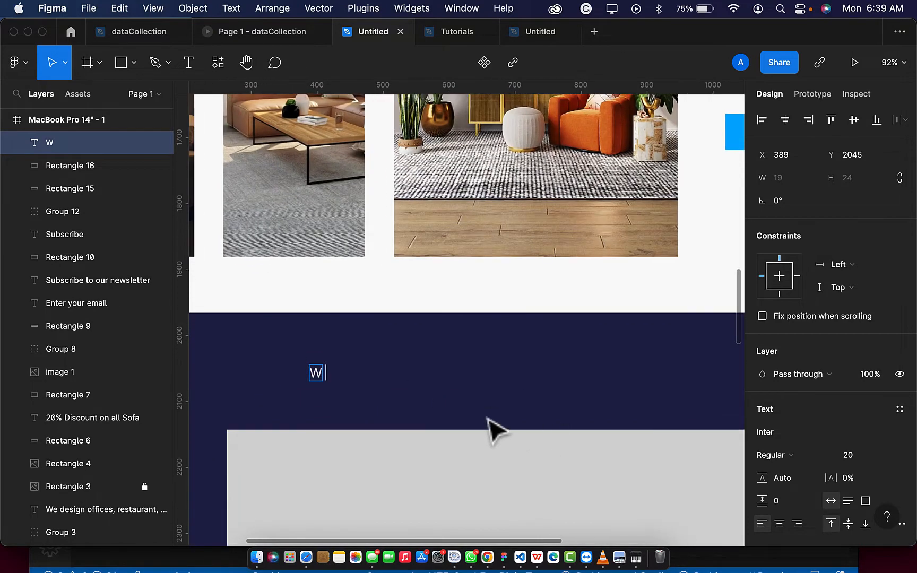
type("e")
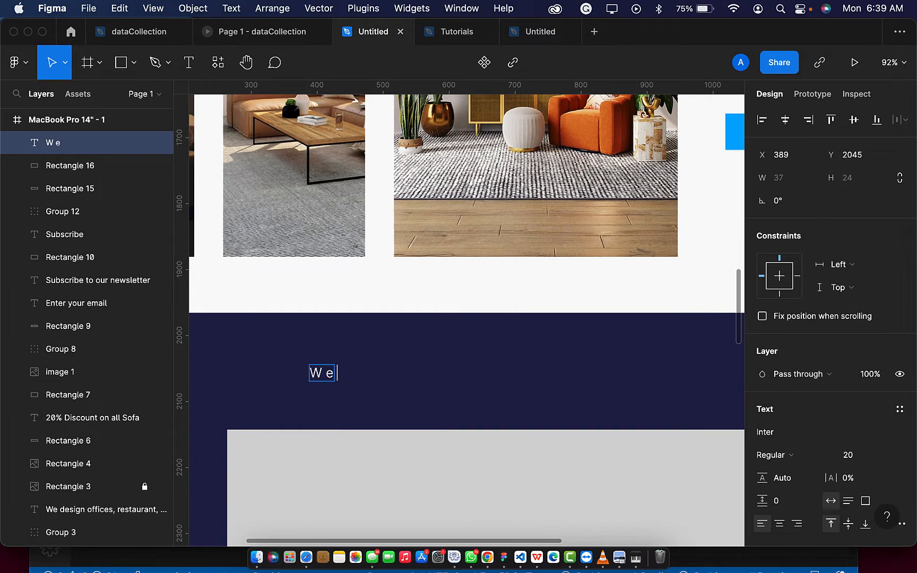
type(" provid")
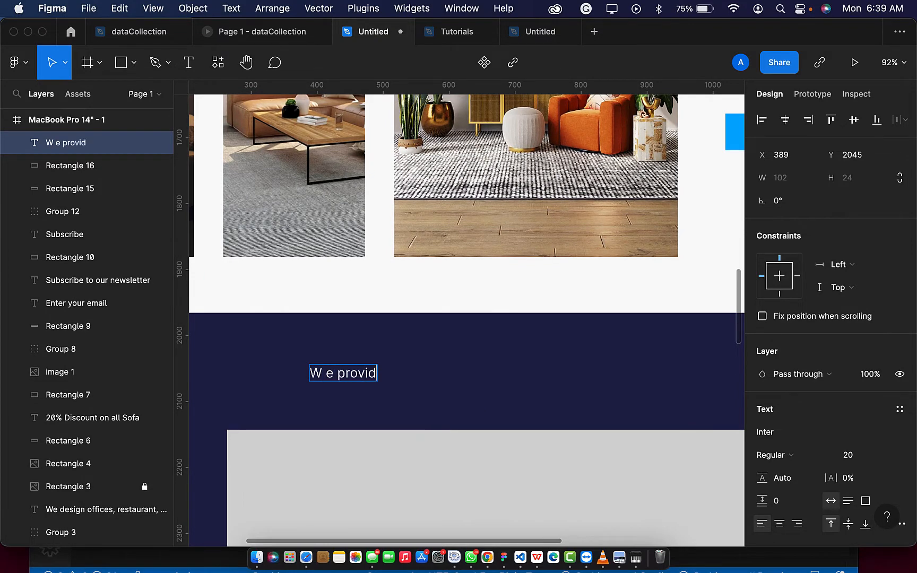
type("e outdoor se")
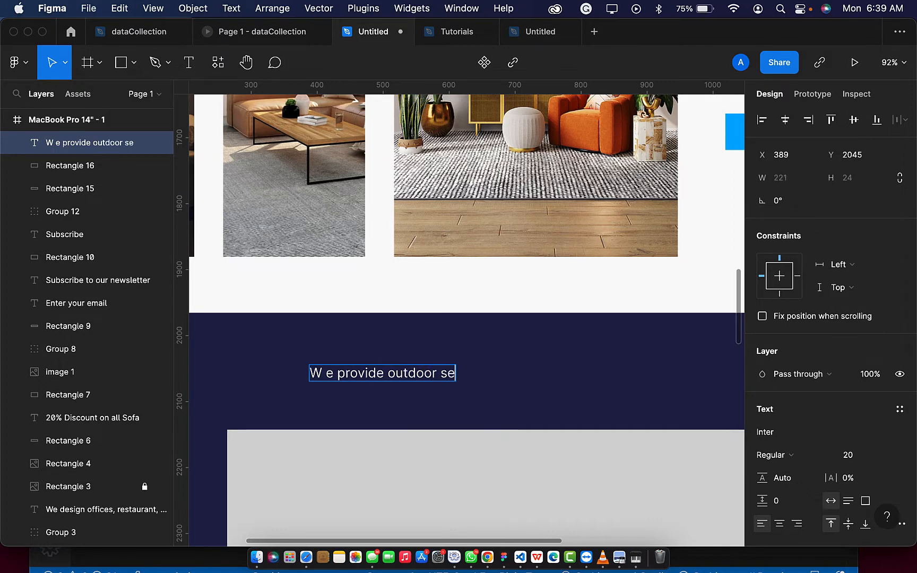
type("rvices")
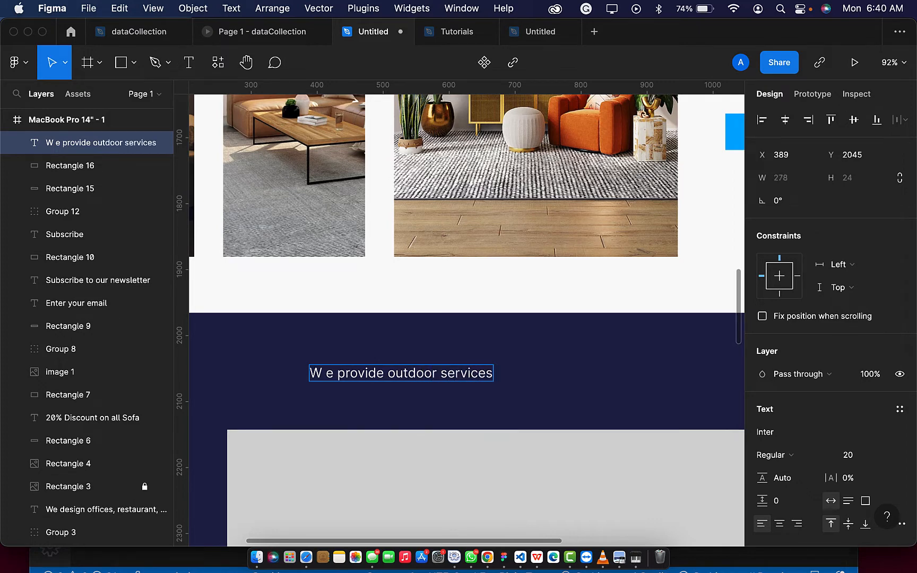
type(" and we")
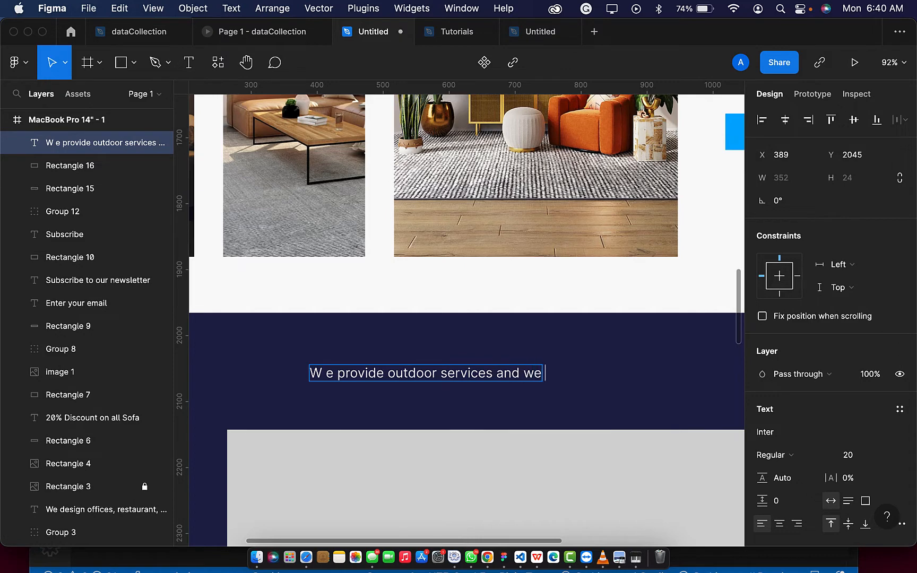
type(" we")
key("BackSpace")
type("ffer")
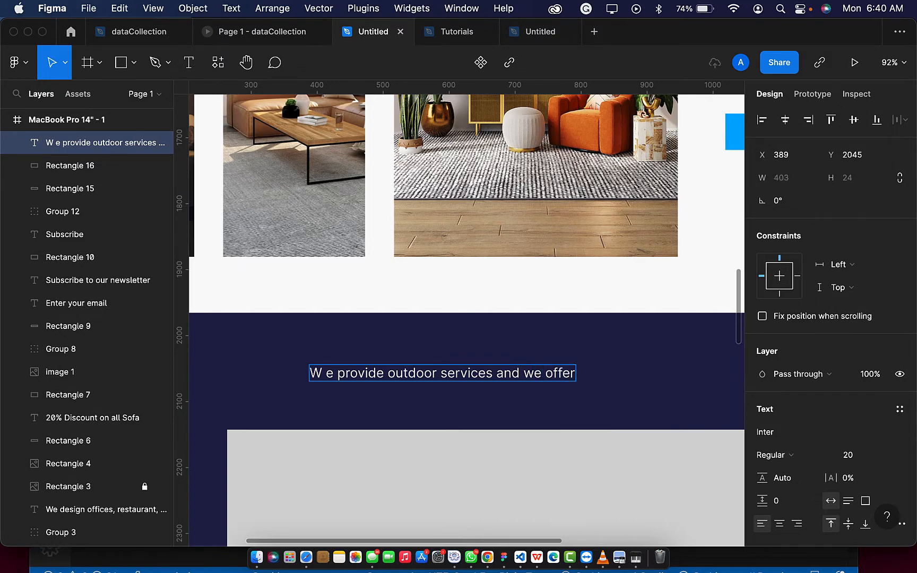
Add the second line "10% discount for our subscribers" to the navy band's text and finish editing it
key("Return")
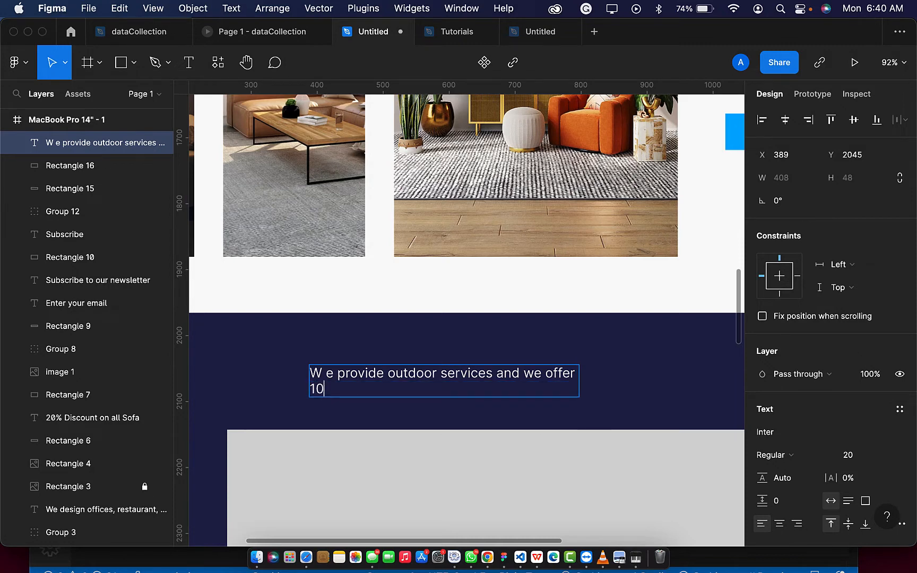
type("10% dissoc")
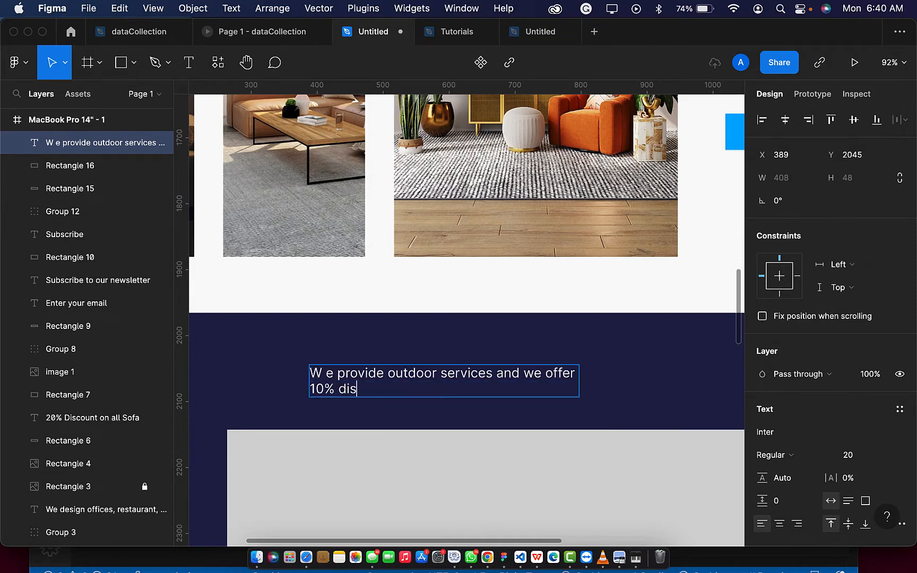
key("BackSpace")
key("BackSpace")
key("BackSpace")
key("BackSpace")
key("BackSpace")
type("count for our sub")
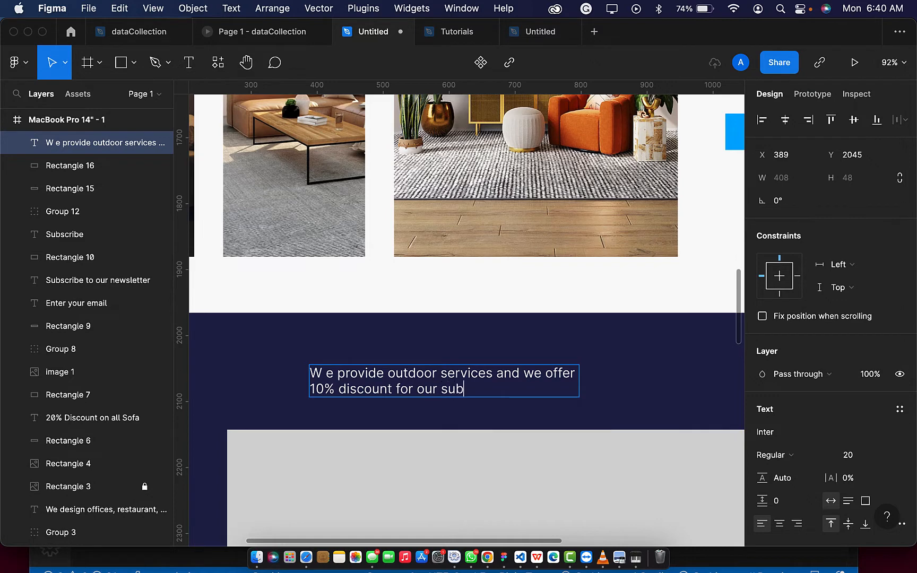
type("scribers")
key("Escape")
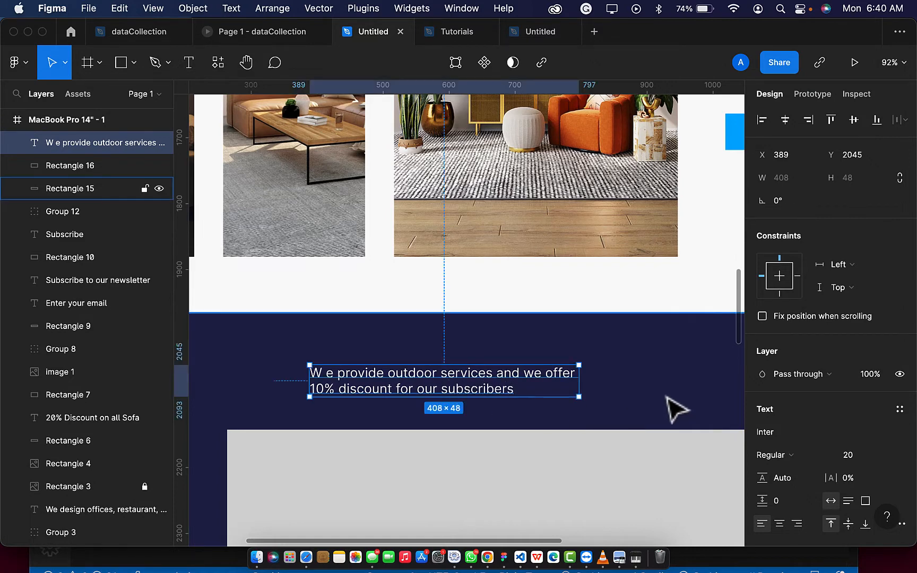
Set the navy band text's font size to 30 and center-align its lines
left_click(860, 457)
key("BackSpace")
type("30")
key("Return")
scroll(844, 492, "down", 2)
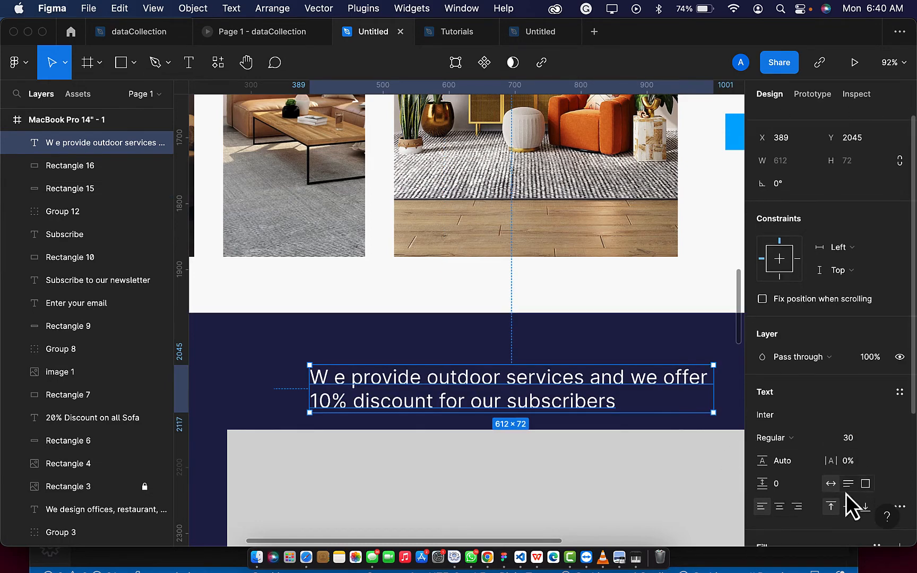
left_click(780, 500)
Move the navy band text up to about Y 2014 and set its font weight to Light
scroll(571, 436, "down", 5)
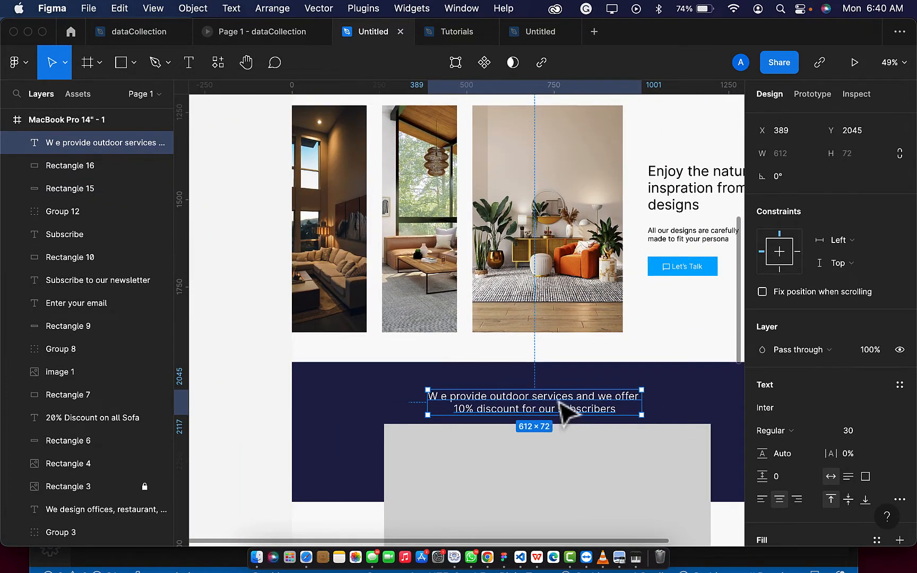
left_click_drag(561, 412, 565, 400)
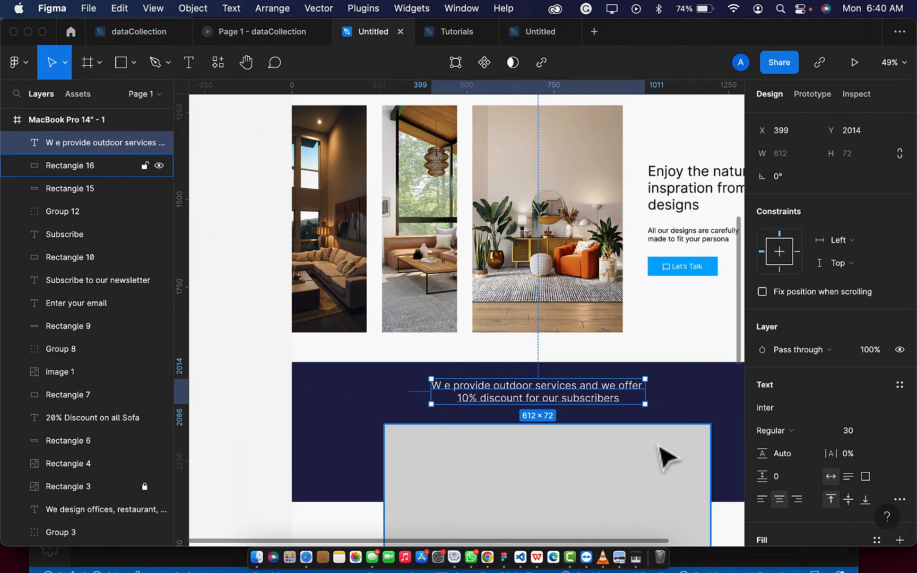
scroll(659, 455, "right", 2)
left_click(783, 433)
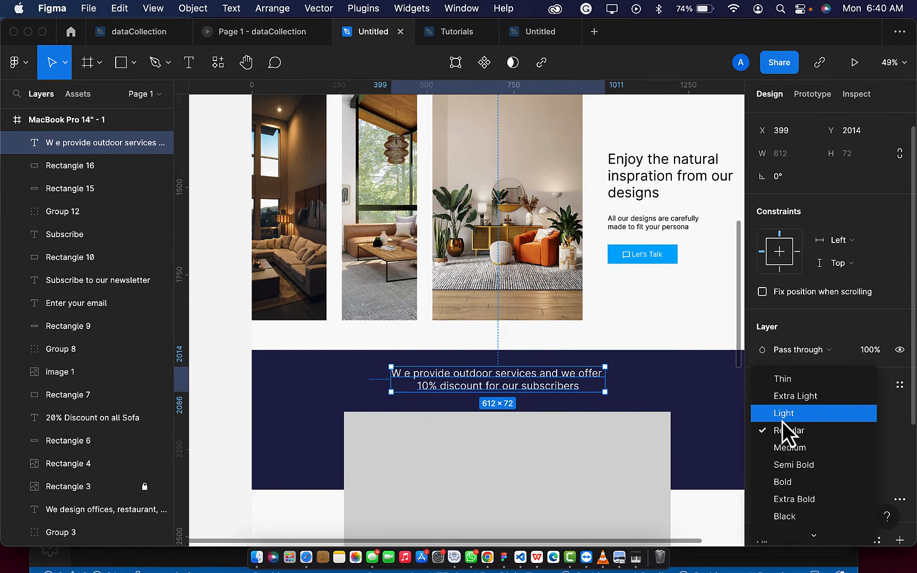
left_click(784, 418)
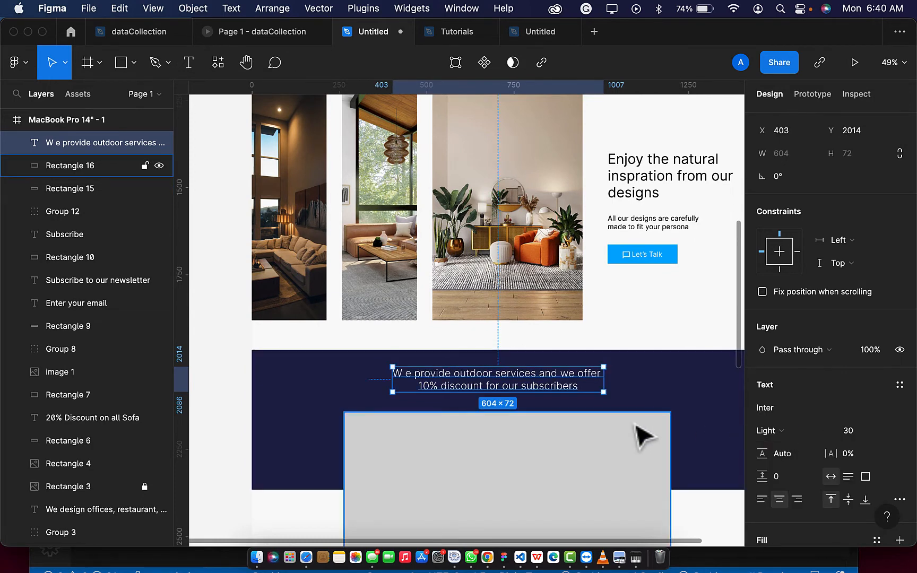
Center the navy band text horizontally on the page
scroll(644, 436, "right", 4)
scroll(636, 425, "right", 3)
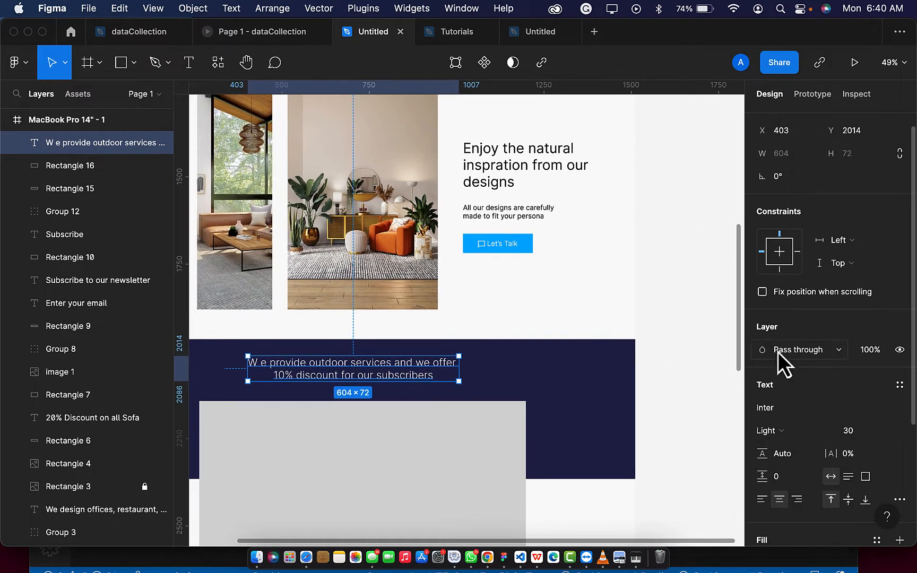
scroll(792, 223, "up", 1)
left_click(786, 126)
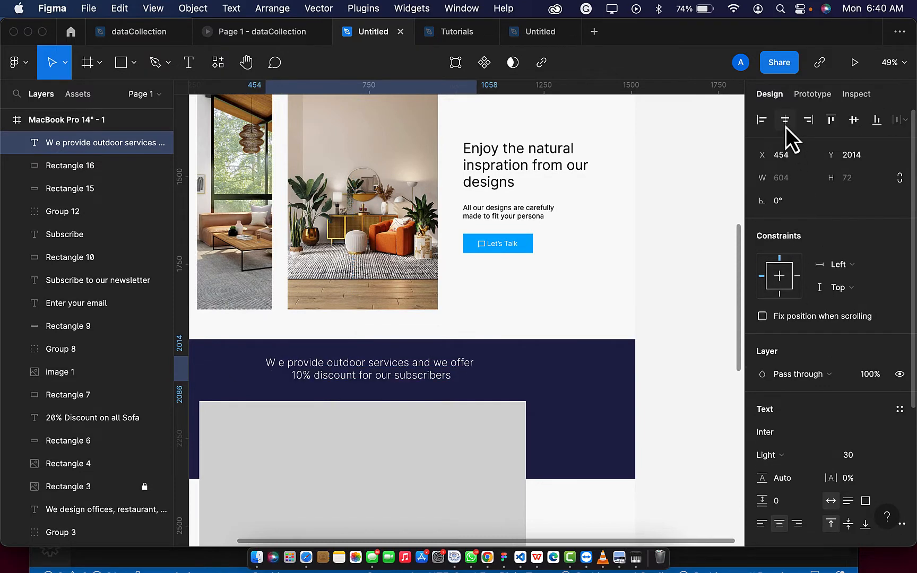
Set the width of the gray rectangle overlapping the navy band to 1020
scroll(492, 371, "down", 4)
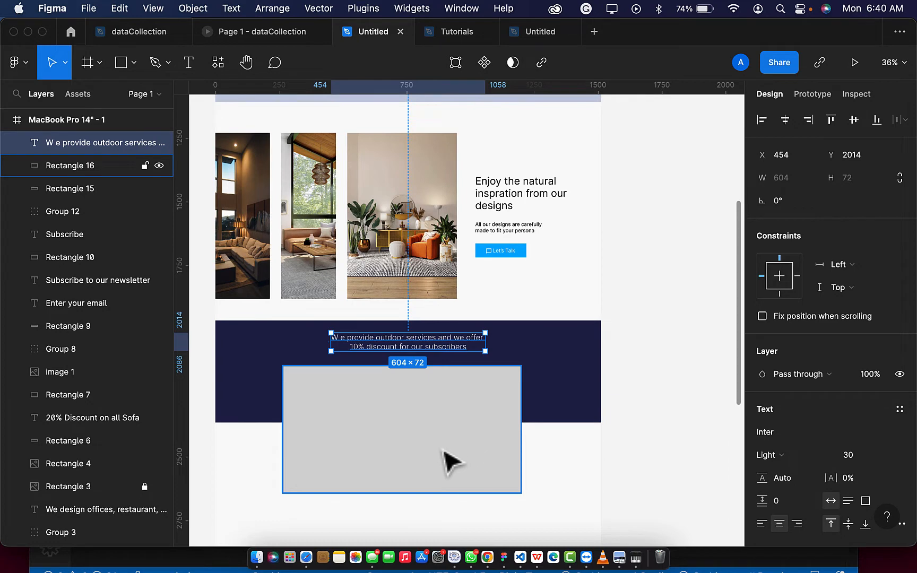
left_click(428, 471)
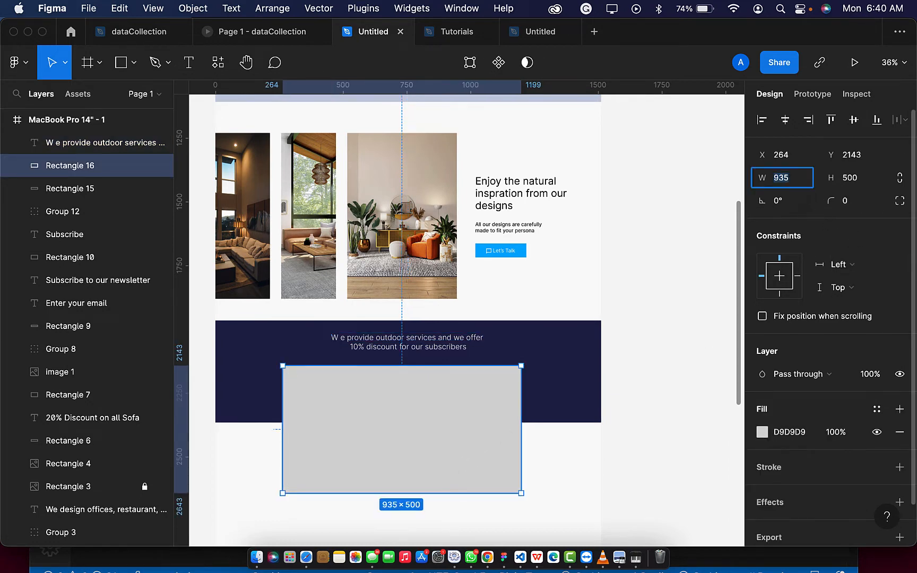
type("1020")
key("Return")
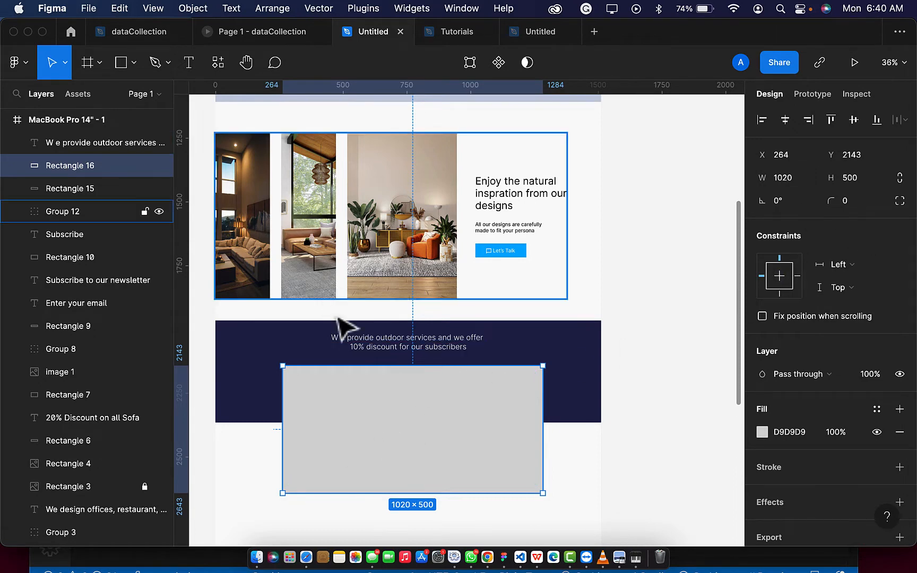
Find the Unsplash plugin by searching for "unsp" and run it with the gray rectangle selected
left_click(216, 65)
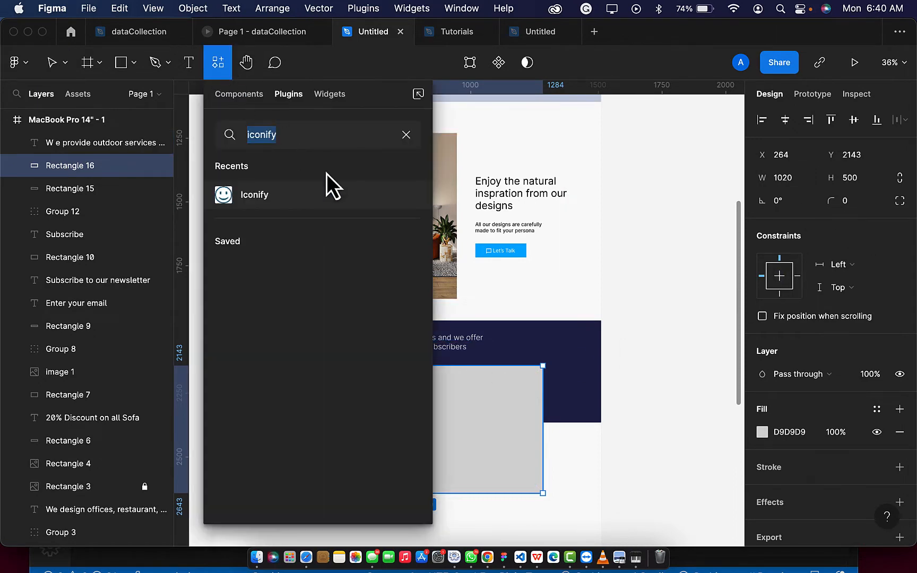
key("BackSpace")
type("uns")
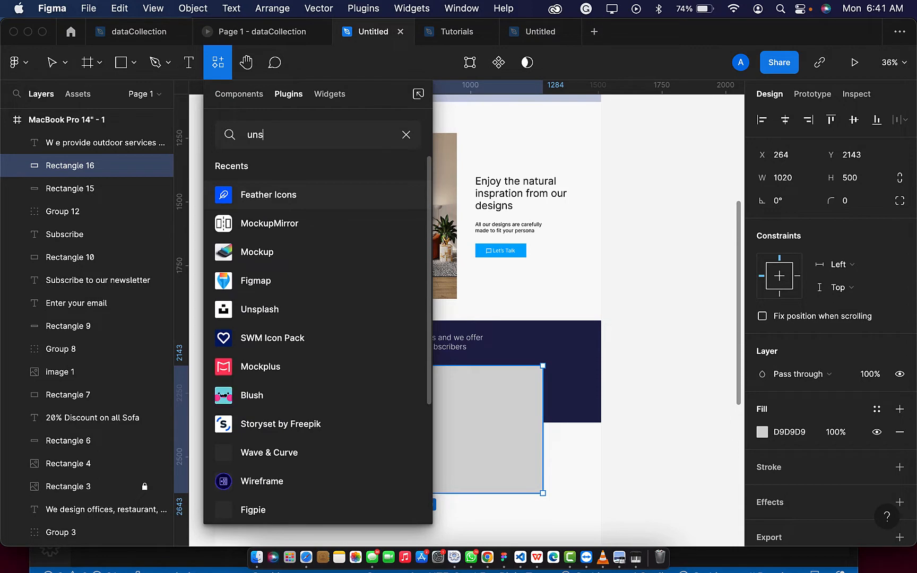
type("p")
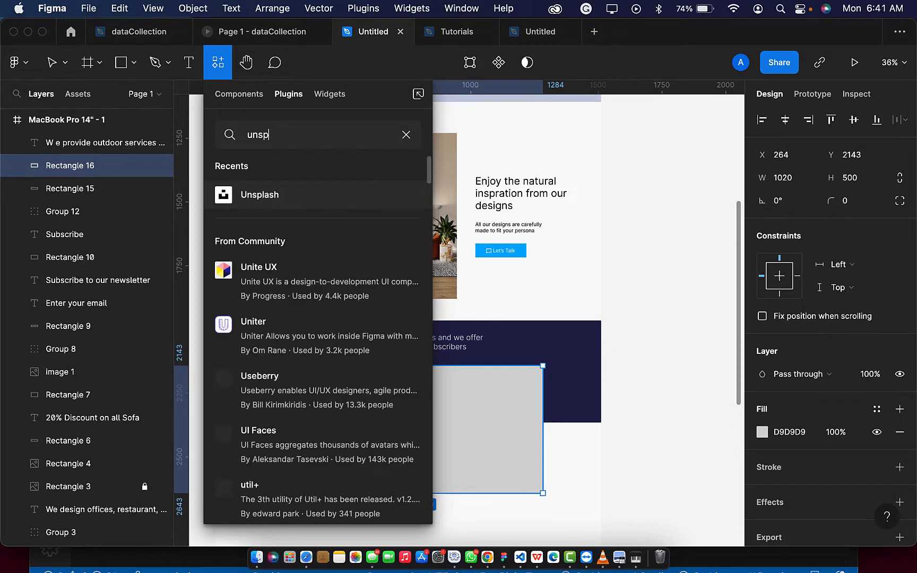
left_click(402, 197)
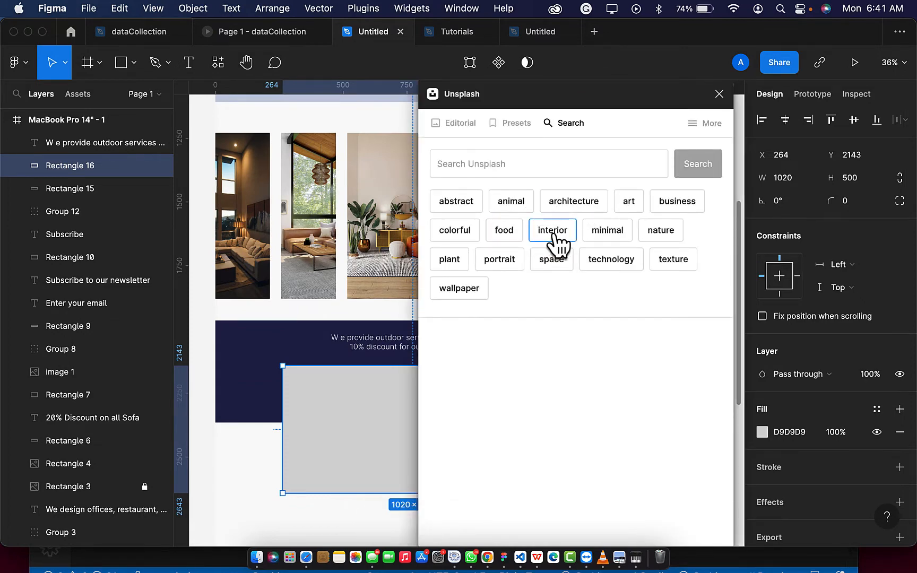
Search Unsplash for "flower" images for the gray rectangle
left_click(531, 155)
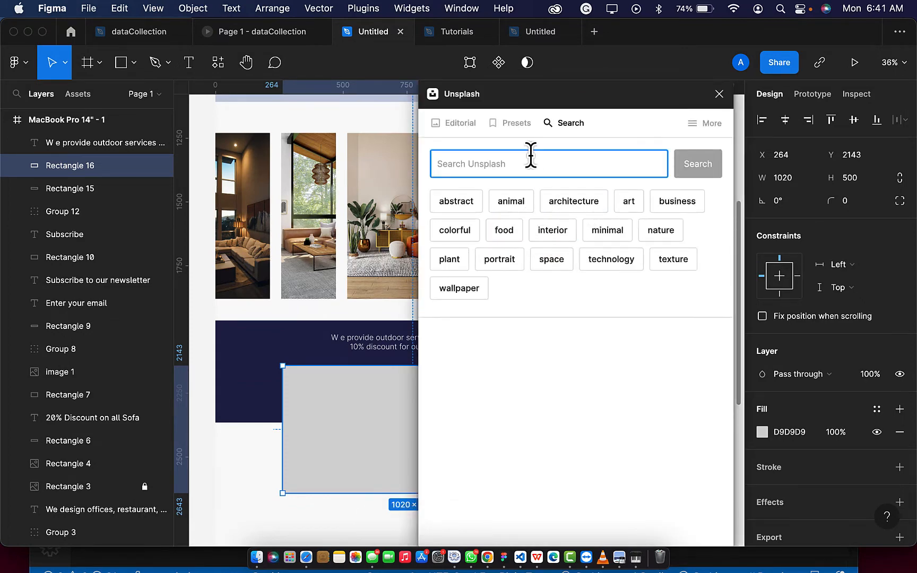
type("flowes")
key("Return")
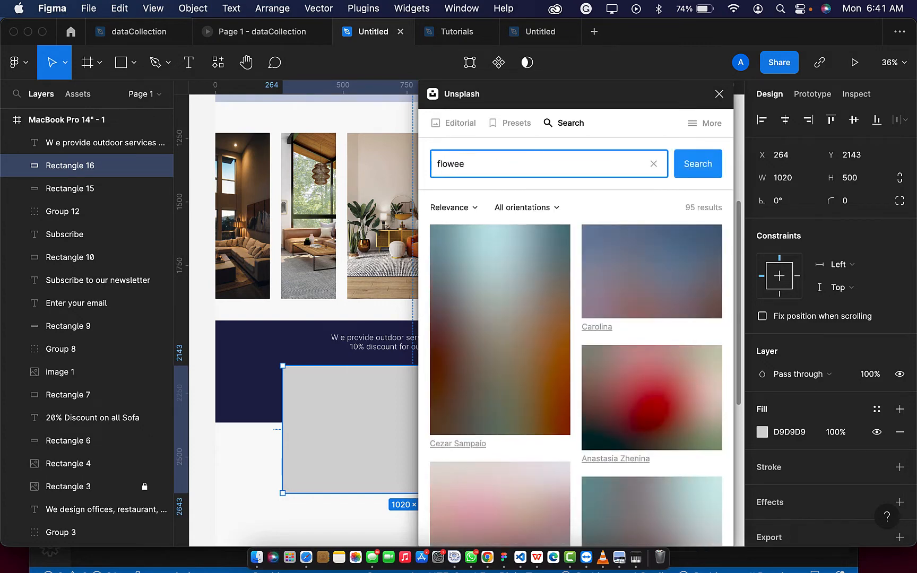
type("r")
key("Return")
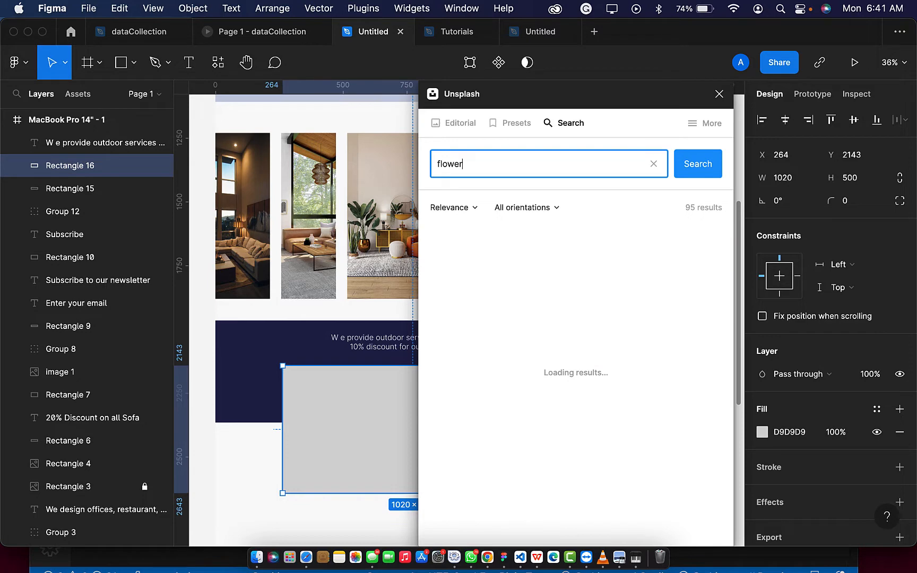
scroll(393, 408, "right", 2)
scroll(393, 408, "down", 1)
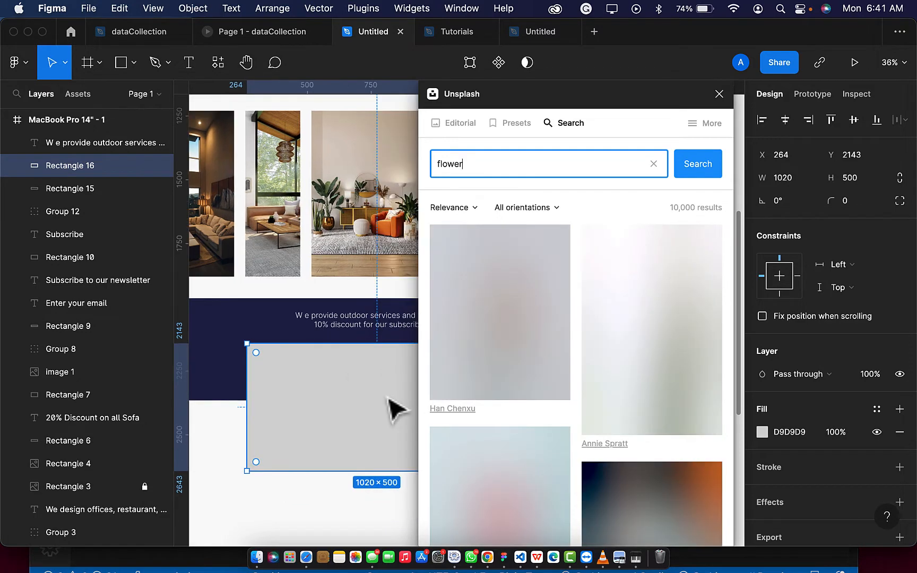
Browse the flower photos, then replace the Unsplash search with "interior"
scroll(378, 419, "down", 2)
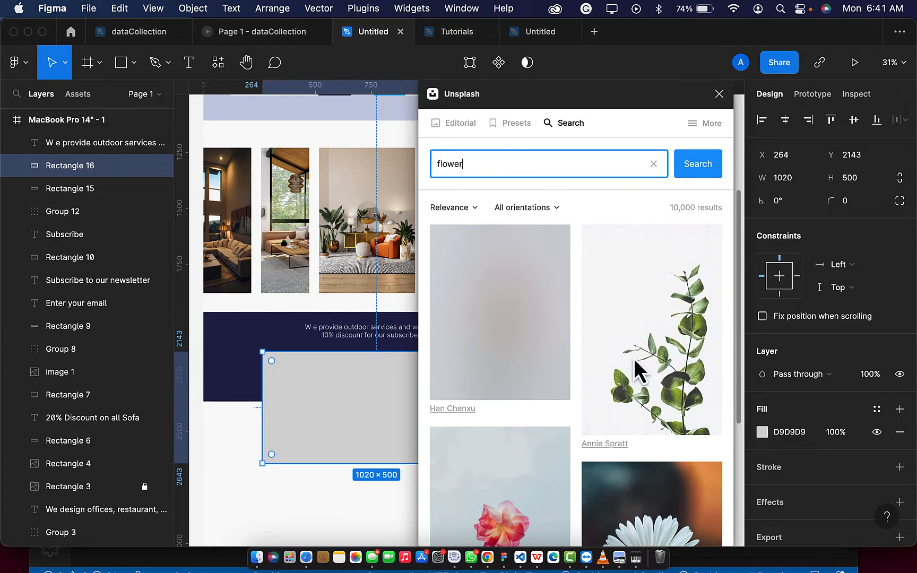
scroll(633, 358, "down", 10)
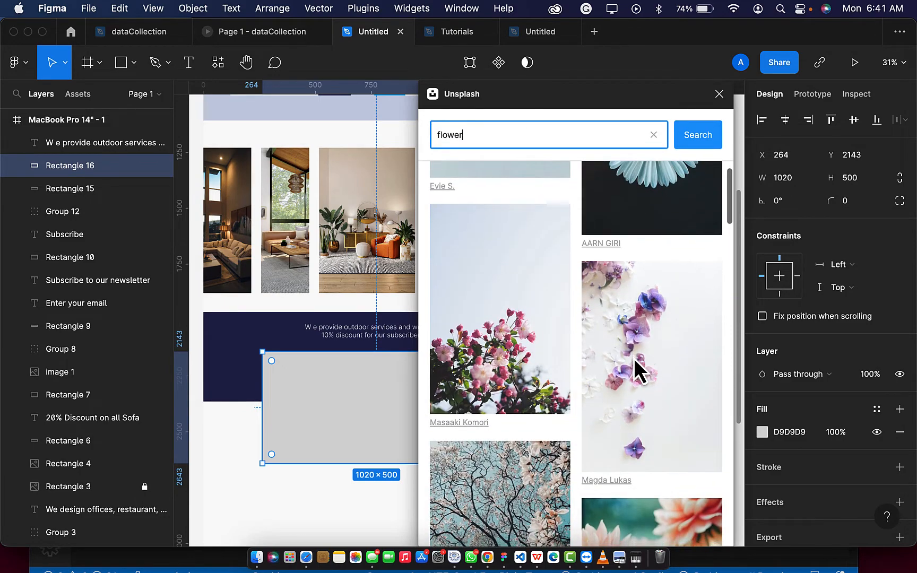
scroll(633, 359, "down", 8)
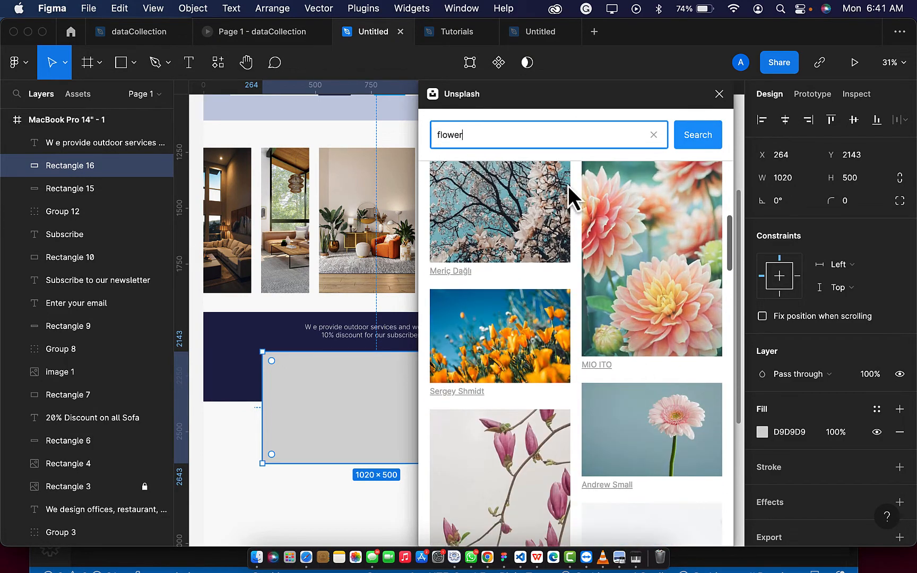
key("BackSpace")
key("BackSpace")
key("BackSpace")
key("BackSpace")
key("BackSpace")
key("BackSpace")
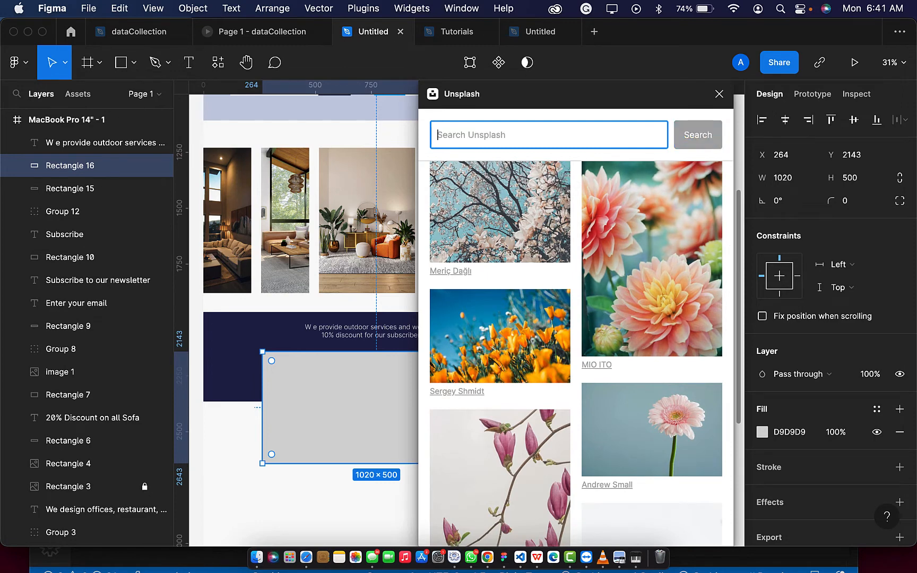
type("insterior")
key("Return")
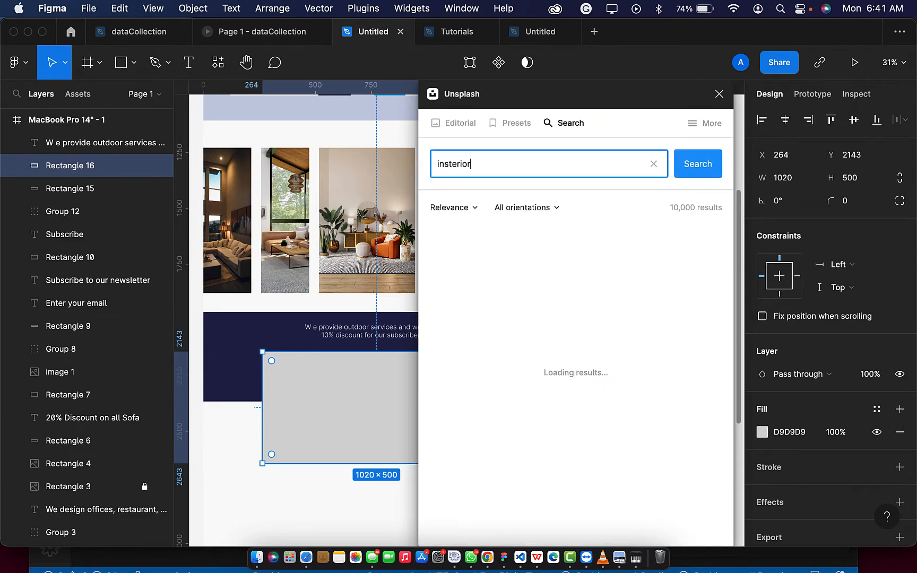
key("BackSpace")
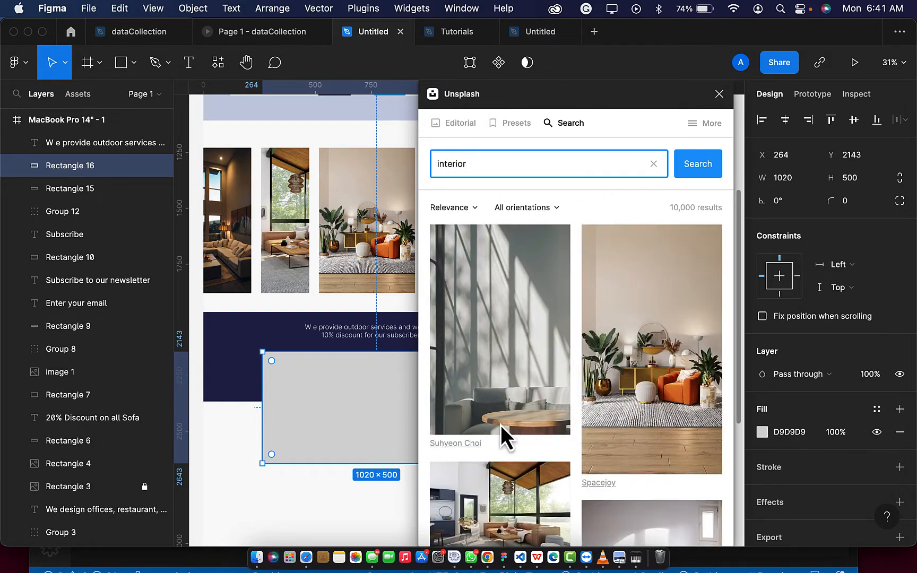
Fill the gray rectangle with the Unsplash interior photo of three potted plants on a patterned rug, and close the plugin
scroll(501, 425, "down", 8)
scroll(501, 425, "down", 8)
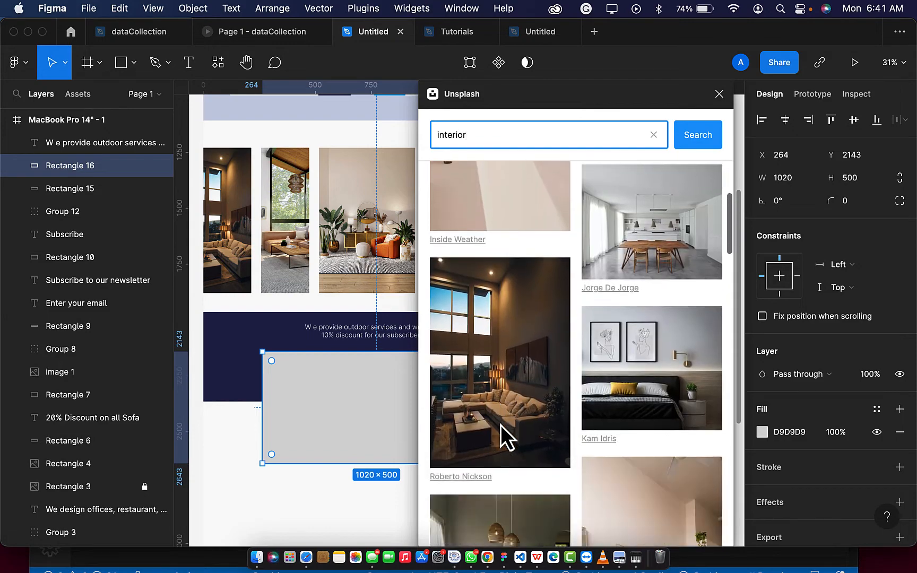
scroll(501, 426, "down", 8)
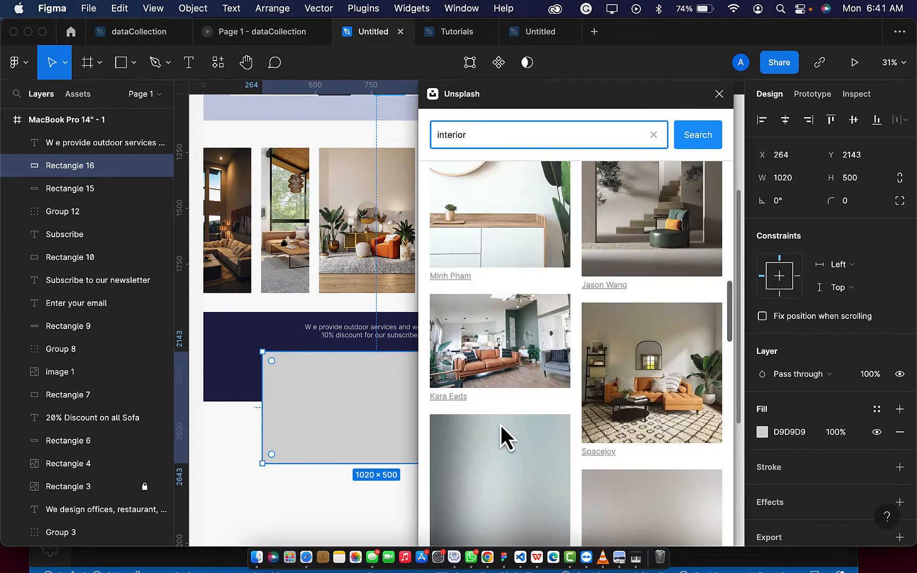
scroll(501, 426, "down", 5)
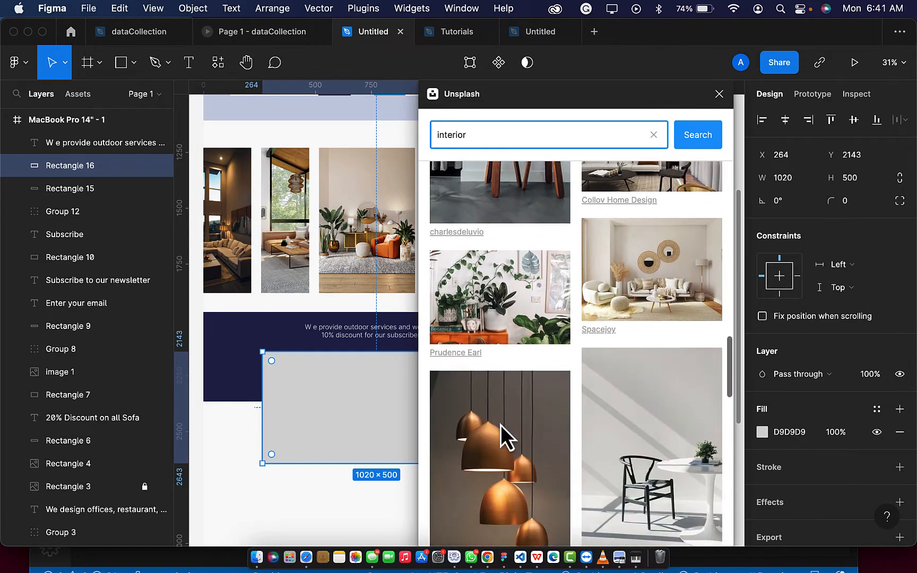
scroll(501, 425, "down", 8)
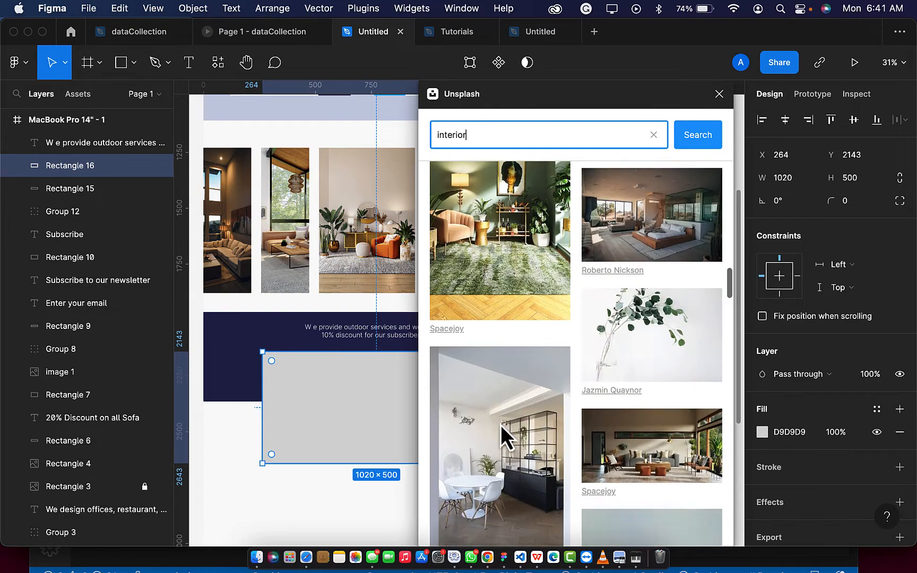
scroll(501, 425, "down", 2)
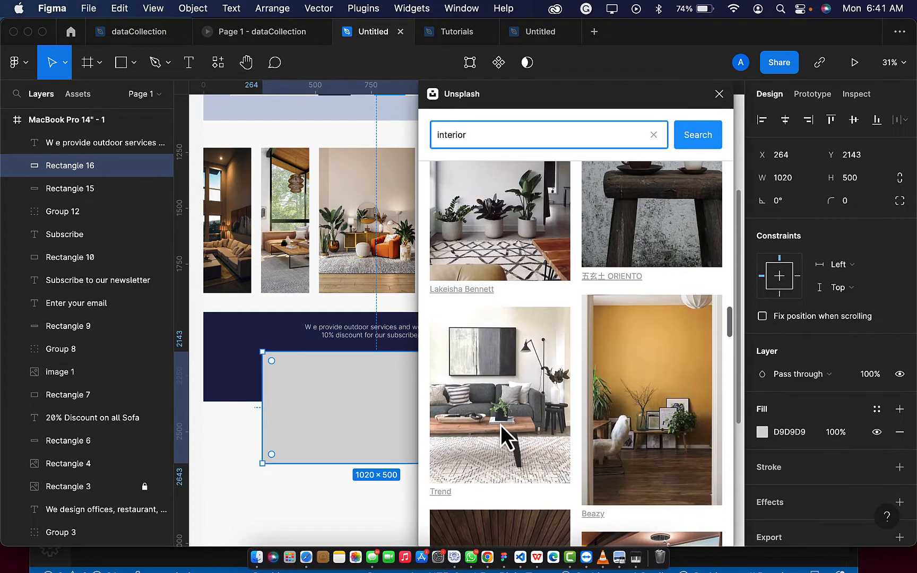
left_click(511, 231)
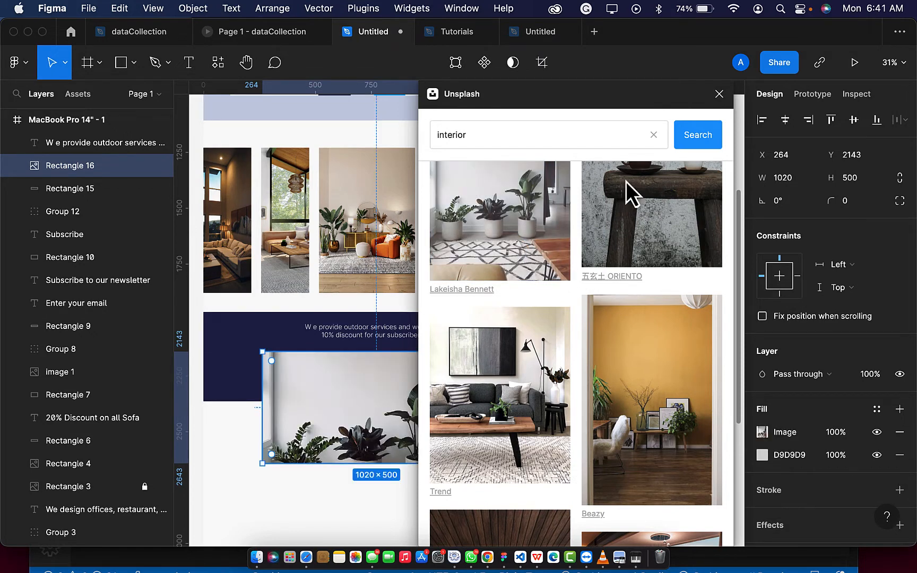
left_click(720, 94)
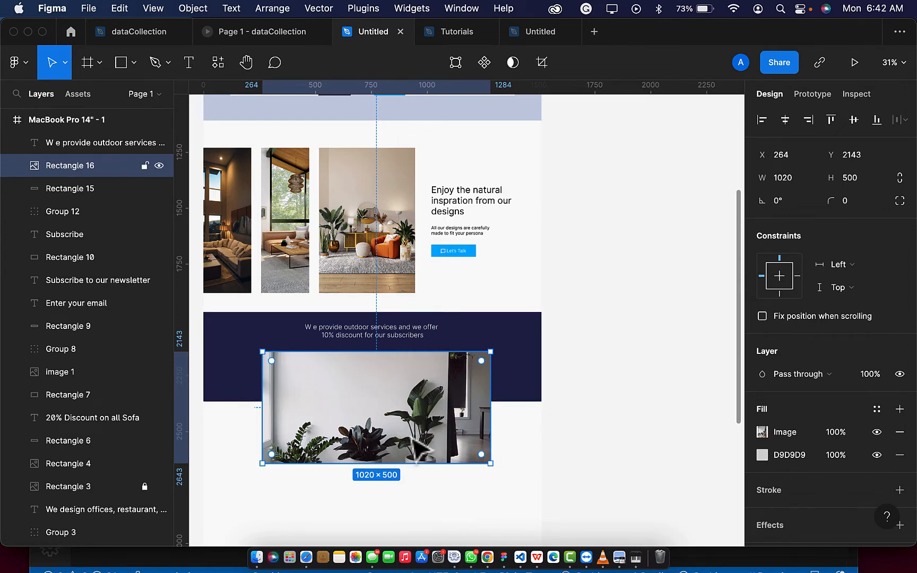
Set the plant photo's image fill to Crop and shift the image up until the three pots lie fully inside the rectangle
left_click(762, 437)
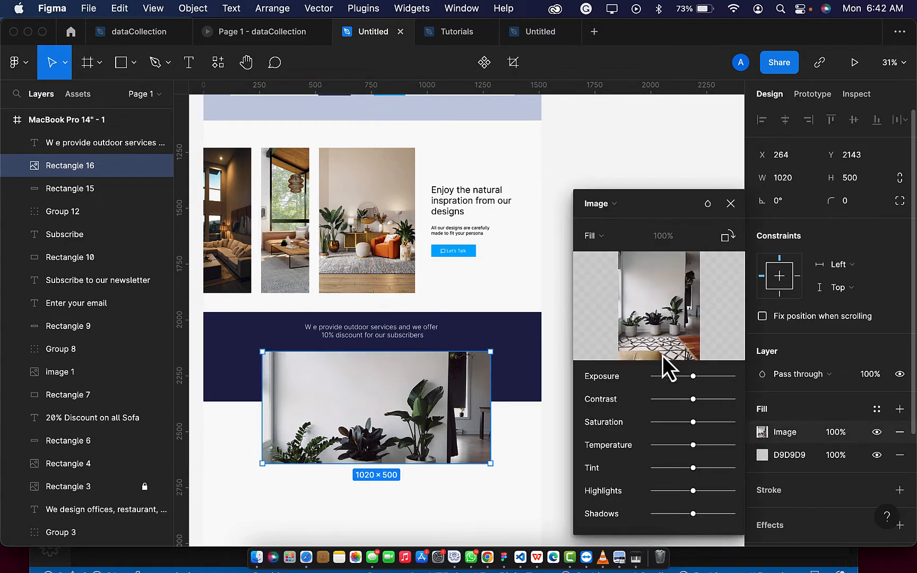
left_click(607, 240)
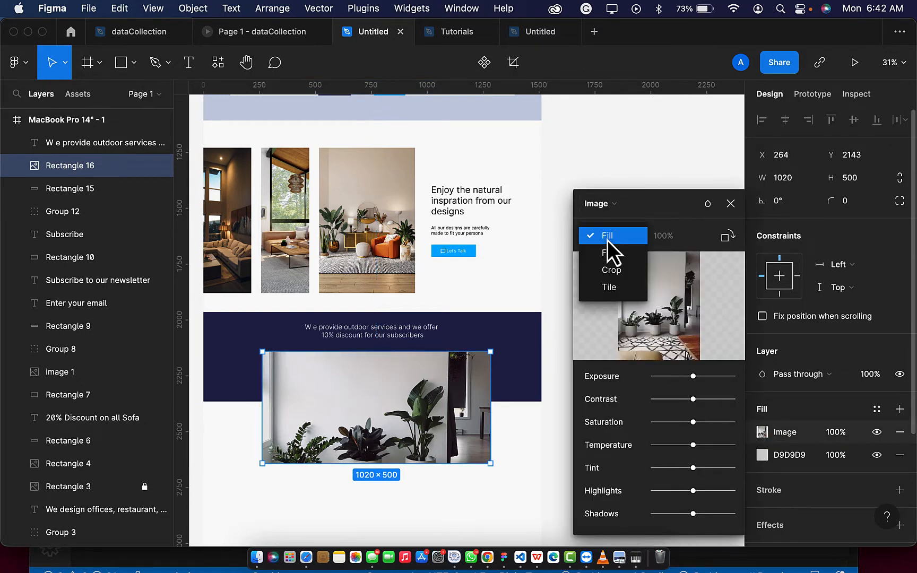
left_click(610, 268)
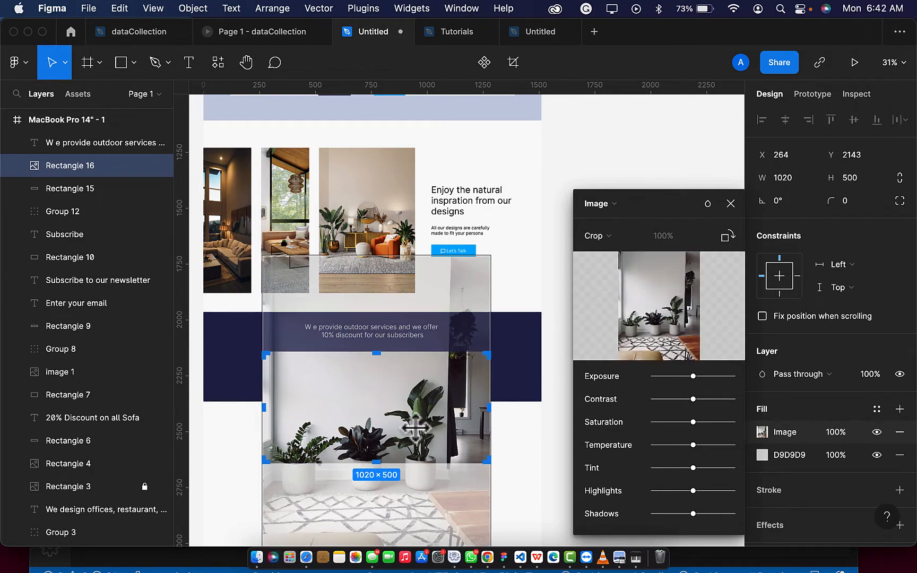
key("Up")
key("Up")
key("Up")
key("Up")
key("Up")
key("Up")
key("Up")
key("Up")
key("Up")
key("Up")
key("Up")
key("Up")
key("Up")
key("Up")
key("Up")
key("Up")
key("Up")
key("Up")
key("Up")
key("Up")
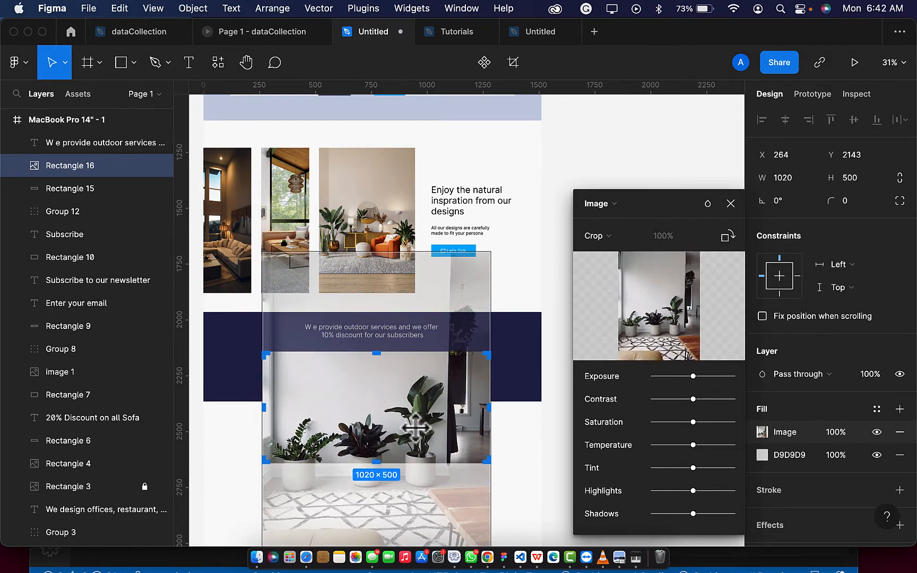
key("Up")
key("Up")
key("Up")
key("Up")
key("Up")
key("Up")
key("Up")
key("Up")
key("Up")
key("Up")
key("Up")
key("Up")
key("Up")
key("Up")
key("Up")
key("Up")
key("Up")
key("Up")
key("Up")
key("Up")
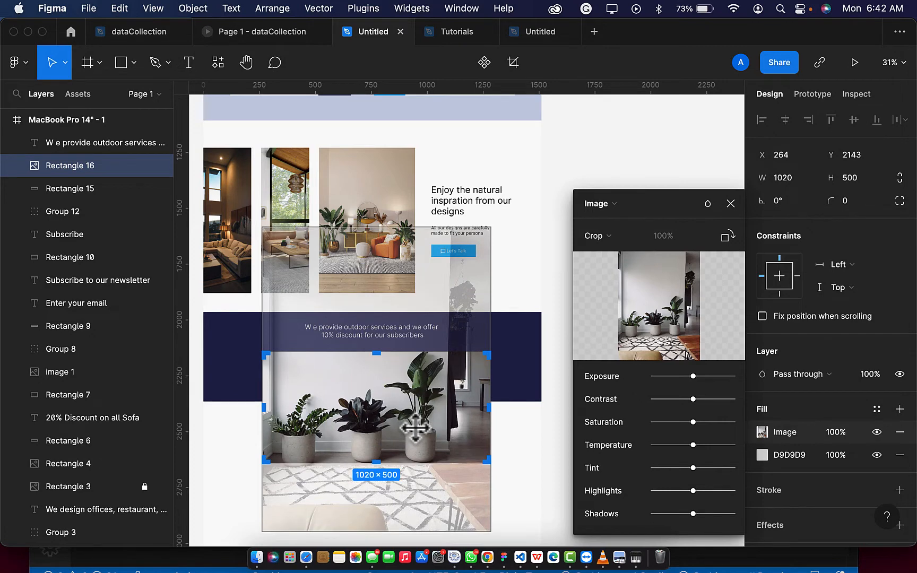
key("Up")
key("Up")
key("Up")
key("Up")
key("Up")
key("Up")
key("Up")
key("Up")
key("Up")
key("Up")
left_click(731, 204)
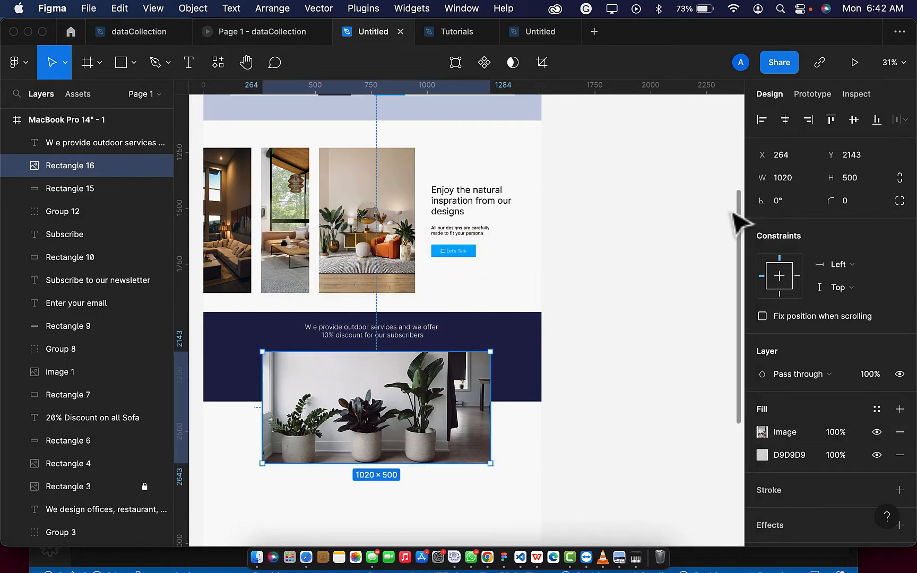
Center the plant photo rectangle horizontally on the page
left_click(576, 447)
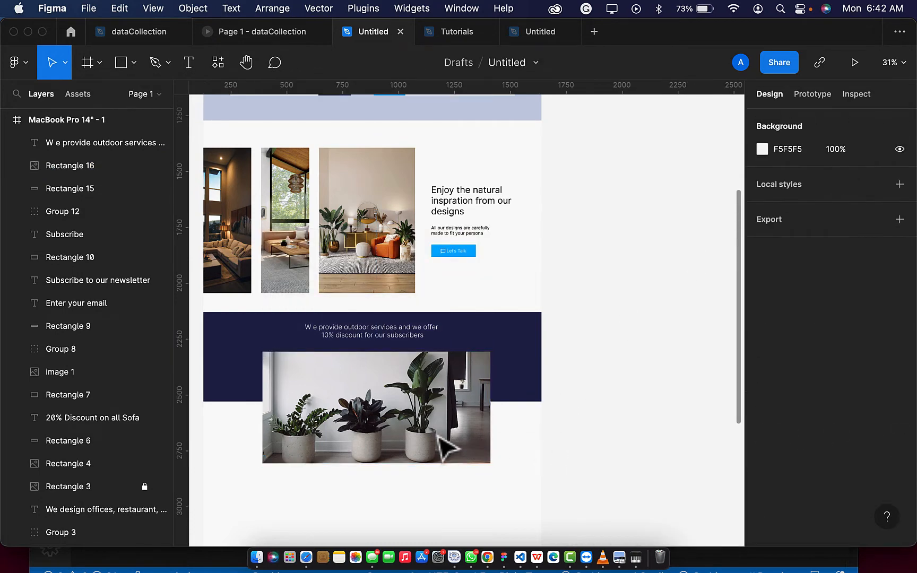
left_click(439, 436)
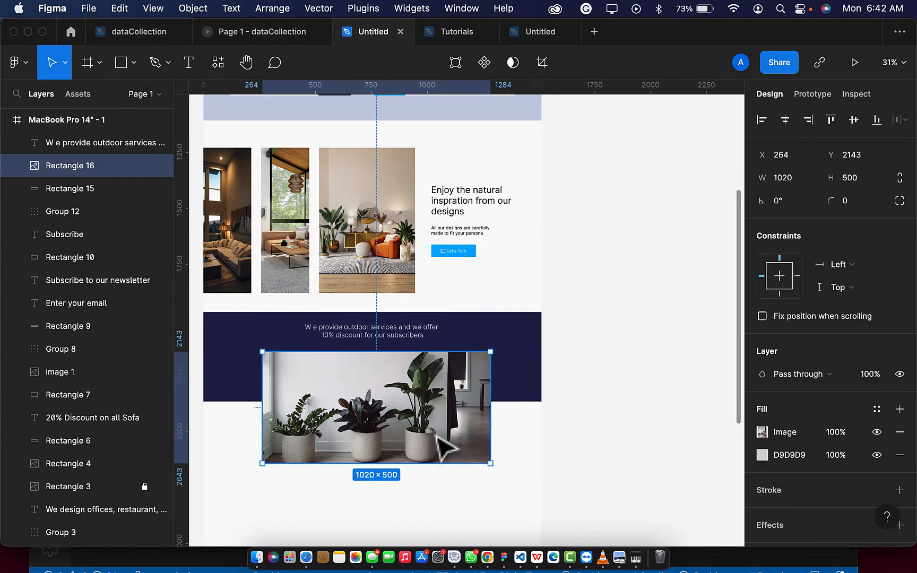
left_click(785, 121)
Draw a rectangle about 199 by 147 overlapping the lower edge of the plant photo, below its first pot
scroll(370, 456, "down", 5)
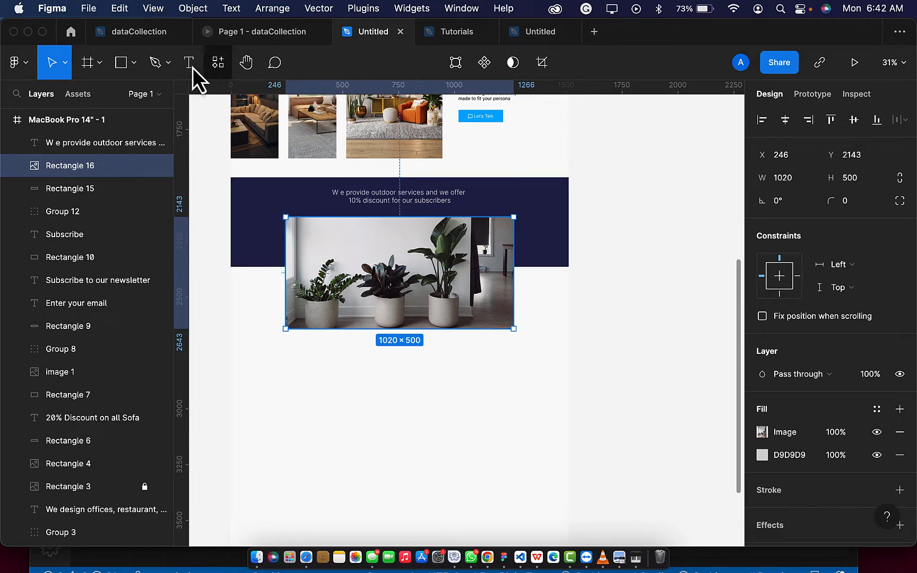
left_click(133, 62)
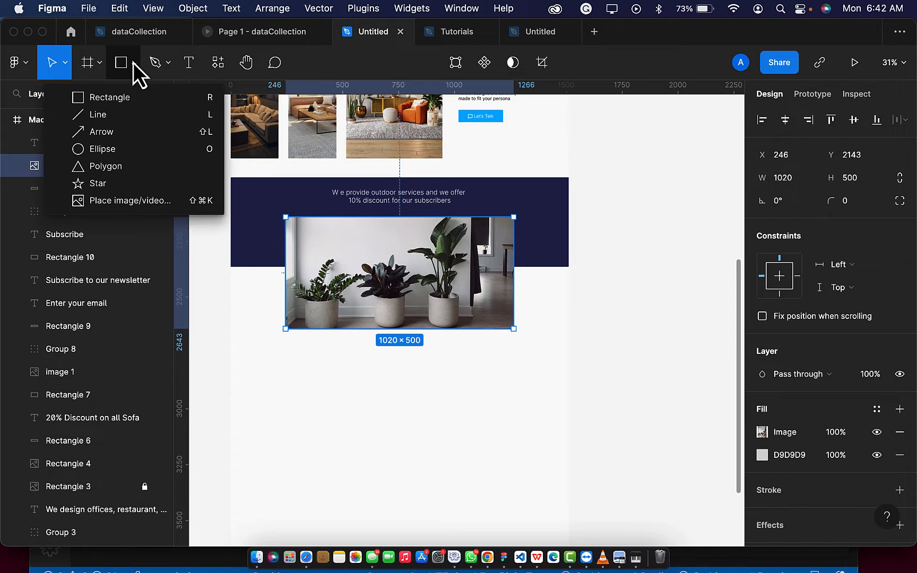
left_click(127, 97)
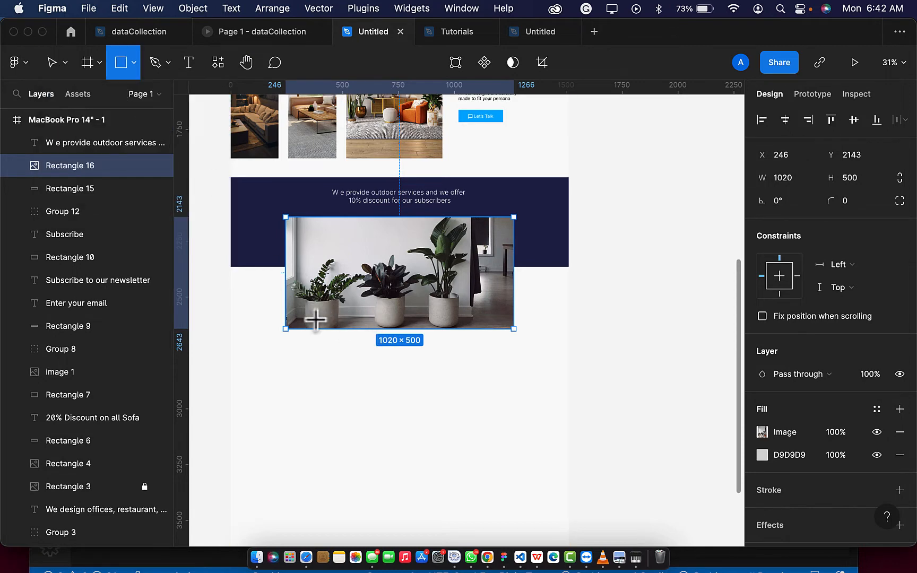
left_click_drag(316, 317, 360, 350)
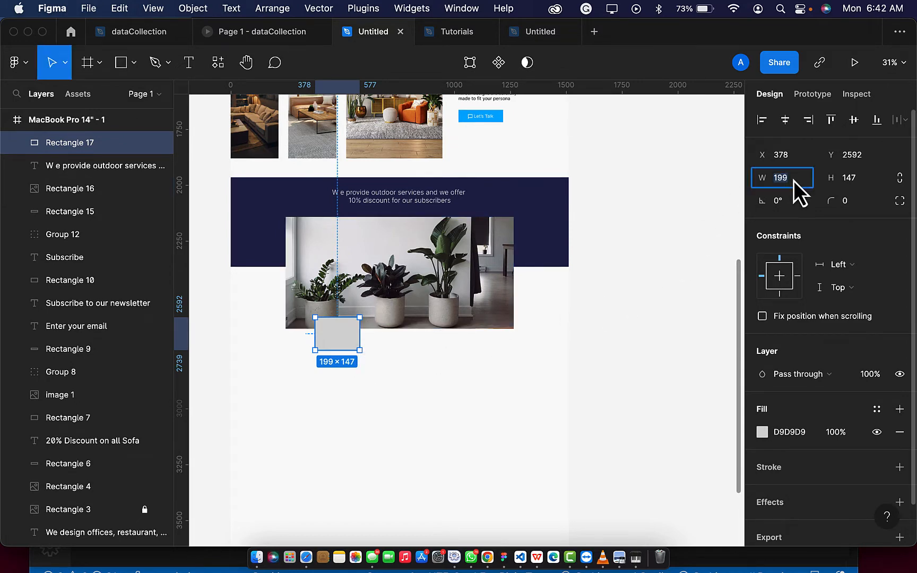
Set the new small rectangle's width to 220 and height to 150
key("BackSpace")
type("220")
key("Return")
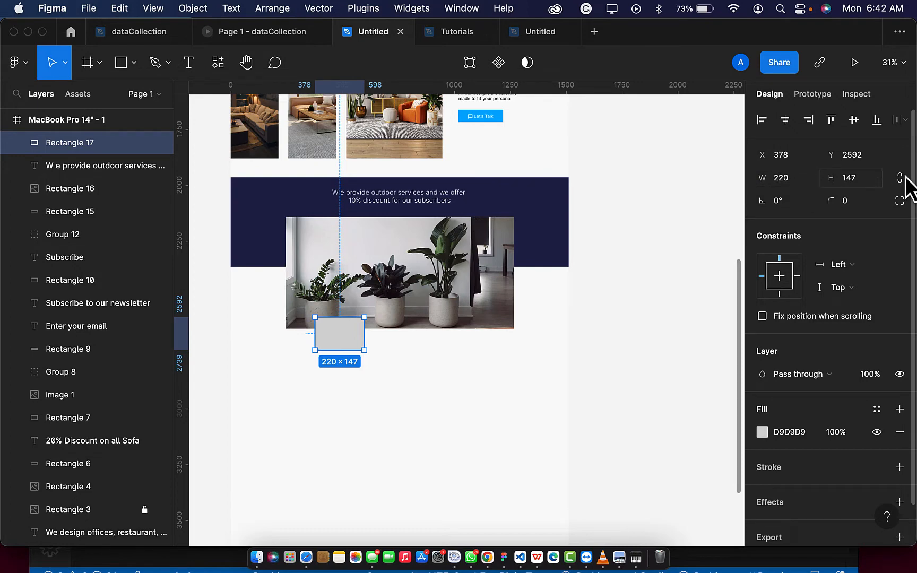
left_click(860, 178)
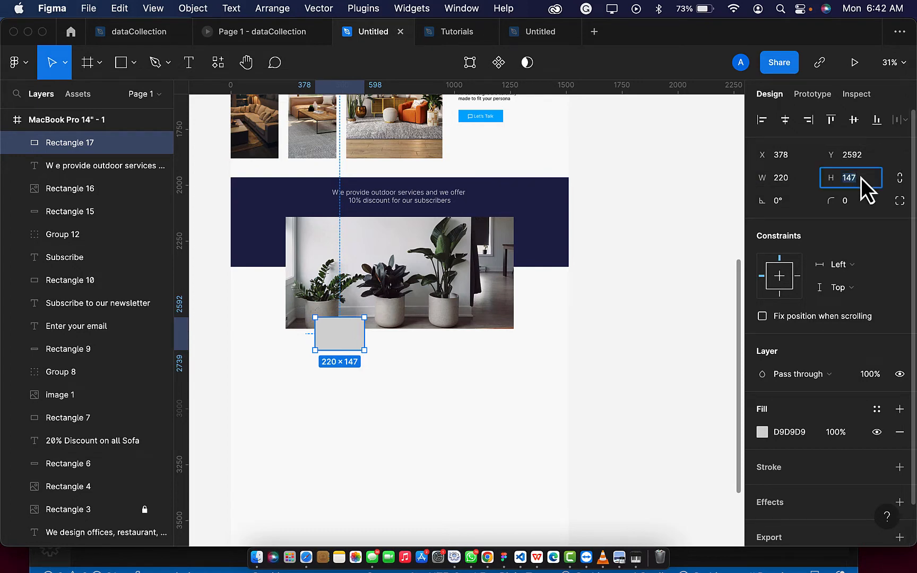
key("BackSpace")
type("150")
key("Return")
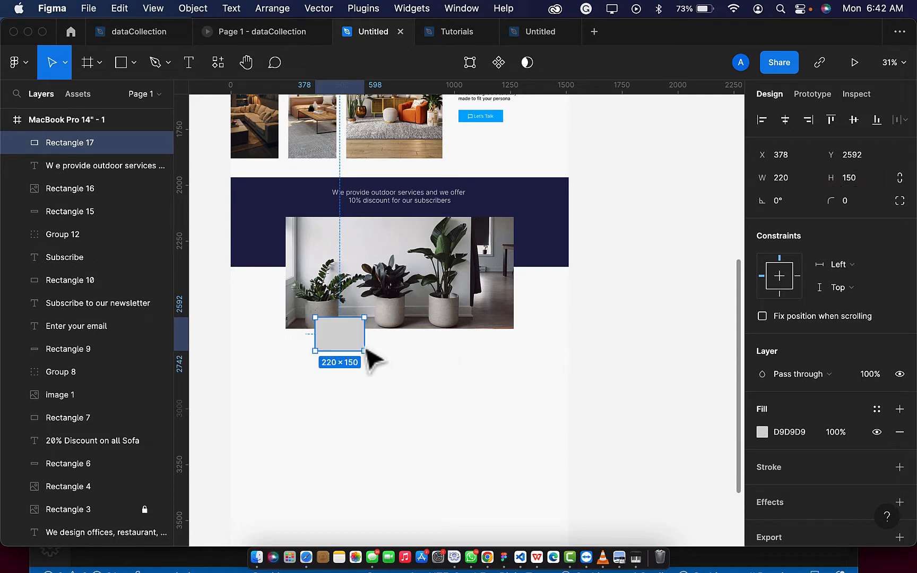
Move the small rectangle to about X 327, Y 2568 and duplicate it into a row of four adjoining rectangles
left_click_drag(351, 341, 391, 334)
key("super+d")
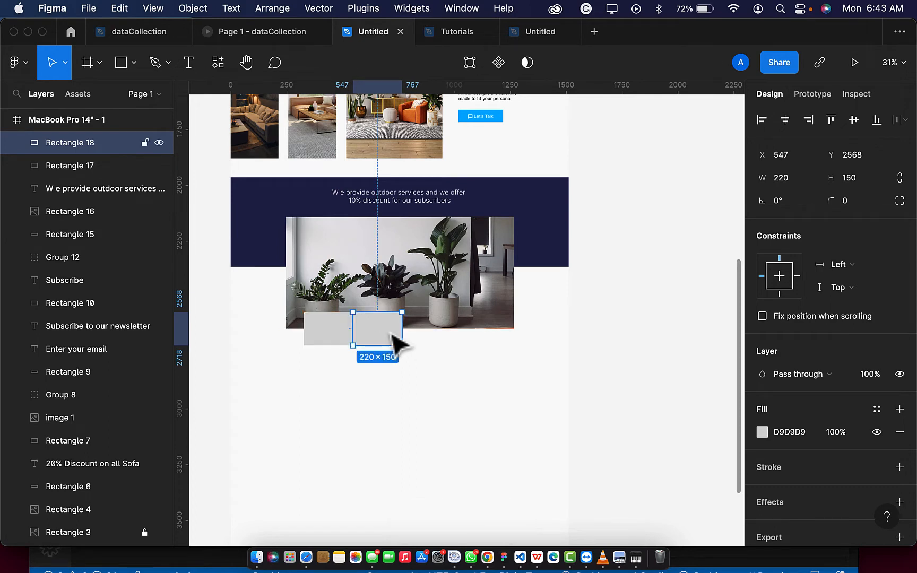
key("super+d")
key("super+d")
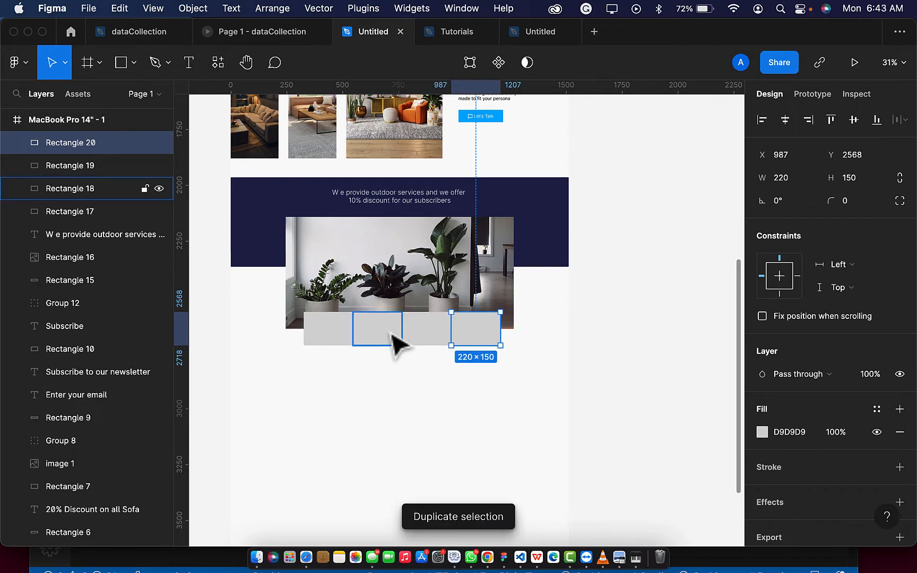
Fill the first rectangle of the row with the blue sampled from the "Let's Talk" button
left_click(342, 342)
key("i")
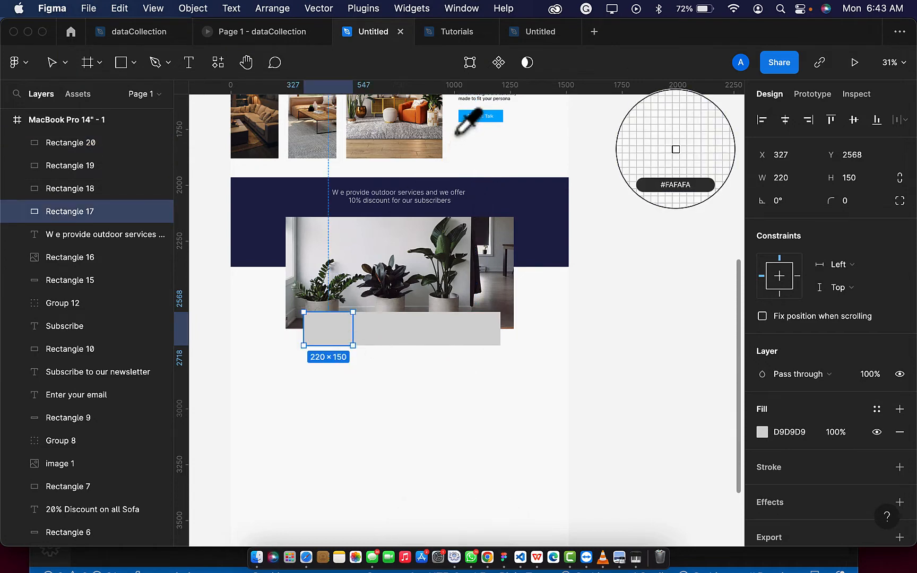
left_click(465, 114)
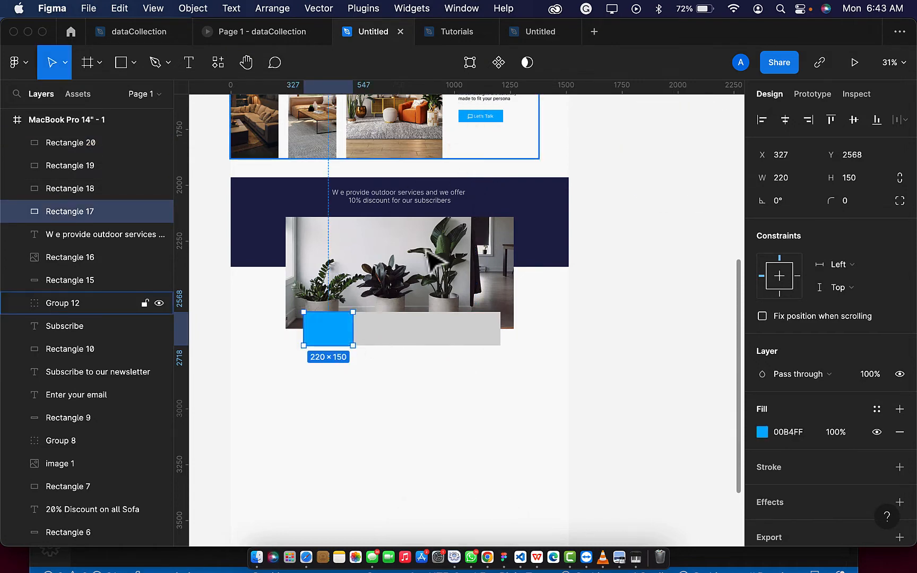
Fill the third rectangle of the row with the blue sampled from the first one
left_click(415, 343)
key("i")
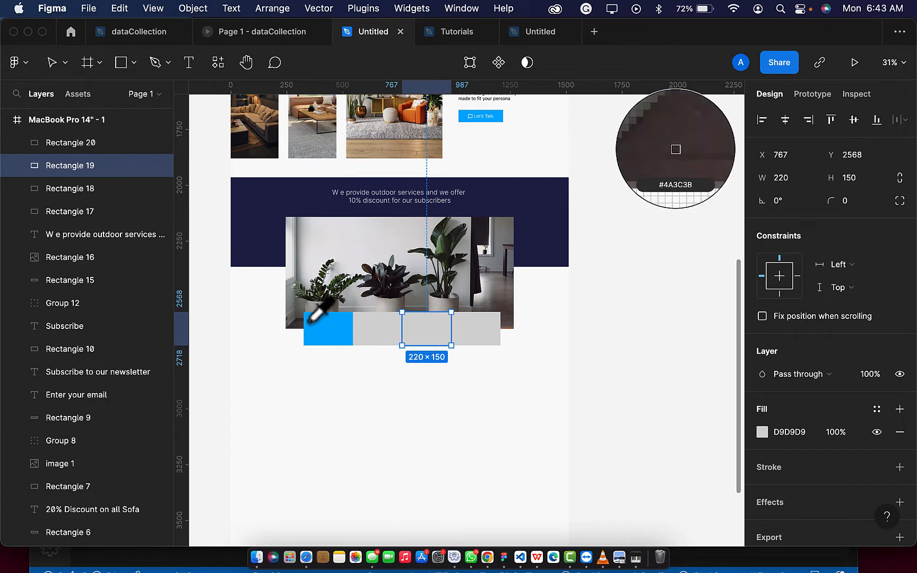
left_click(330, 325)
Fill the second rectangle of the row with white, FFFFFF
left_click(387, 343)
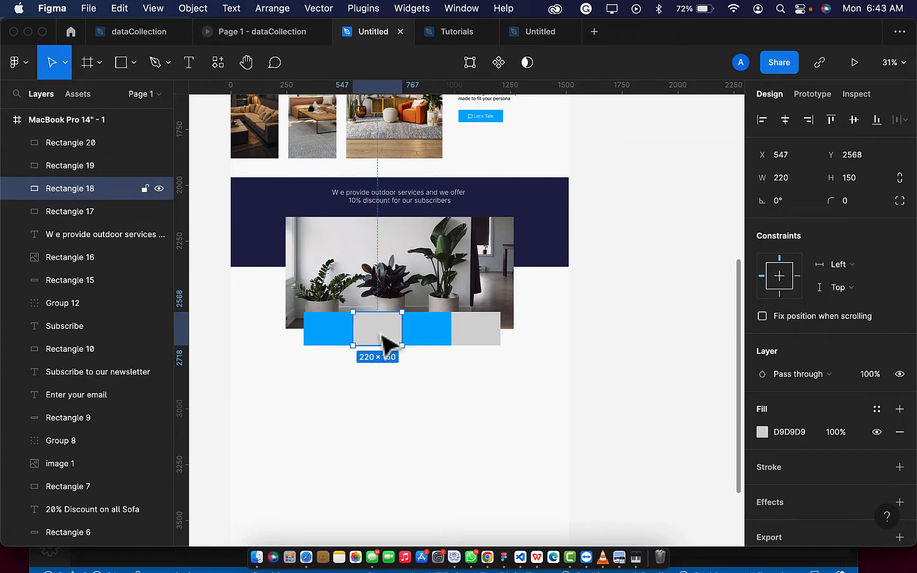
key("i")
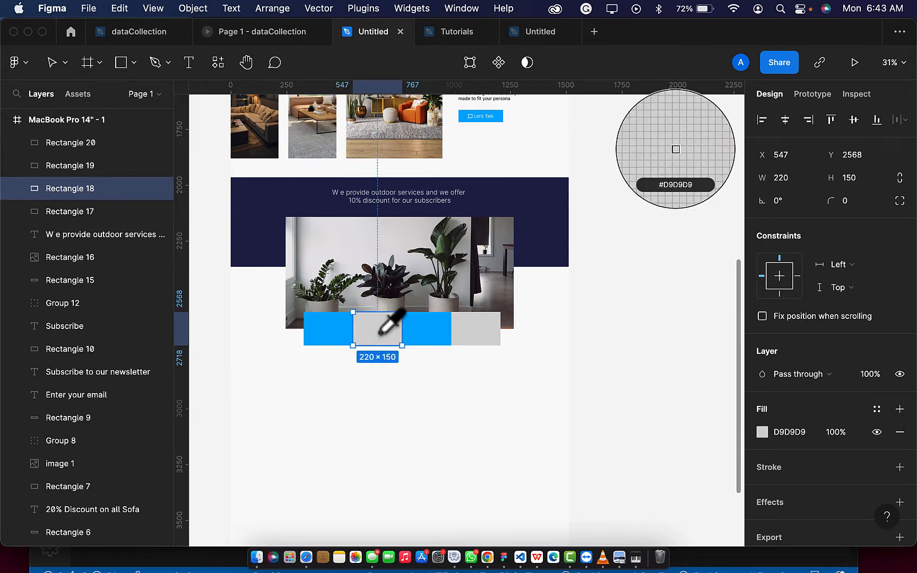
left_click(394, 457)
left_click(806, 435)
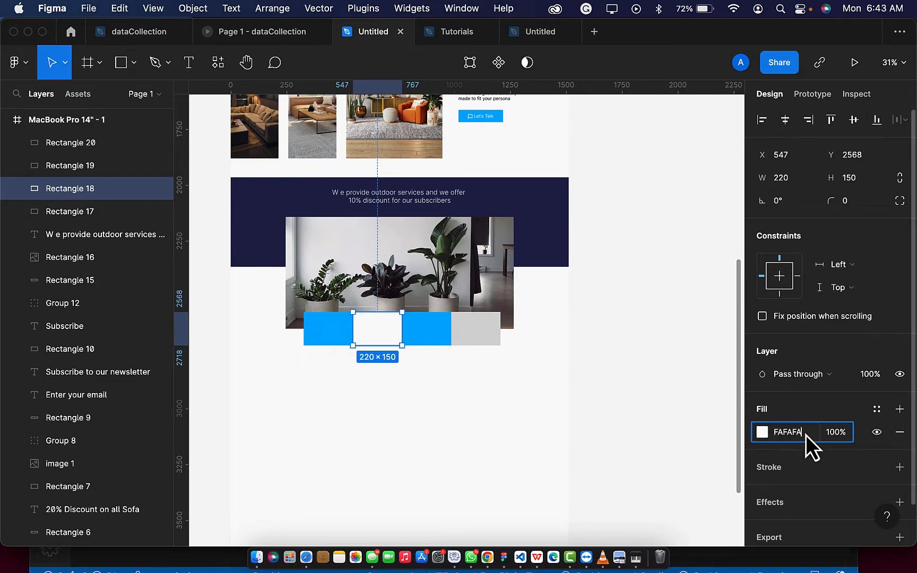
key("BackSpace")
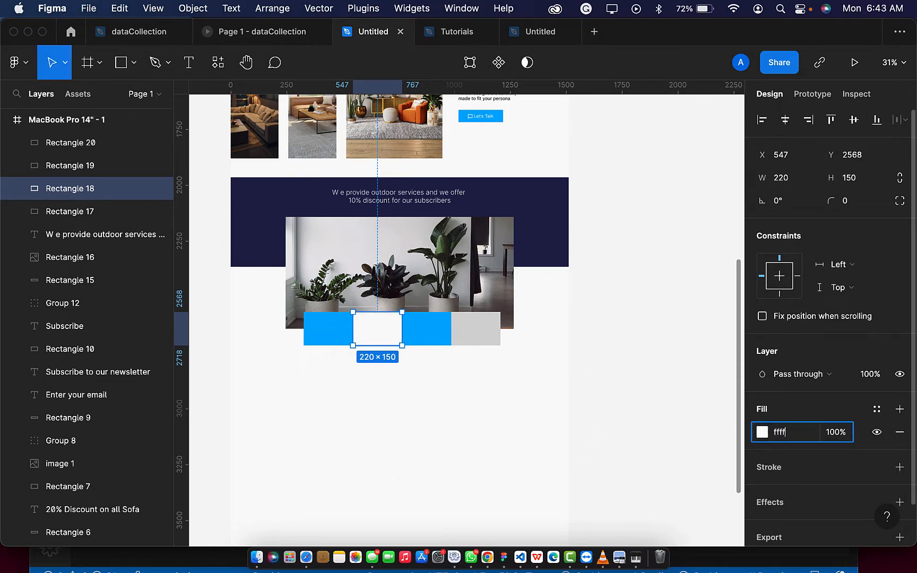
key("Return")
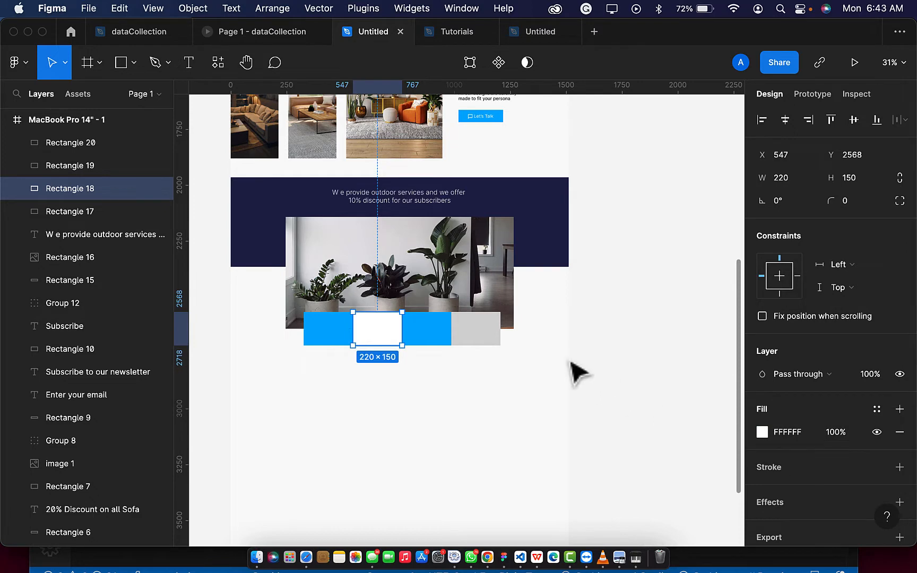
Fill the fourth rectangle of the row with the white sampled from the second one
left_click(497, 344)
key("i")
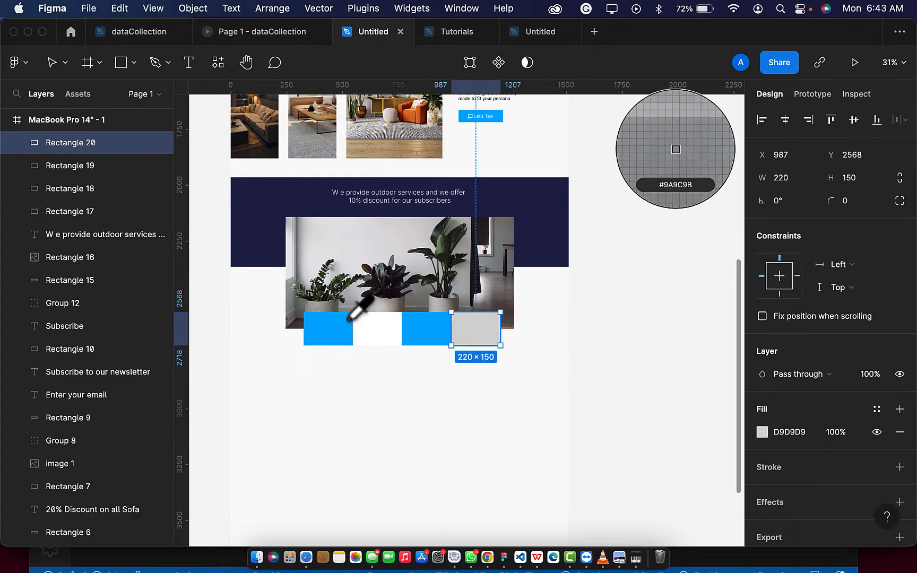
left_click(389, 332)
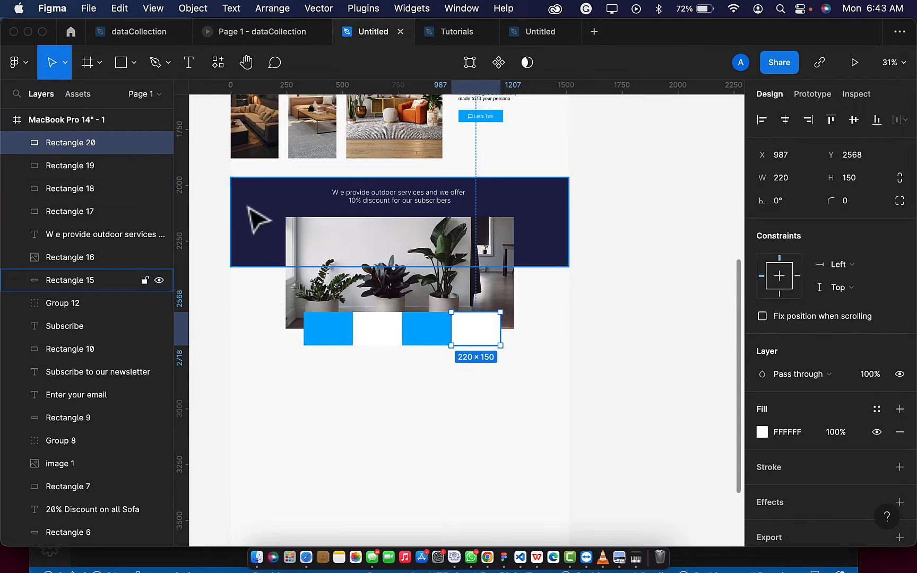
Add the text "Cleaning" and center it horizontally in the lower part of the first blue rectangle
scroll(209, 94, "up", 5)
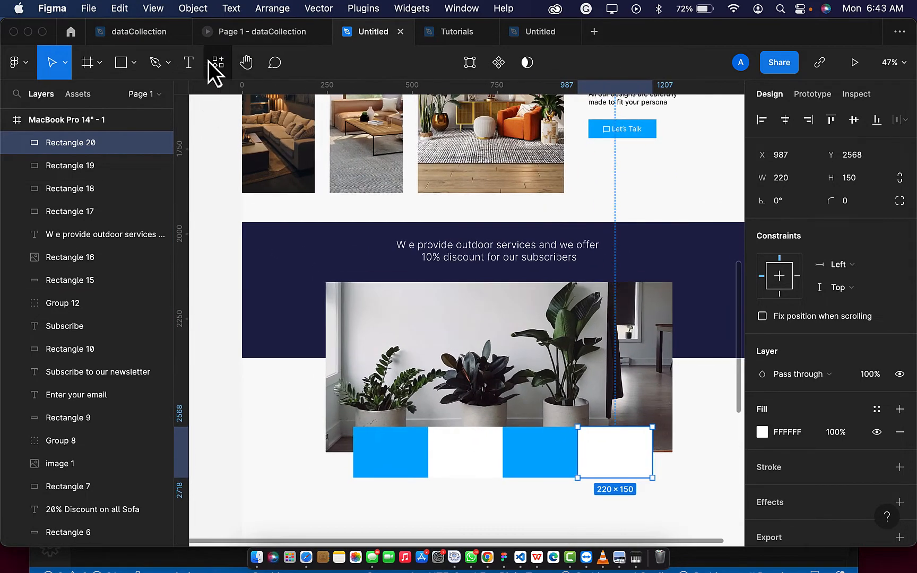
left_click(187, 69)
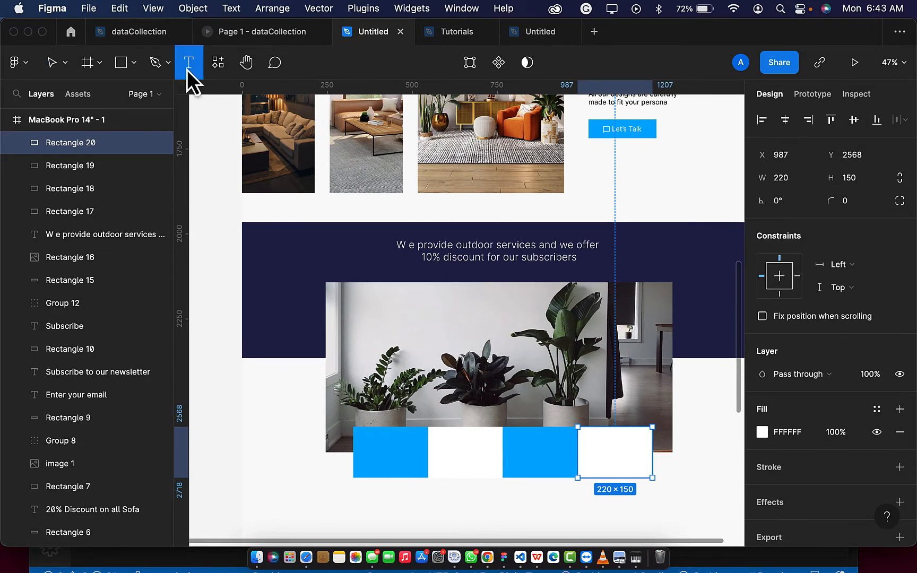
left_click(372, 465)
type("C")
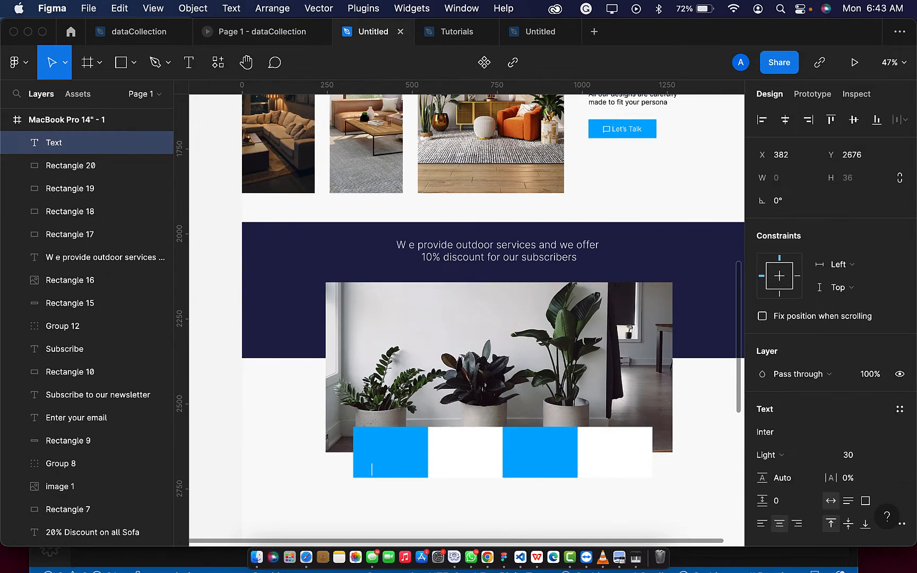
type("leaning")
key("Escape")
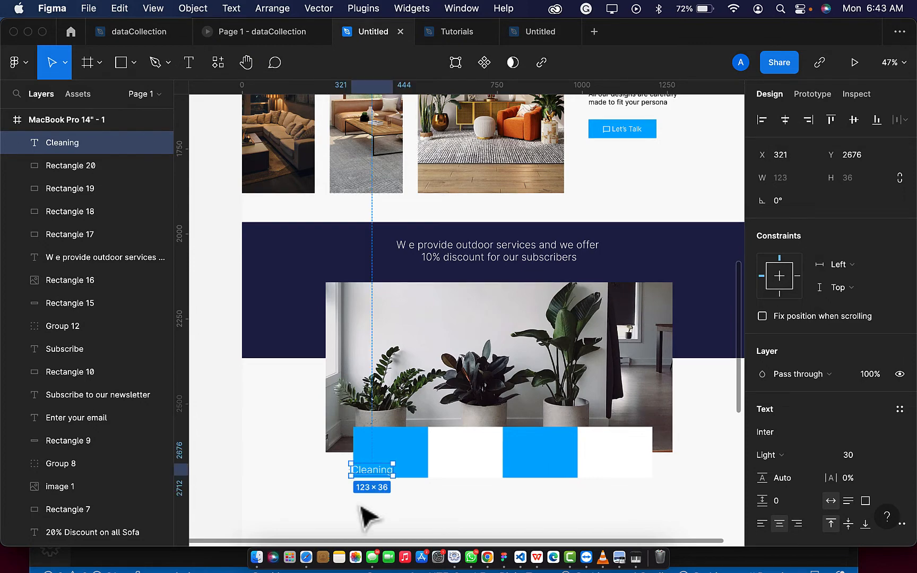
left_click_drag(374, 477, 393, 475)
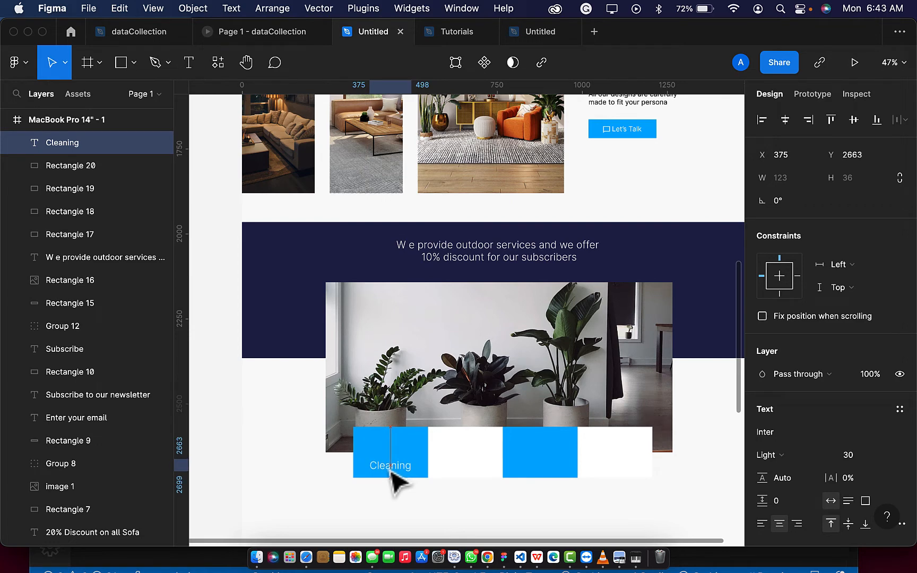
Duplicate the "Cleaning" label onto the second rectangle and change its text to "Furniture"
key("super+d")
left_click_drag(392, 475, 469, 471)
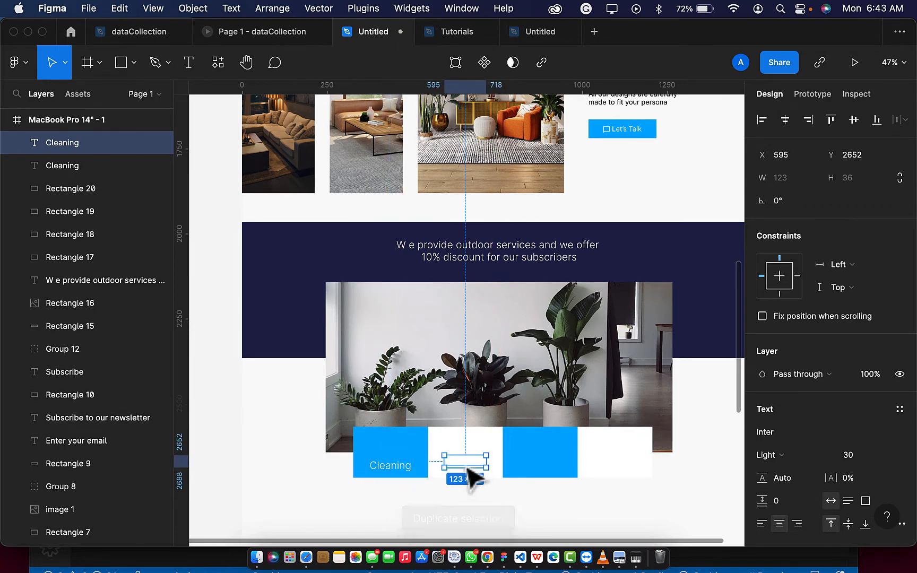
double_click(469, 470)
key("BackSpace")
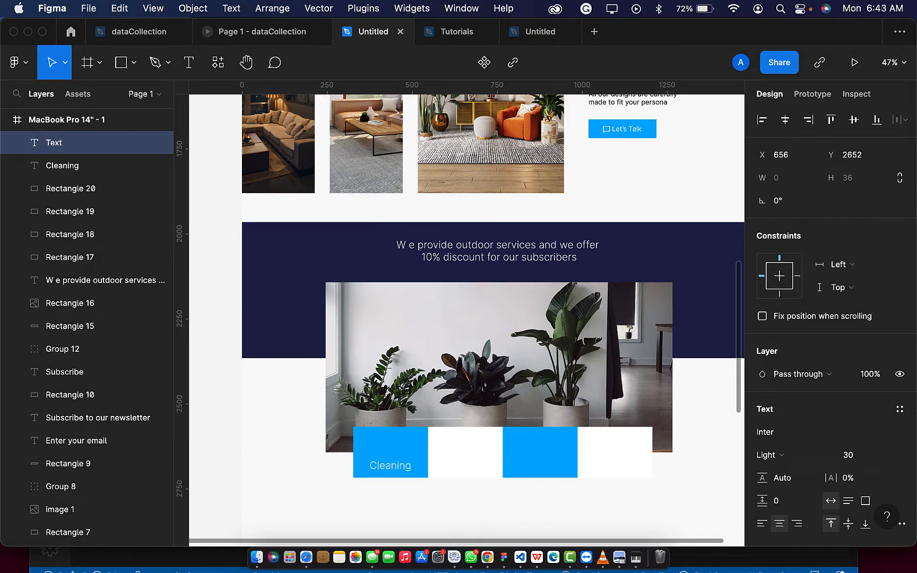
type("F")
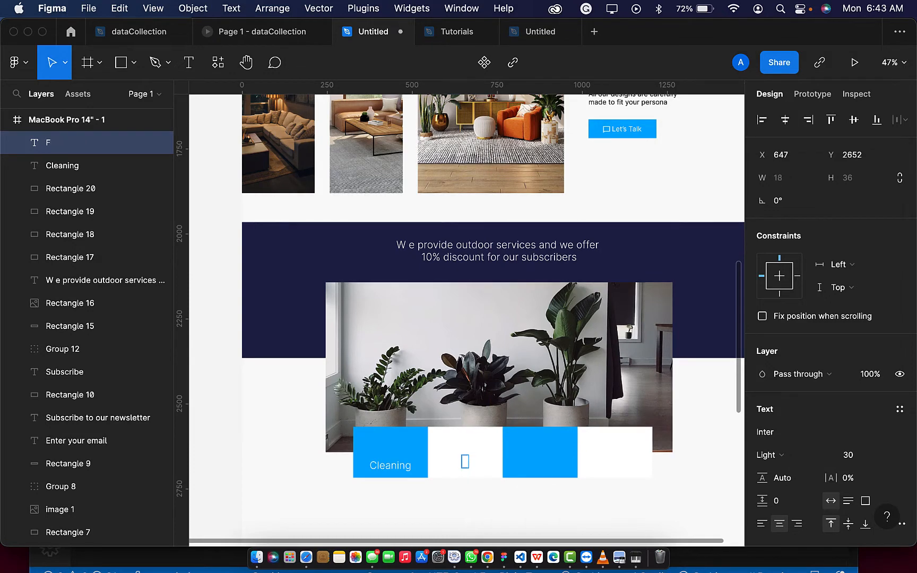
type("urniture")
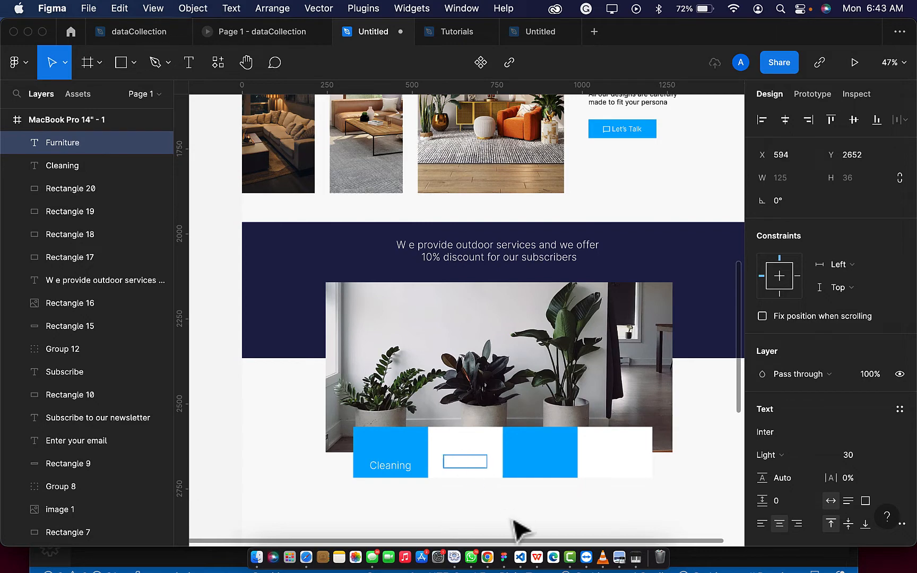
key("Escape")
Set the "Furniture" label's fill to the document's navy color 222254
left_click(788, 464)
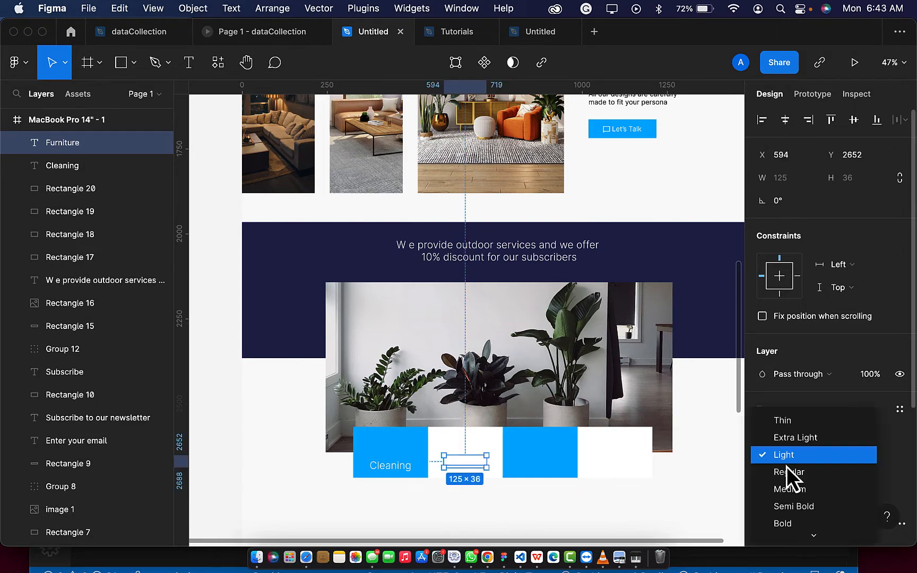
left_click(822, 393)
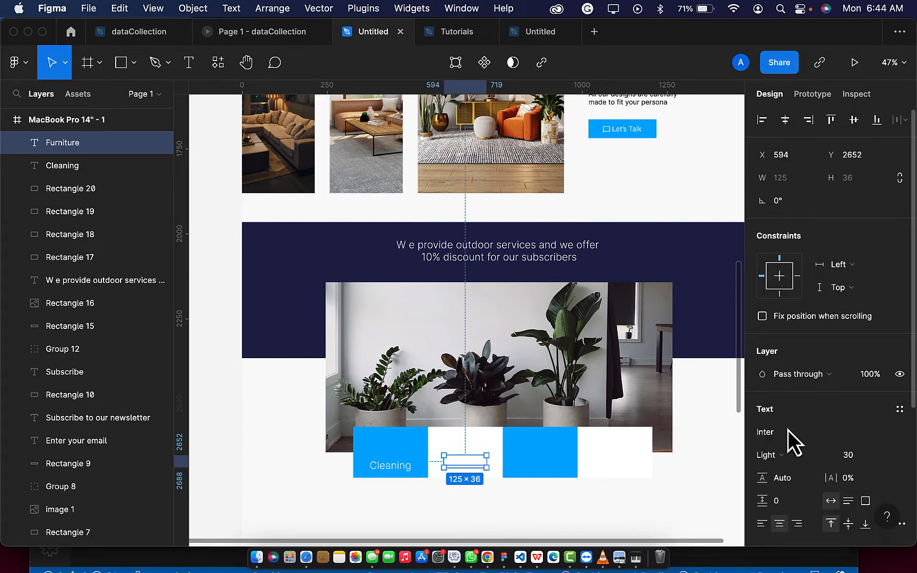
scroll(779, 450, "down", 5)
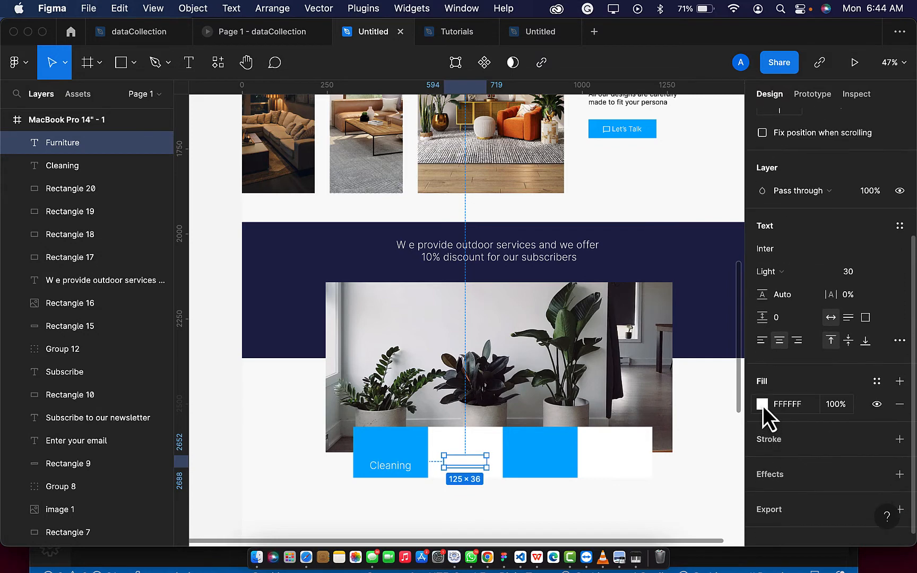
left_click(762, 404)
left_click(607, 478)
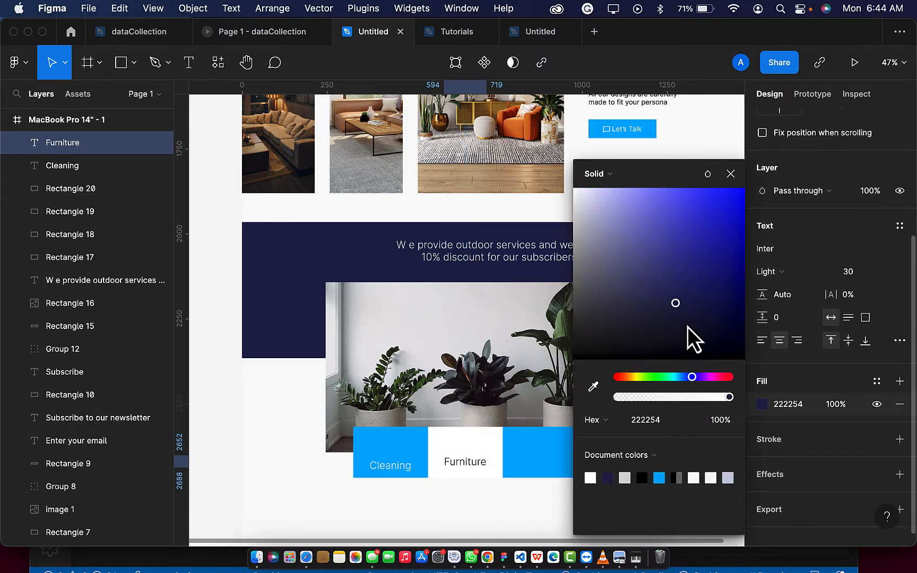
left_click(731, 175)
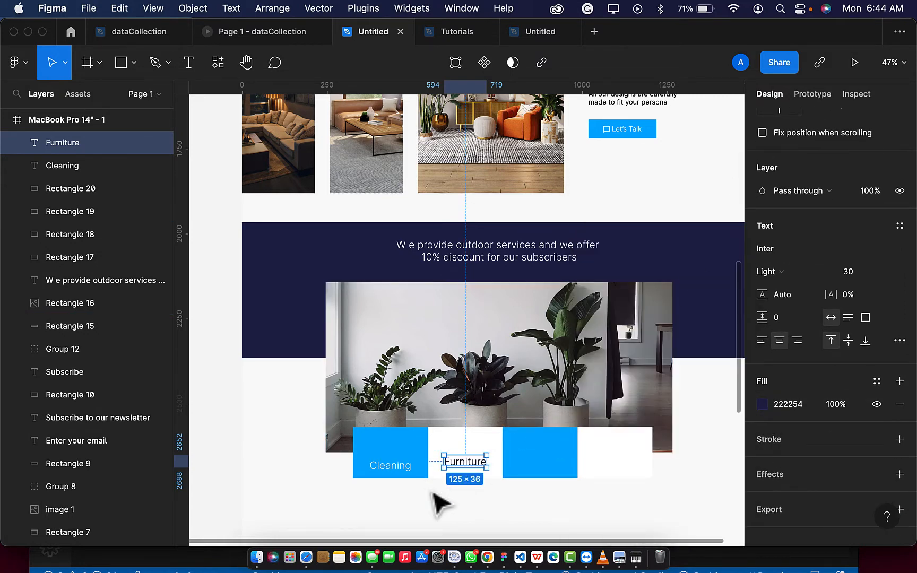
Duplicate the "Furniture" label onto the third rectangle and change its text to "Fumigation"
key("super+d")
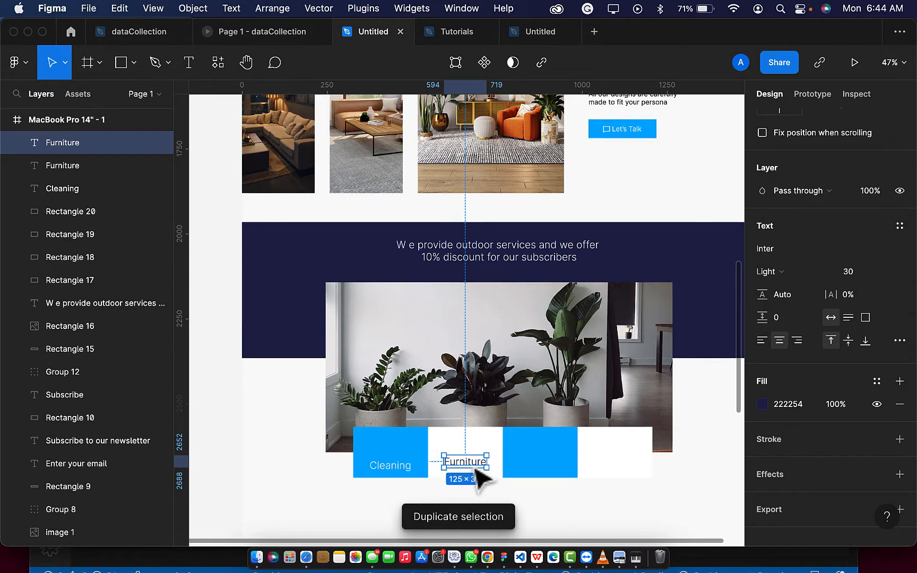
left_click_drag(476, 469, 542, 464)
double_click(542, 464)
key("BackSpace")
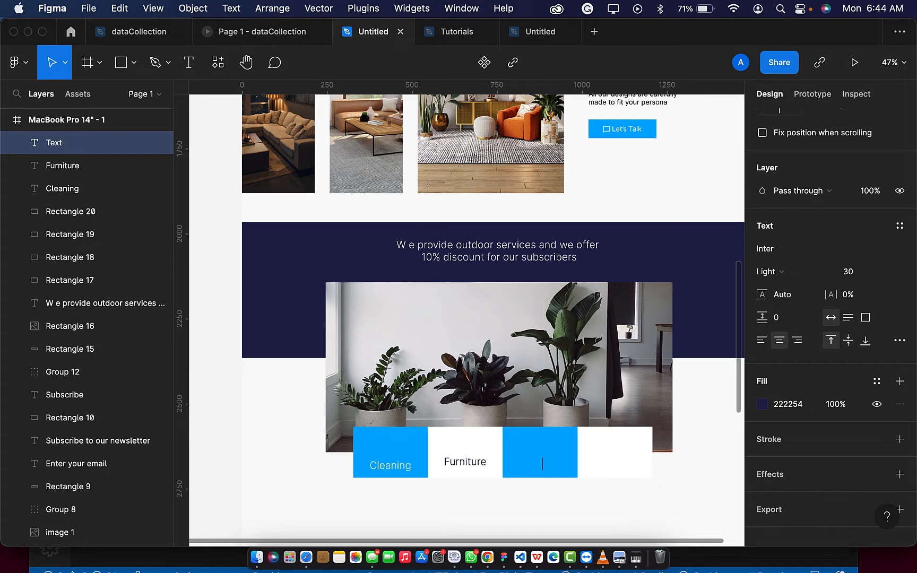
type("Fumi")
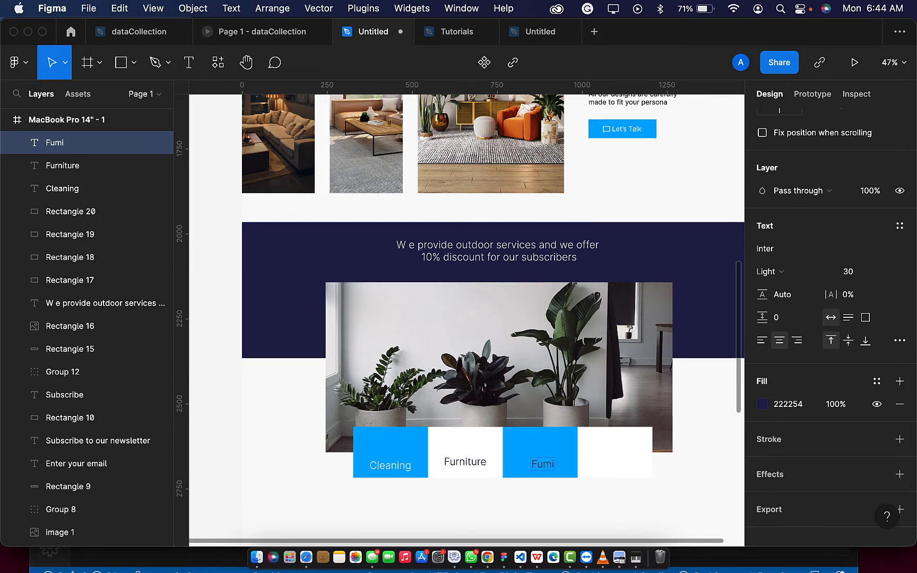
type("gation")
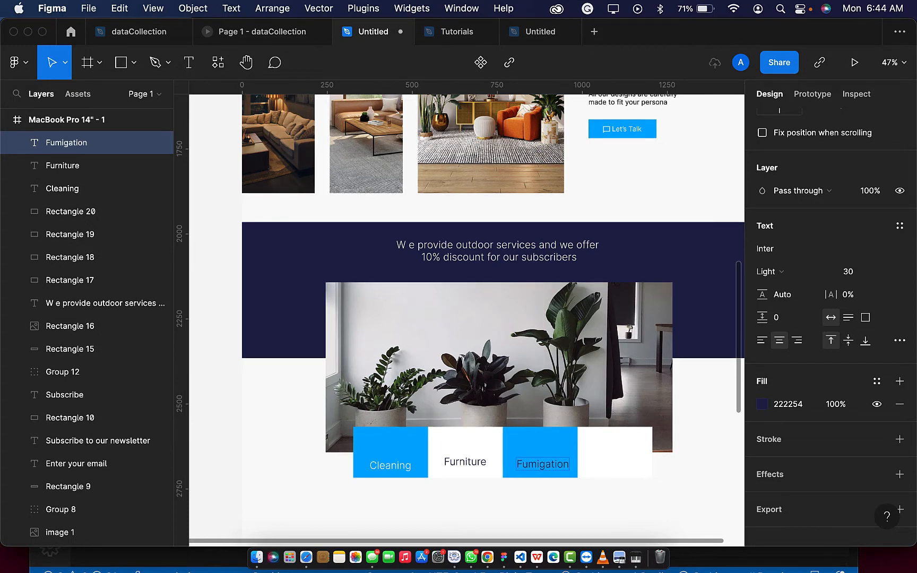
key("Escape")
Duplicate the "Fumigation" label onto the fourth rectangle and change its text to "Interior Decor"
key("super+d")
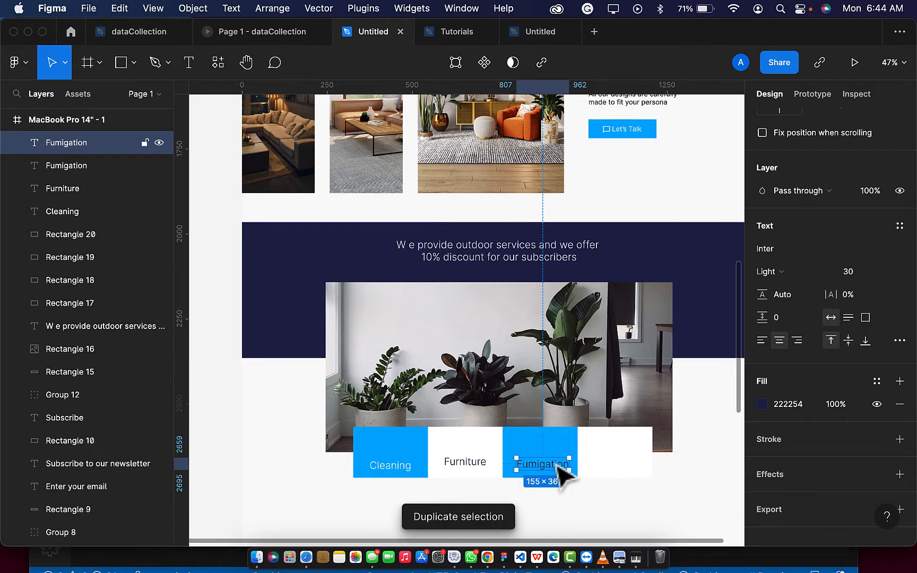
left_click_drag(559, 467, 626, 470)
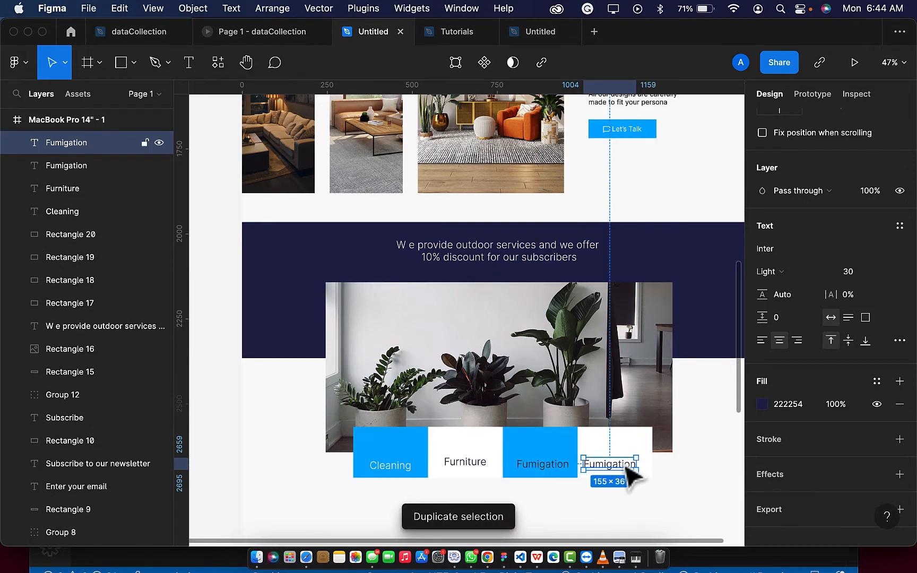
double_click(618, 463)
key("BackSpace")
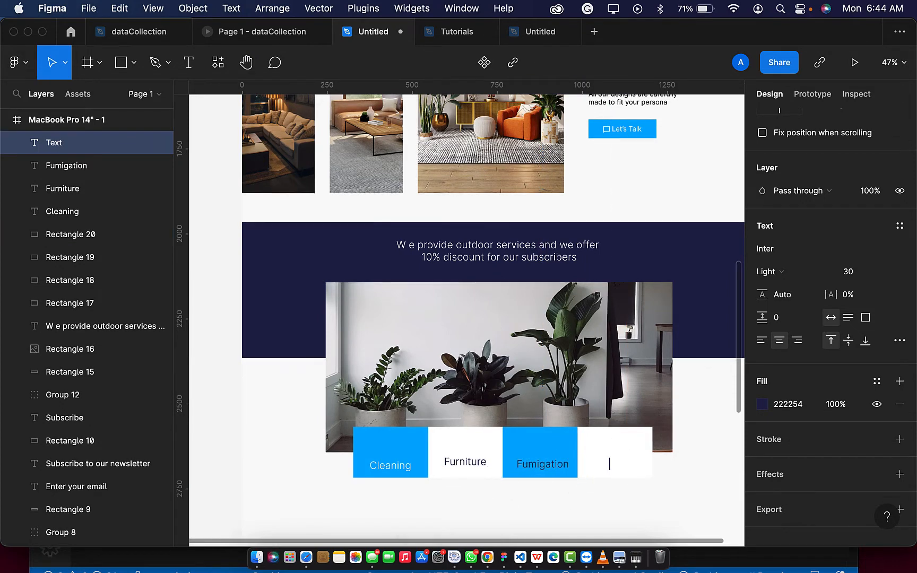
type("Interi")
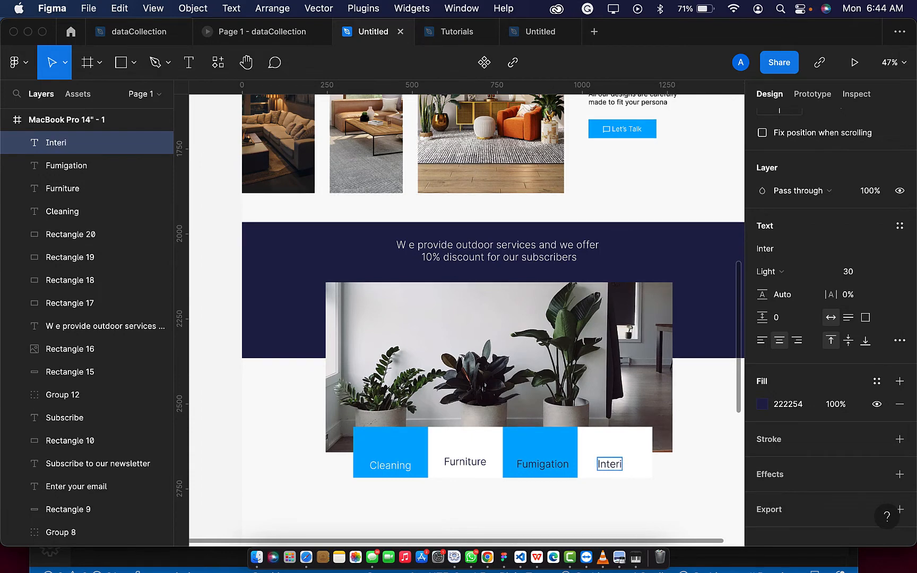
type("or Decr")
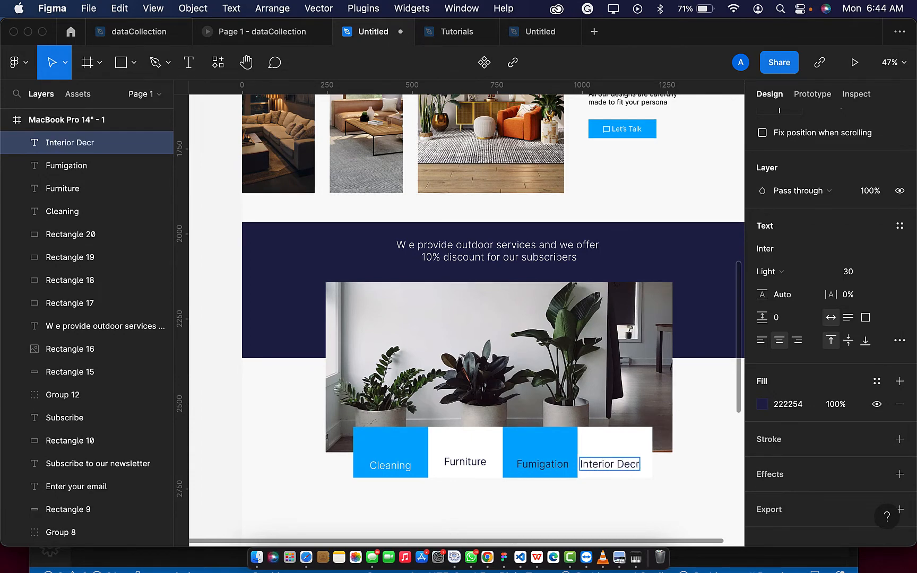
key("BackSpace")
type("or")
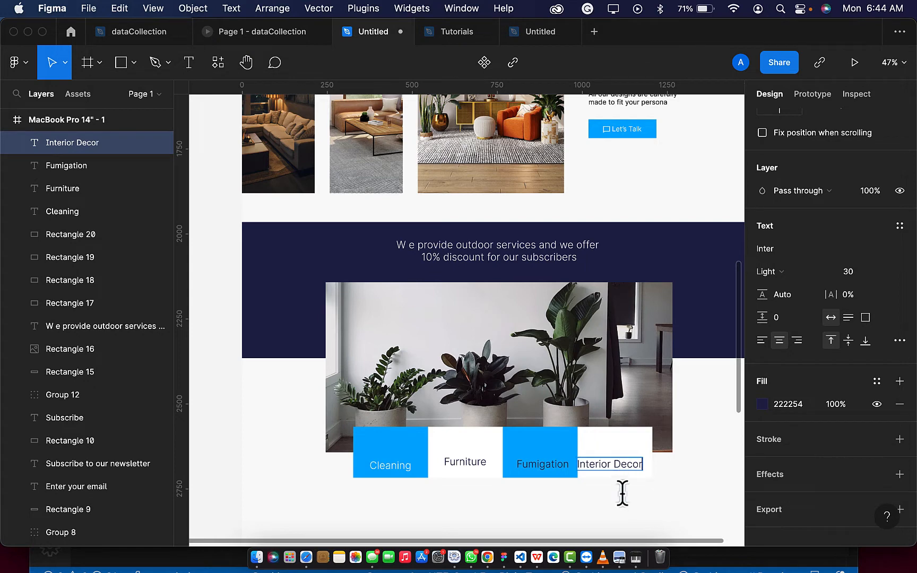
key("Escape")
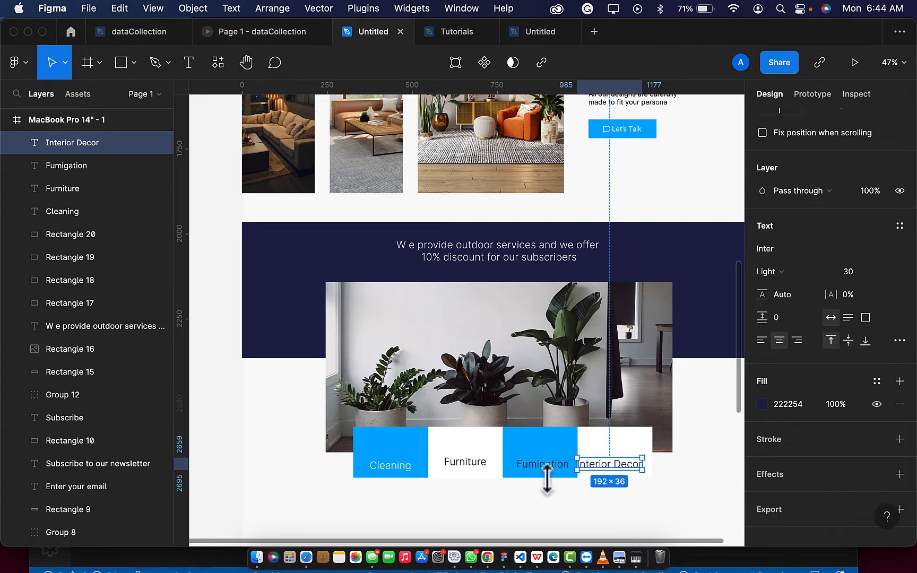
left_click(397, 467)
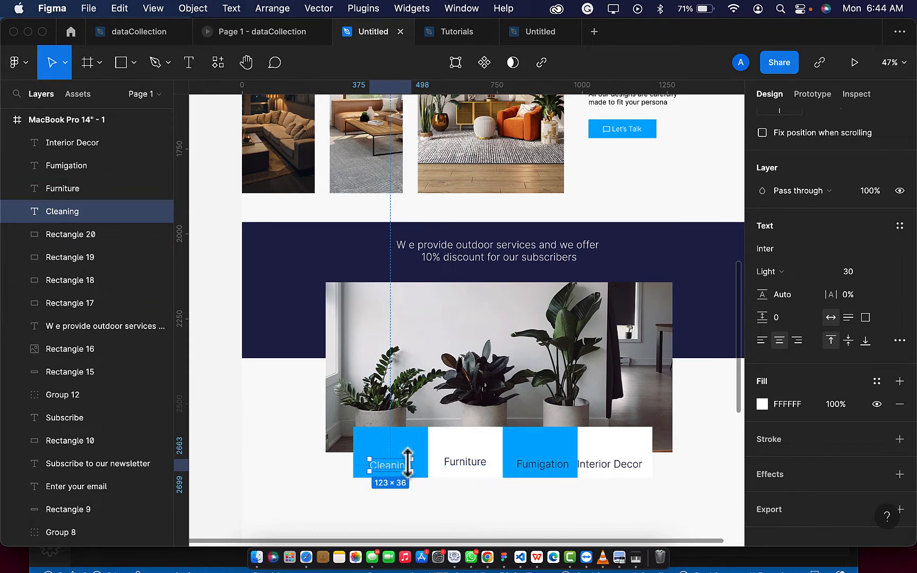
left_click(222, 65)
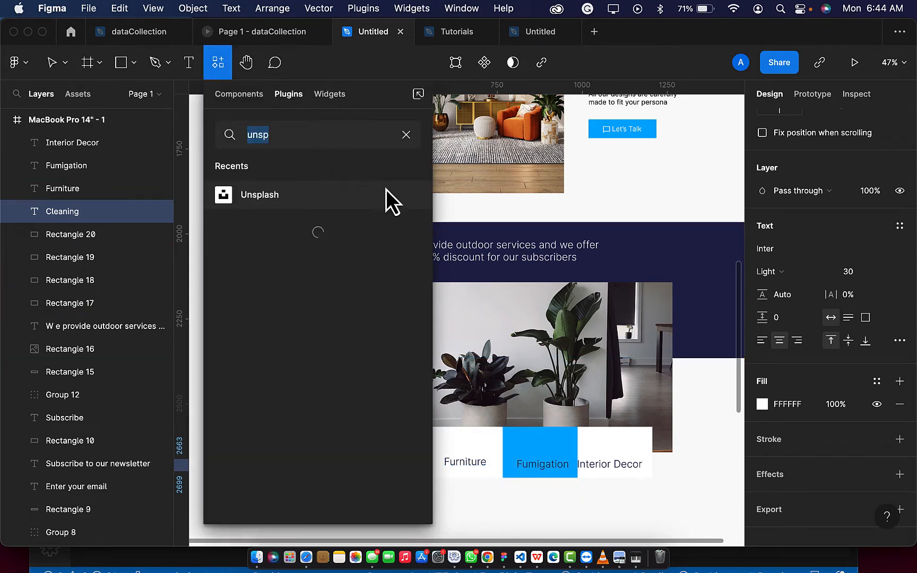
left_click(403, 197)
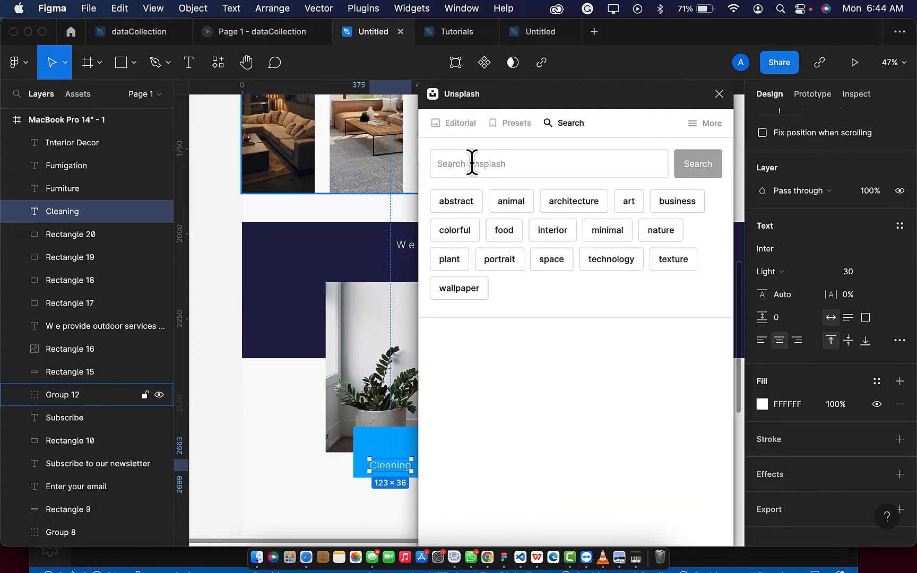
left_click(472, 162)
type("clea")
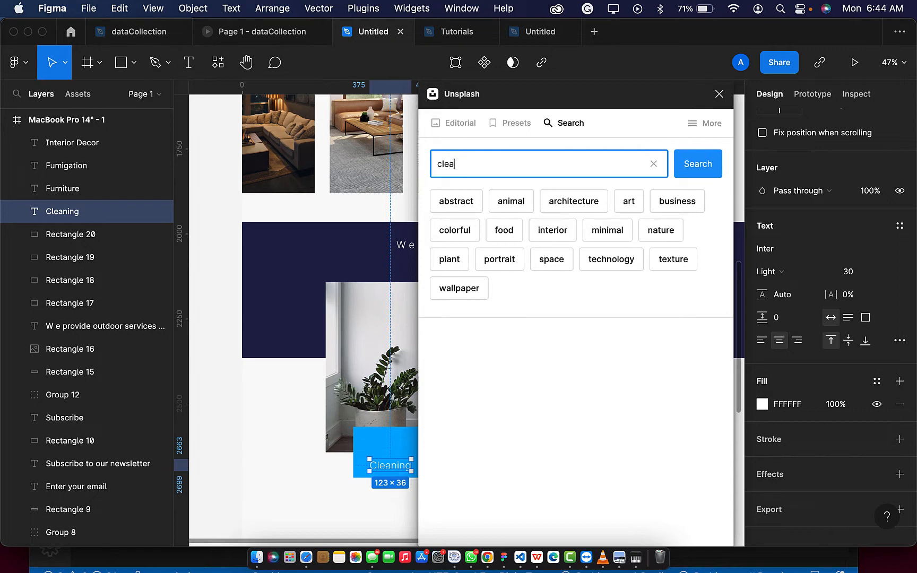
type("ner")
key("Return")
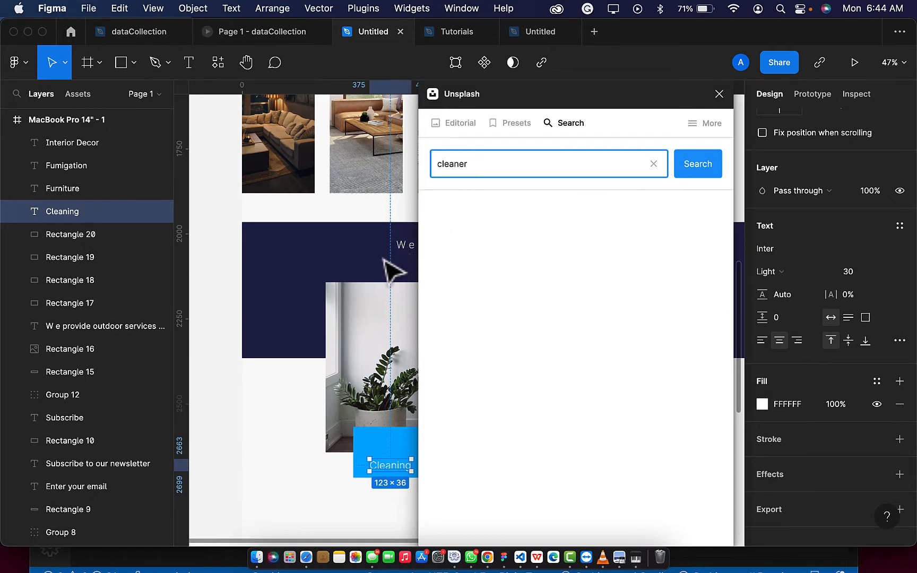
scroll(366, 301, "right", 3)
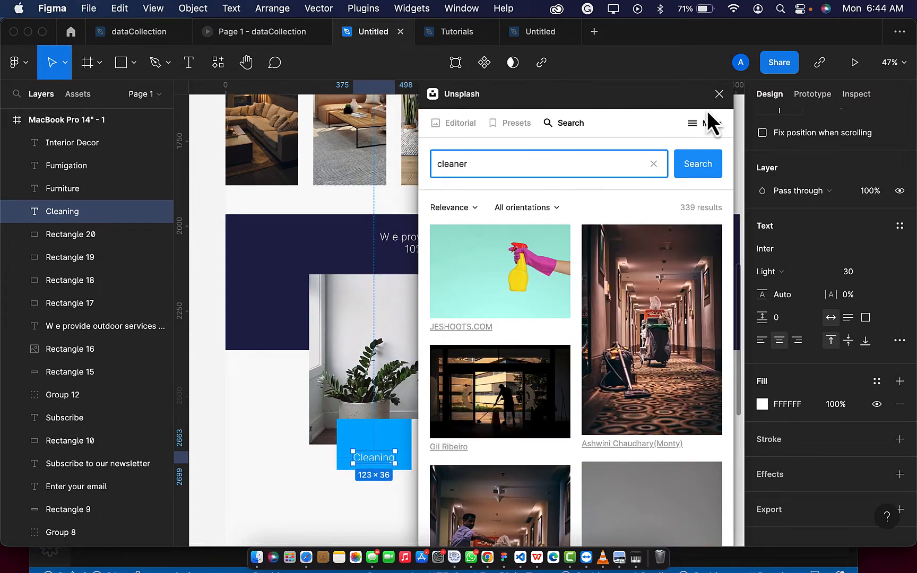
left_click(719, 93)
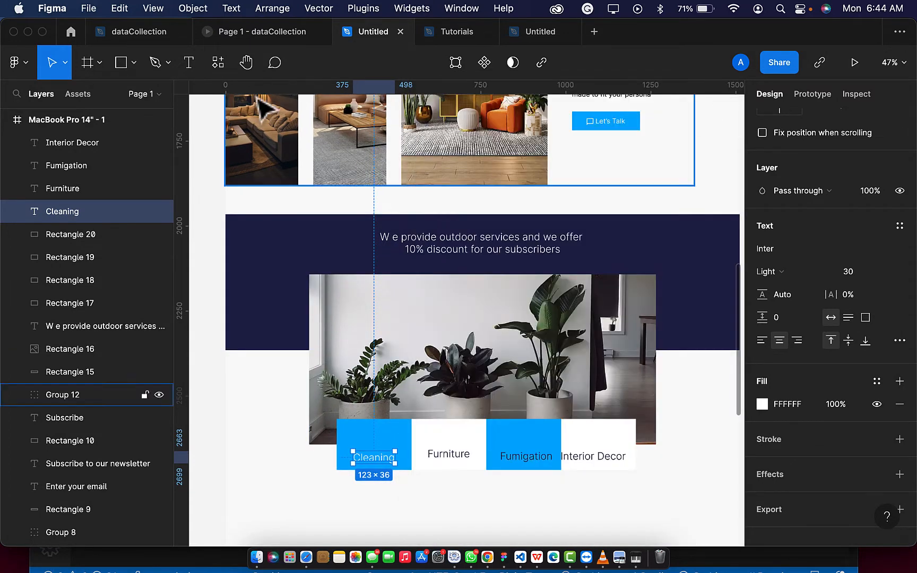
Find the Iconify plugin by searching the plugins for "icon" and run it
left_click(217, 62)
key("BackSpace")
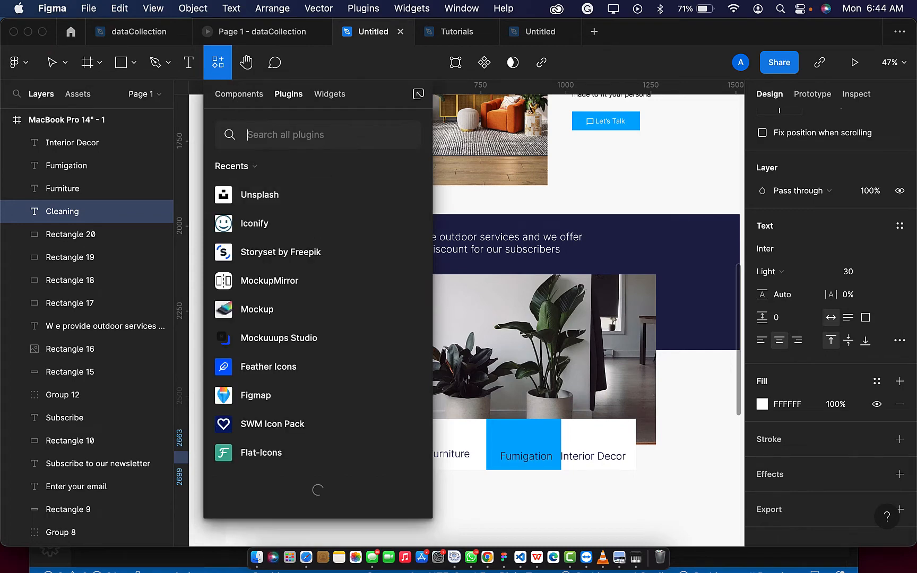
type("icon")
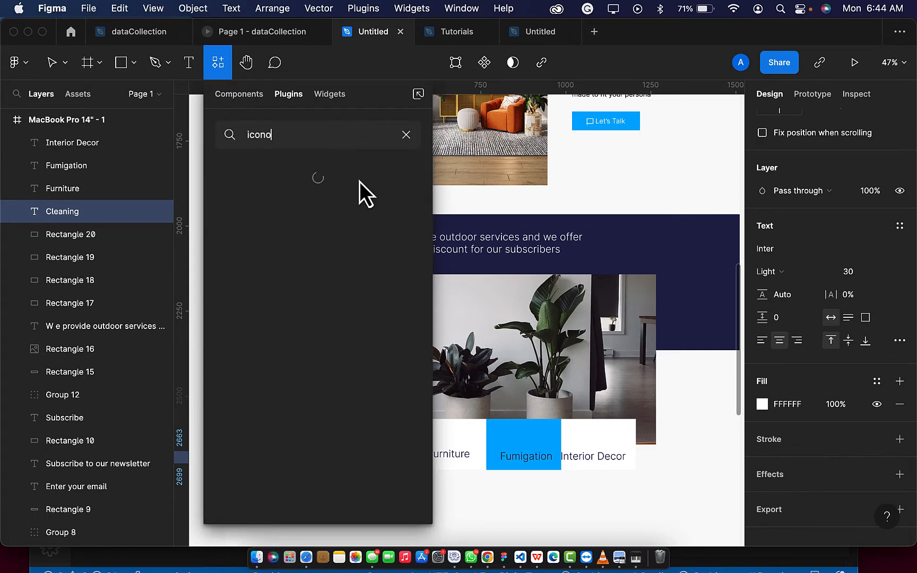
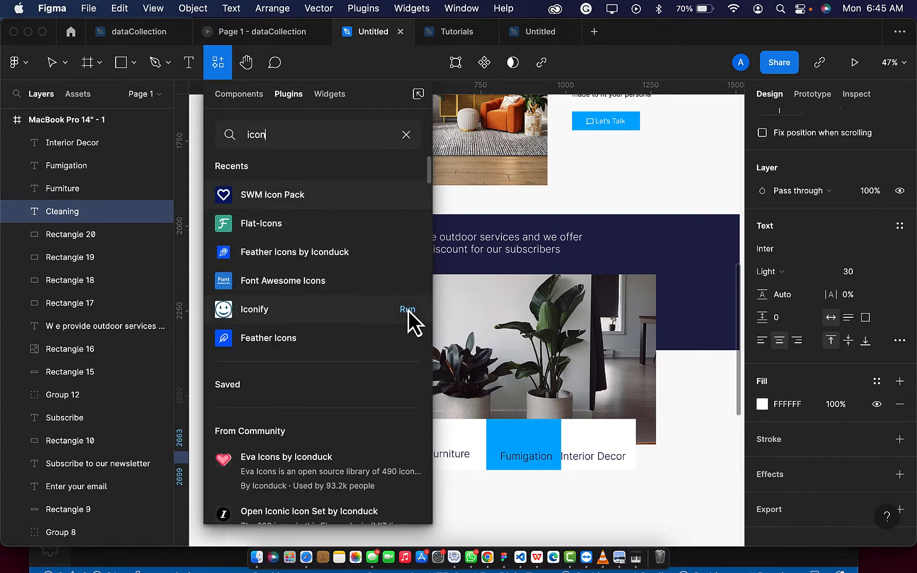
left_click(408, 311)
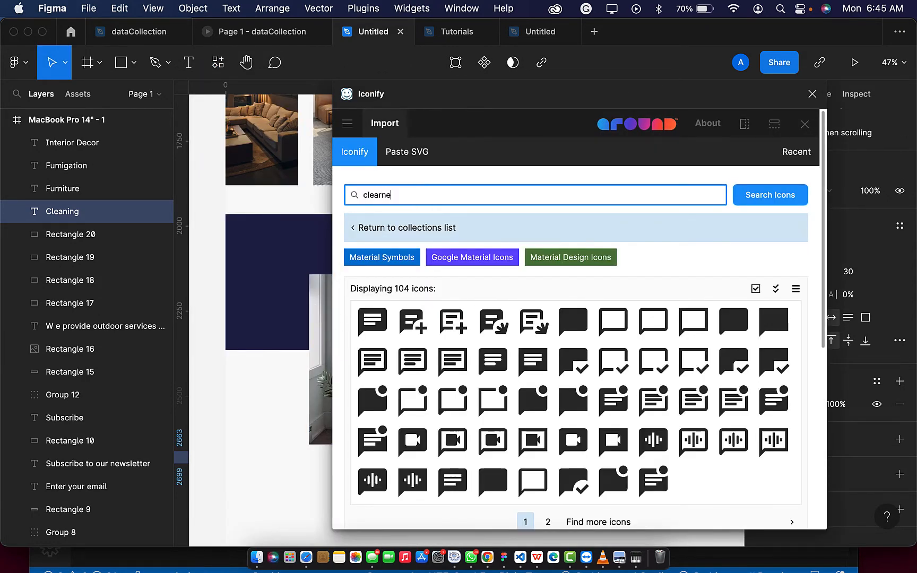
Search Iconify for "cleaner" and place the game-icons vacuum-cleaner icon on the canvas below the Cleaning box
key("Return")
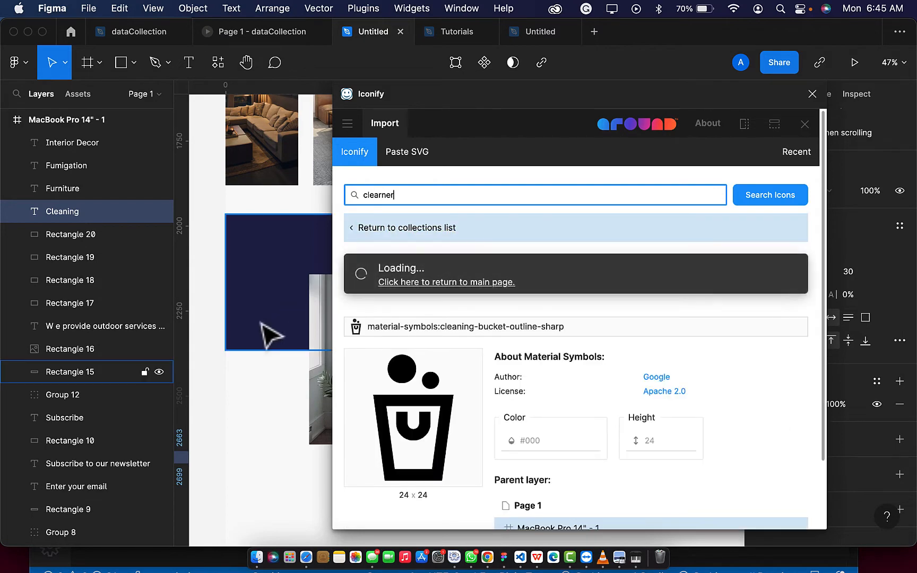
scroll(262, 323, "right", 1)
key("BackSpace")
key("BackSpace")
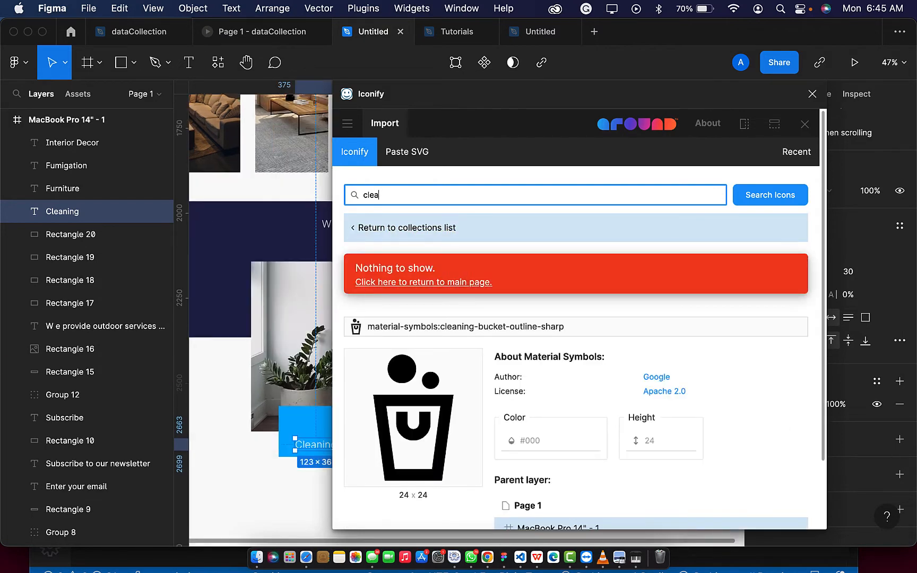
type("r")
key("Return")
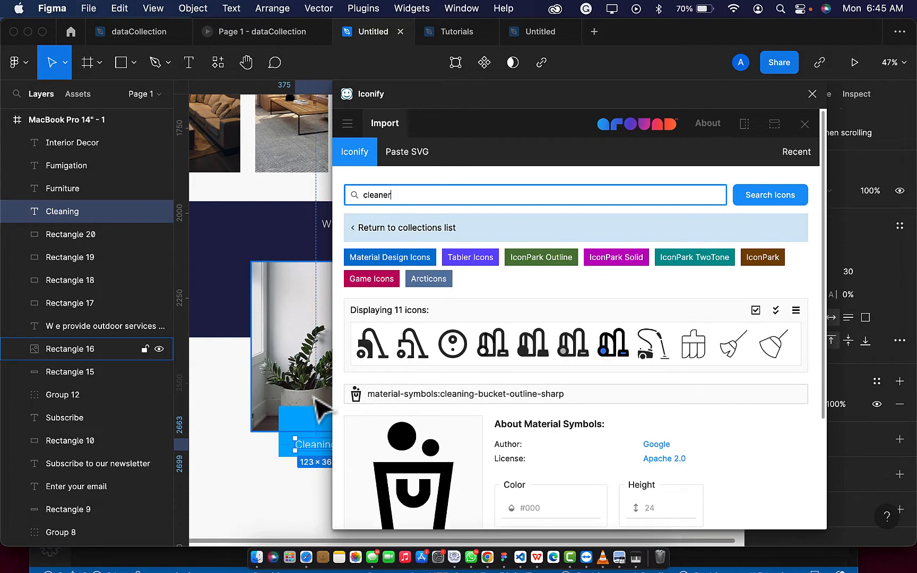
scroll(319, 408, "down", 1)
scroll(321, 409, "right", 3)
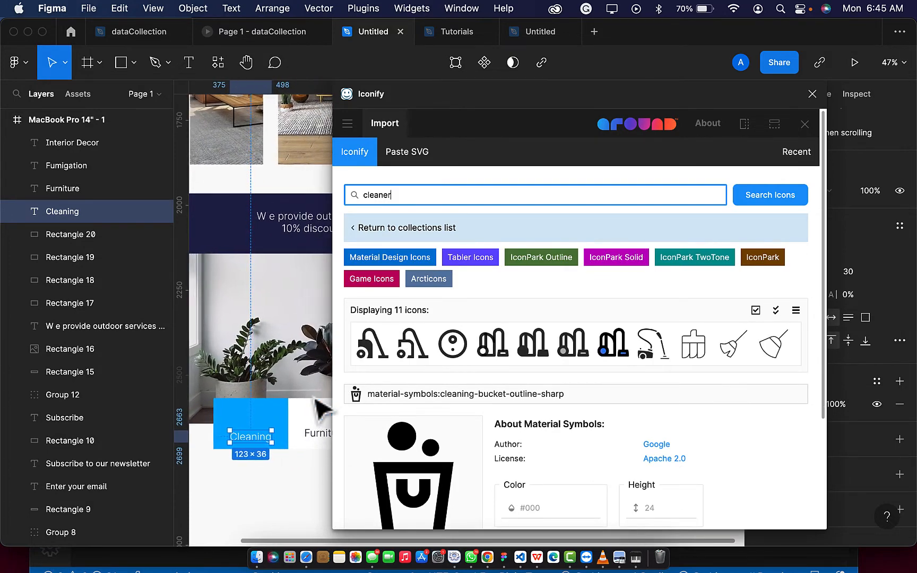
left_click(656, 342)
left_click_drag(655, 344, 243, 500)
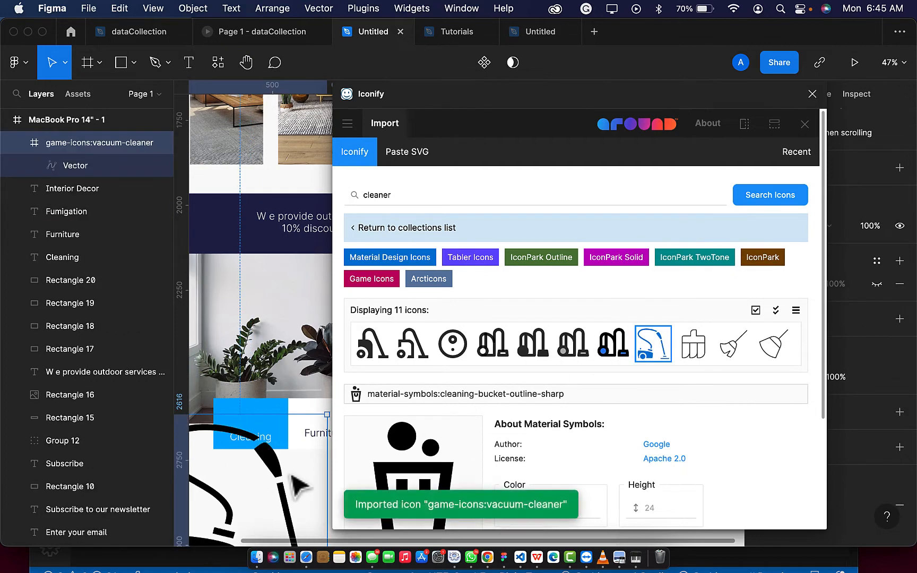
Search Iconify for "spray" and place the healthicons spraying-outline icon on the canvas below the service boxes
left_click(581, 197)
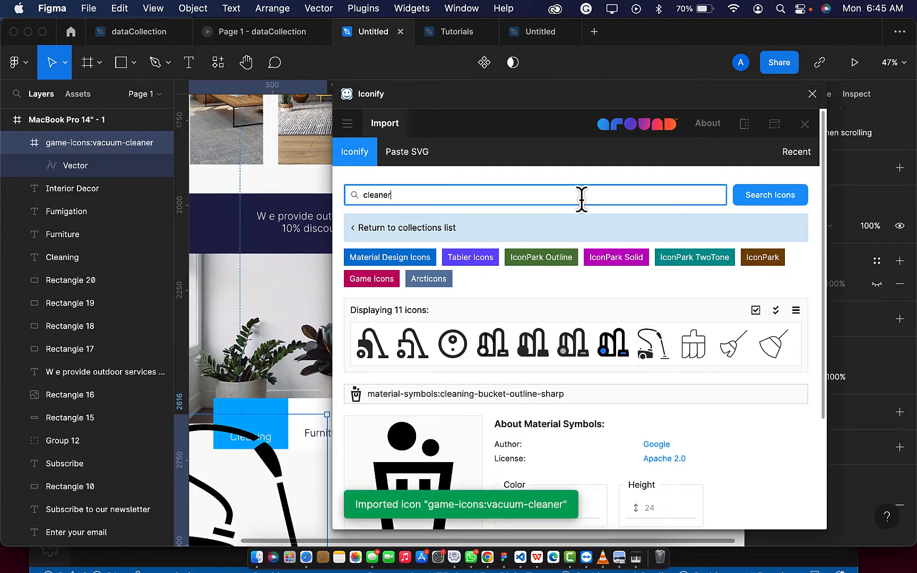
key("BackSpace")
key("BackSpace")
key("BackSpace")
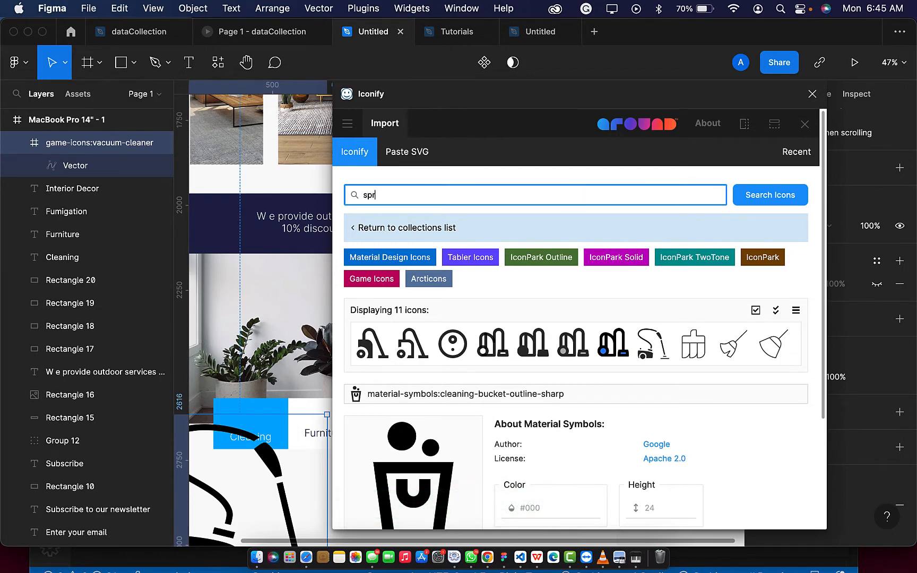
key("Return")
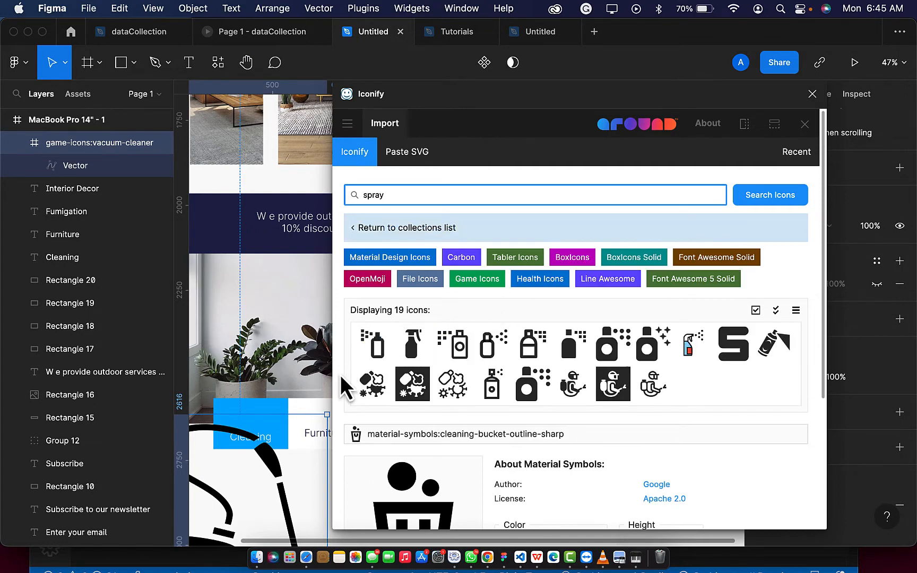
scroll(271, 390, "down", 5)
scroll(271, 390, "right", 5)
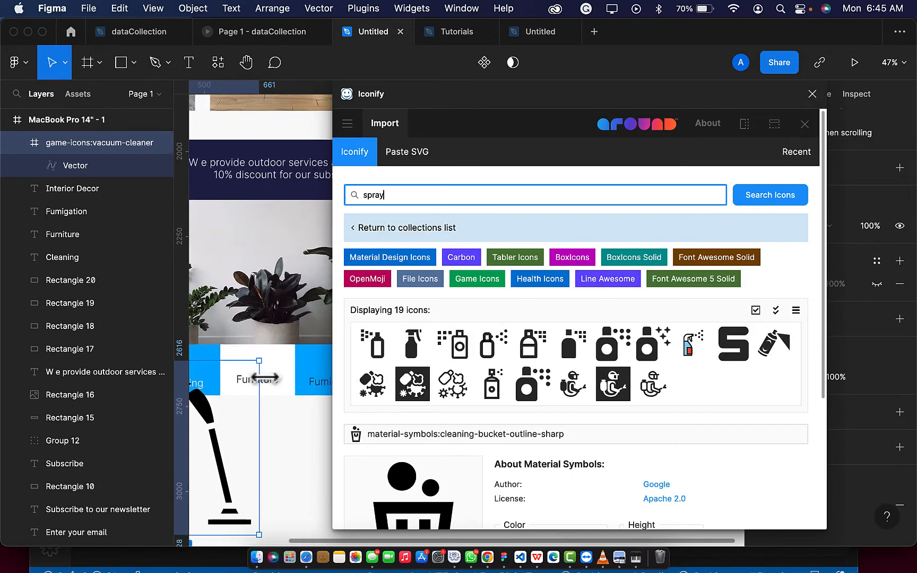
left_click_drag(656, 386, 297, 492)
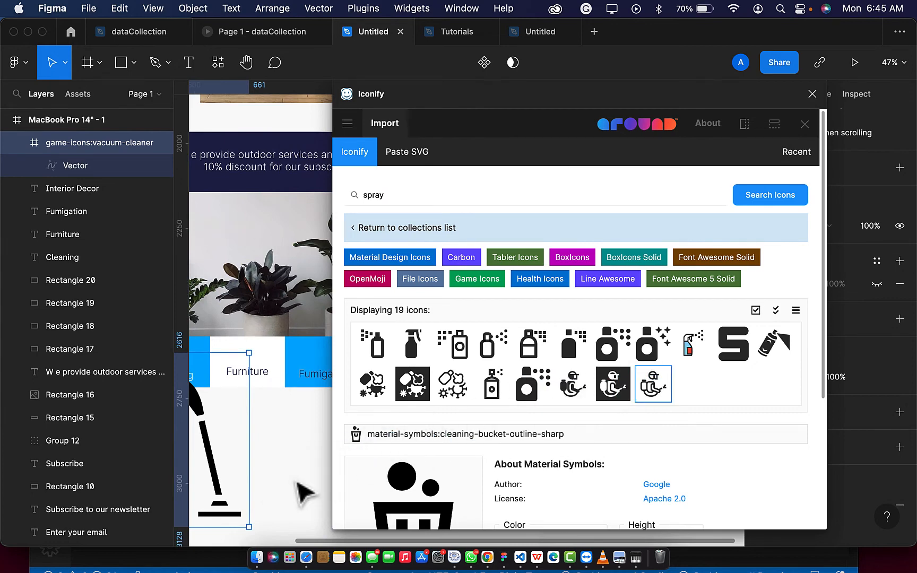
Search Iconify for "sofa" and place the iconoir sofa icon on the canvas just above the spraying icon
left_click(467, 196)
key("BackSpace")
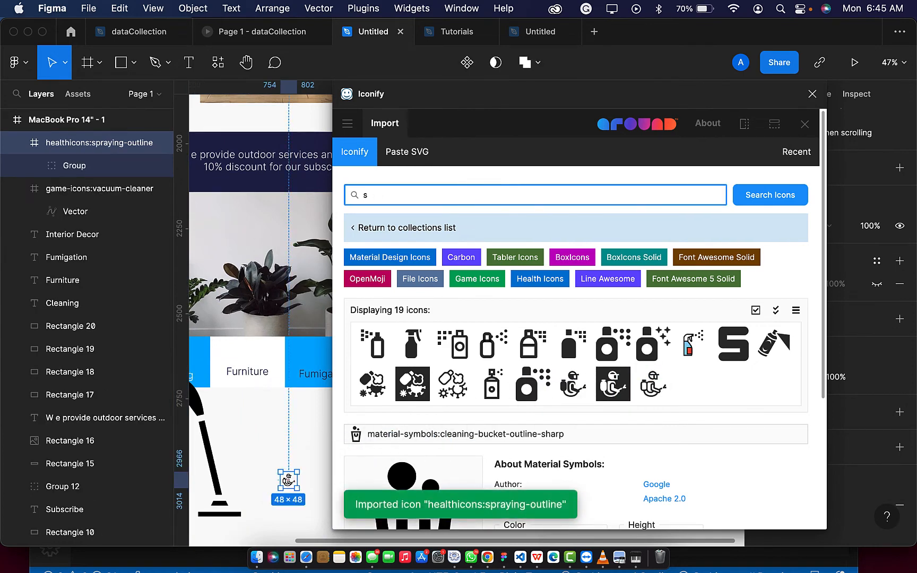
type("sof")
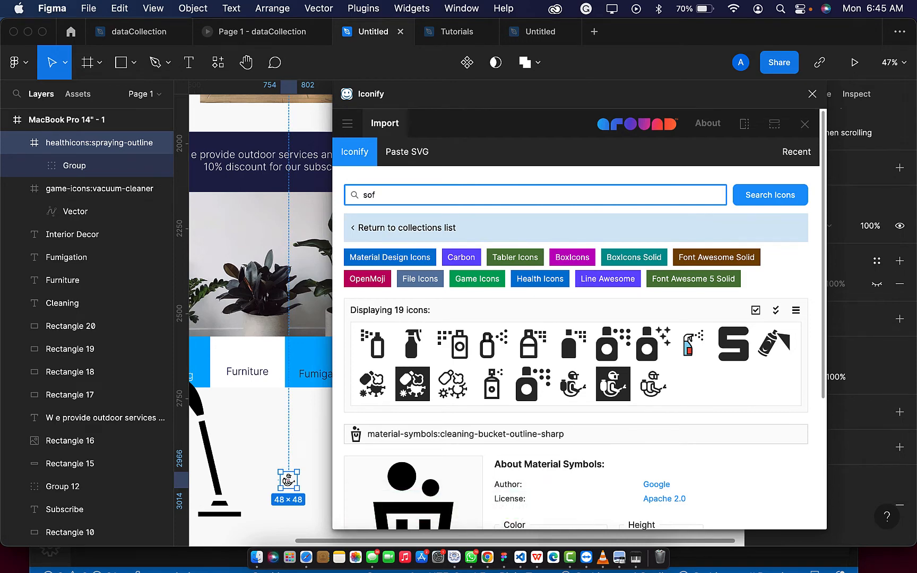
type("a")
key("Return")
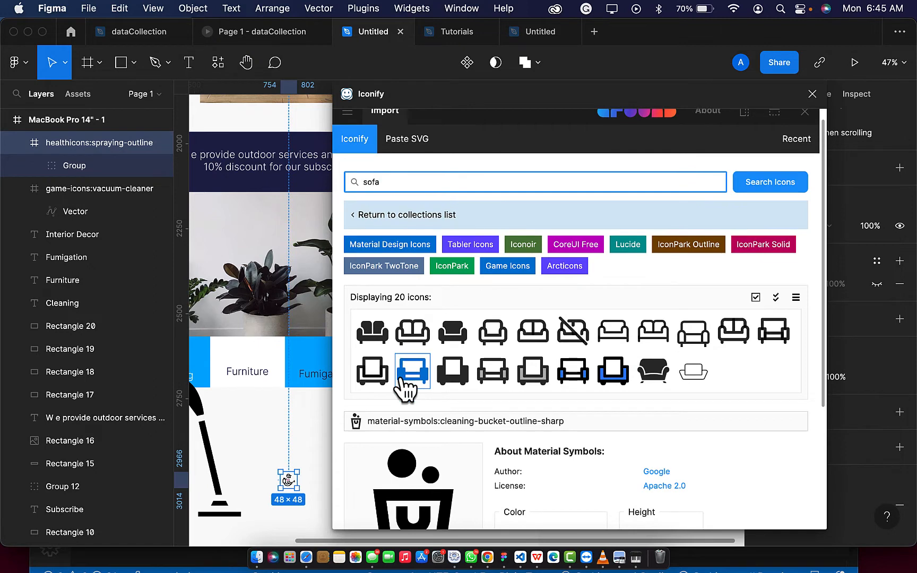
scroll(321, 430, "right", 3)
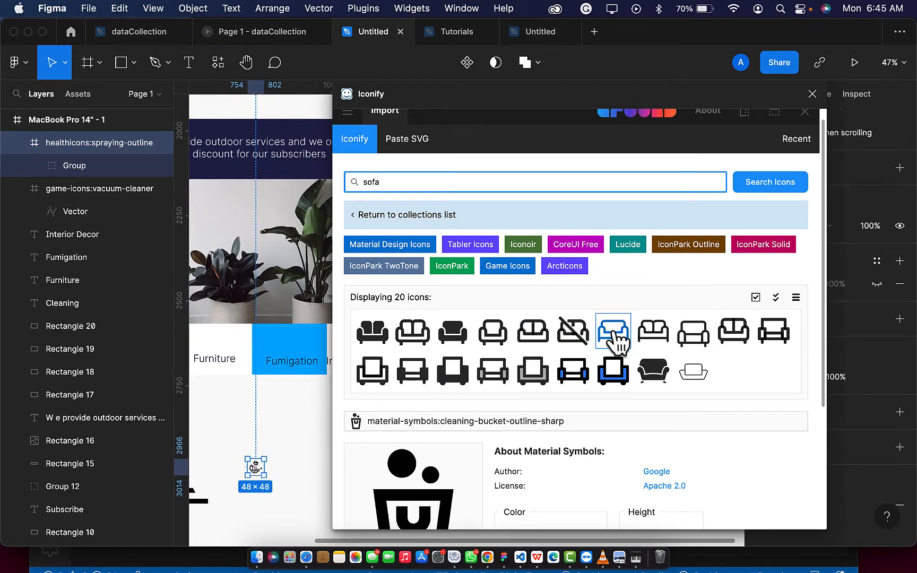
left_click_drag(614, 335, 248, 432)
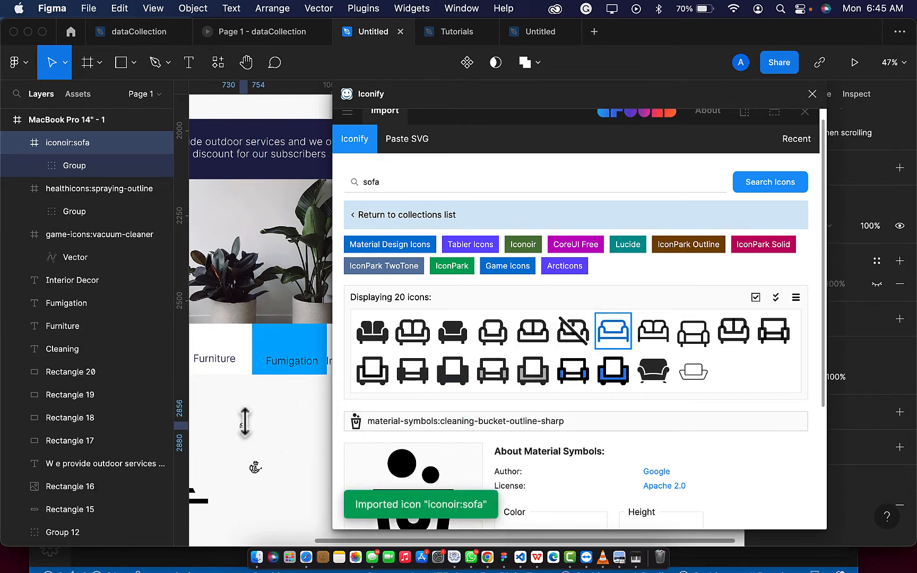
Search Iconify for "flower", place the thin Phosphor lotus icon below the Fumigation and Interior Decor boxes, and close the plugin
scroll(245, 422, "down", 5)
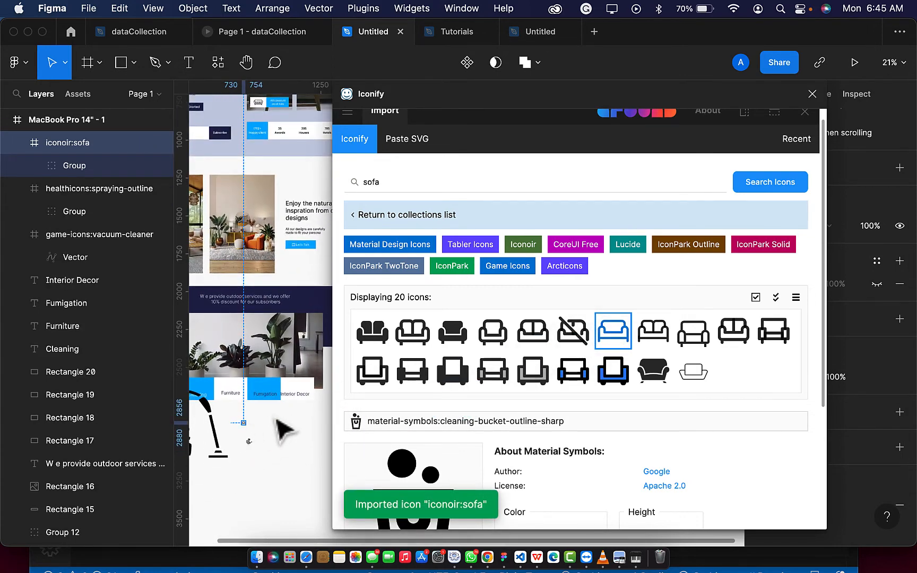
scroll(278, 425, "up", 5)
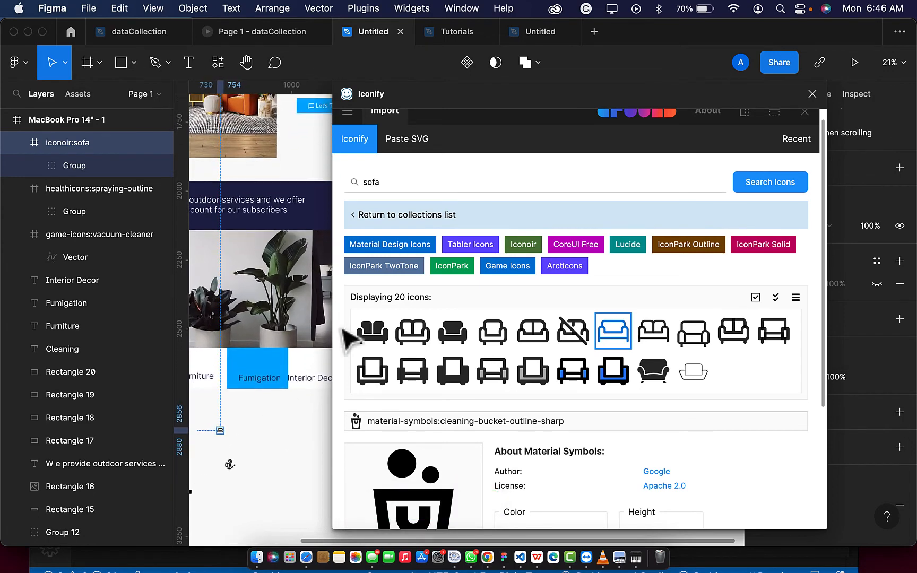
left_click(413, 183)
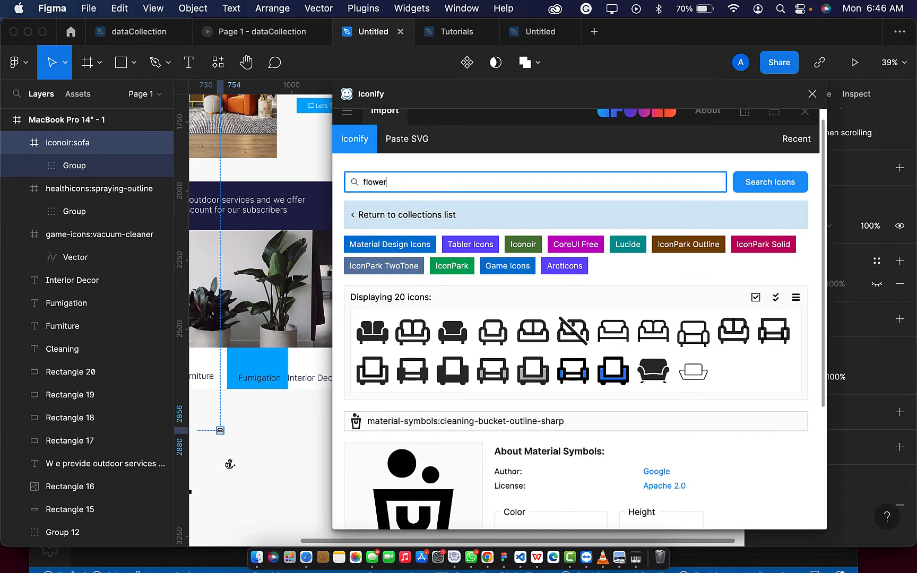
type("flower")
key("Return")
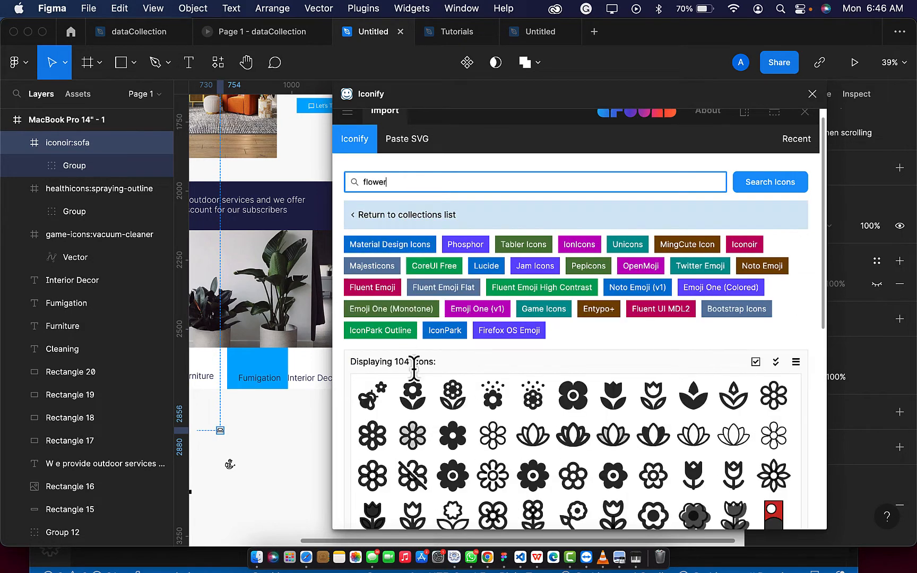
scroll(374, 436, "down", 1)
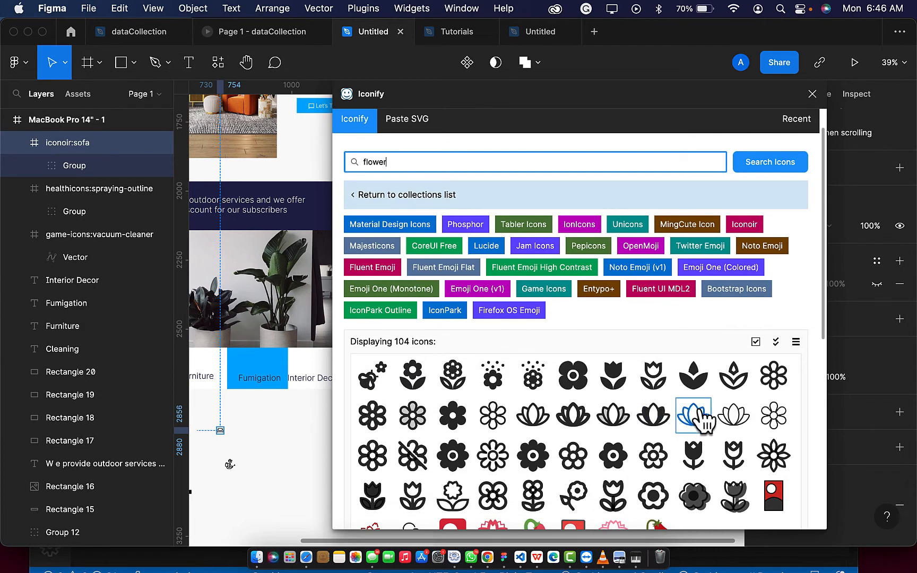
scroll(733, 420, "down", 3)
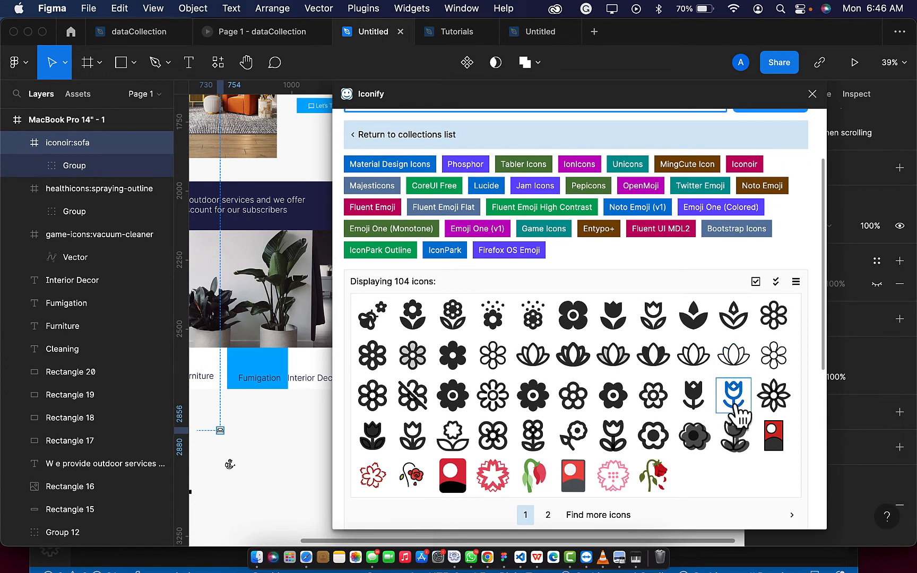
left_click_drag(733, 354, 346, 523)
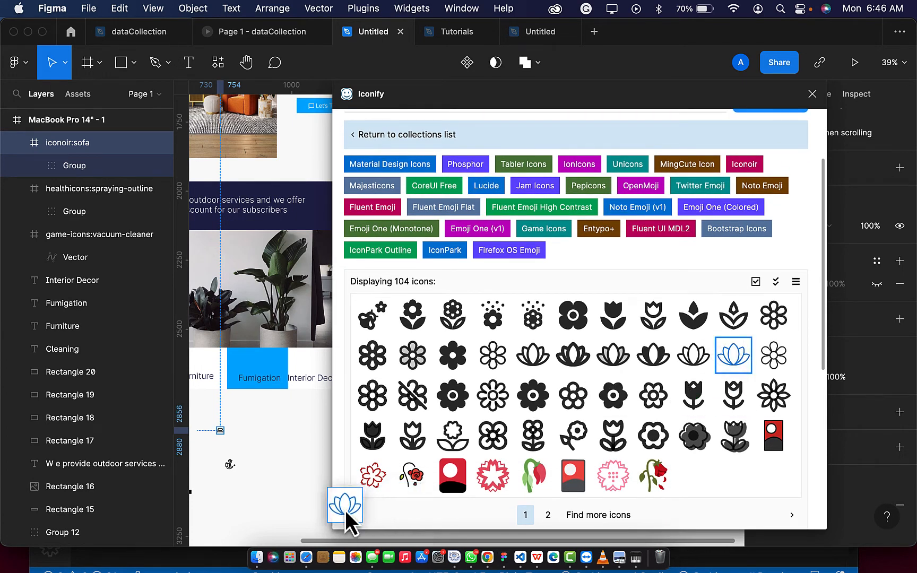
left_click_drag(282, 456, 282, 457)
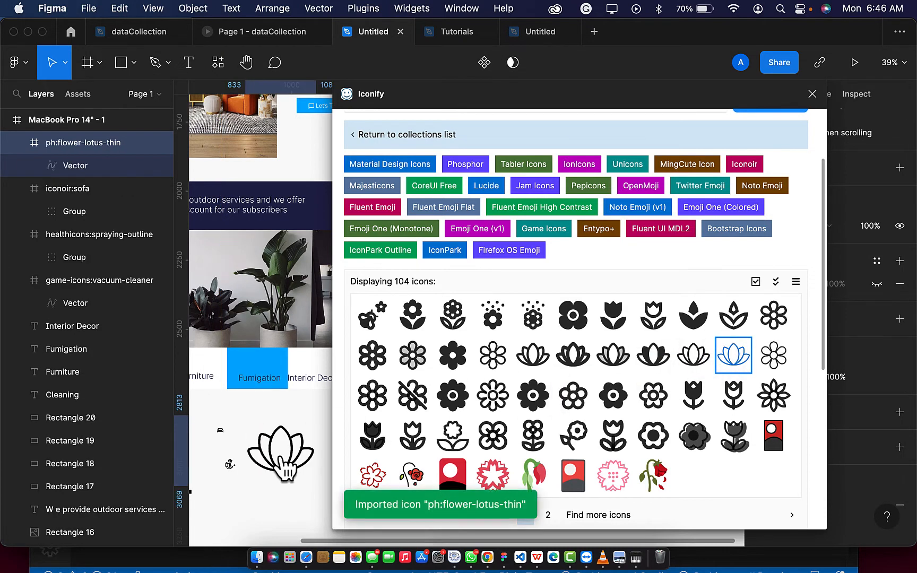
left_click(812, 94)
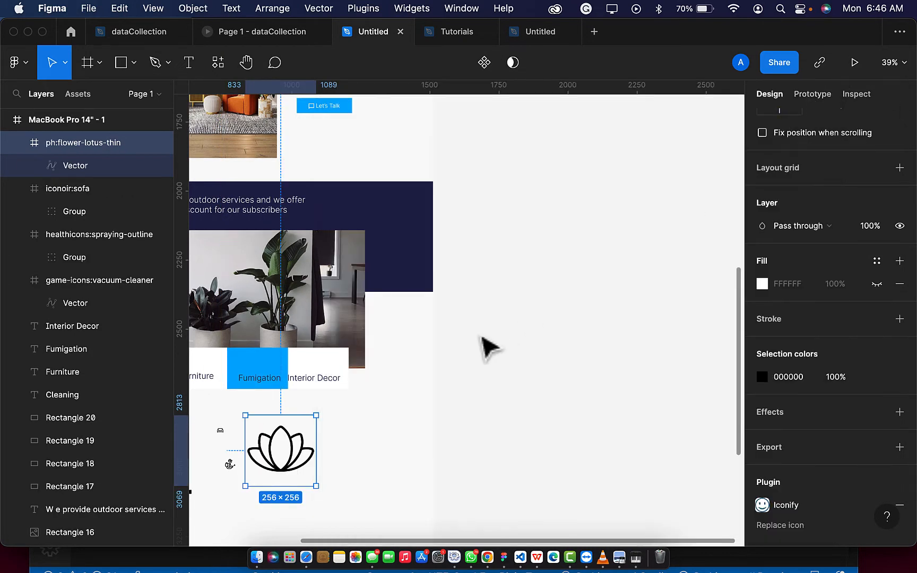
Shrink the vacuum-cleaner icon to 62 × 62 and place it in the Cleaning box above the label
scroll(485, 348, "left", 3)
scroll(486, 348, "left", 4)
left_click(377, 474)
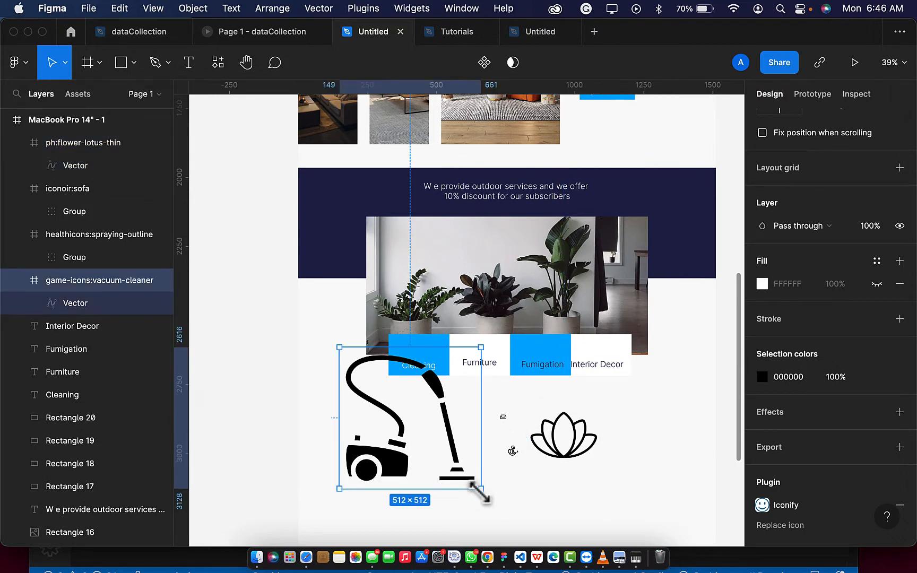
left_click_drag(480, 494, 428, 305)
scroll(409, 425, "up", 5)
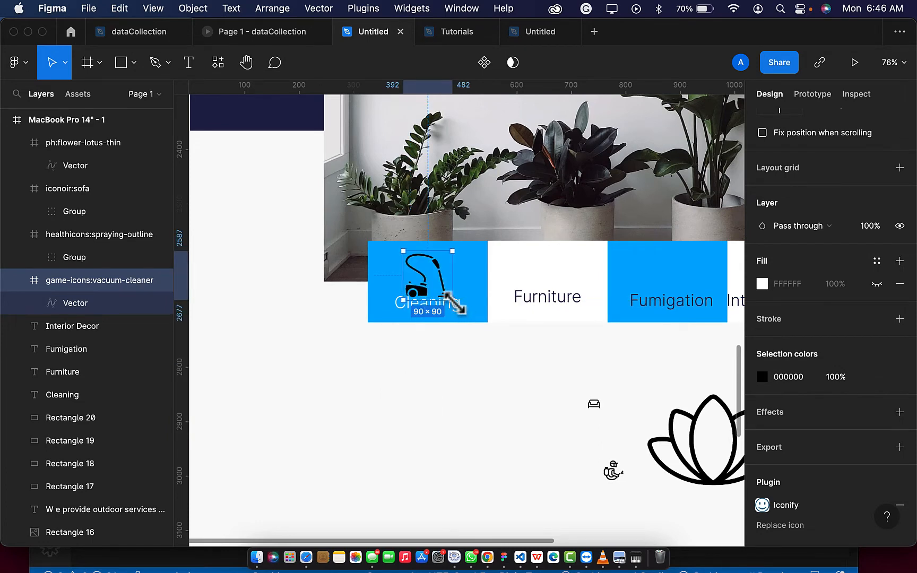
left_click_drag(454, 303, 445, 293)
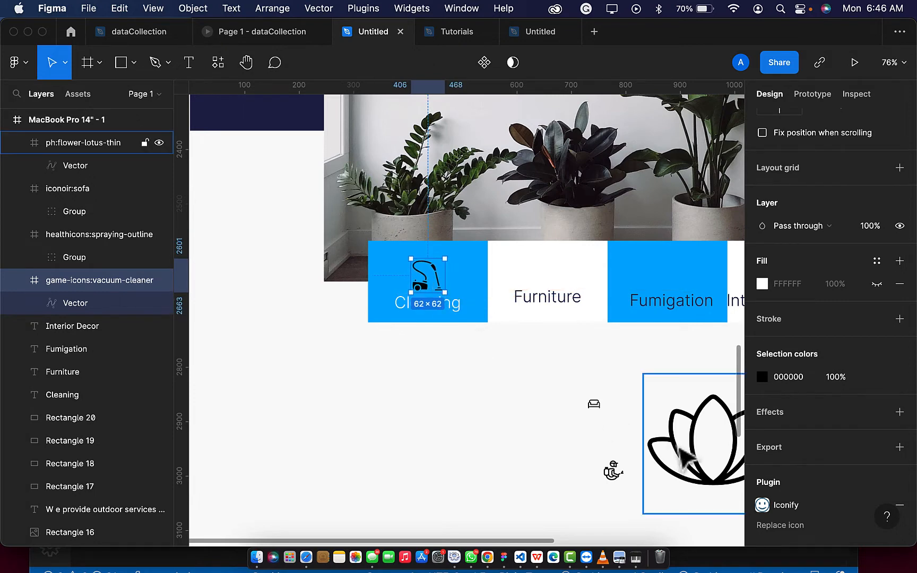
Shrink the lotus icon to 76 × 76 and place it above the Interior Decor label in its white box
left_click(693, 457)
scroll(685, 462, "right", 5)
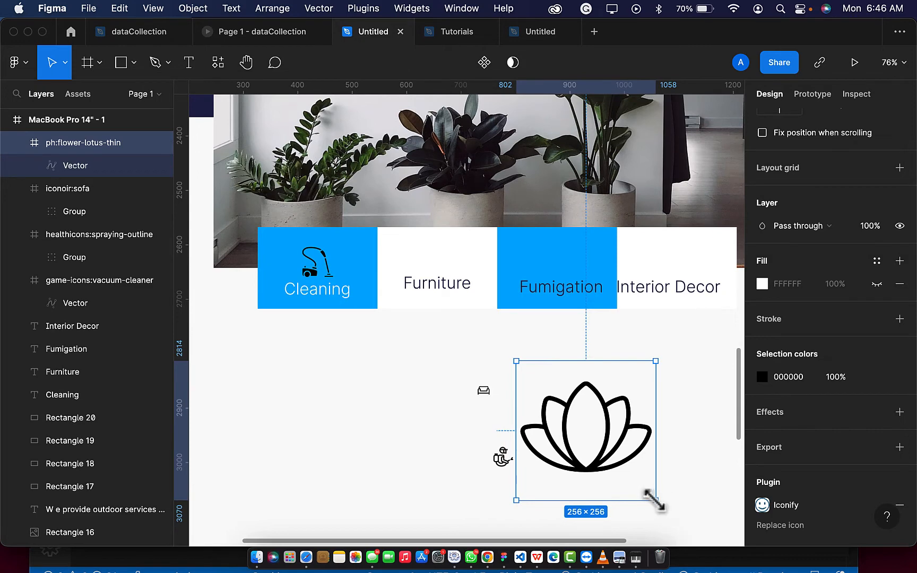
left_click_drag(654, 498, 683, 266)
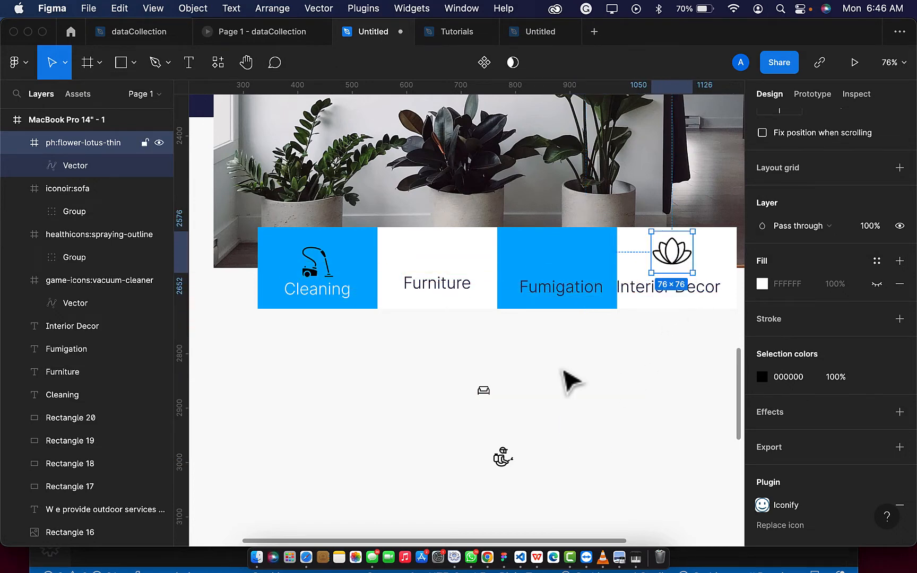
Enlarge the sofa icon to 72 × 72 and place it above the Furniture label in its white box
left_click(486, 392)
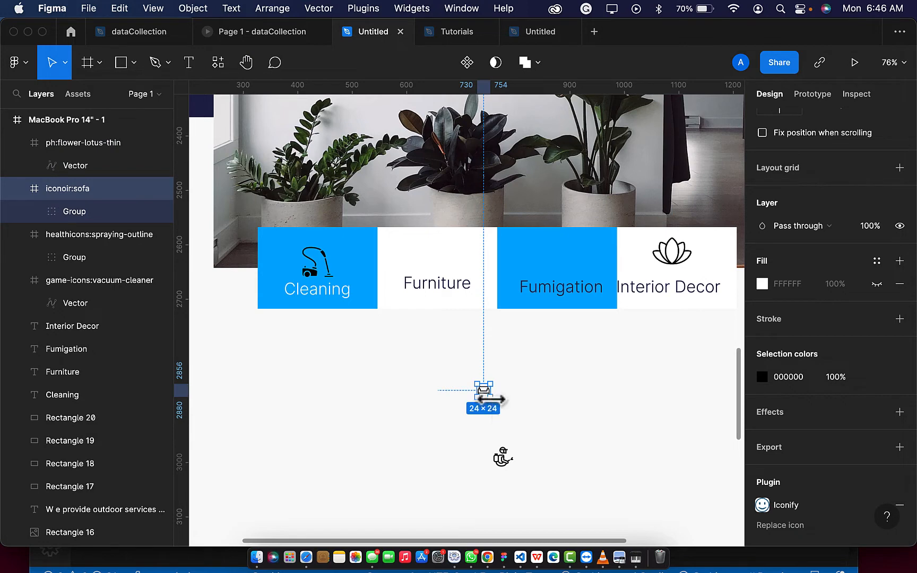
left_click_drag(491, 399, 504, 410)
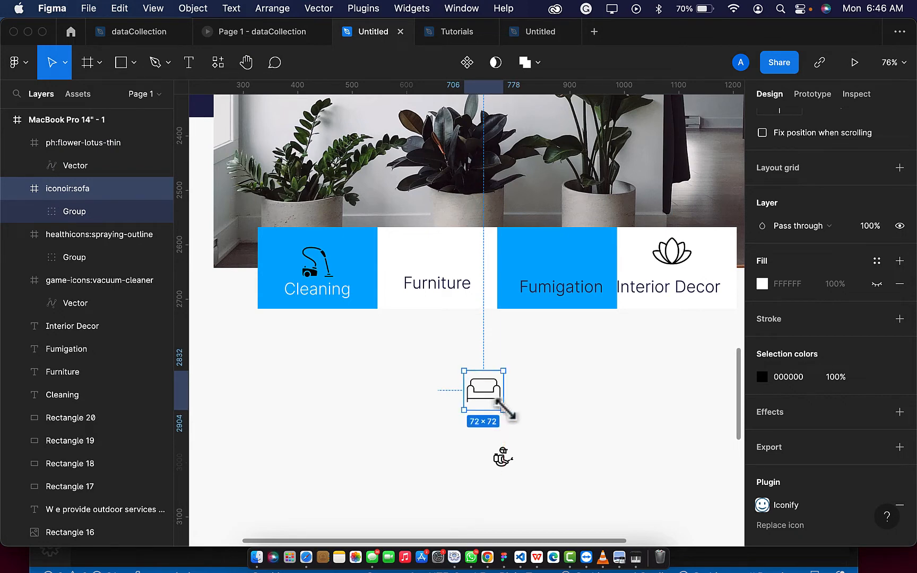
left_click_drag(496, 409, 444, 268)
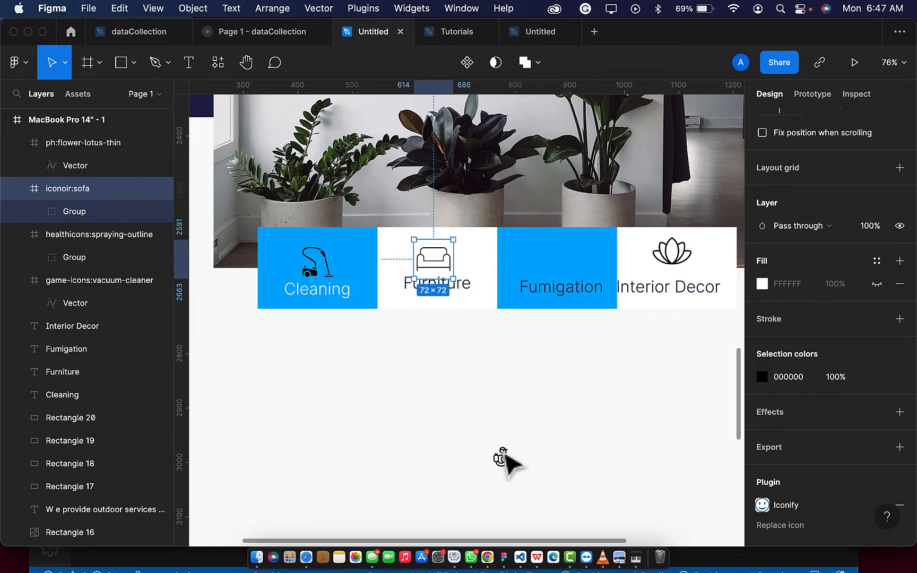
Enlarge the spraying icon to 102 × 102 and place it above the Fumigation label in its blue box
left_click(504, 458)
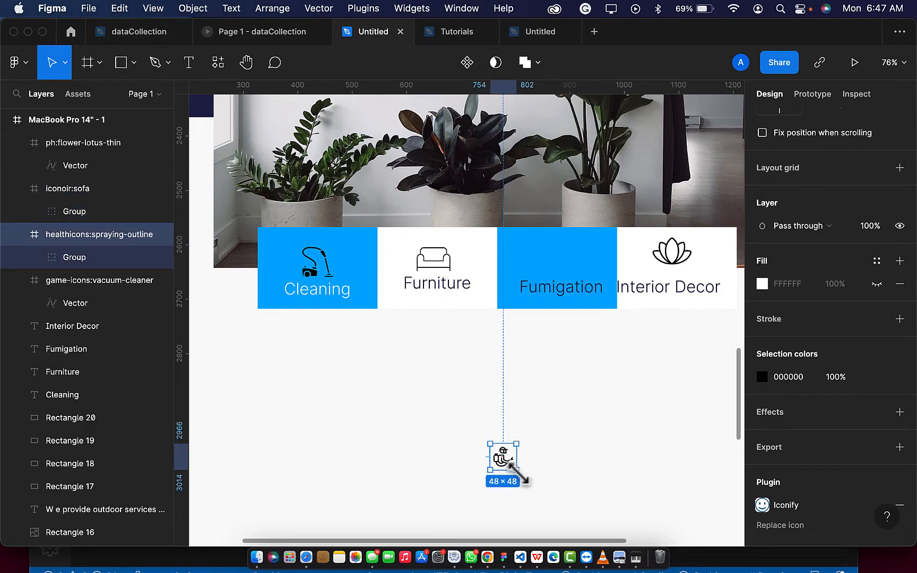
mouse_move(527, 479)
left_mouse_down()
mouse_move(516, 374)
mouse_move(543, 275)
left_mouse_up()
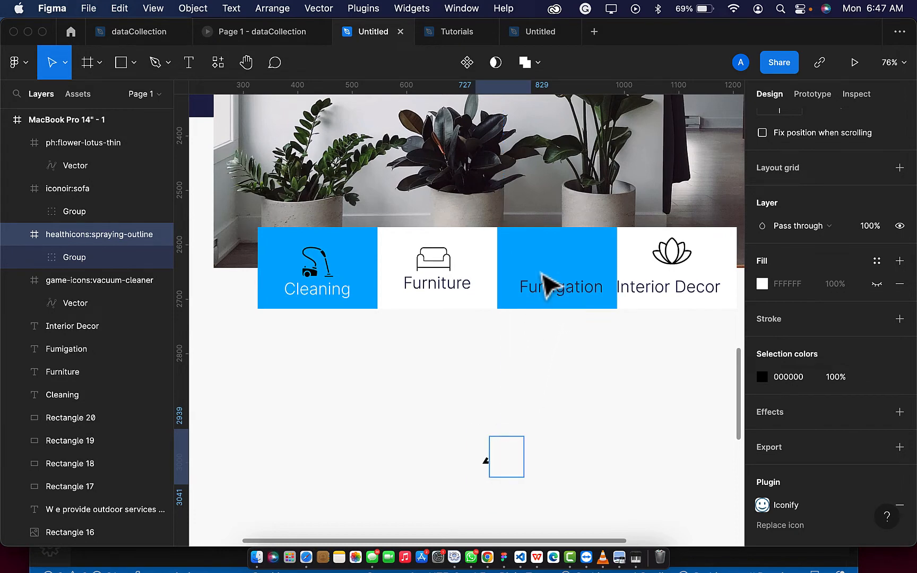
key("Escape")
left_click(557, 451)
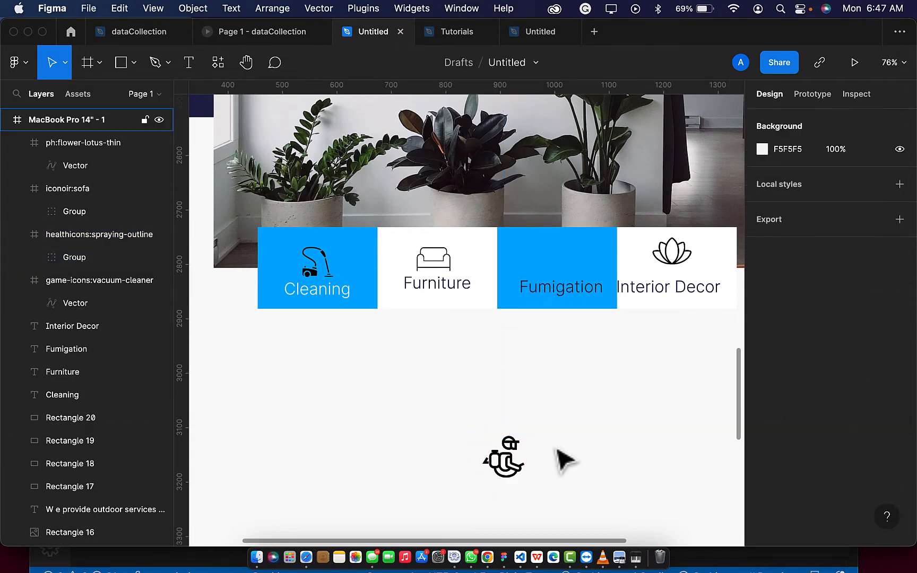
left_click(507, 467)
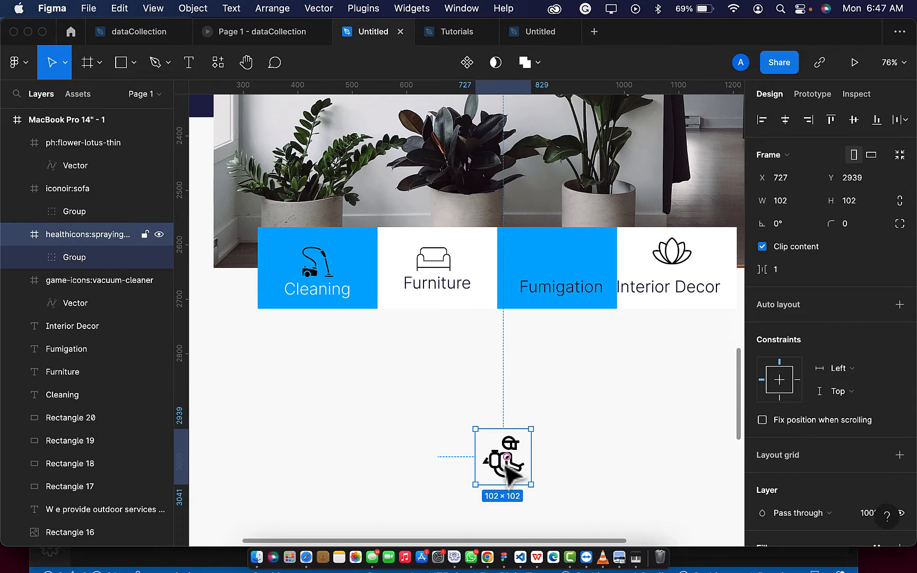
mouse_move(507, 467)
left_mouse_down()
mouse_move(554, 334)
mouse_move(557, 273)
left_mouse_up()
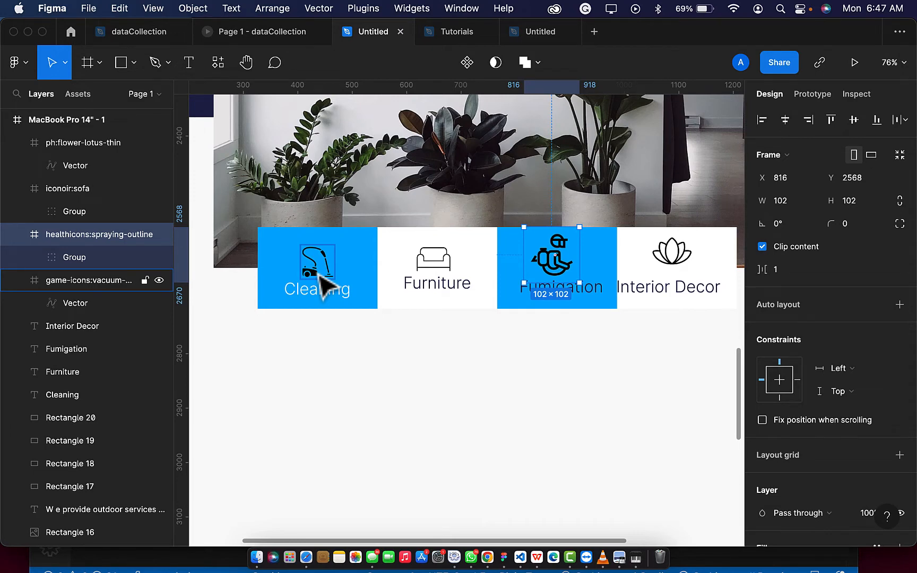
Recolor the vacuum-cleaner icon in the Cleaning box to white (FFFFFF)
left_click(325, 286)
scroll(754, 464, "down", 5)
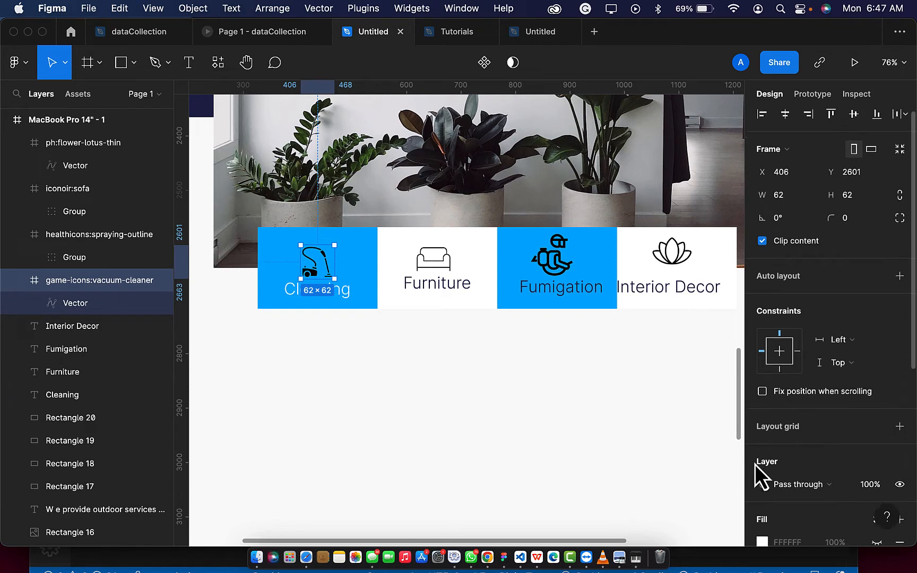
left_click(763, 493)
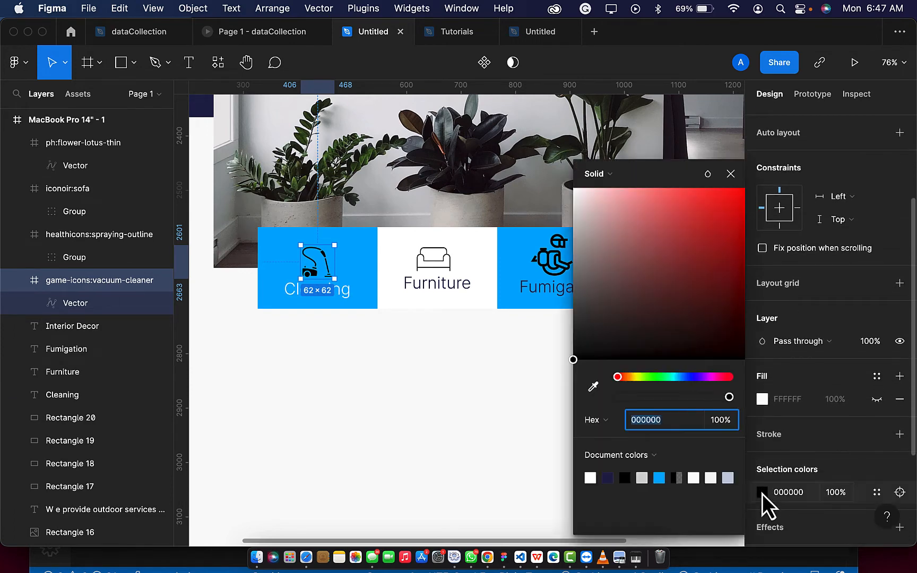
left_click(592, 478)
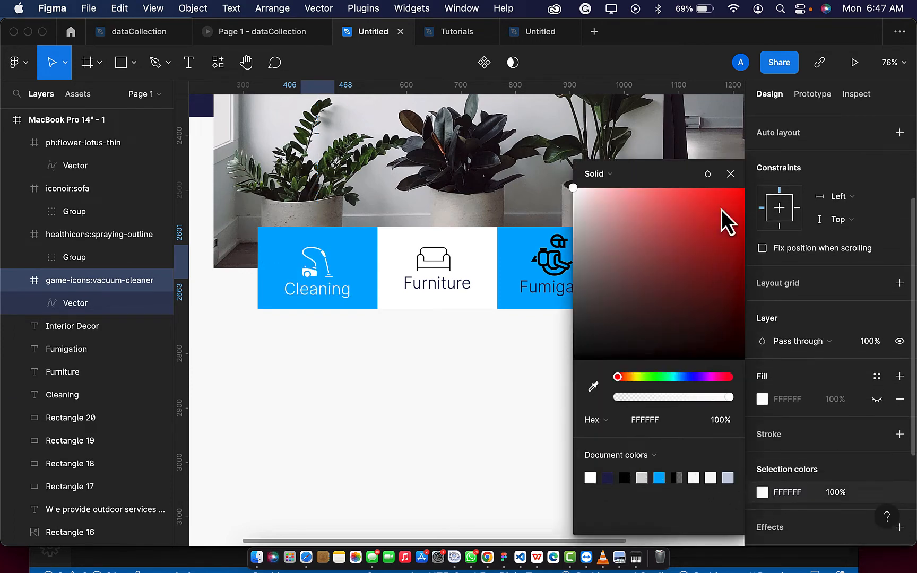
left_click(731, 173)
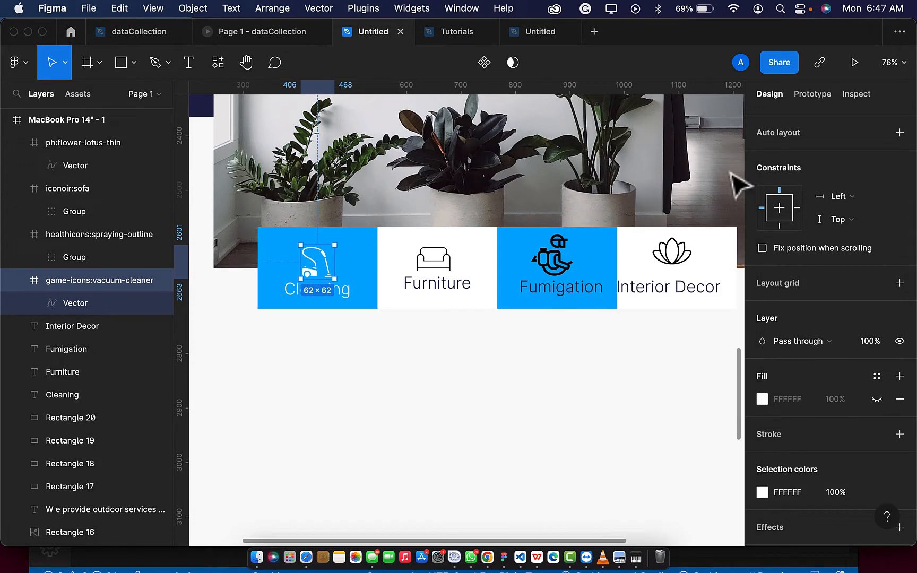
Recolor the spraying icon in the Fumigation box to white (FFFFFF)
left_click(558, 270)
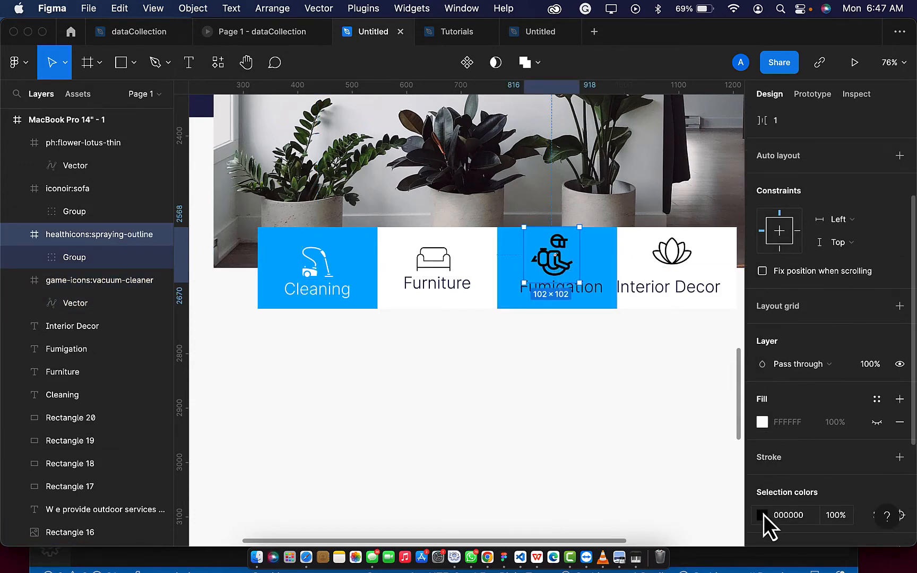
left_click(762, 515)
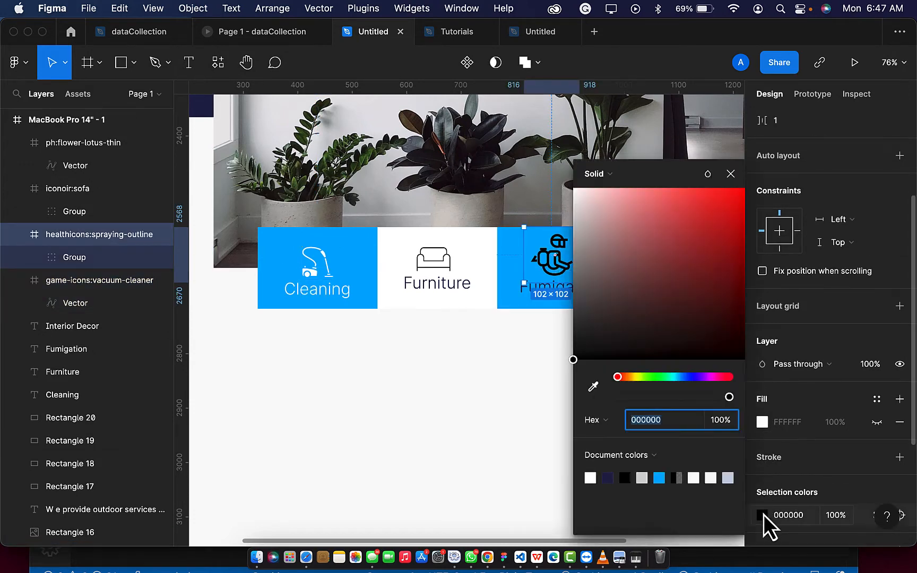
left_click(597, 482)
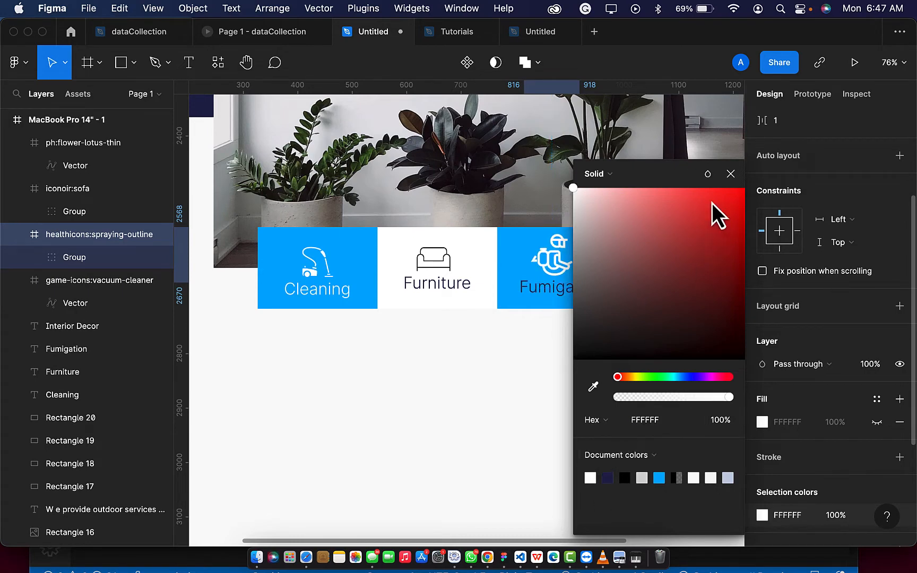
key("Escape")
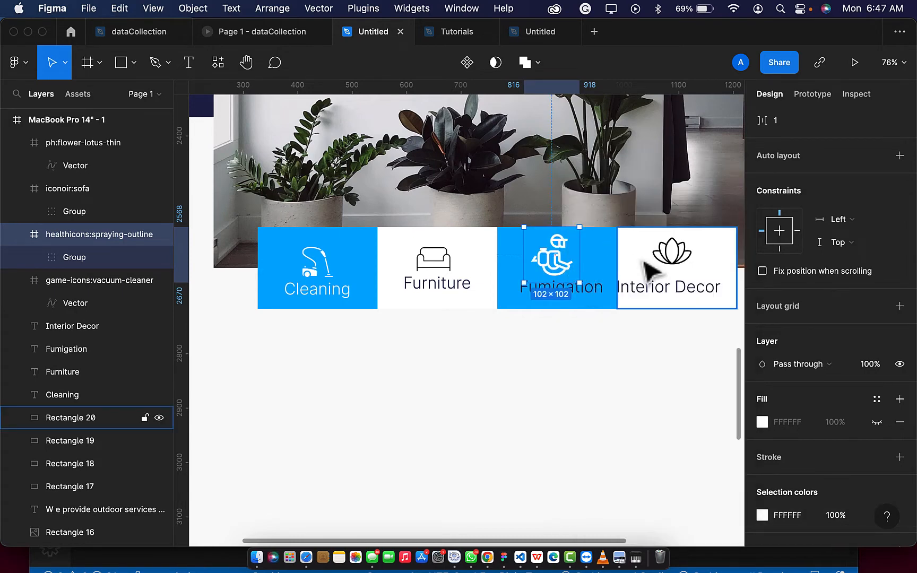
Scale the Fumigation box's spraying icon down to 82 × 82 around its center
scroll(651, 249, "down", 3)
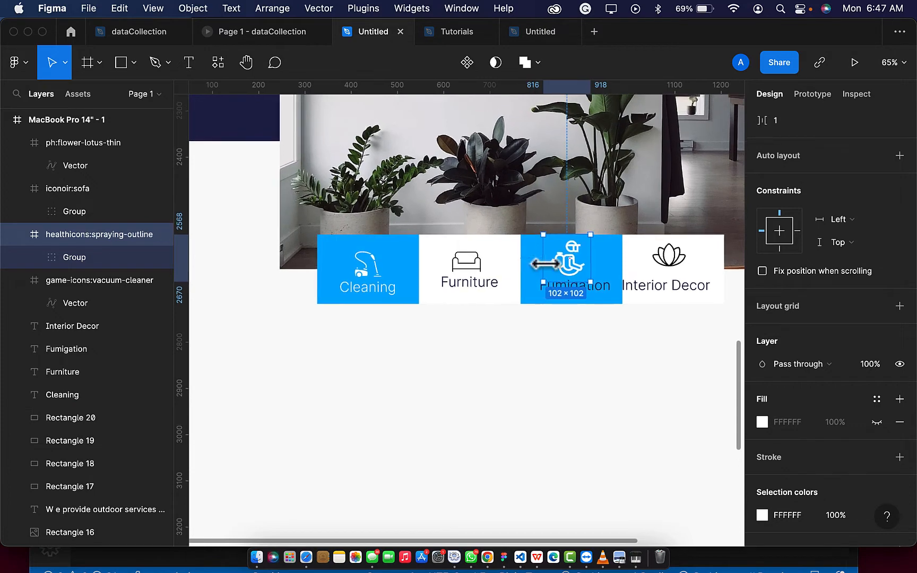
scroll(578, 273, "up", 2)
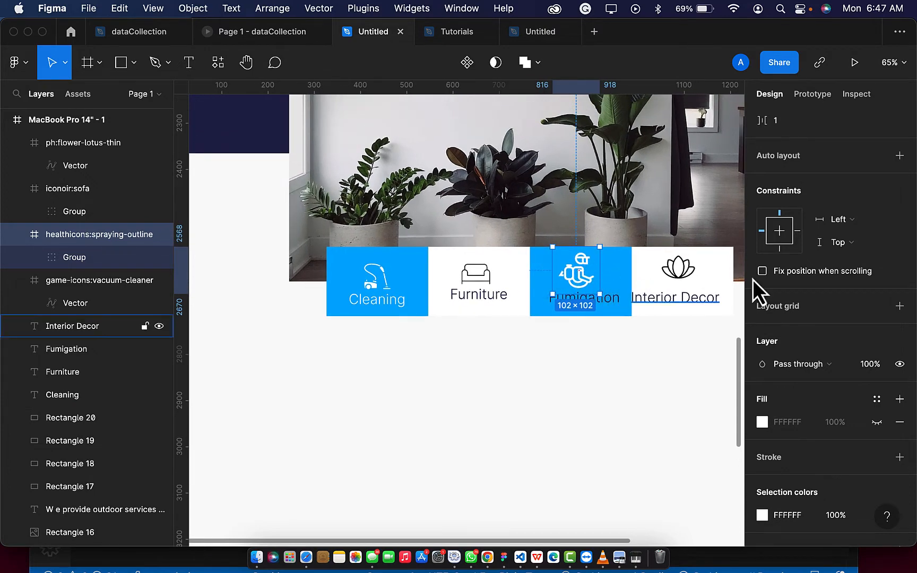
scroll(754, 279, "up", 1)
scroll(758, 279, "up", 4)
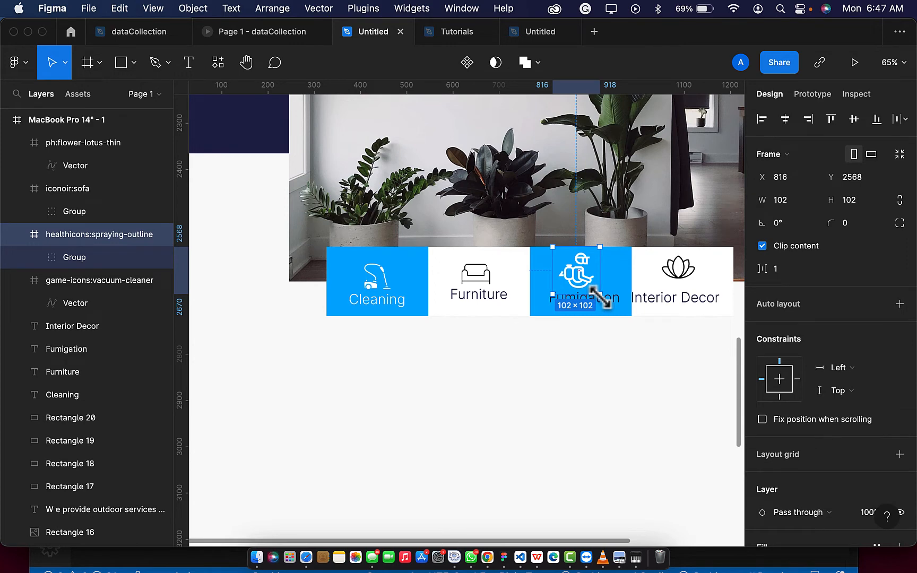
left_click_drag(600, 295, 595, 290)
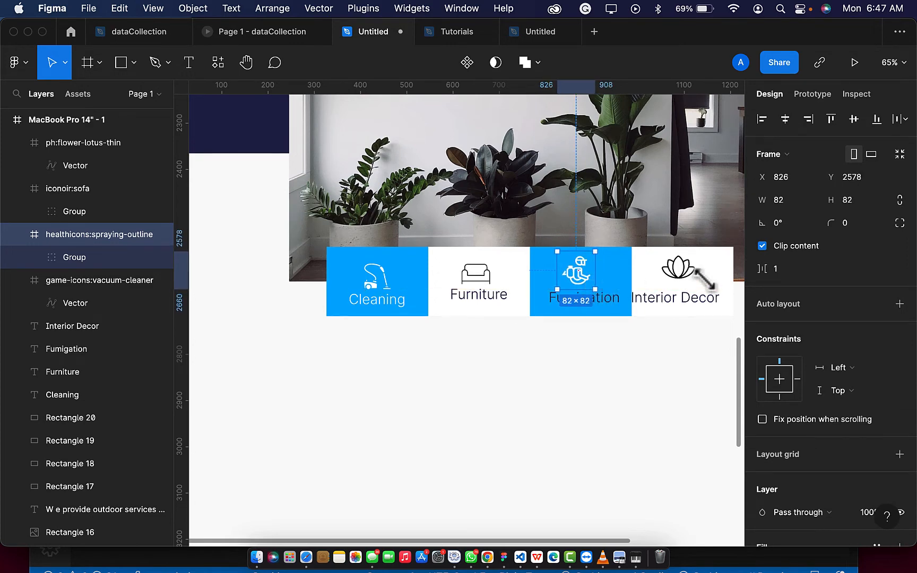
Line up the four service icons vertically, with the vacuum at Y 2597, sofa at 2592, sprayer at 2587 and lotus at 2590
left_click(390, 300)
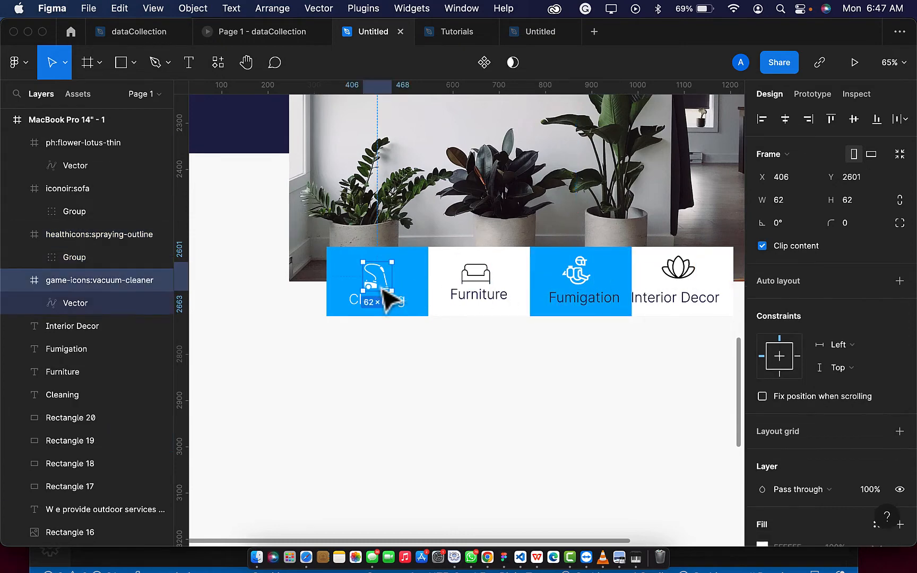
left_click_drag(384, 291, 384, 289)
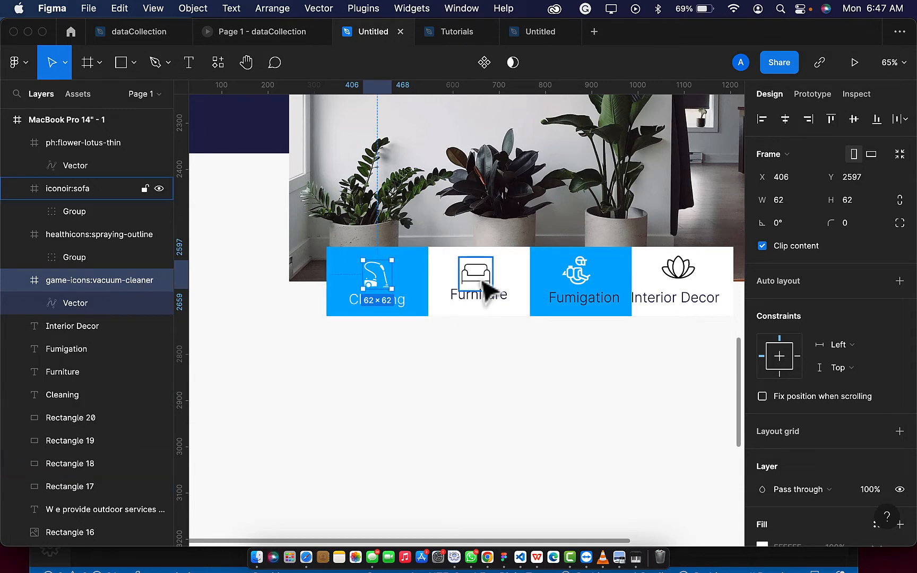
left_click_drag(483, 290, 486, 289)
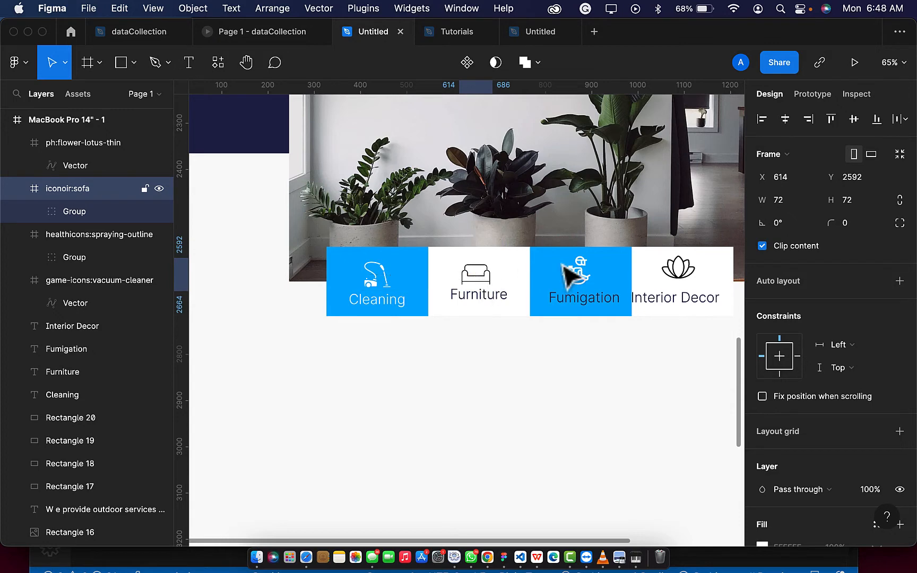
left_click(584, 286)
left_click_drag(582, 285, 584, 287)
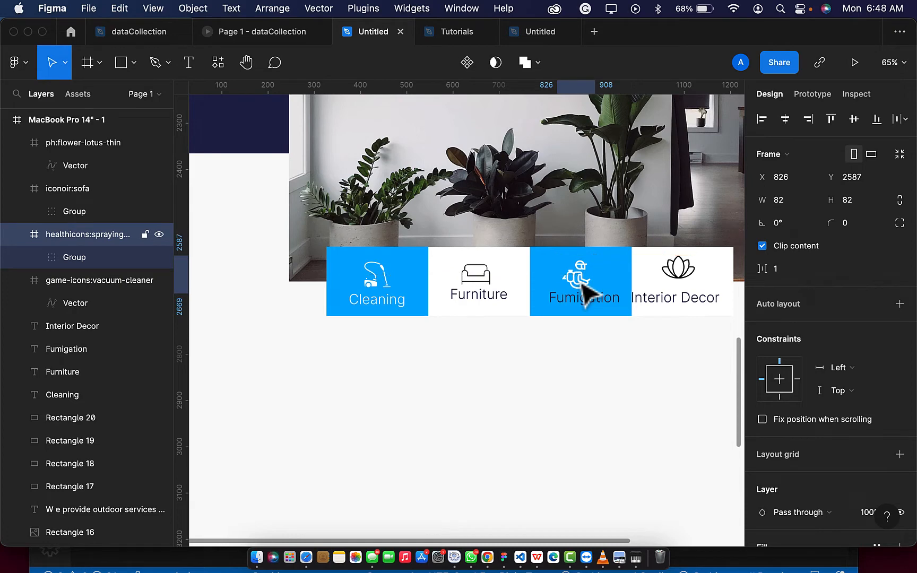
left_click(685, 285)
left_click_drag(683, 279, 681, 277)
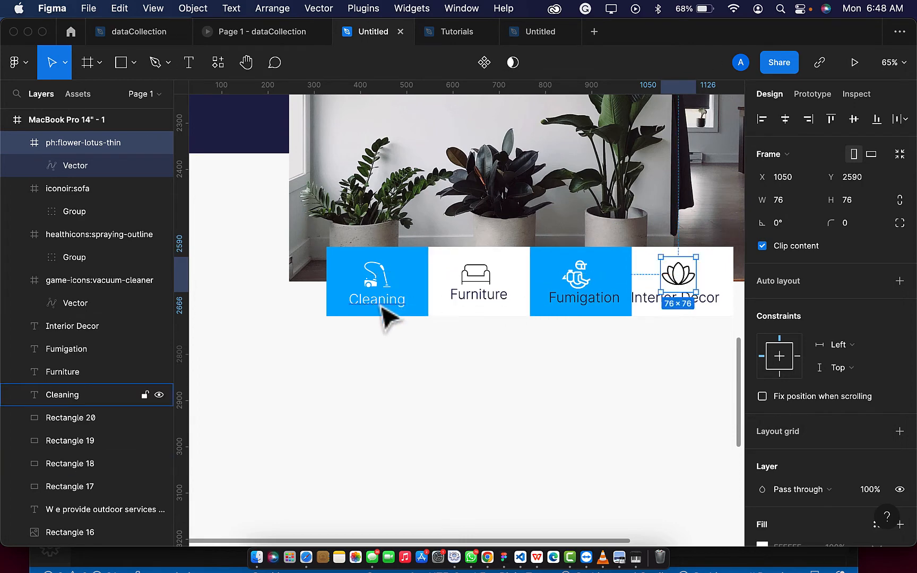
Move the Cleaning, Furniture, Fumigation and Interior Decor labels slightly down onto one common line beneath their icons
left_click(381, 307)
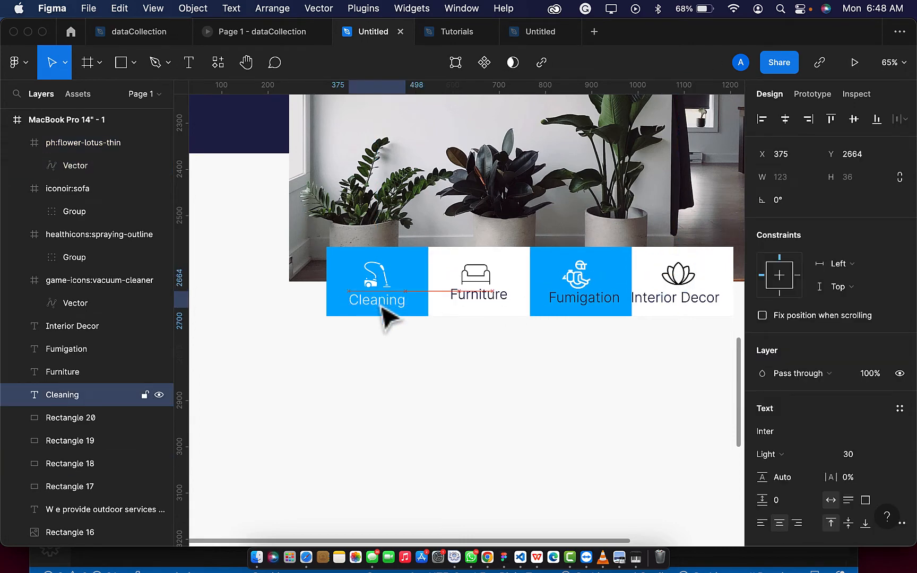
left_click(472, 297)
left_click_drag(469, 302, 471, 306)
left_click(599, 306)
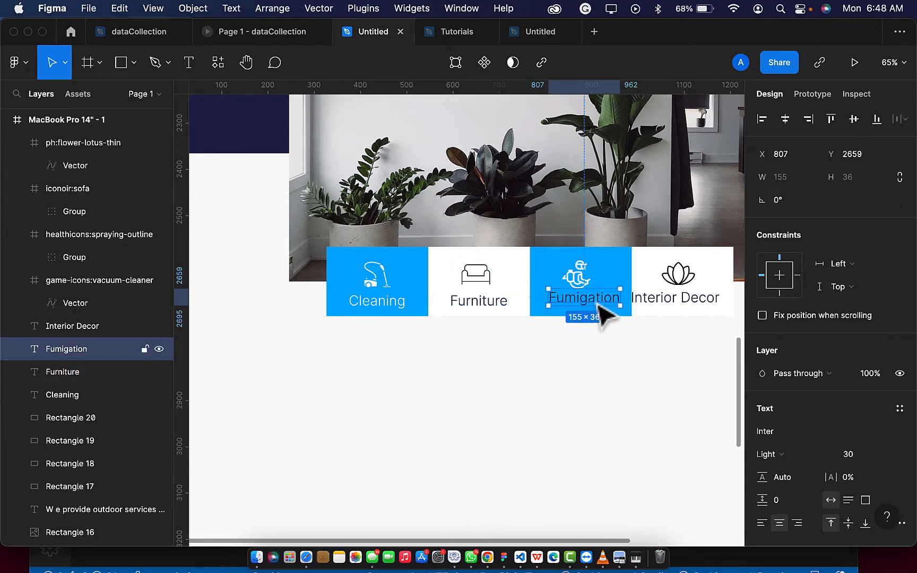
left_click_drag(600, 306, 600, 309)
left_click(664, 308)
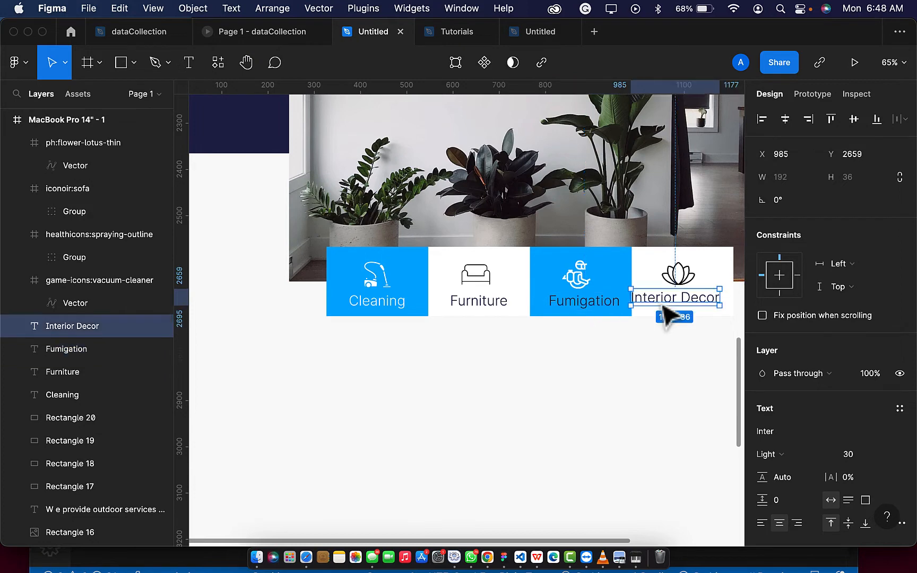
Lower the Interior Decor label to Y 2666 in line with the other labels, and group the vacuum cleaner icon with the Cleaning label
left_click_drag(664, 307, 664, 310)
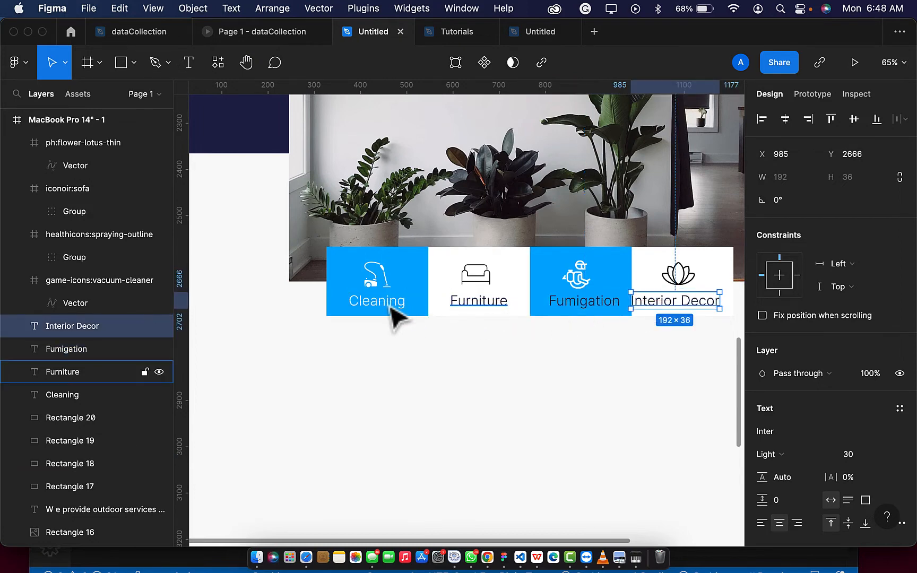
left_click(389, 313)
left_click(372, 278, "shift")
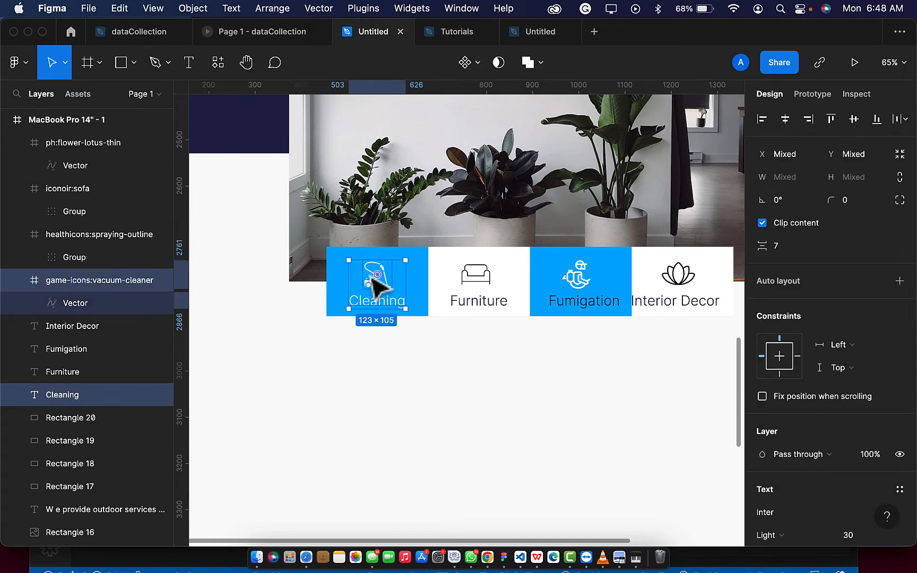
key("super+g")
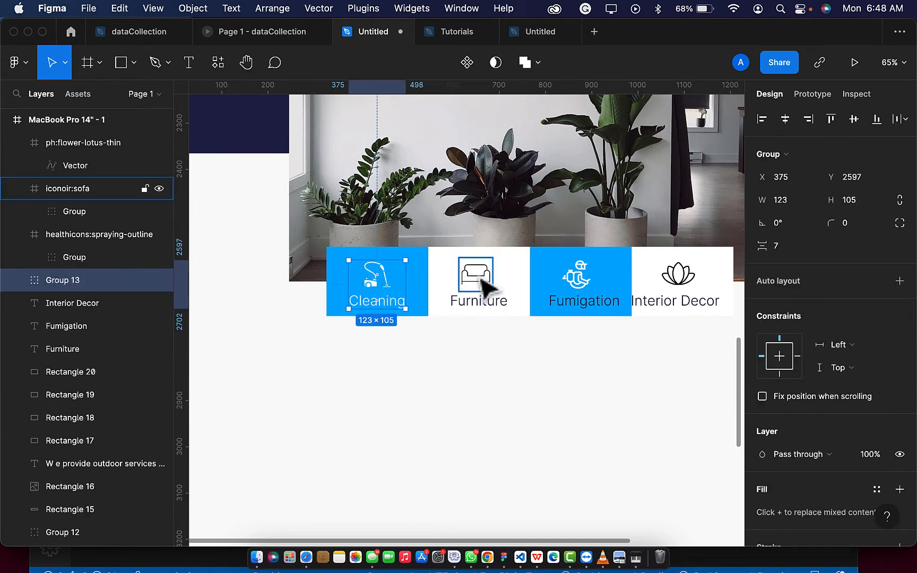
Group the sofa icon with the Furniture label
left_click(478, 279)
left_click(489, 309)
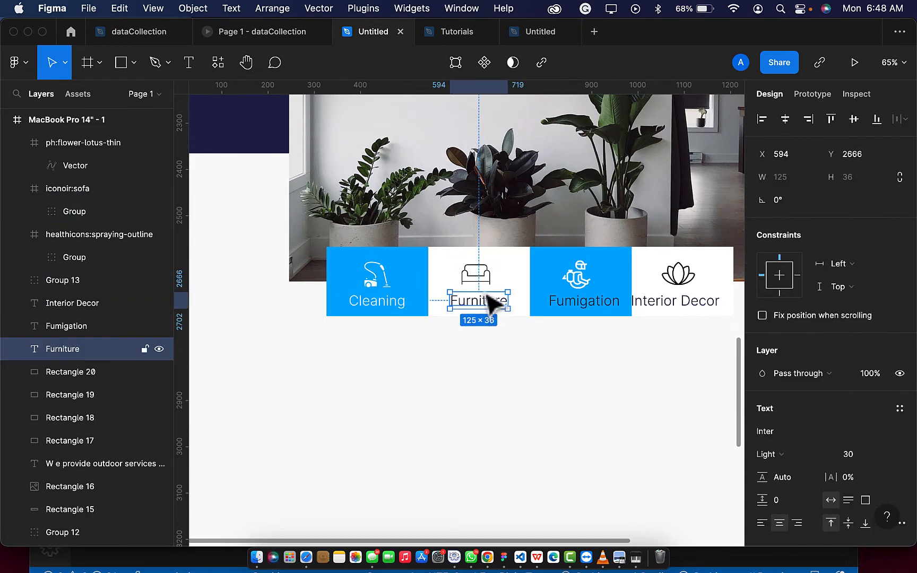
left_click(484, 292, "shift")
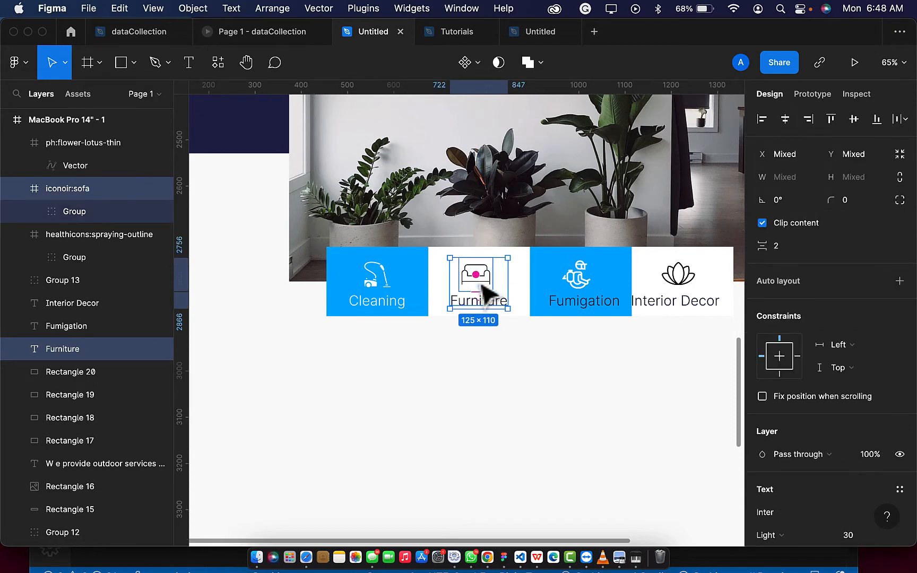
key("super+g")
Recolour the Fumigation label white with the eyedropper to match its icon
left_click(586, 292)
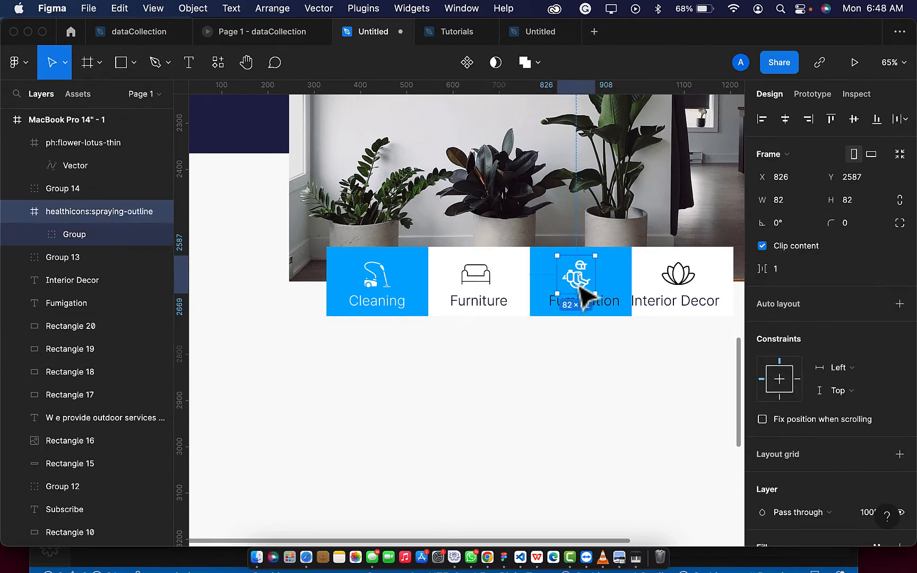
left_click(616, 316, "shift")
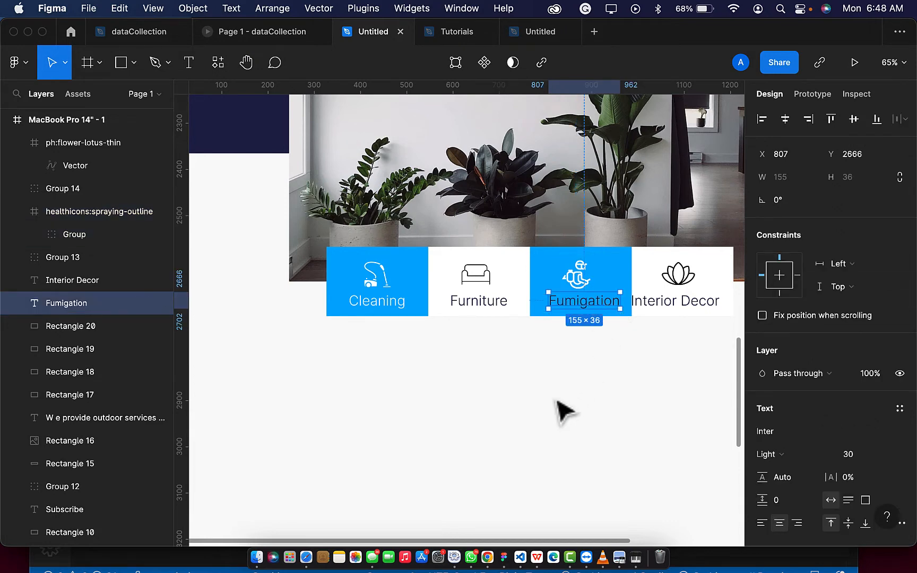
key("i")
key("Escape")
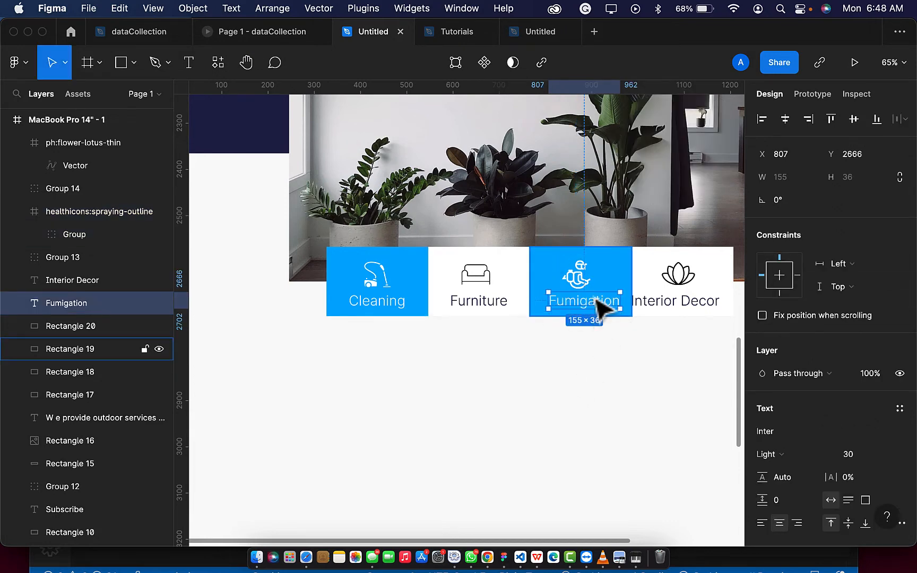
Centre the spraying icon and the Fumigation label horizontally on each other and group them
left_click(583, 291, "shift")
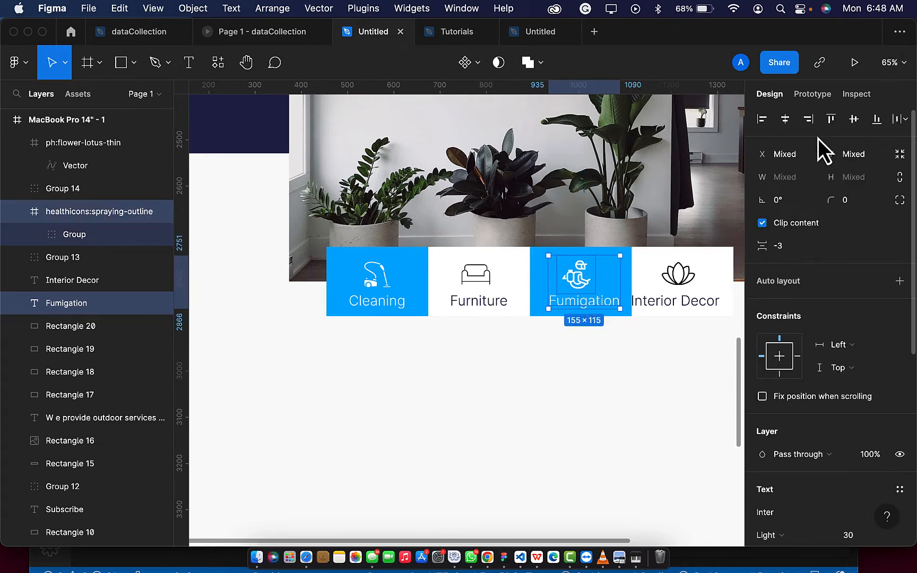
left_click(789, 126)
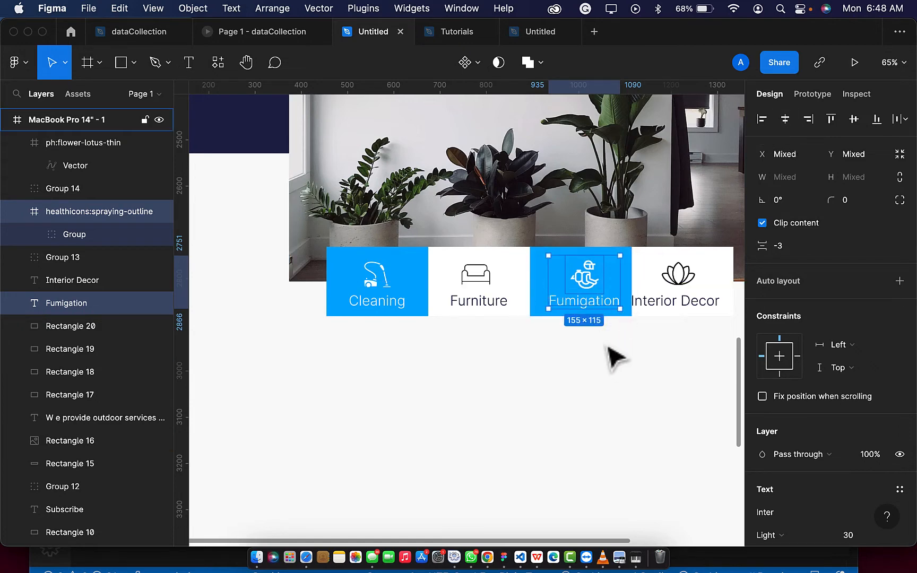
key("super+g")
Nudge the Interior Decor label right to X 987 and group it with the lotus icon centred horizontally above it
left_click(683, 283)
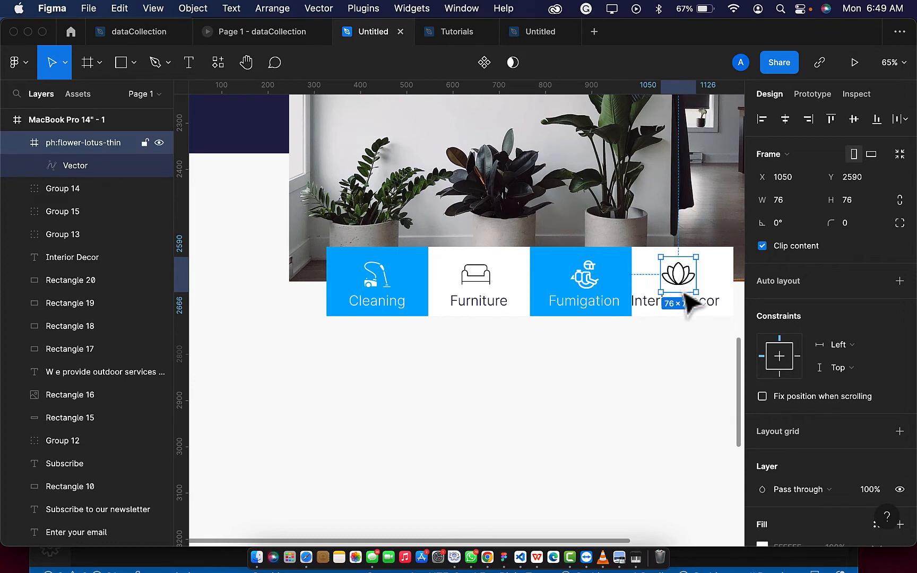
left_click(706, 307)
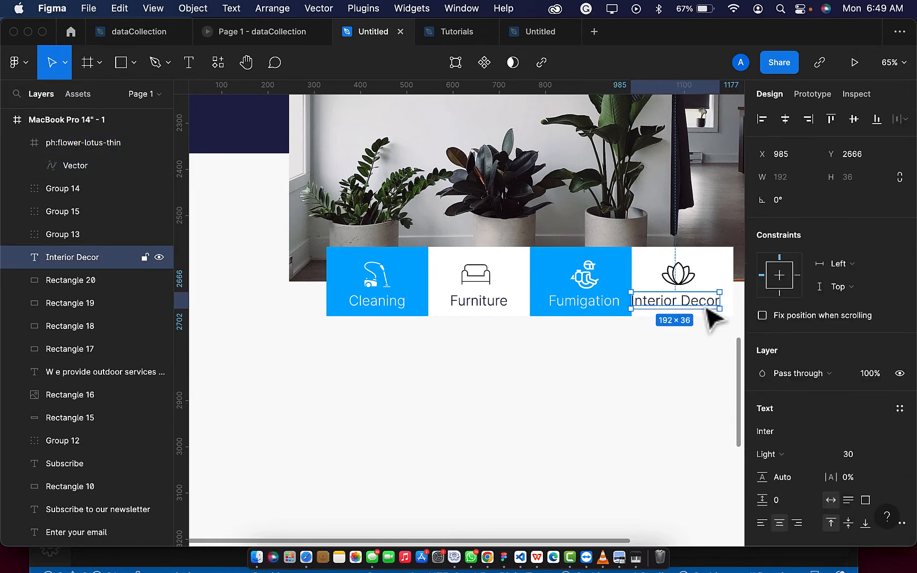
key("Right")
key("Right")
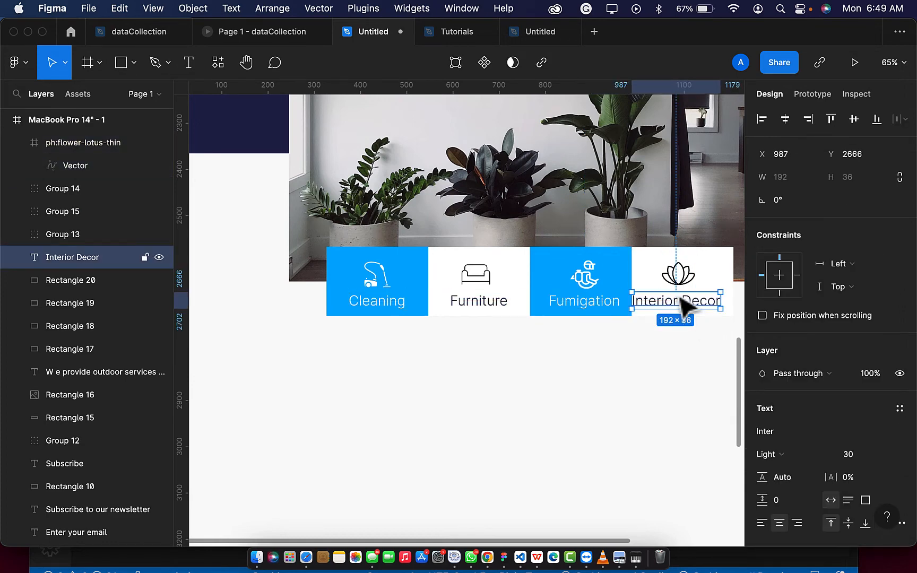
left_click(682, 291, "shift")
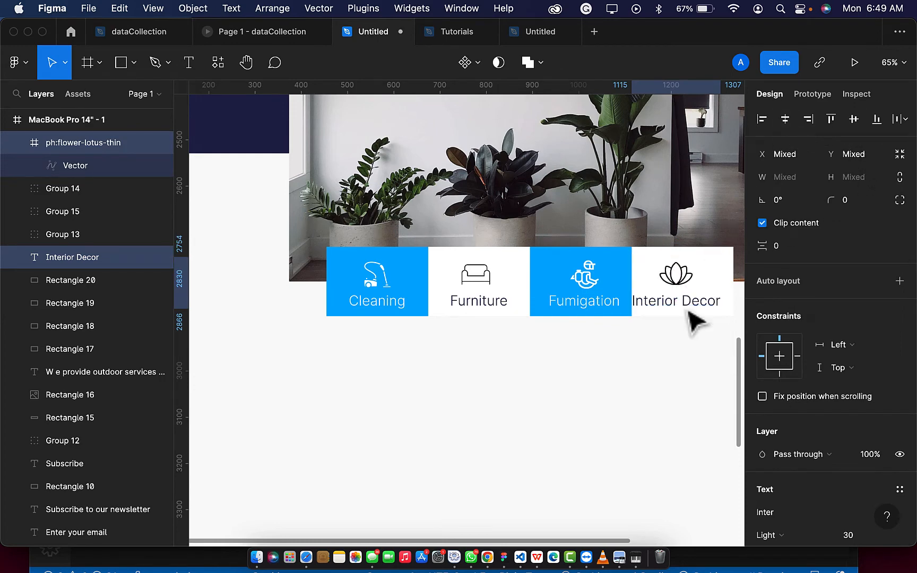
key("super+g")
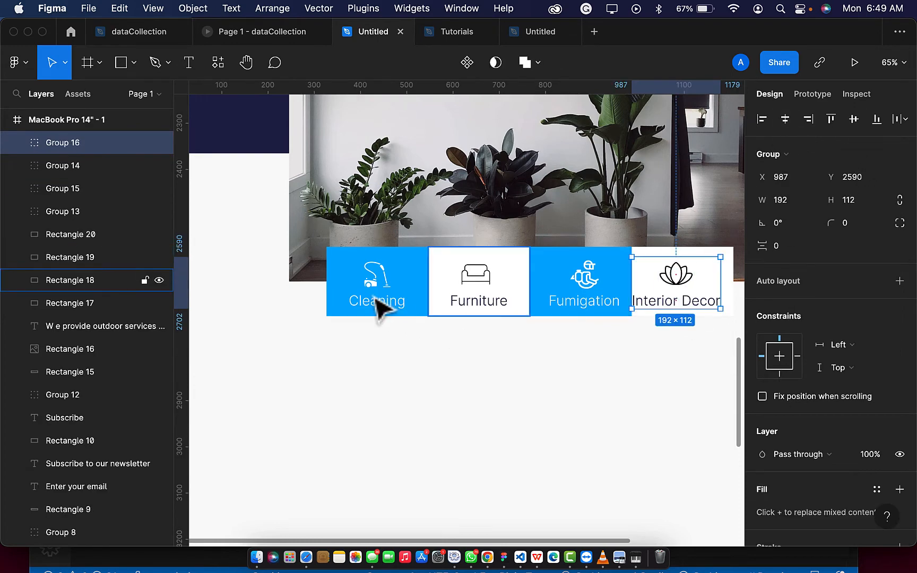
double_click(379, 289)
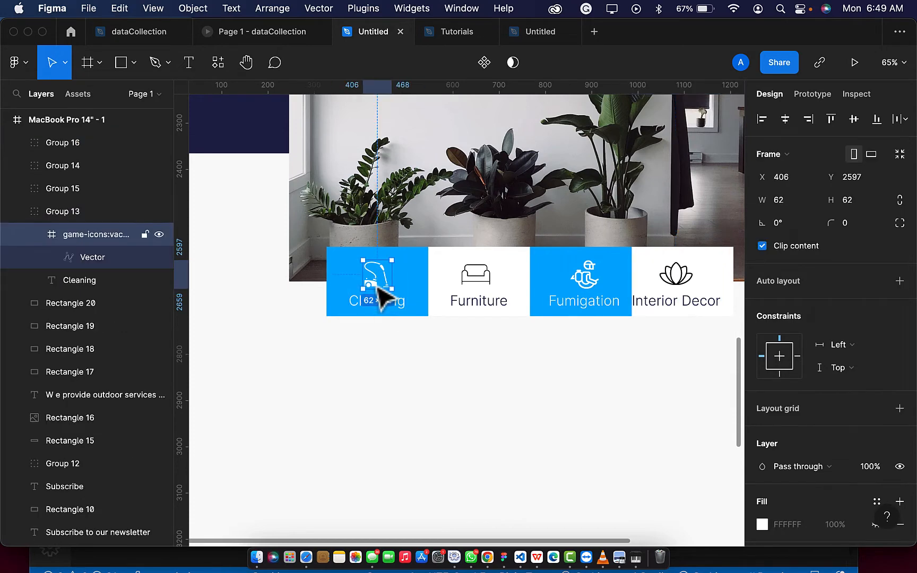
left_click(397, 307, "shift")
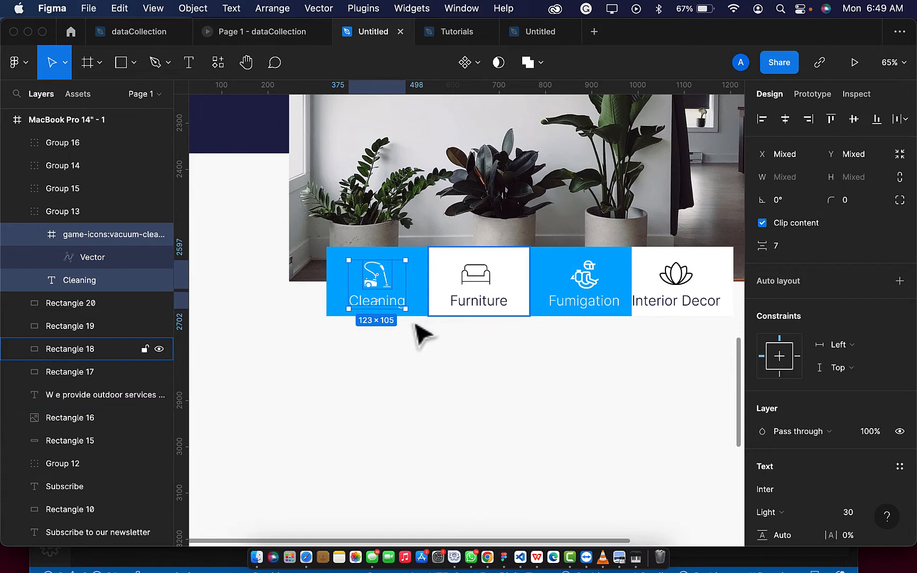
left_click(422, 361)
Centre the Cleaning icon-and-label group horizontally and vertically in its blue rectangle and group the two
left_click(409, 312)
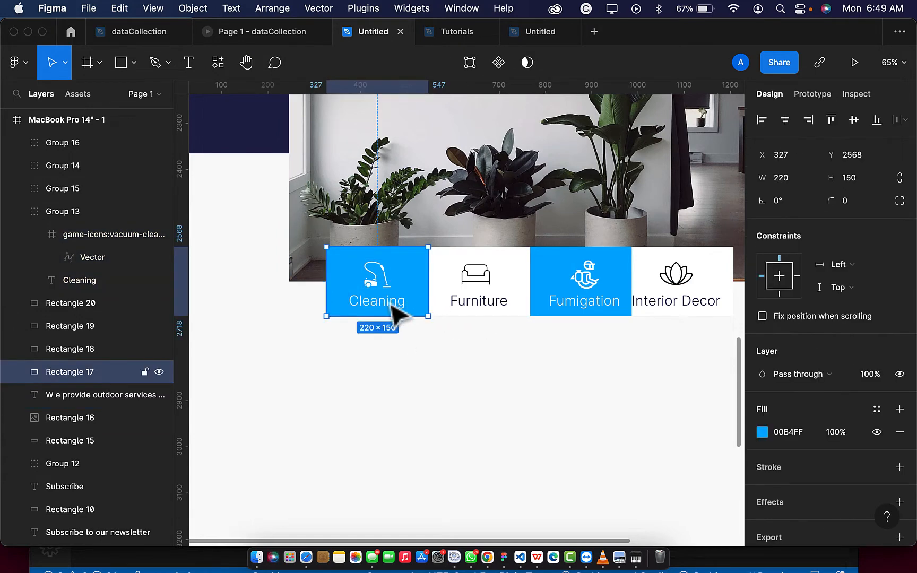
left_click(395, 314, "shift")
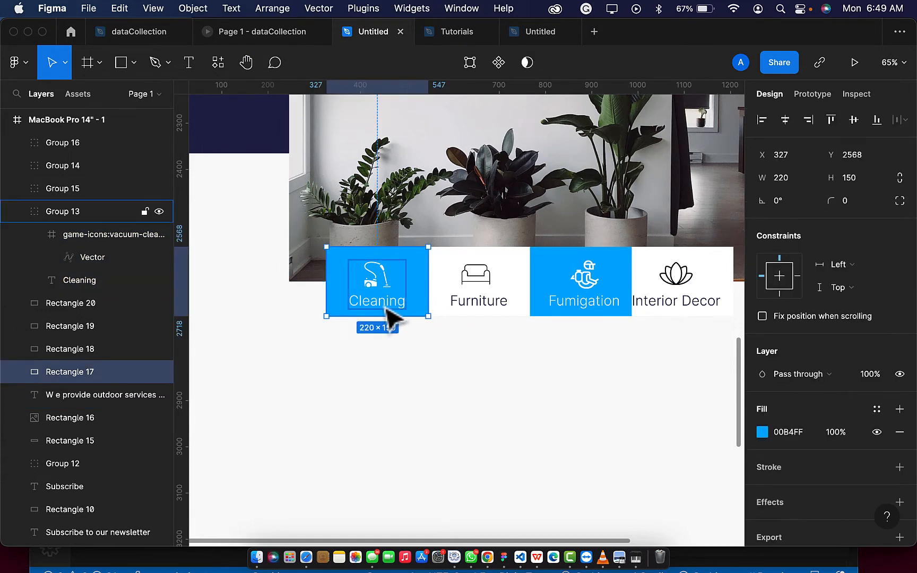
left_click(786, 120)
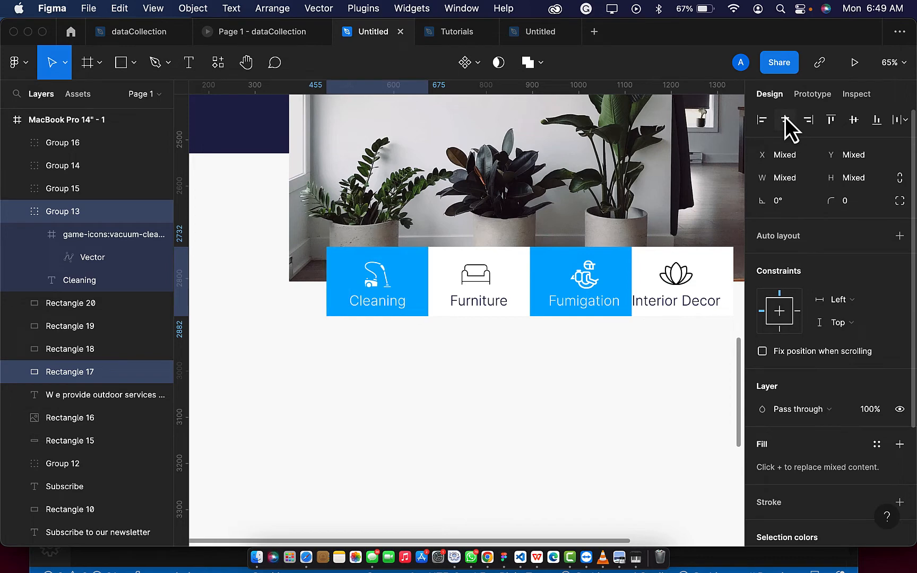
left_click(853, 121)
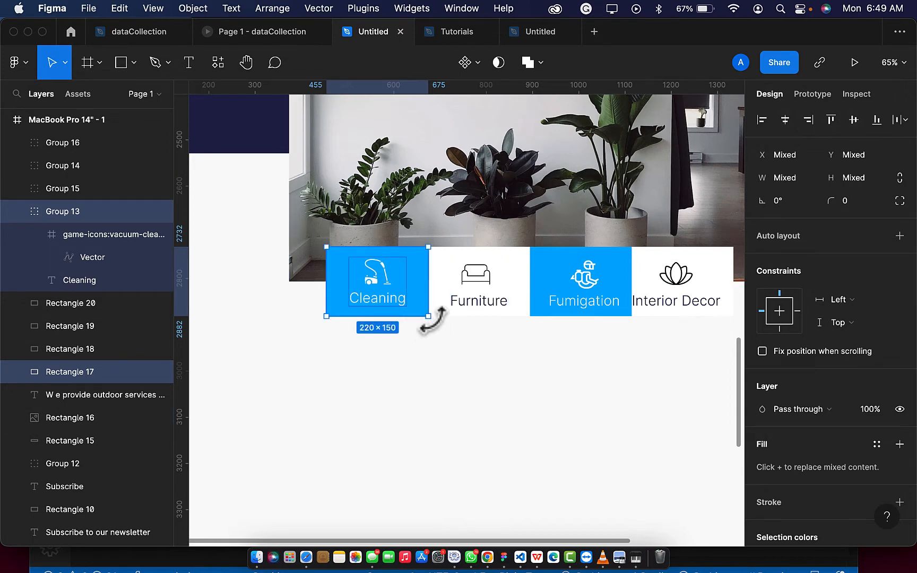
key("super+g")
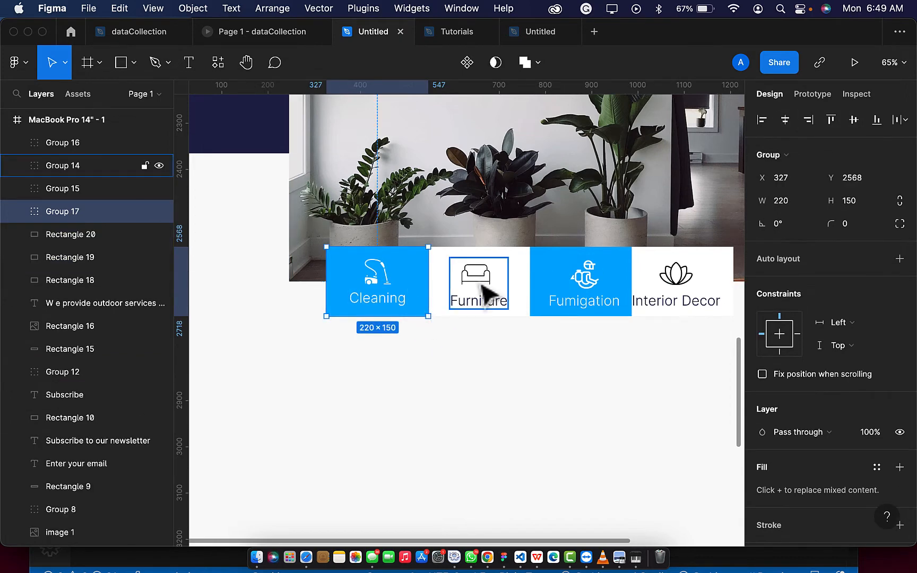
Centre the Furniture icon-and-label group horizontally and vertically in its white rectangle and group the two
left_click(483, 290)
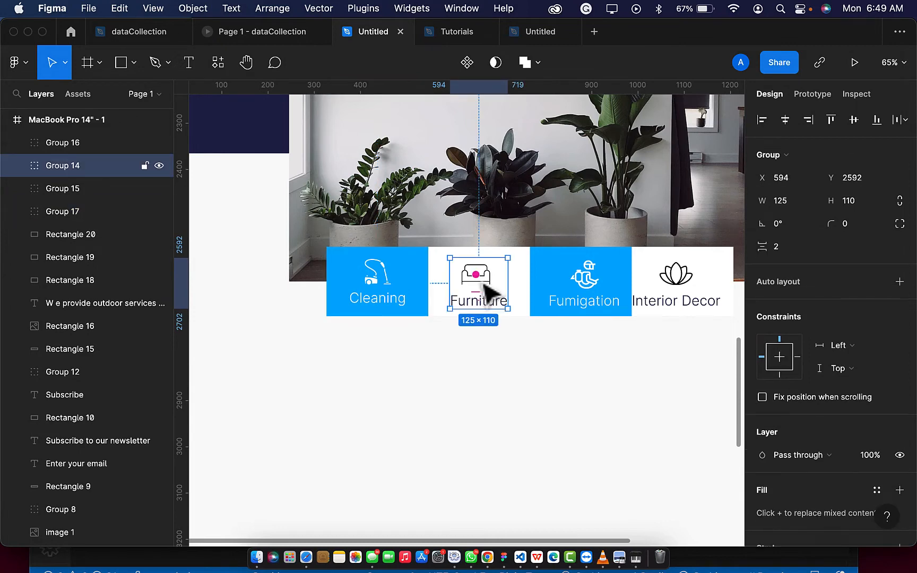
left_click(524, 302, "shift")
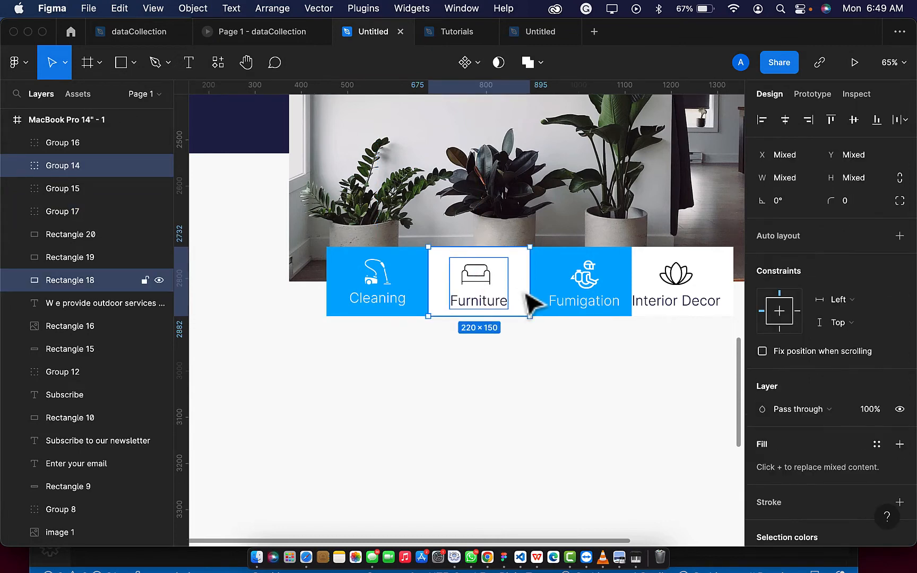
left_click(784, 127)
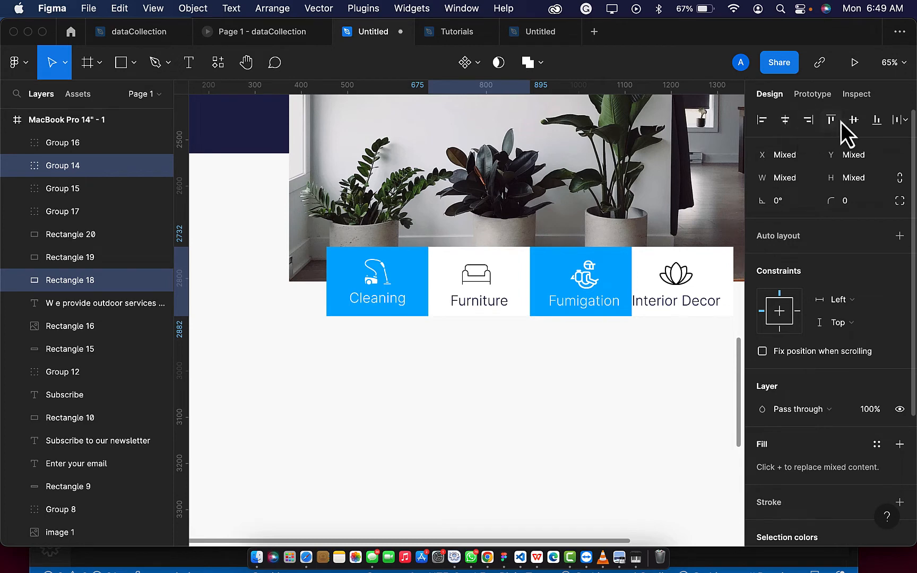
left_click(854, 120)
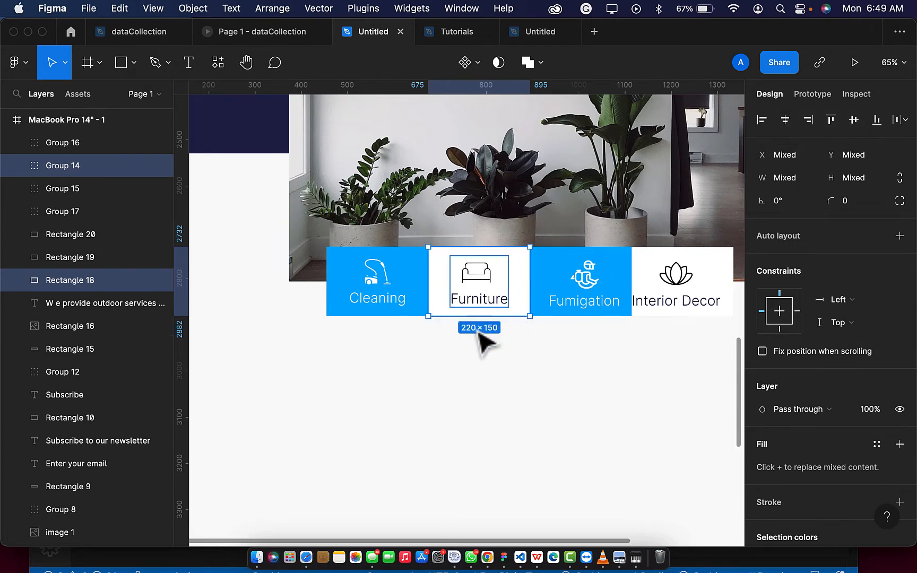
key("super+g")
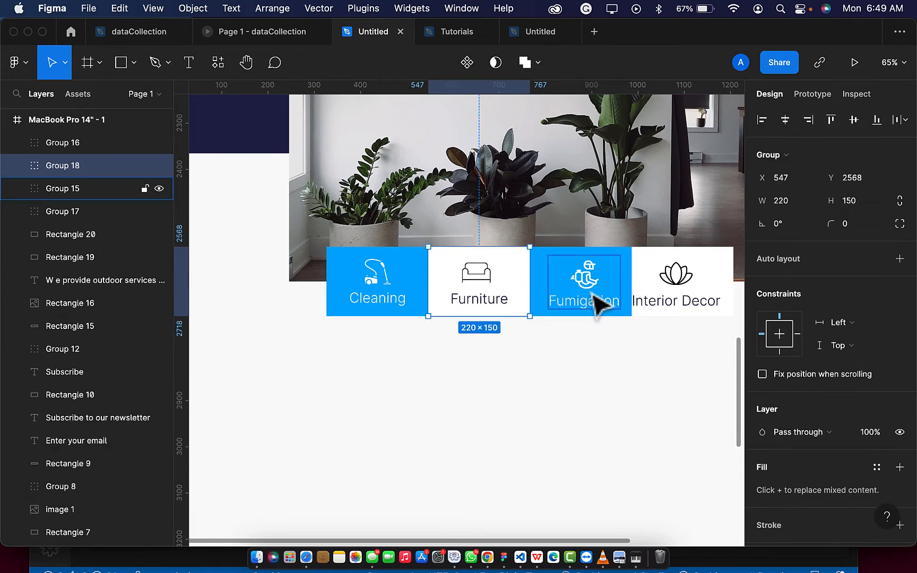
Centre the Fumigation icon-and-label group horizontally and vertically in its blue rectangle and group the two
left_click(599, 306)
left_click(549, 313, "shift")
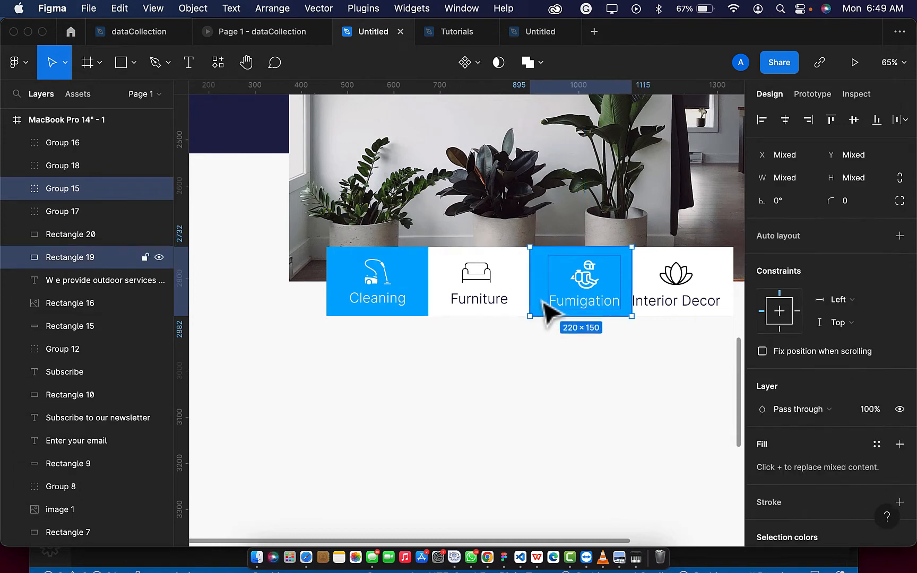
left_click(791, 123)
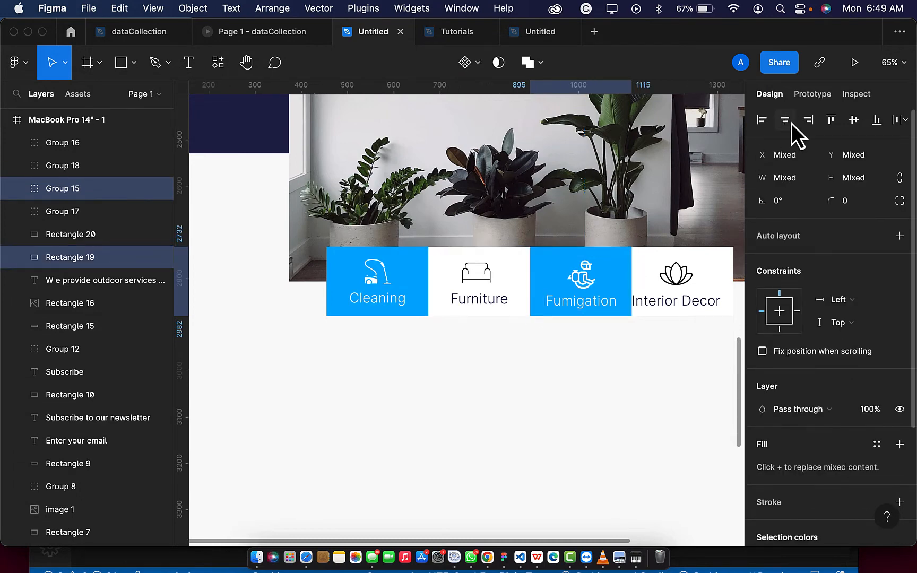
left_click(855, 121)
key("super+g")
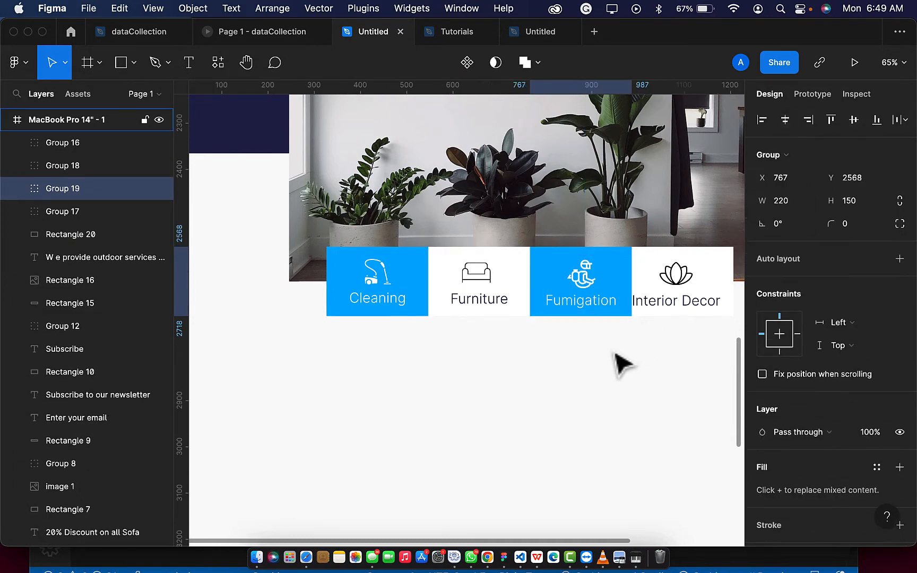
Centre the Interior Decor icon-and-label group horizontally and vertically in its white rectangle and group the two
left_click(681, 304)
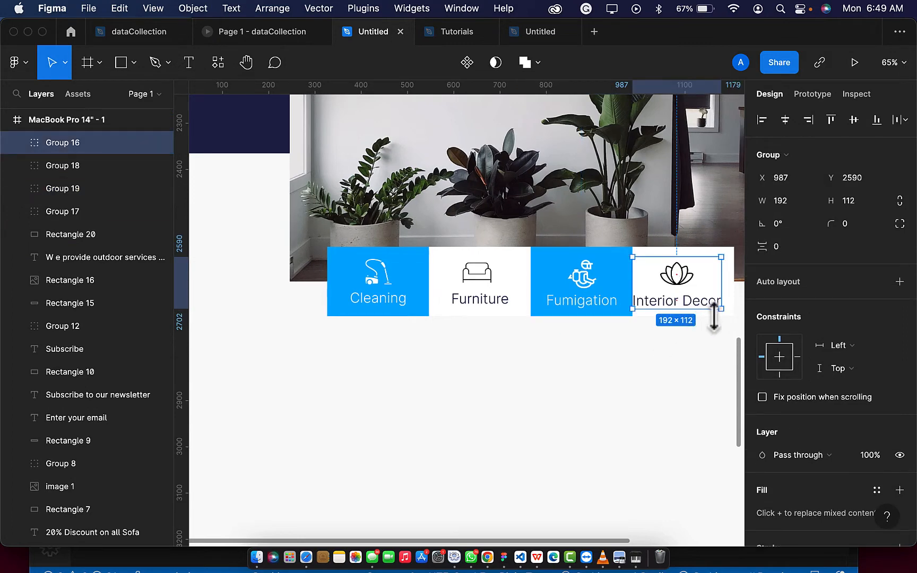
left_click(735, 287, "shift")
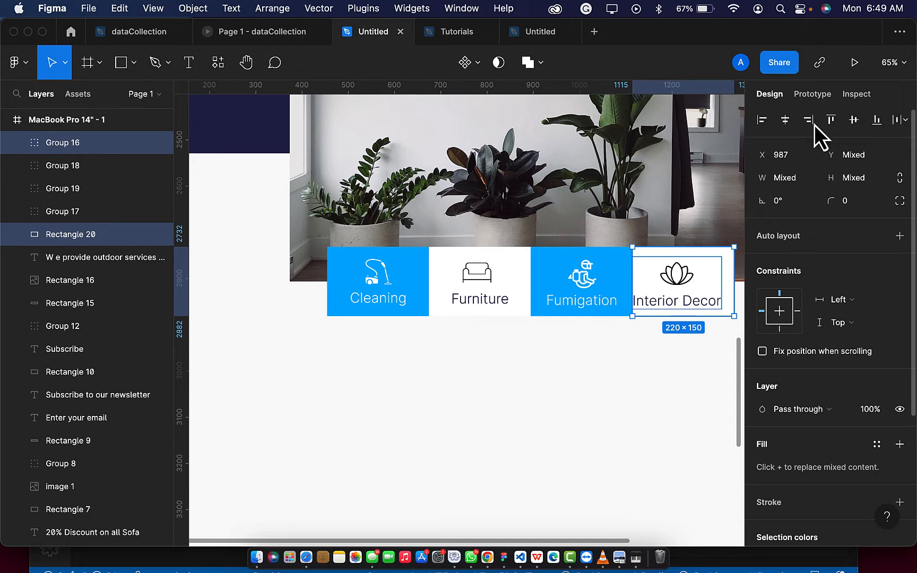
left_click(784, 119)
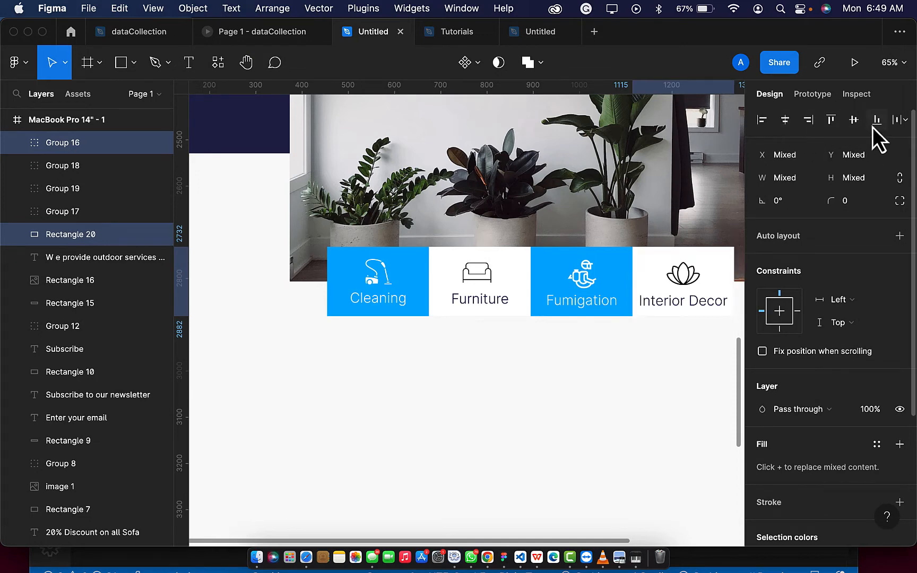
left_click(855, 122)
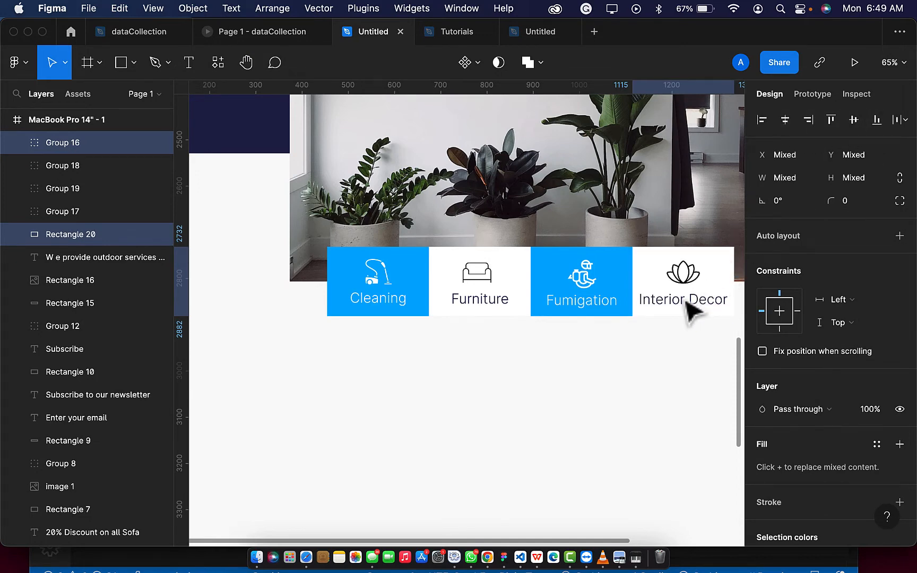
key("super+g")
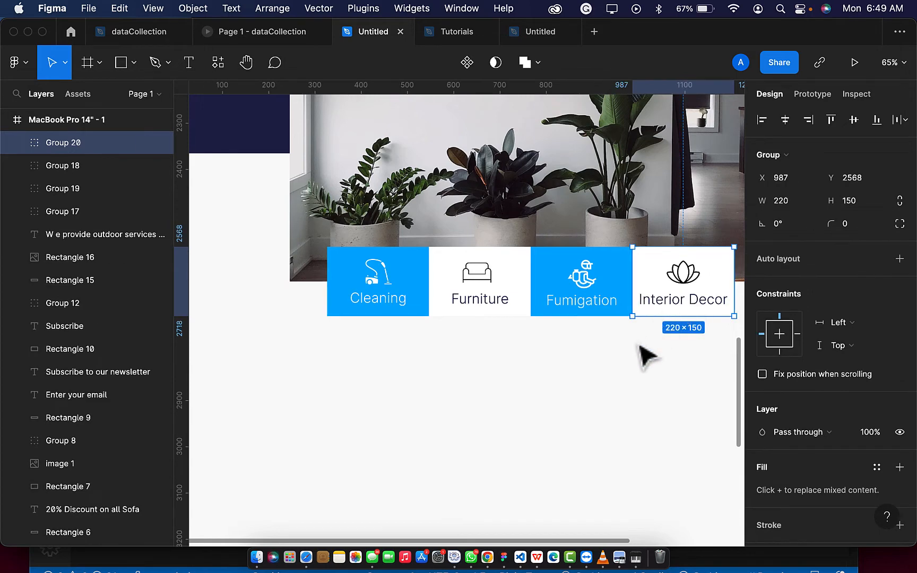
Combine the four service tiles from Cleaning to Interior Decor into a single group
left_click(700, 344)
left_click_drag(708, 328, 326, 295)
key("super+g")
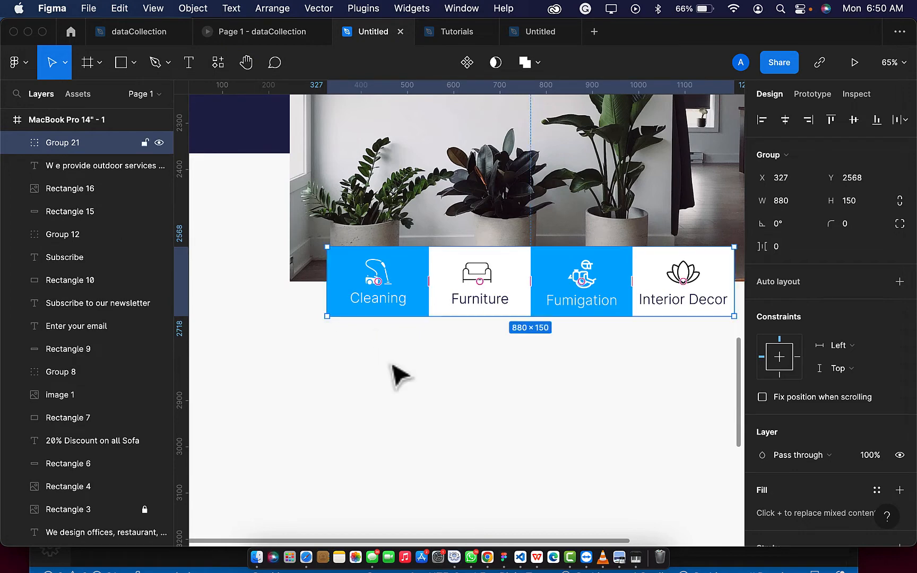
Draw a rectangle about 303 × 418 in the empty page area below the service tiles
scroll(399, 390, "down", 5)
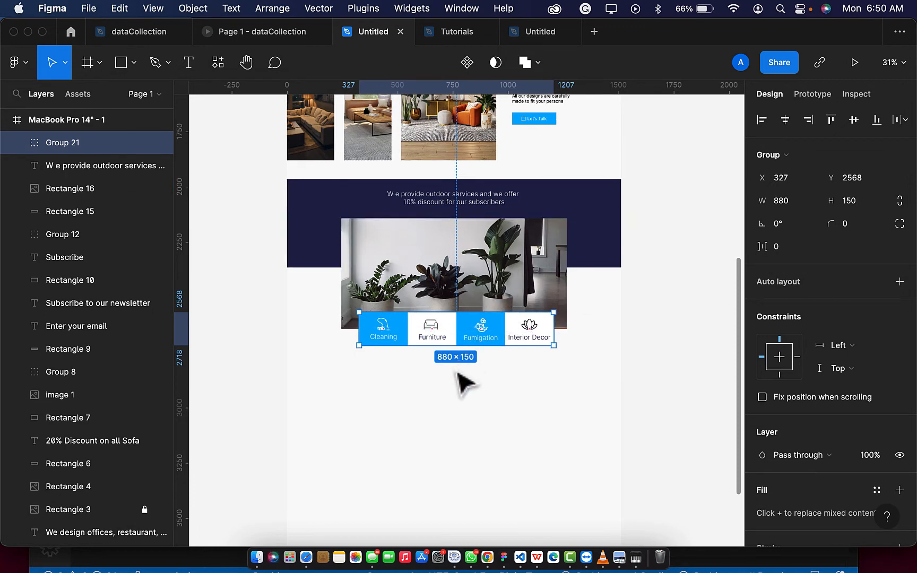
left_click(366, 464)
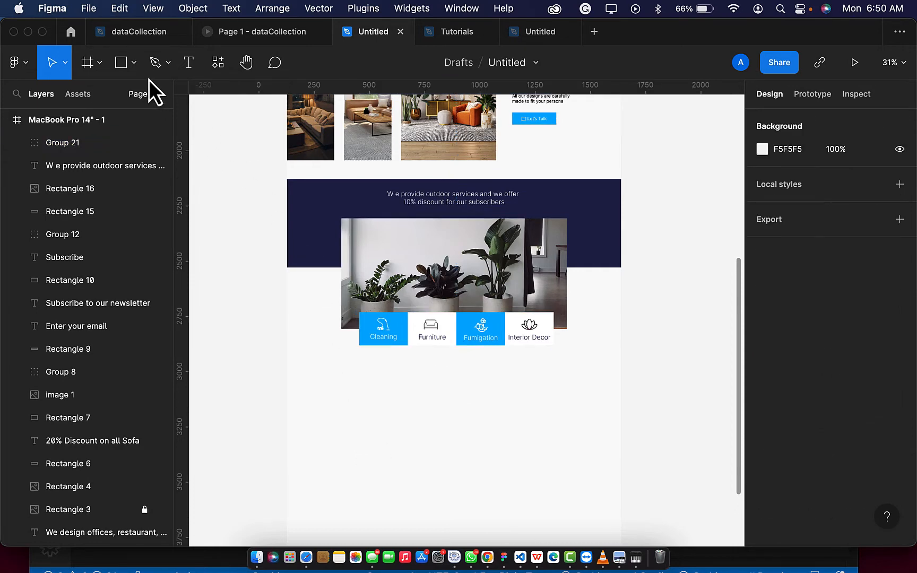
left_click(121, 65)
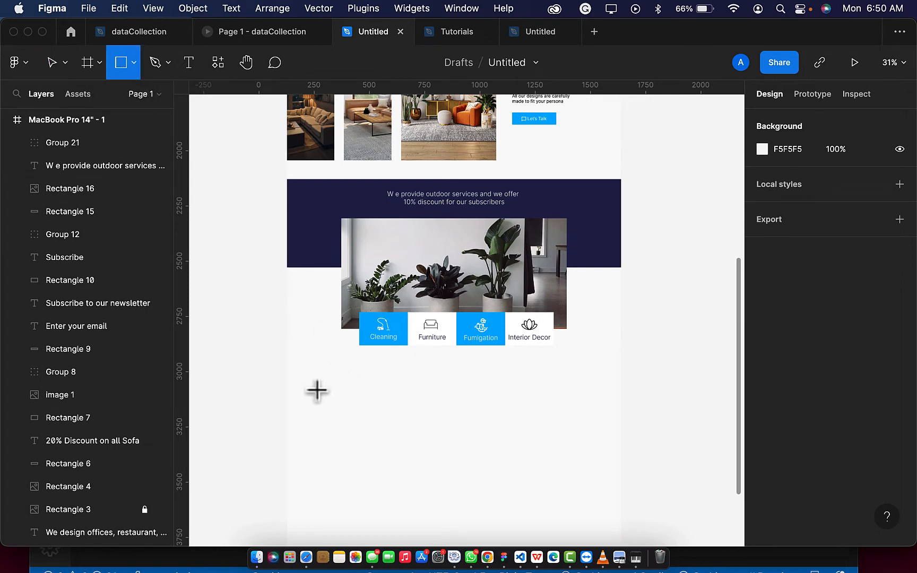
left_click_drag(317, 387, 384, 481)
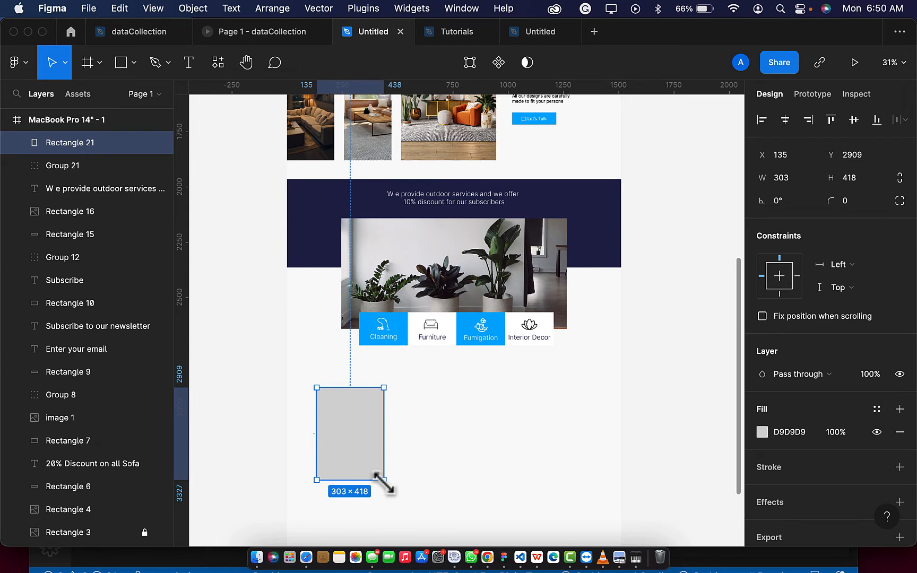
Set the new rectangle's width to 336 and its height to 415
left_click(798, 185)
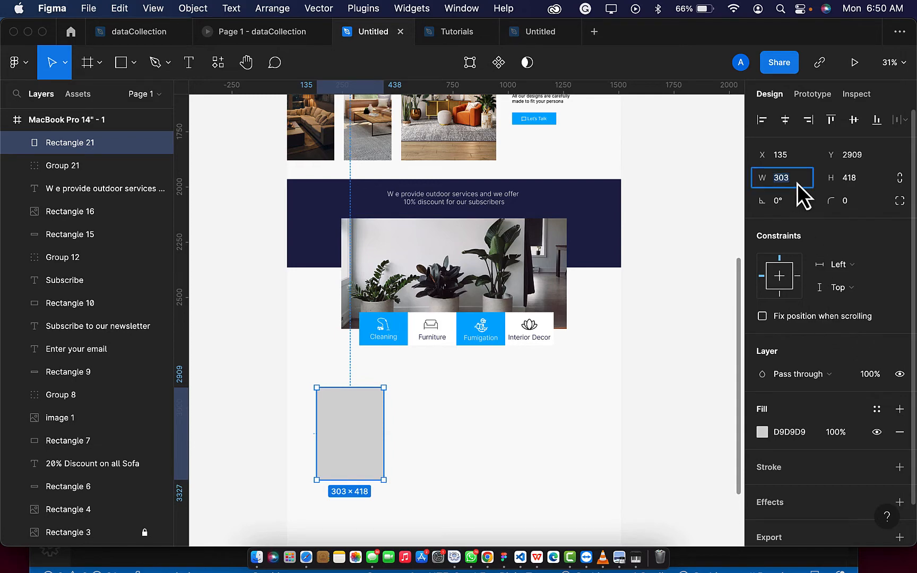
key("BackSpace")
key("BackSpace")
key("Return")
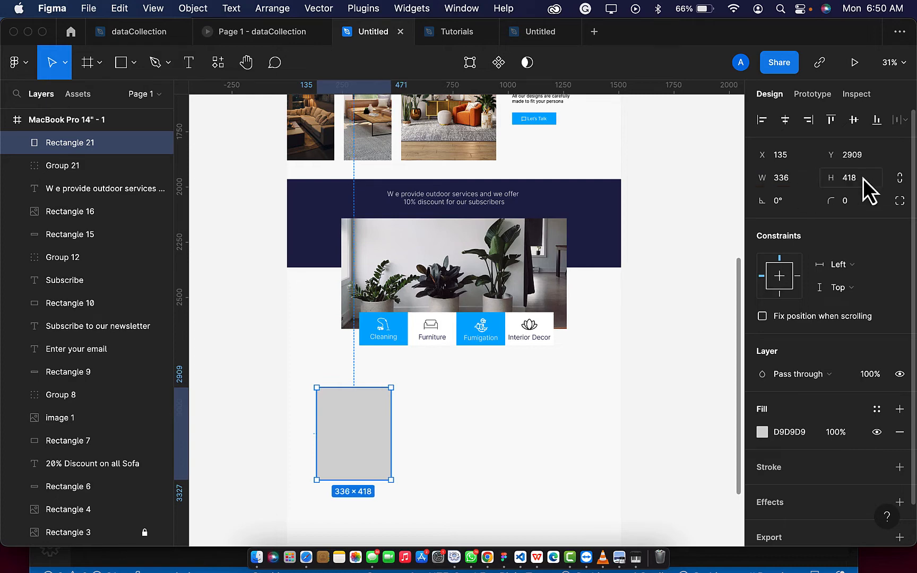
key("Right")
key("BackSpace")
key("Return")
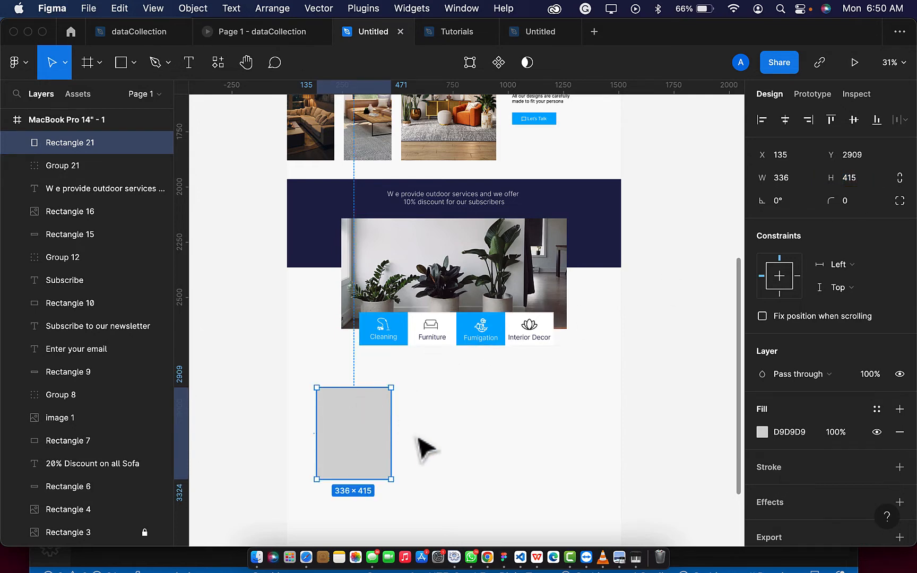
Fill the rectangle with the Furniture tile's white (FFFFFF) and move it closer to the page's left edge, at X 46, Y 2948
key("i")
left_click(447, 323)
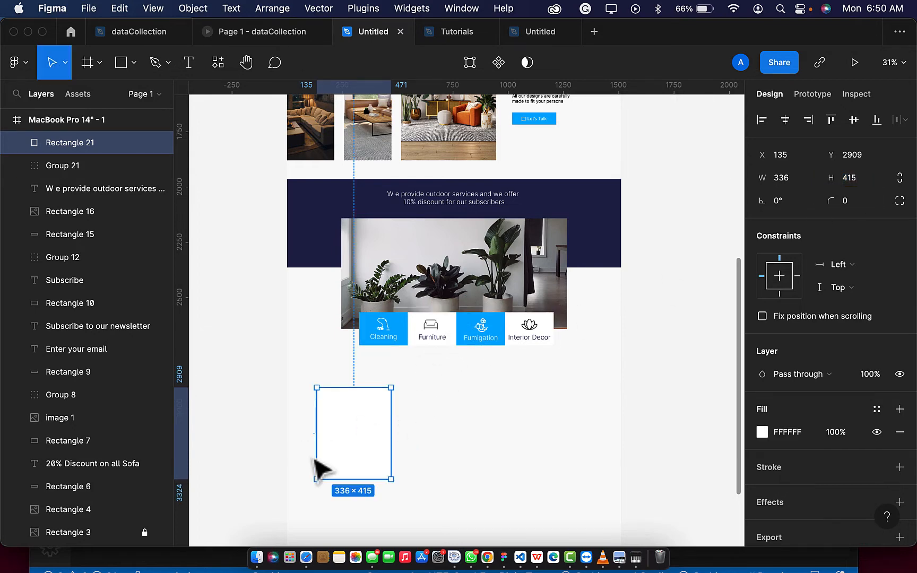
left_click_drag(349, 461, 325, 456)
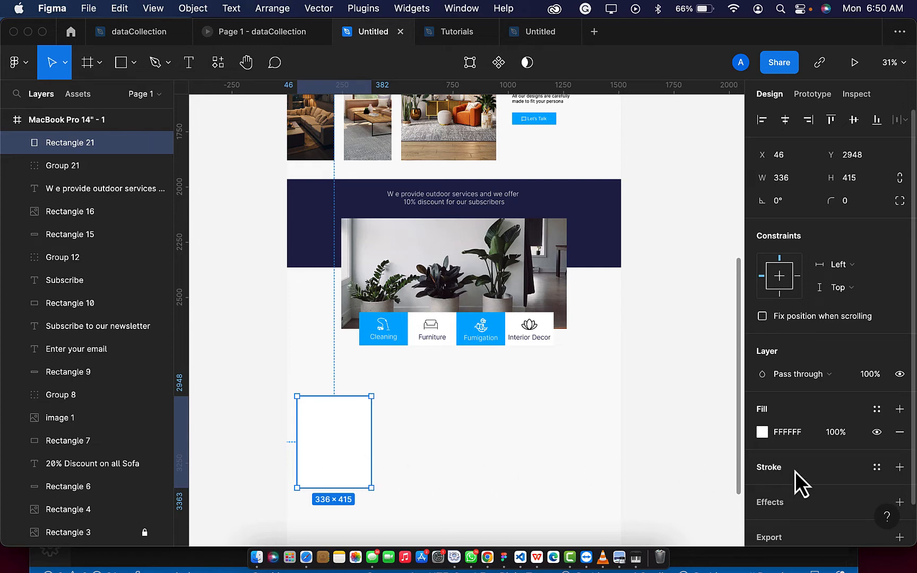
Add a drop shadow to the white rectangle with a blur of 10 and 5% opacity
scroll(786, 504, "down", 2)
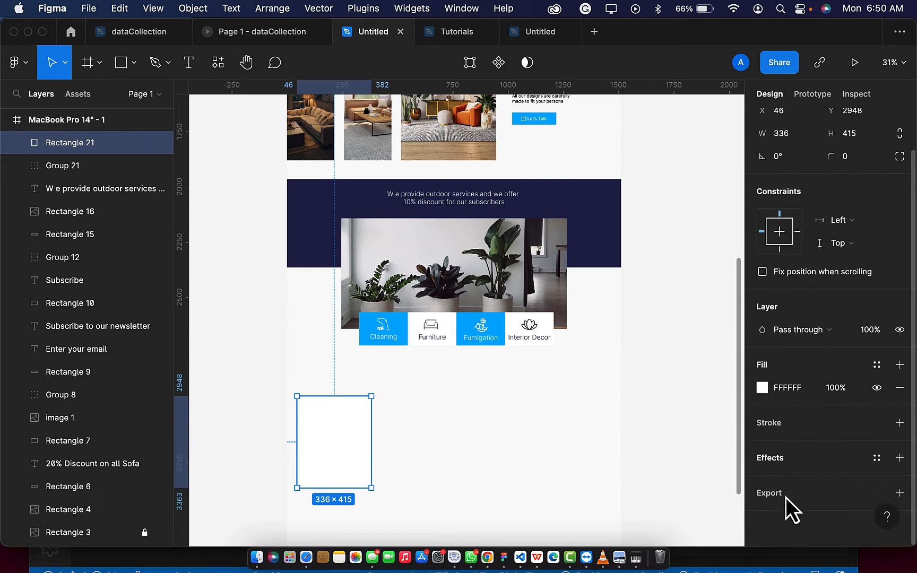
left_click(900, 457)
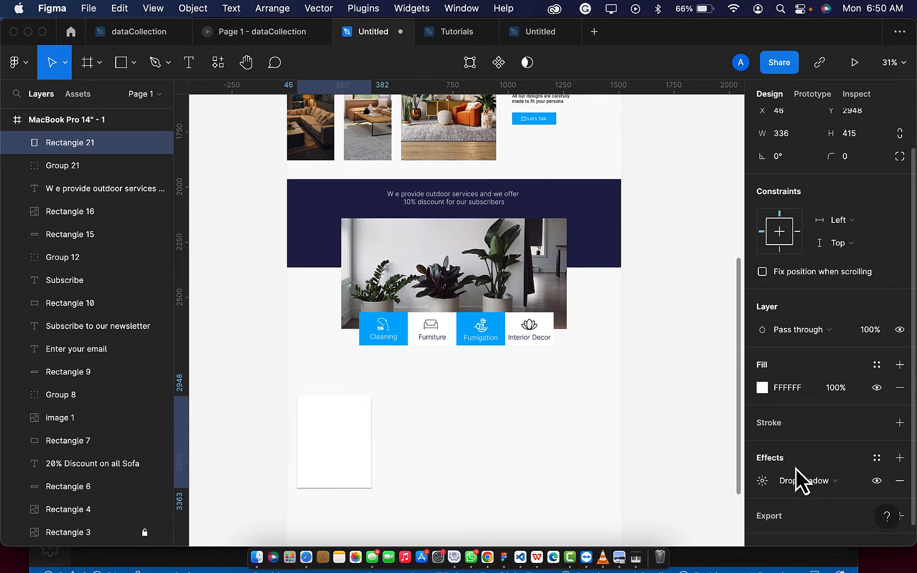
scroll(795, 469, "down", 1)
left_click(764, 460)
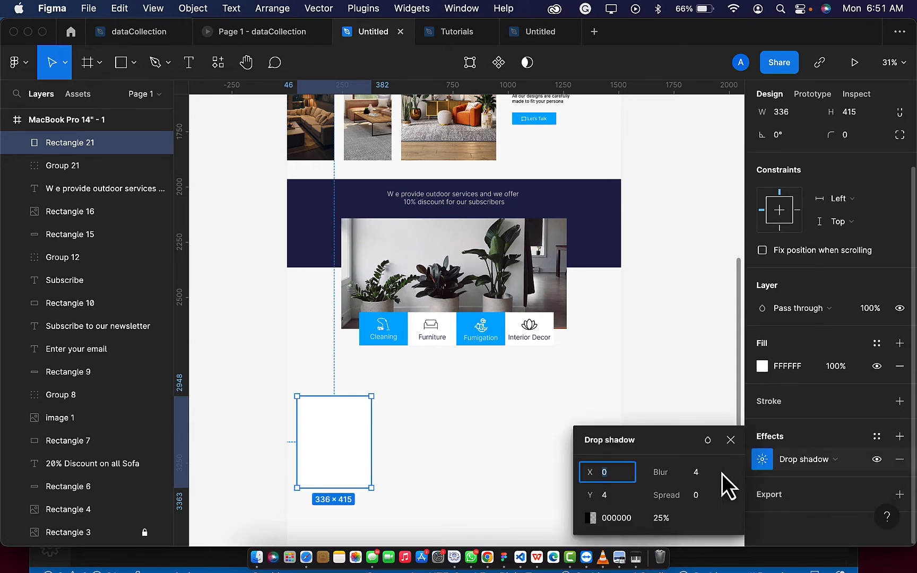
left_click(704, 474)
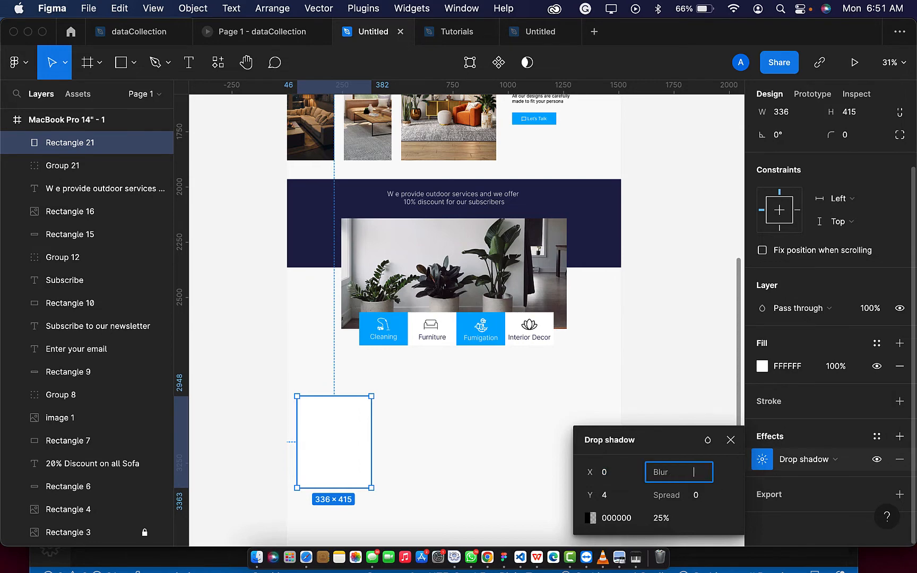
type("10")
key("Return")
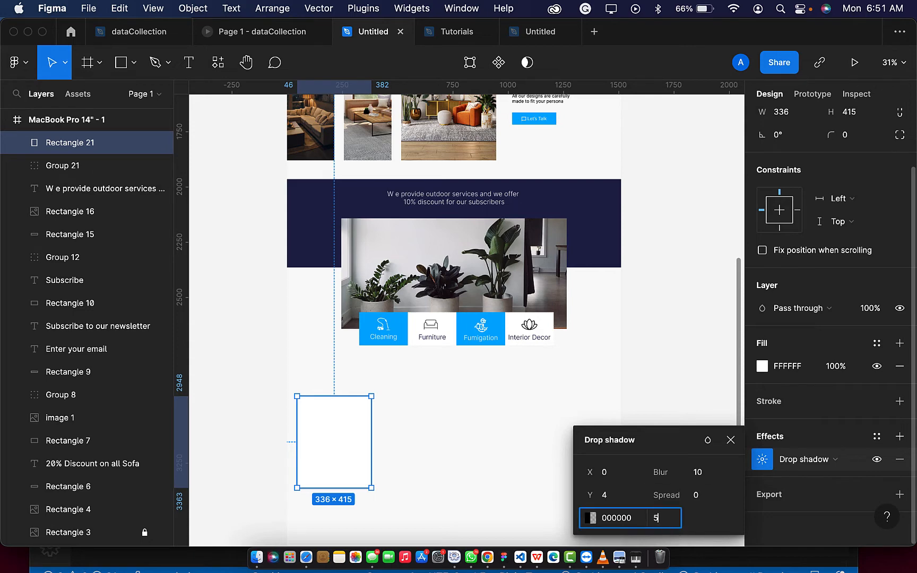
key("Return")
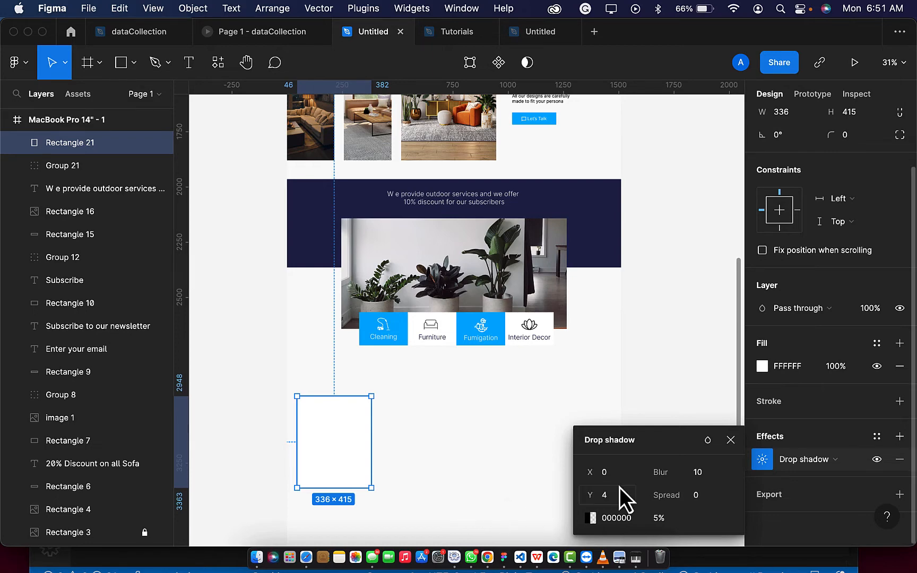
left_click(731, 440)
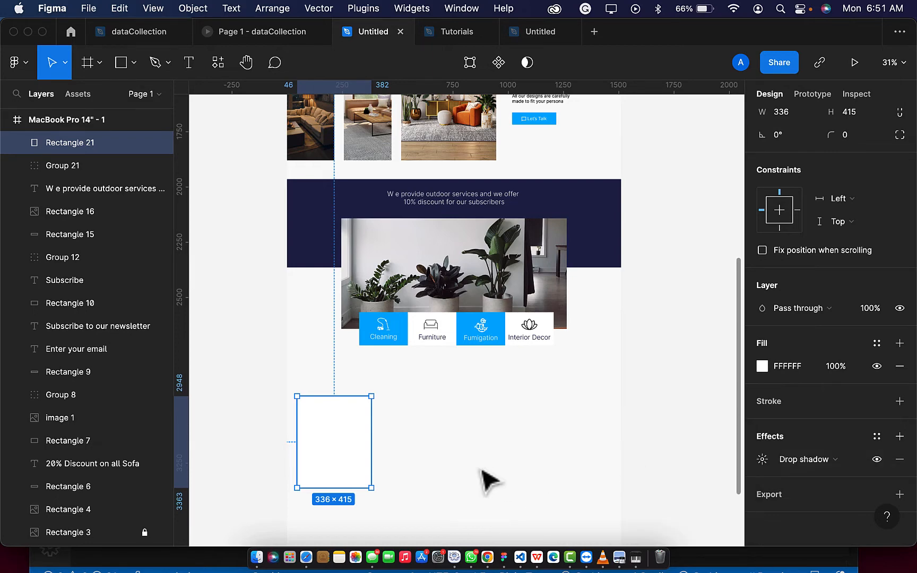
Move the white card up closer to the service tiles, at X 40, Y 2891
left_click(451, 467)
scroll(417, 459, "down", 1)
scroll(416, 460, "up", 2)
scroll(372, 472, "left", 1)
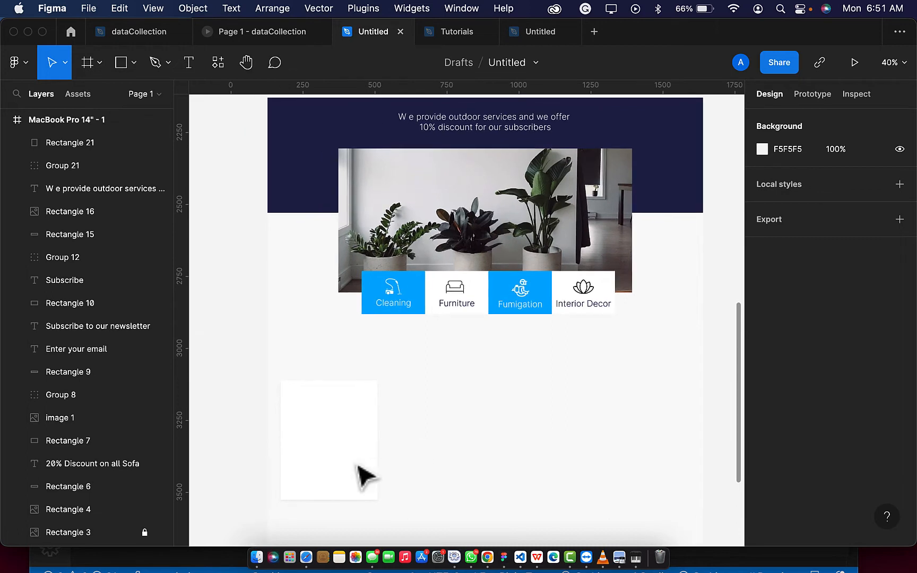
left_click(352, 475)
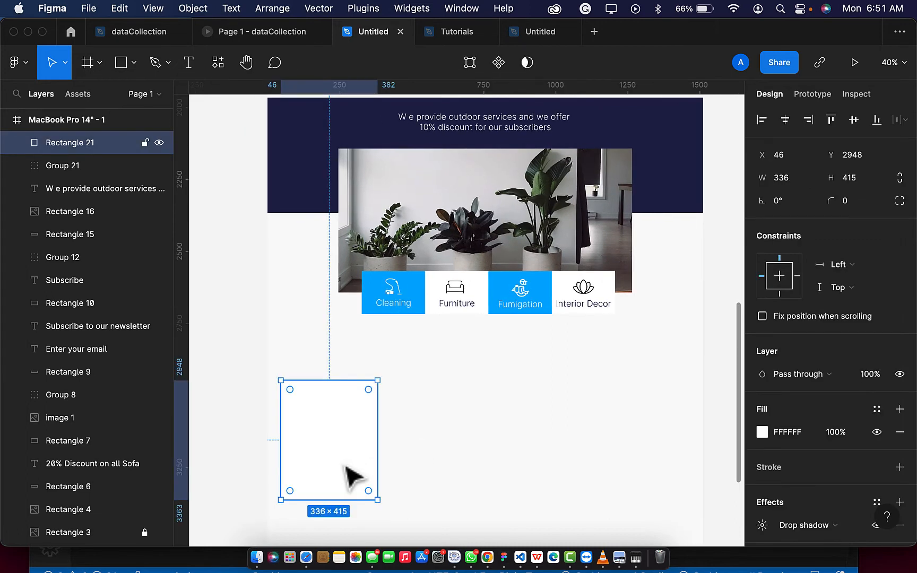
left_click_drag(344, 467, 346, 450)
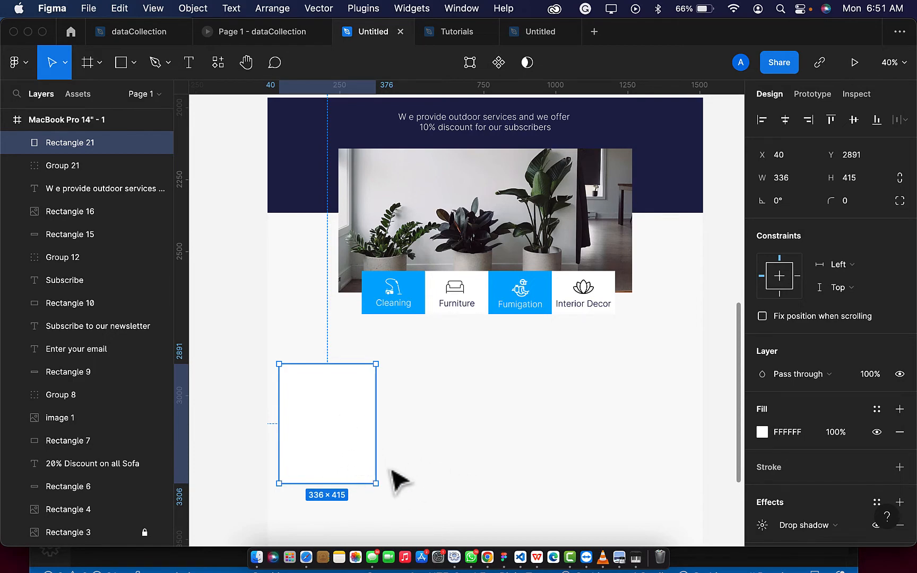
Switch to Chrome, reload cleanpng.com, enter sofa as the image search term and look over the home page
left_click(487, 556)
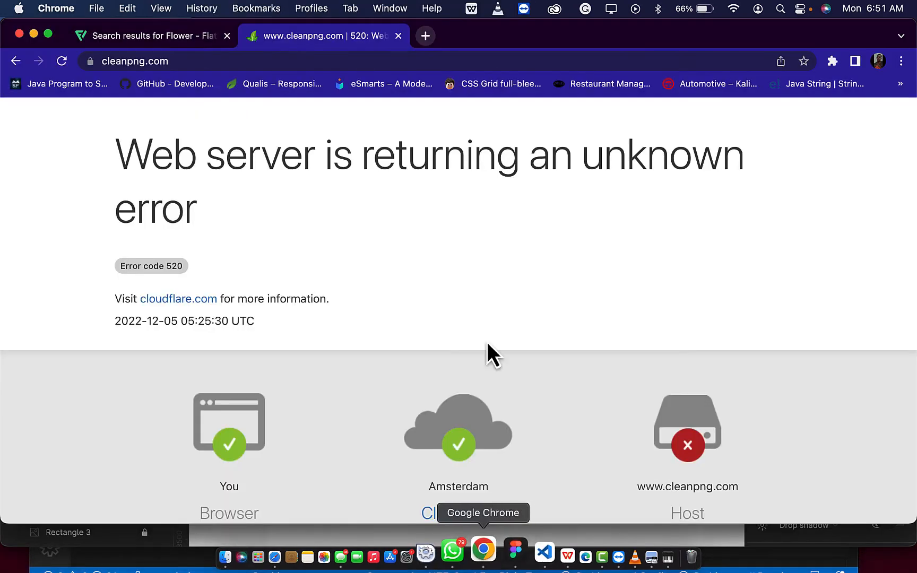
left_click(242, 60)
key("Return")
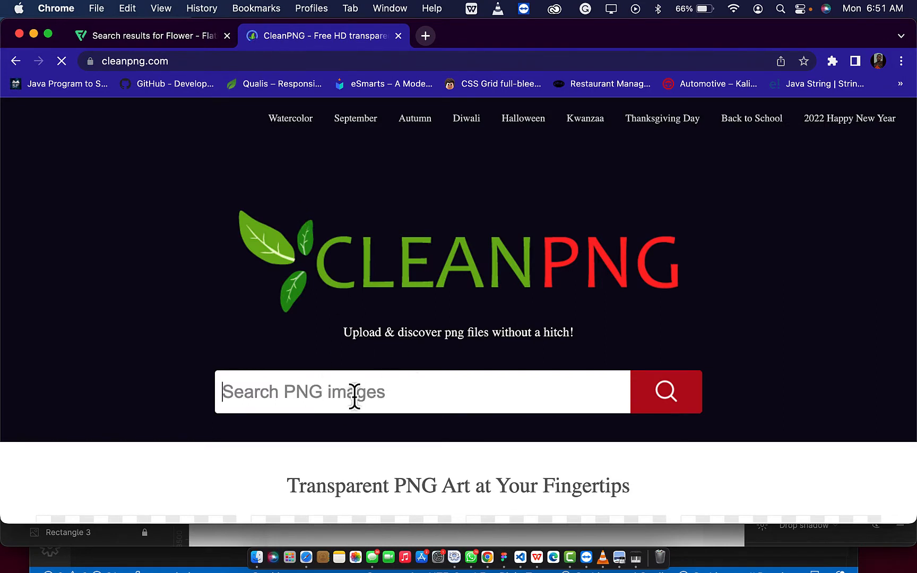
type("sofa")
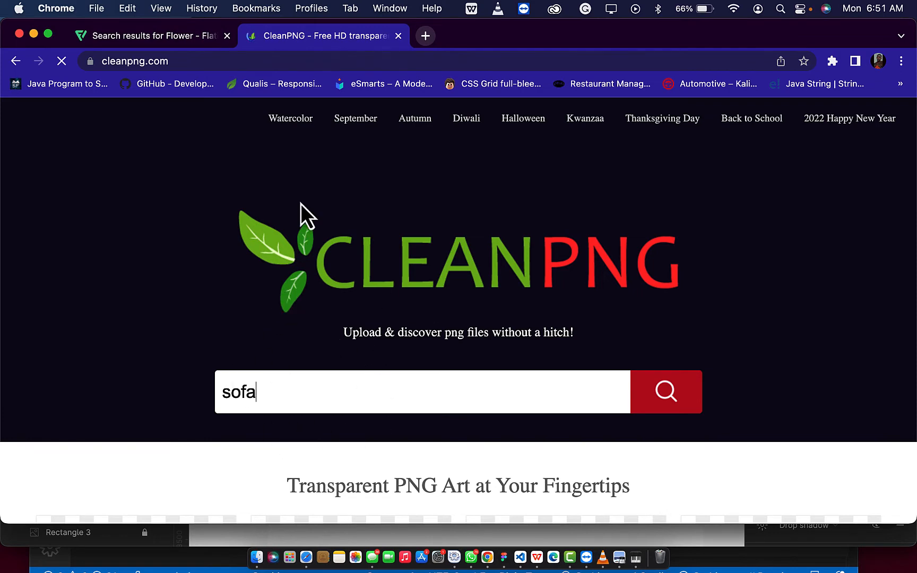
scroll(299, 397, "down", 5)
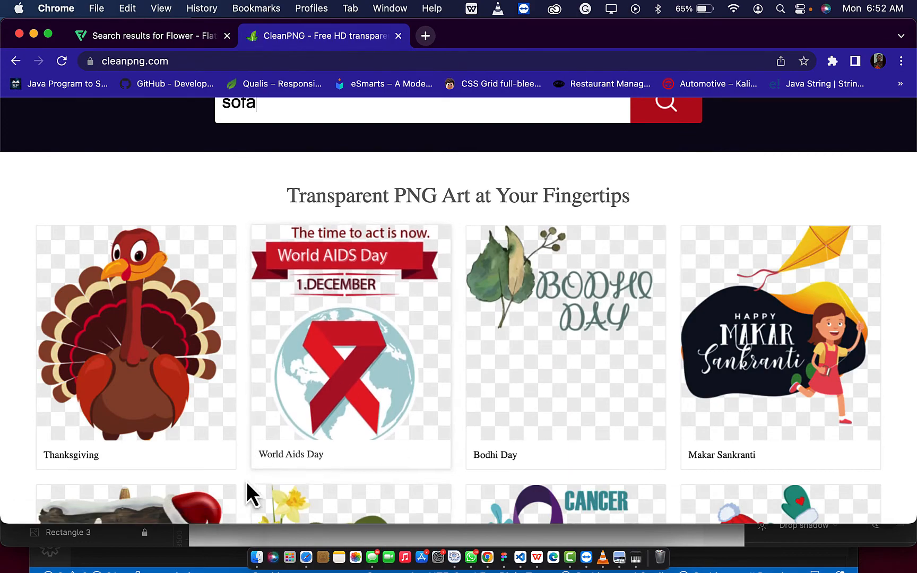
scroll(416, 385, "up", 5)
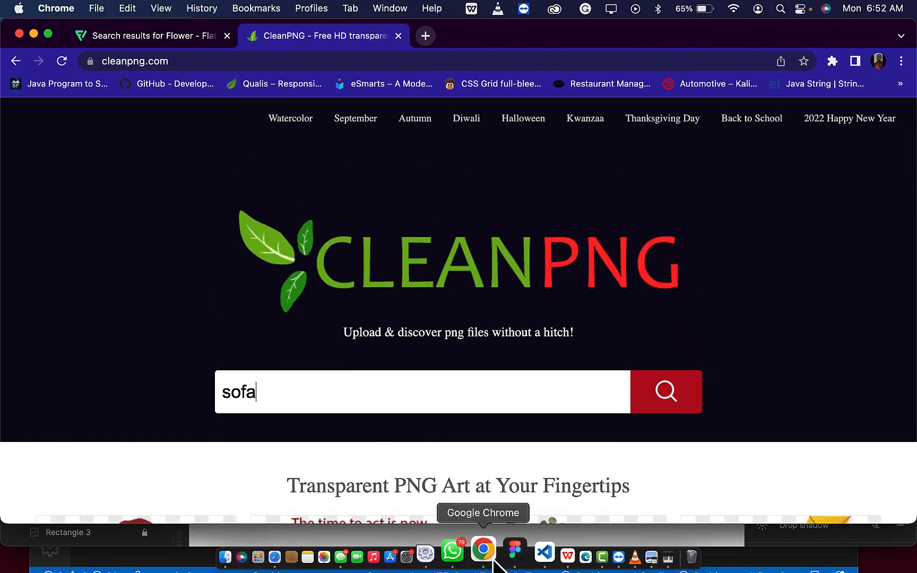
Switch back to Figma and draw a rectangle about 290 × 142, centred horizontally near the top of the white card
left_click(505, 553)
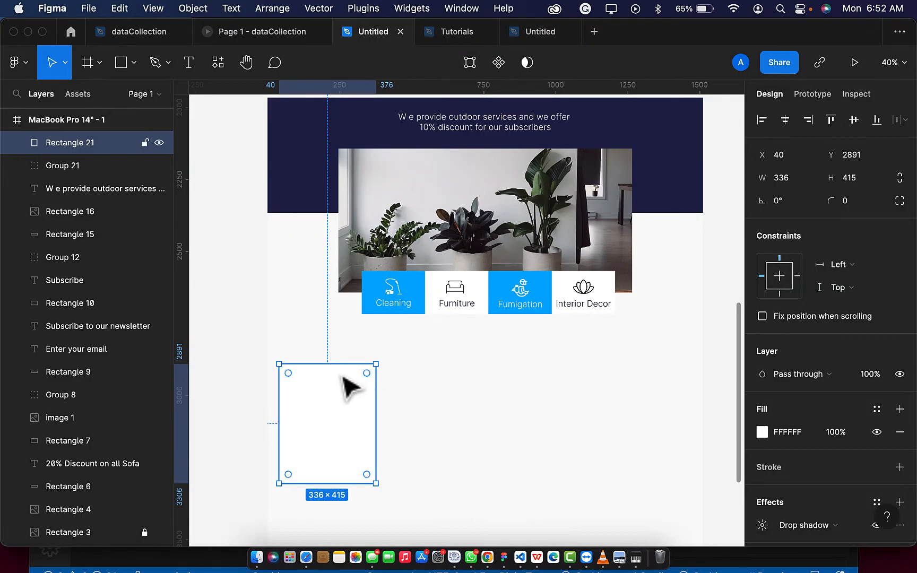
left_click(128, 64)
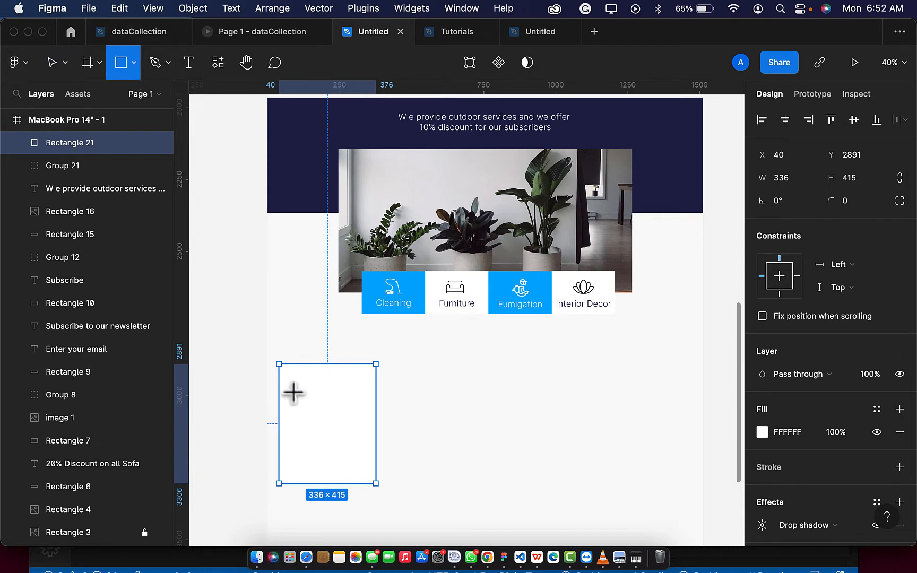
left_click_drag(292, 390, 373, 433)
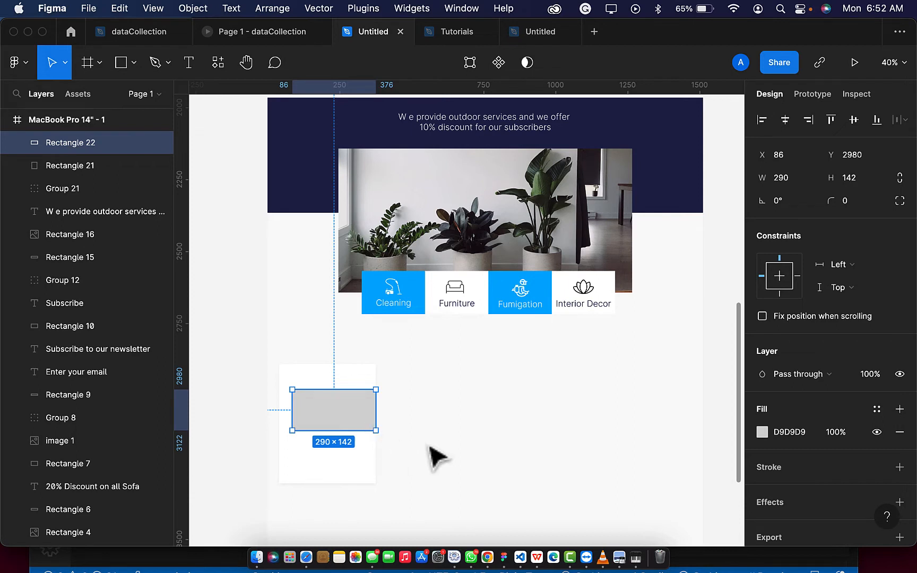
left_click_drag(353, 419, 341, 399)
left_click_drag(343, 401, 347, 403)
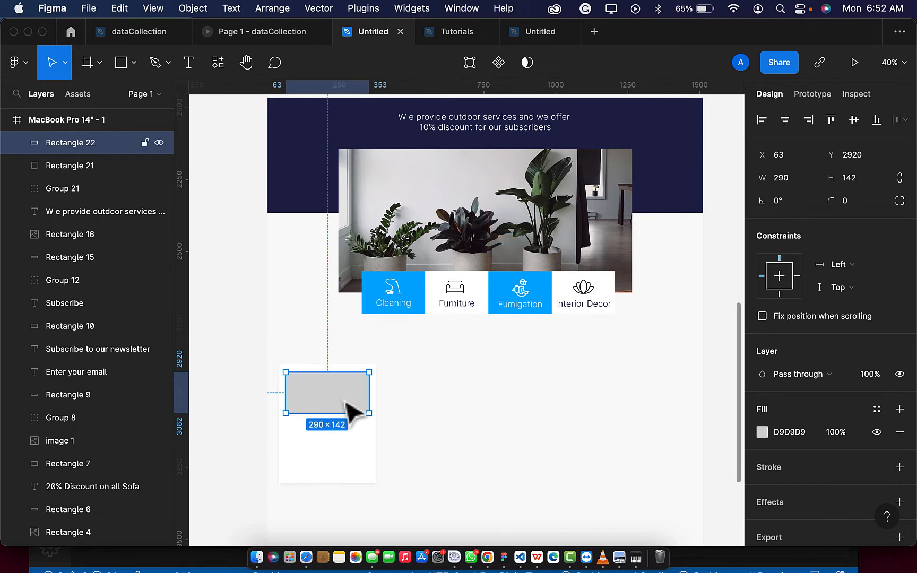
Try a width of 193 for the grey rectangle and undo the change
left_click(797, 181)
key("BackSpace")
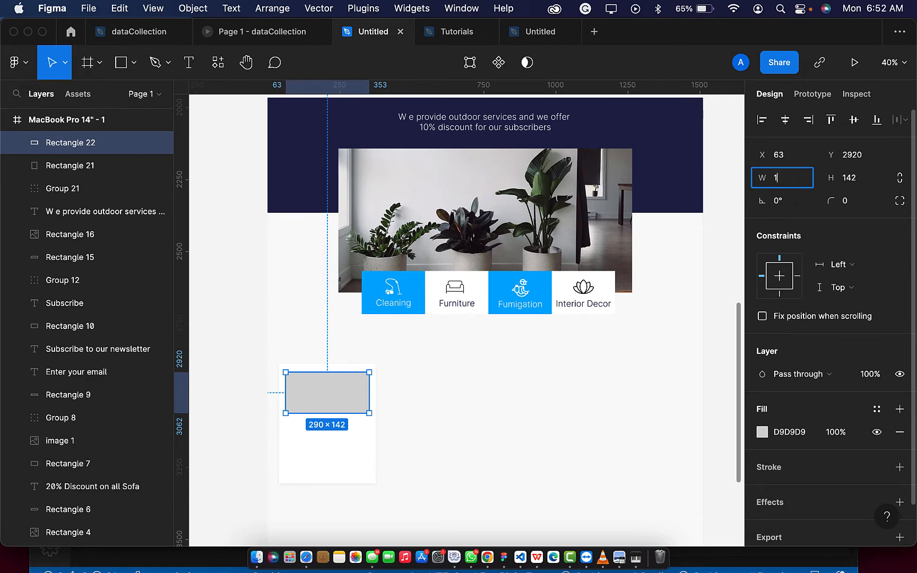
key("Return")
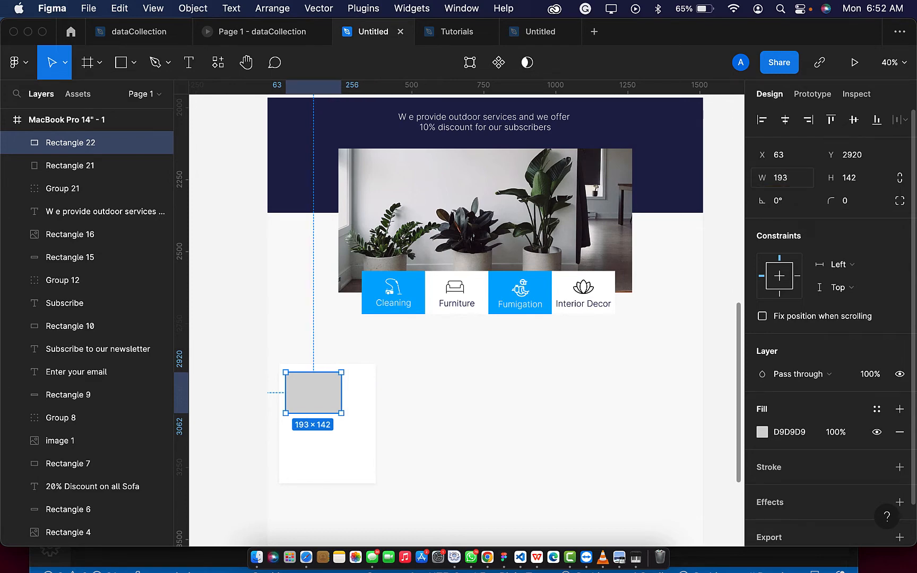
key("super+z")
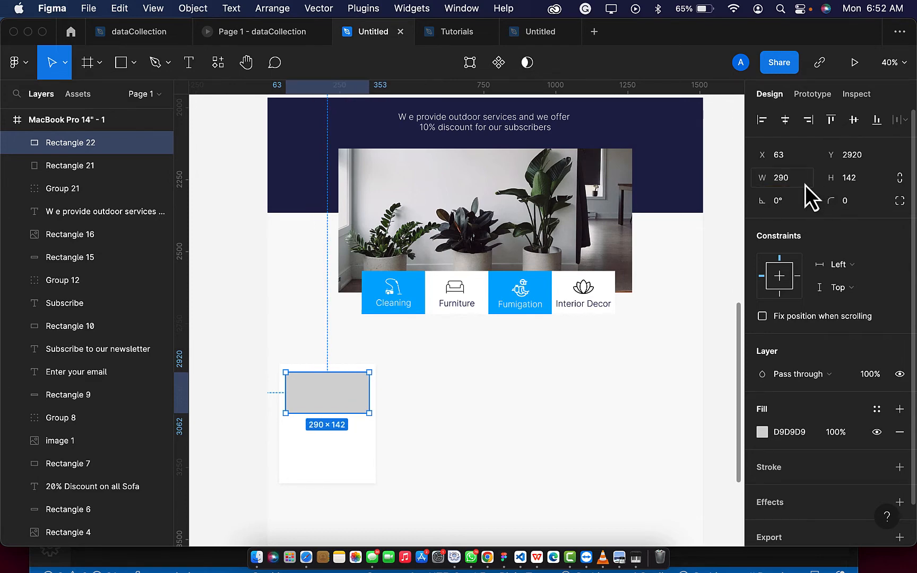
Set the grey rectangle's height to 193, align it with the card's top edge and stretch it to the card's full 336 width
left_click(862, 184)
key("Return")
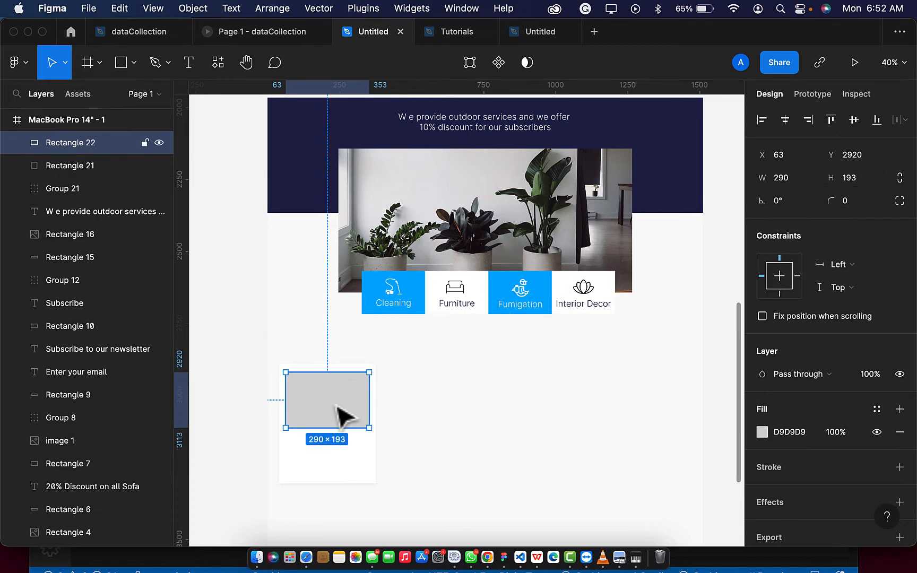
left_click_drag(336, 407, 376, 395)
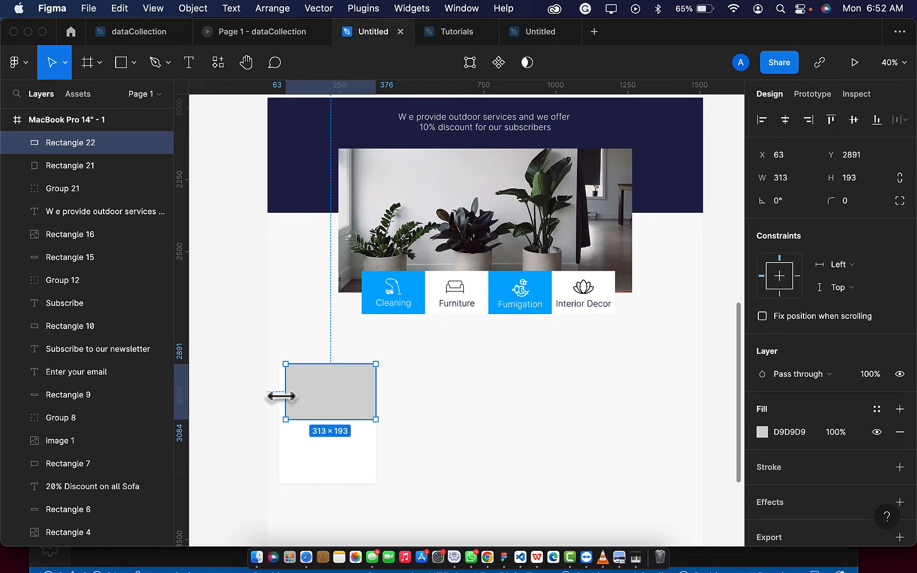
left_click_drag(286, 396, 280, 397)
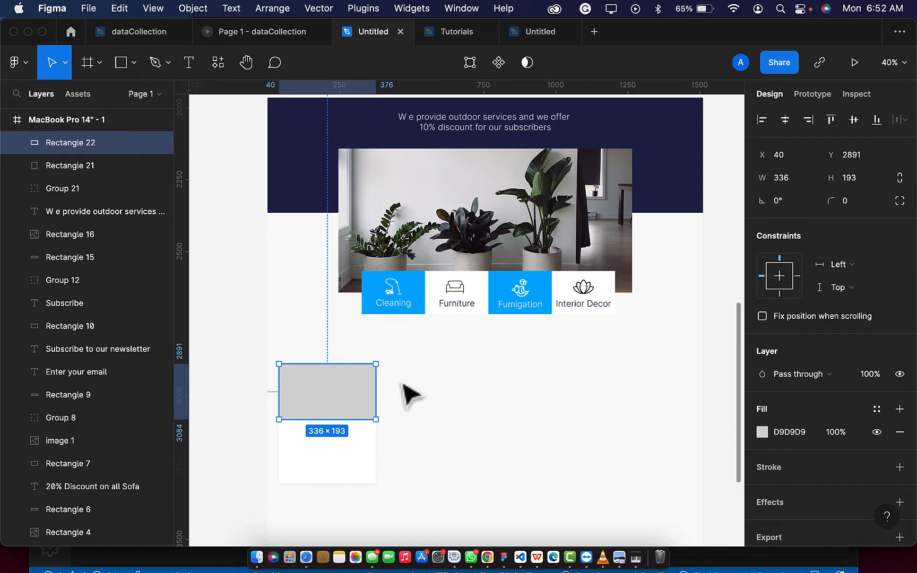
Add the text "Mordern Chair" to the white card and position it just below the grey rectangle
left_click(181, 65)
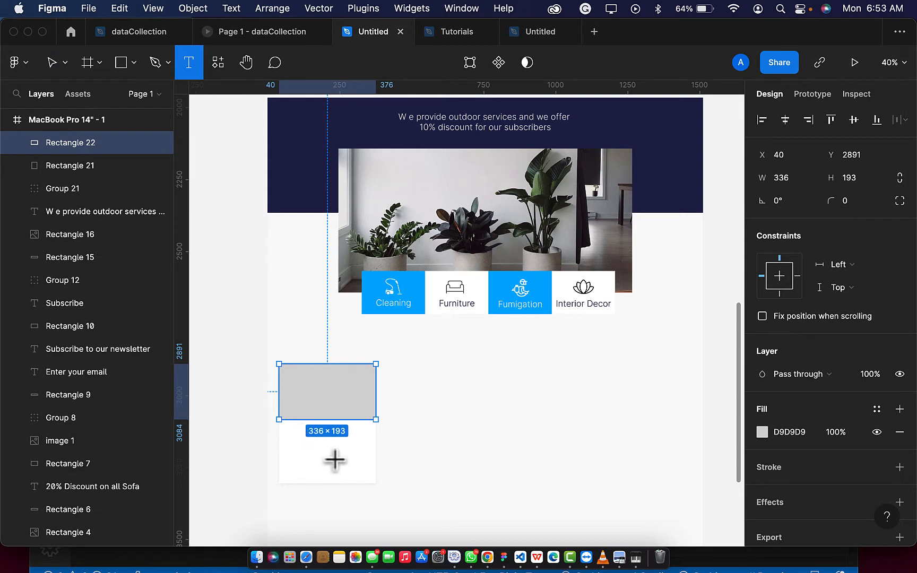
left_click(303, 444)
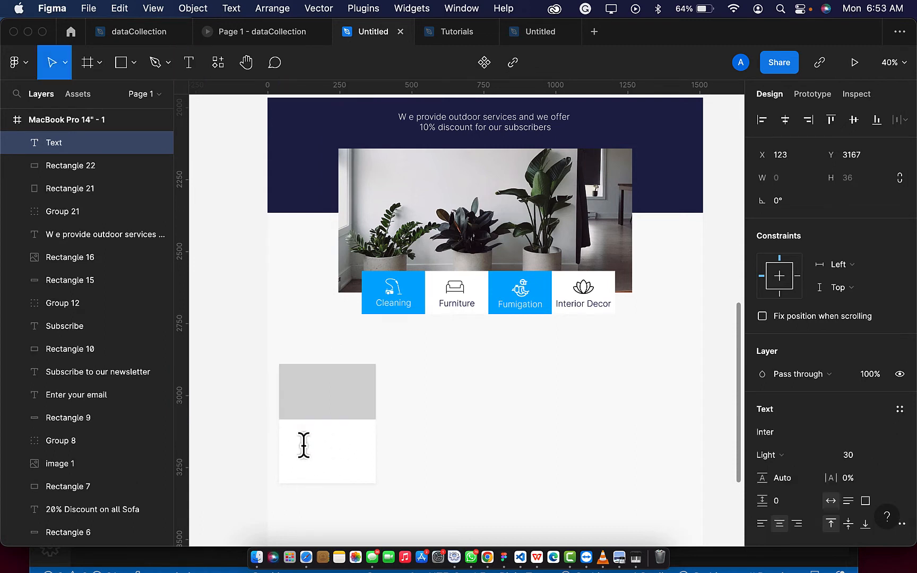
type("Mordern Chair")
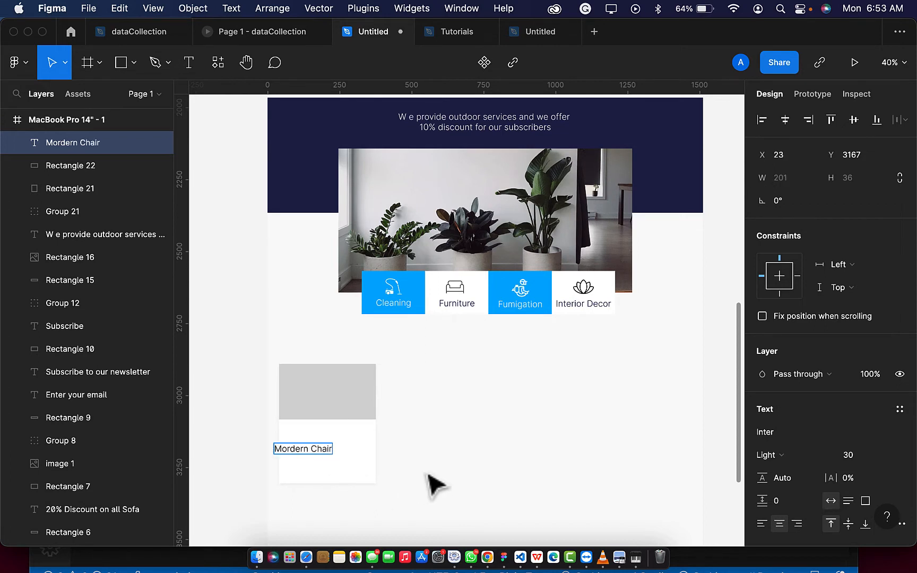
key("Escape")
left_click_drag(312, 453, 332, 447)
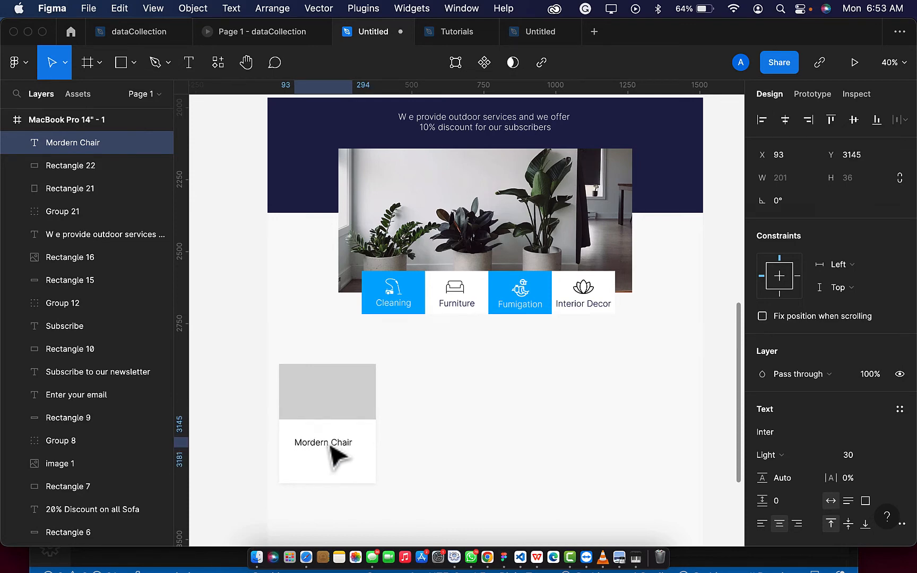
Add the price text "$234" in Semi Bold and place it in the card's lower-left corner
left_click(190, 64)
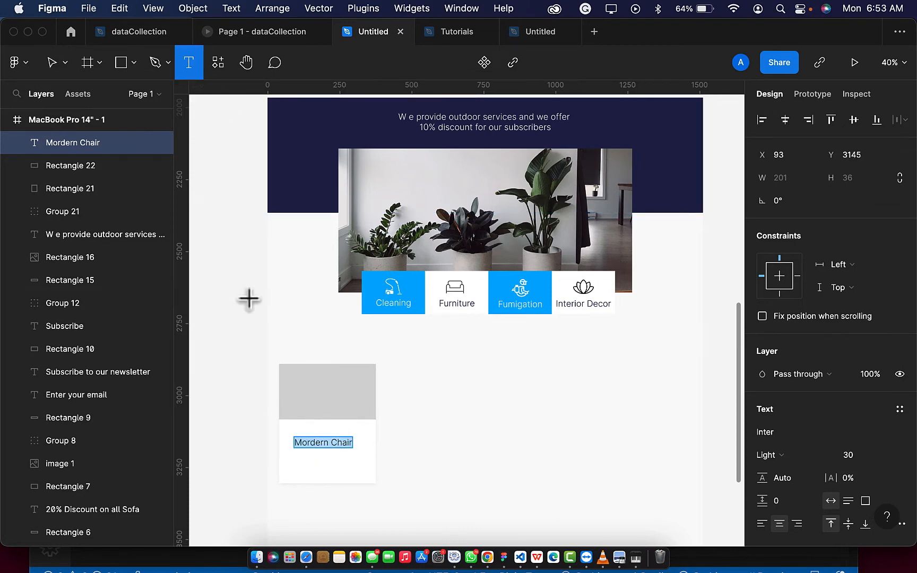
left_click(304, 471)
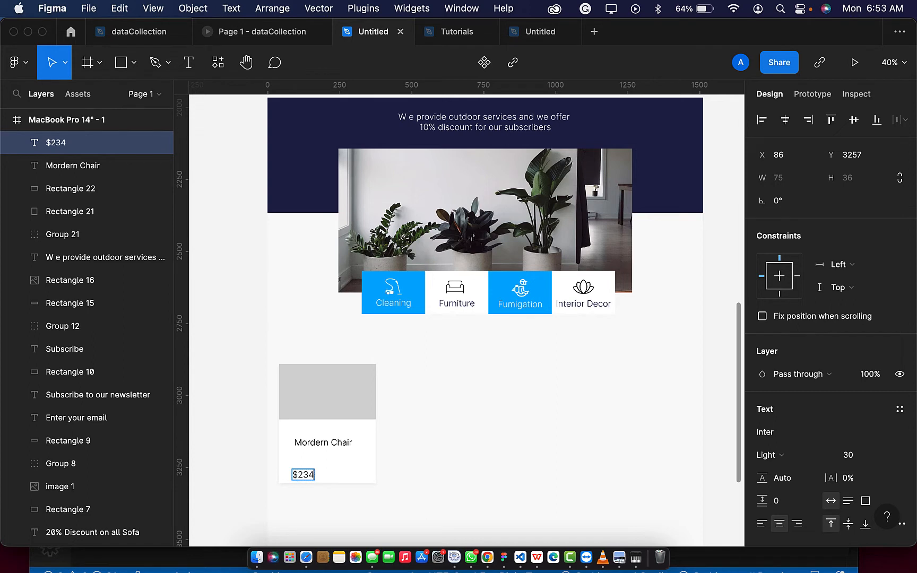
key("Escape")
scroll(798, 458, "down", 1)
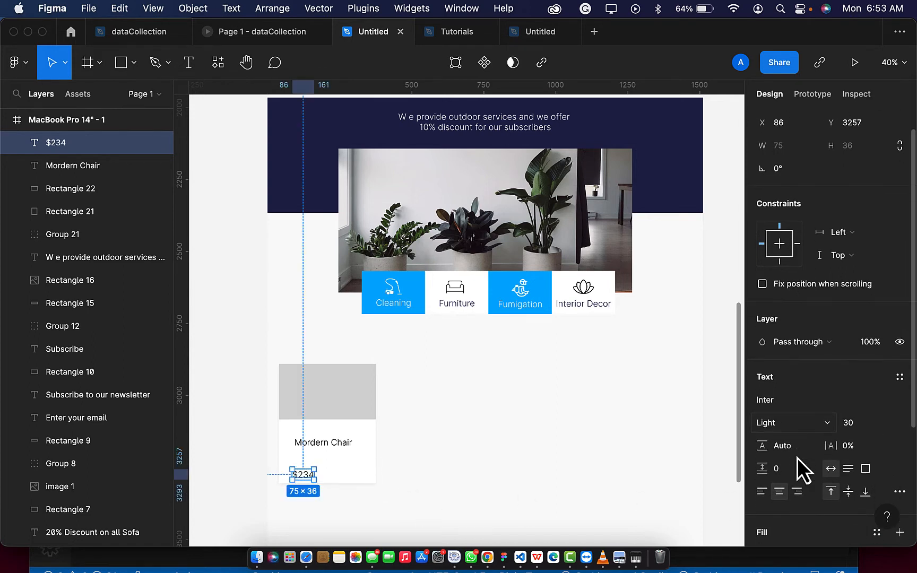
left_click(791, 421)
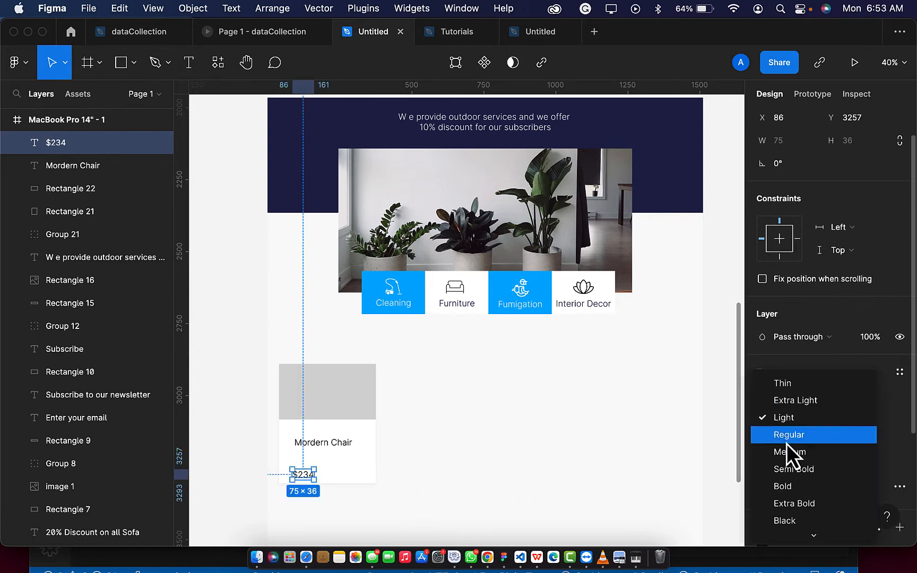
left_click(786, 468)
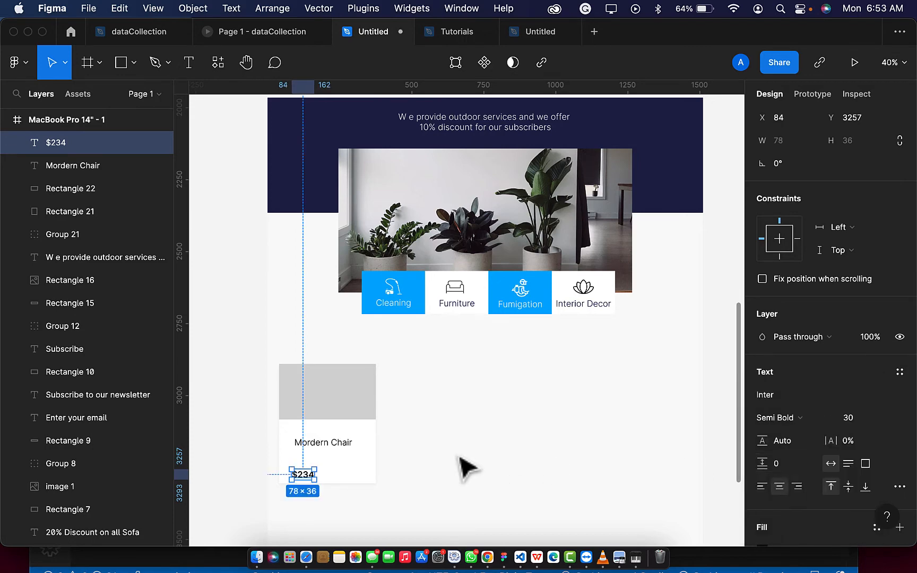
scroll(321, 470, "up", 1)
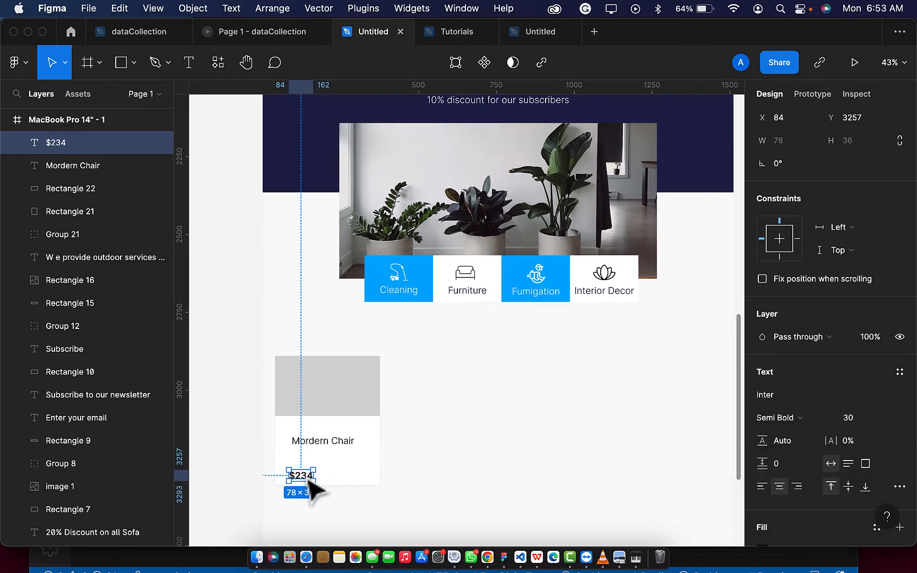
left_click_drag(309, 481, 305, 477)
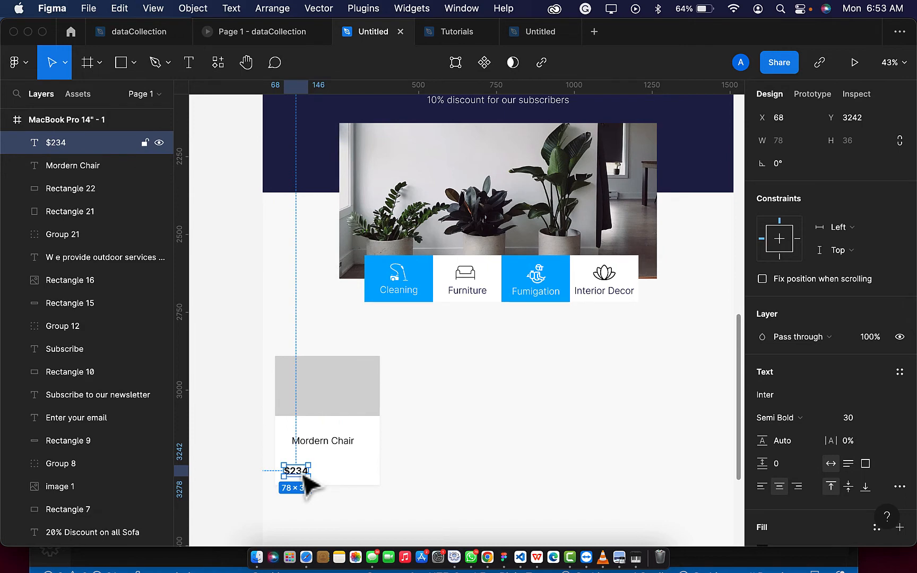
Draw a rectangle about 66 × 32 in the card's lower-right corner, filled with the blue sampled from the Cleaning tile
left_click(121, 64)
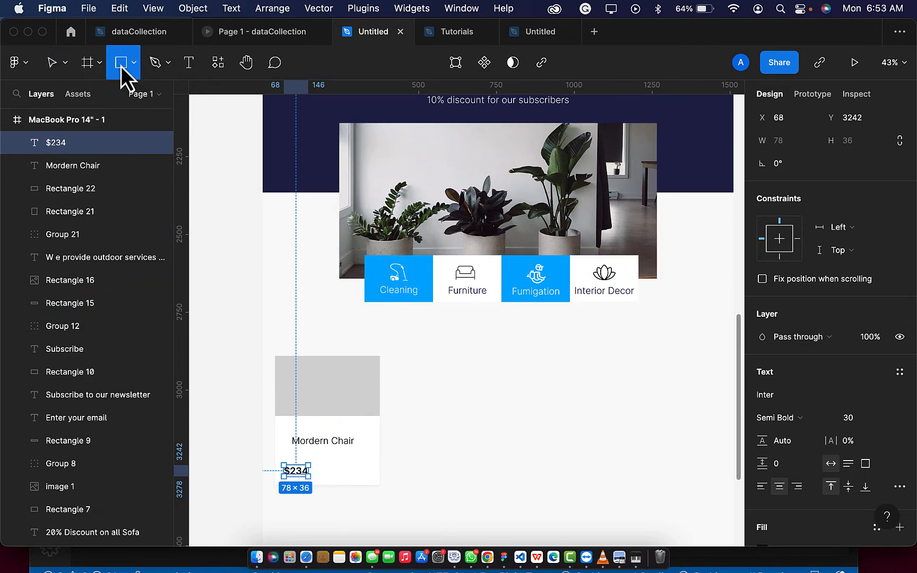
left_click_drag(344, 467, 368, 482)
key("i")
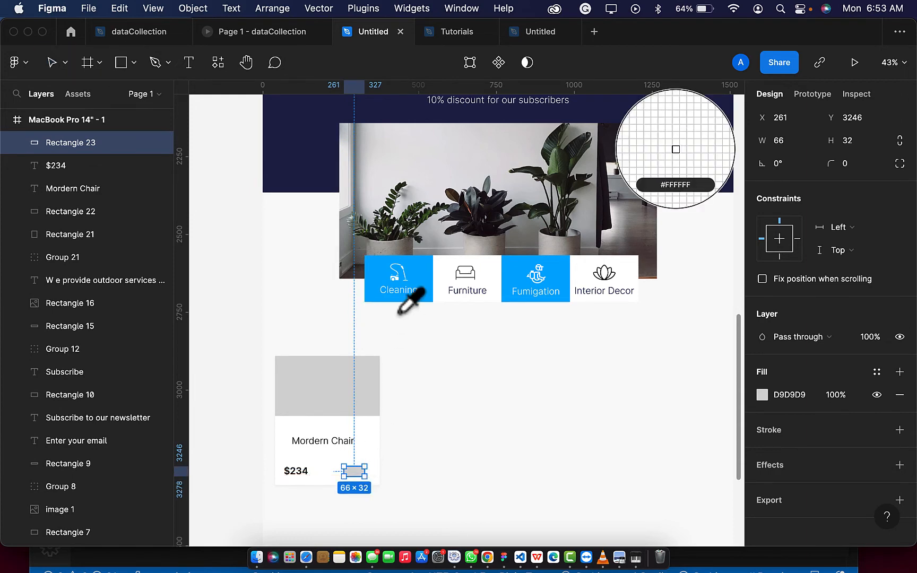
left_click(419, 273)
scroll(327, 472, "up", 1)
scroll(326, 472, "up", 3)
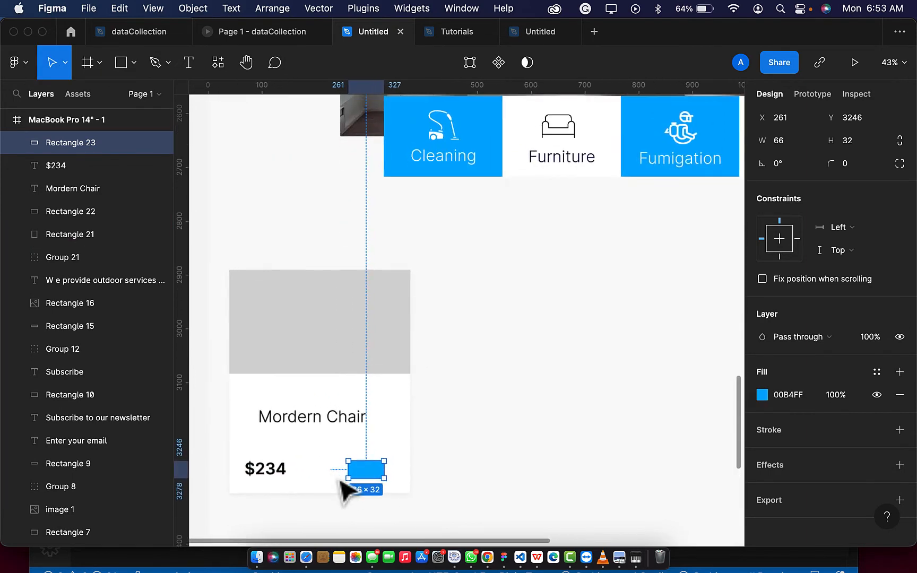
left_click_drag(381, 474, 384, 472)
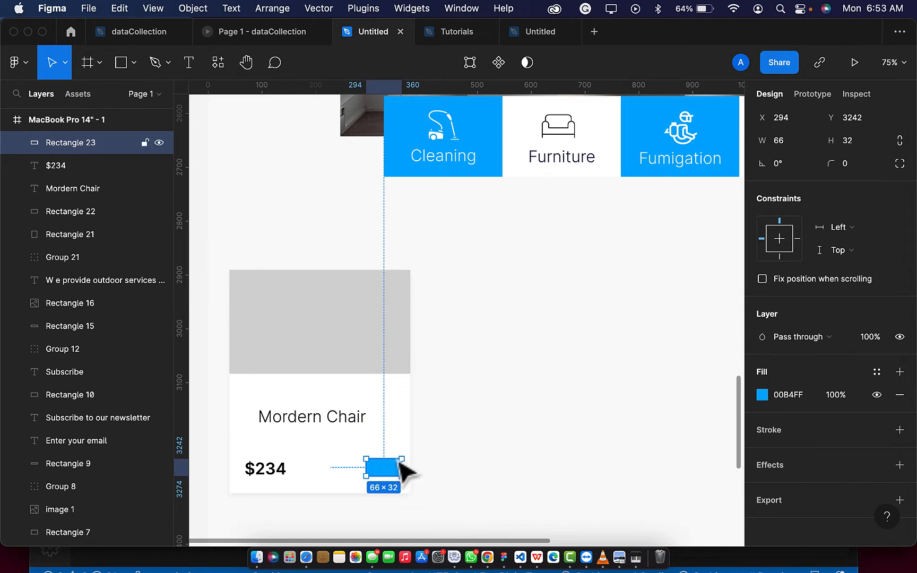
Run the Iconify plugin and search its icons for "cart"
left_click(215, 71)
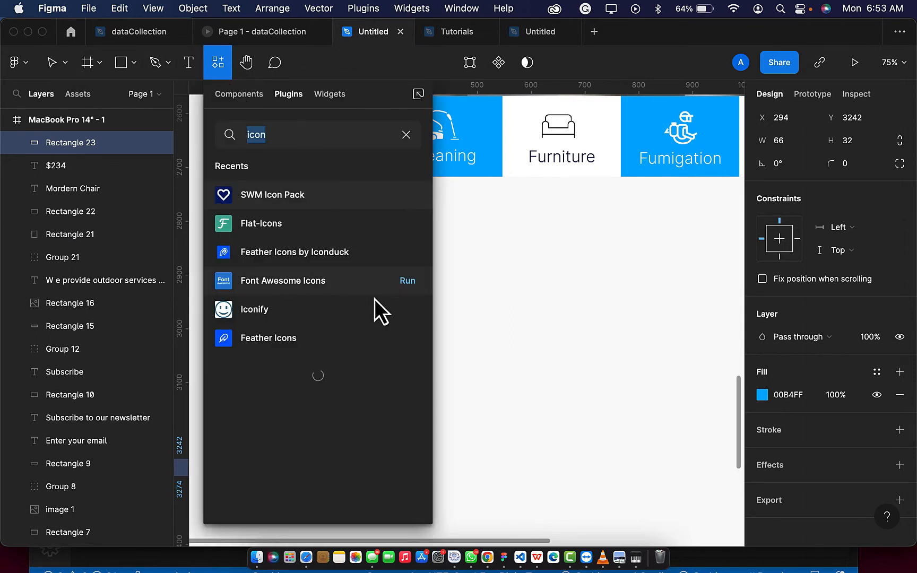
left_click(407, 309)
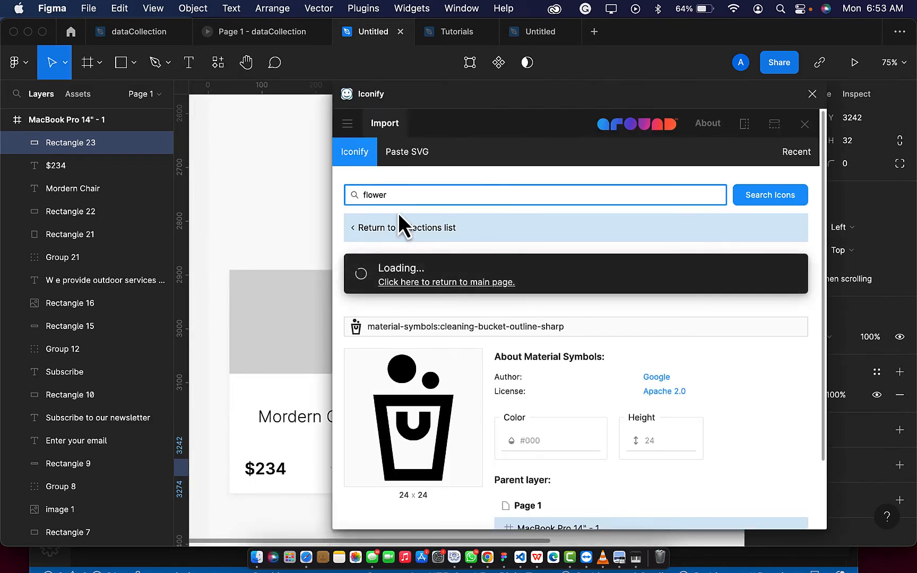
key("BackSpace")
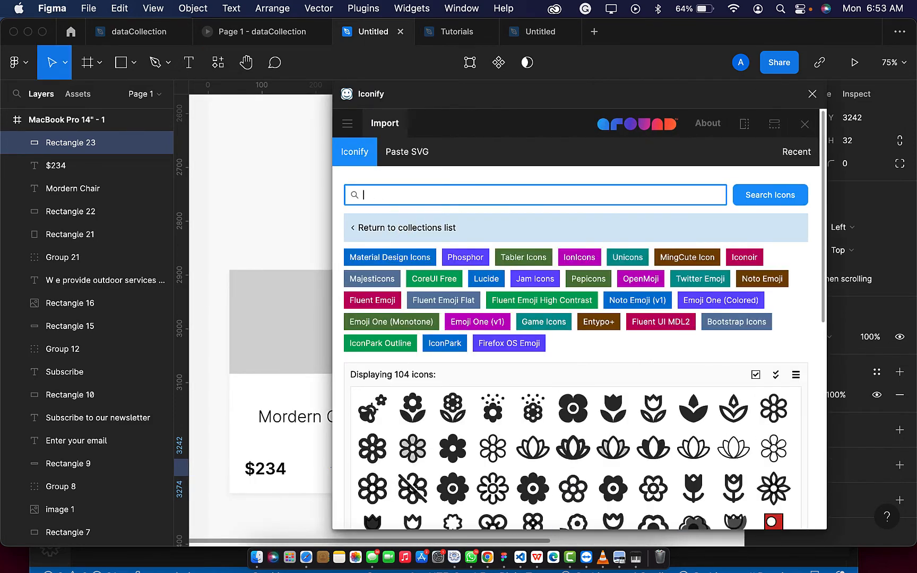
key("Return")
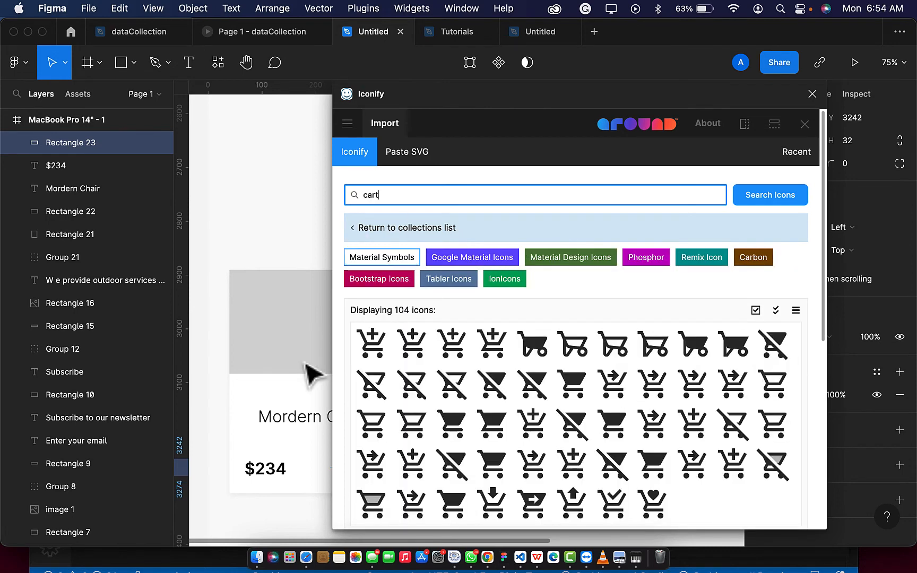
Insert the twotone add-shopping-cart icon, close Iconify and place the icon on the small blue rectangle
scroll(284, 436, "right", 1)
scroll(280, 427, "right", 3)
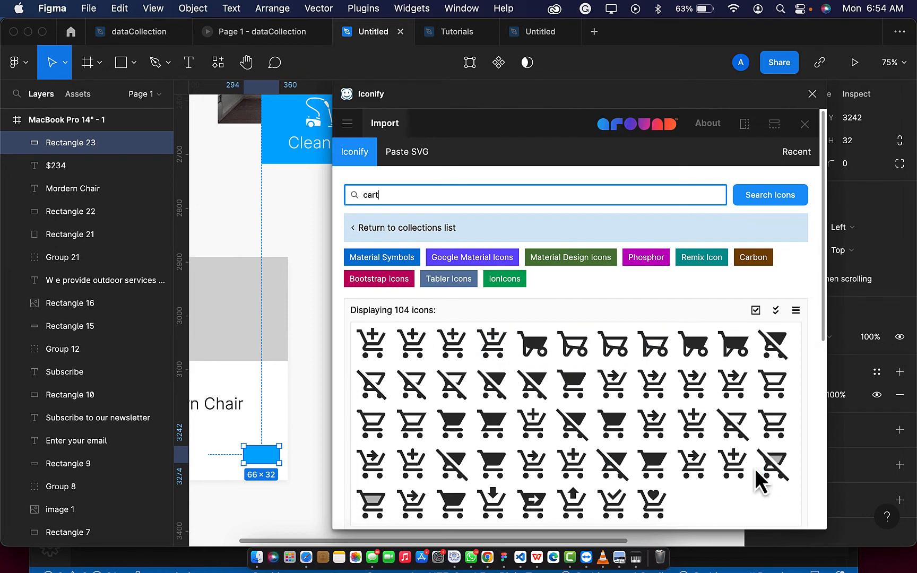
left_click_drag(732, 468, 301, 446)
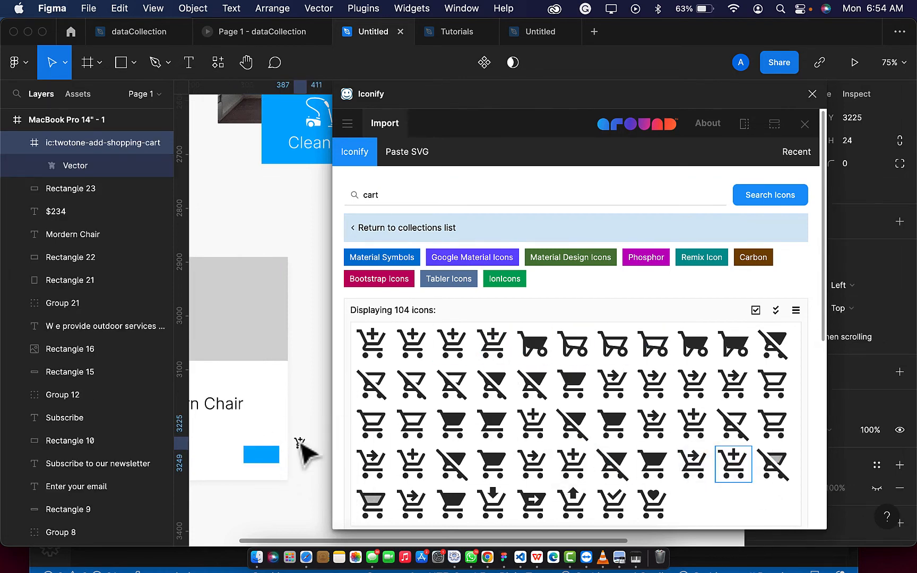
left_click(812, 94)
scroll(430, 446, "left", 5)
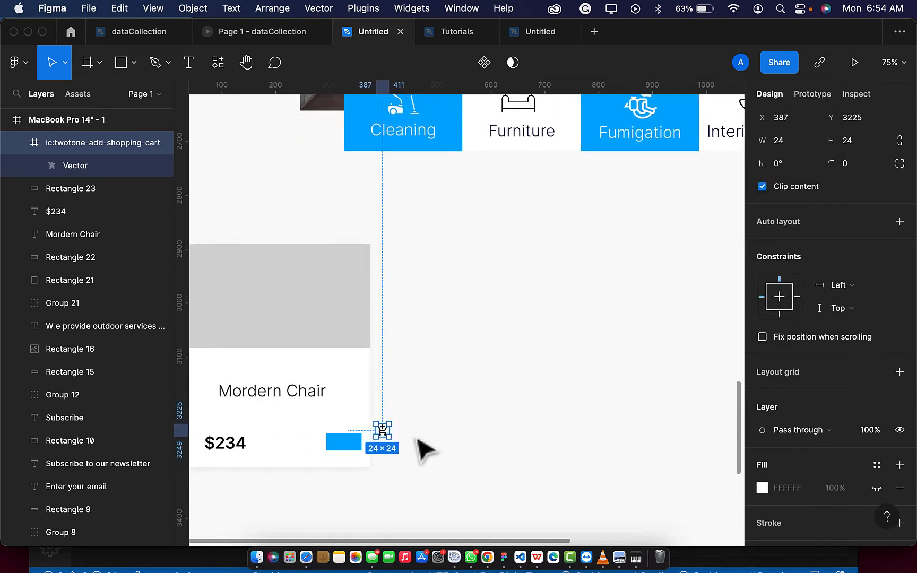
left_click_drag(373, 443, 351, 448)
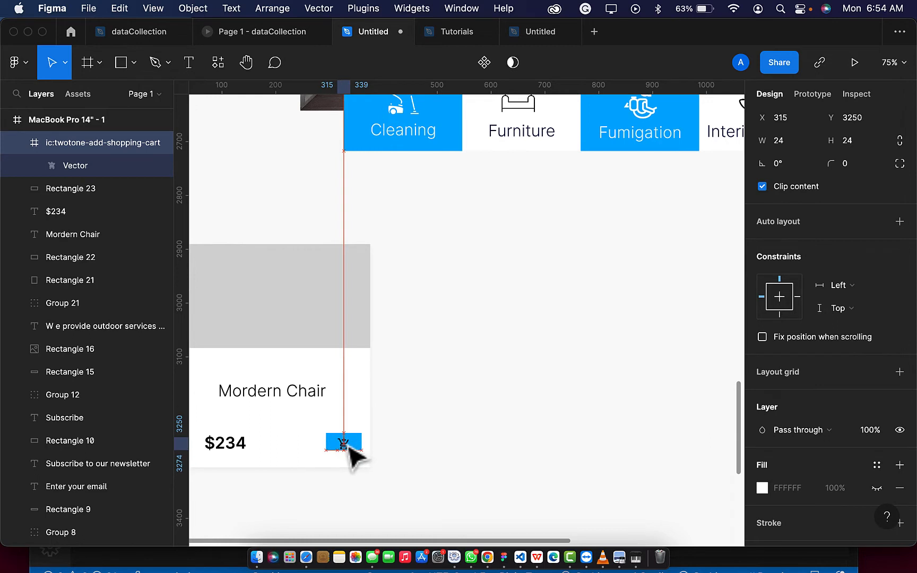
Take the cart vector out of its icon frame and delete the emptied frame
left_click(73, 172)
left_click_drag(71, 172, 66, 139)
left_click(70, 167)
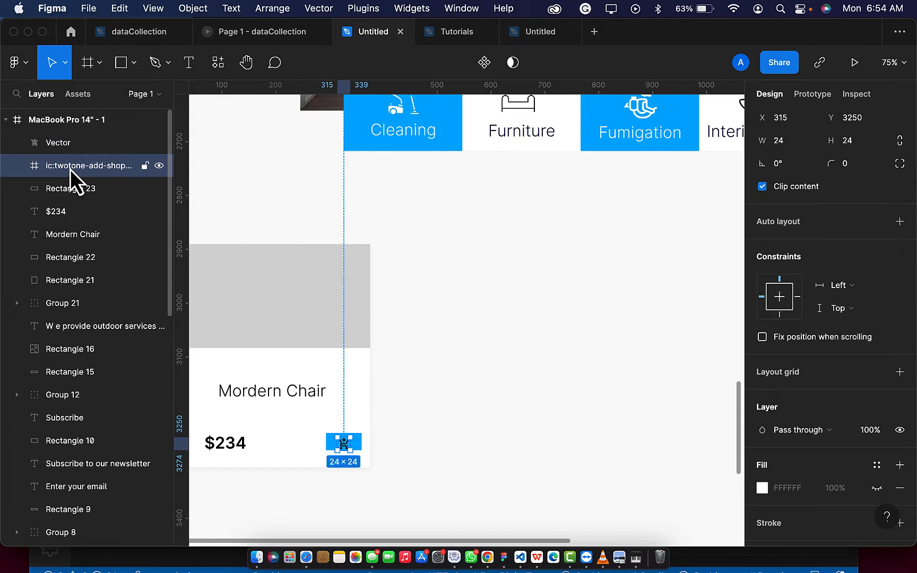
key("Delete")
scroll(319, 438, "left", 3)
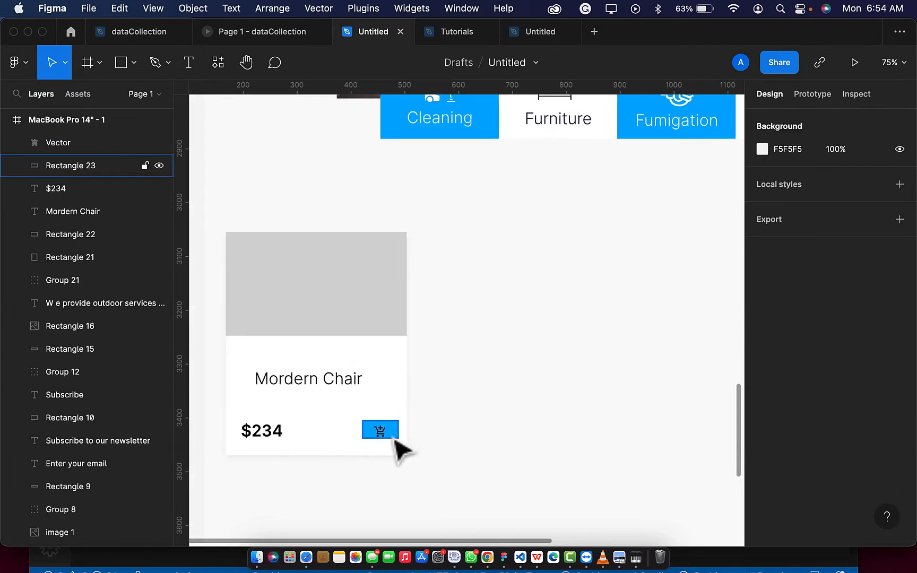
Change the cart icon's fill to white, FFFFFF
left_click(382, 434)
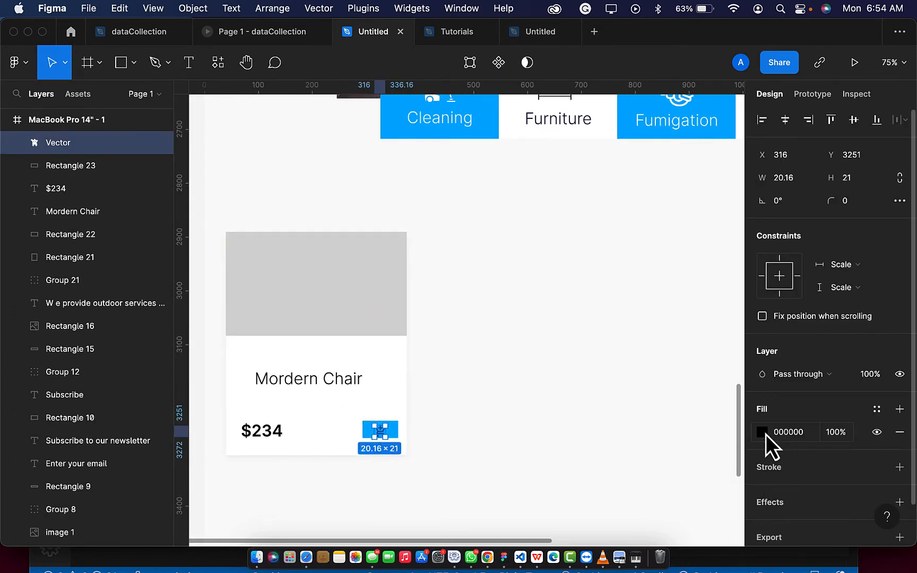
left_click(763, 433)
left_click(589, 478)
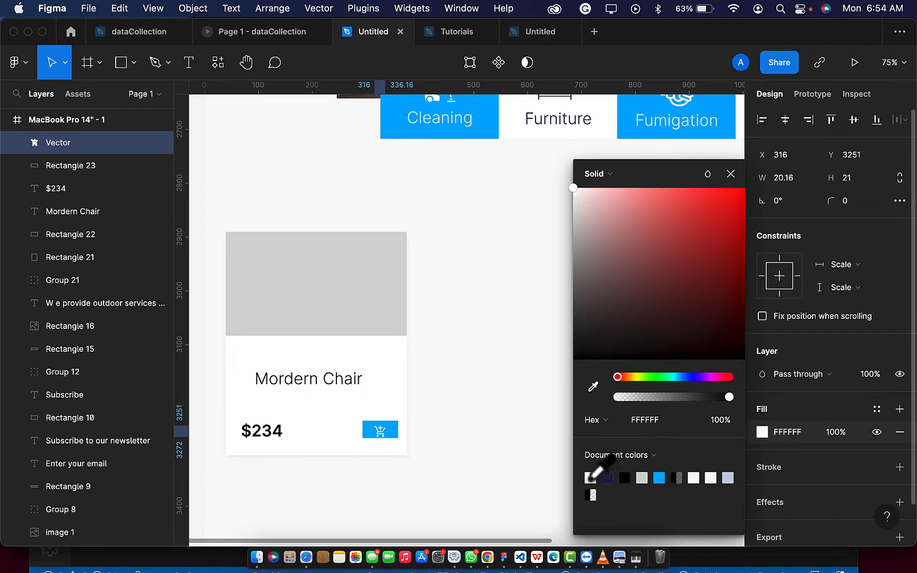
left_click(731, 174)
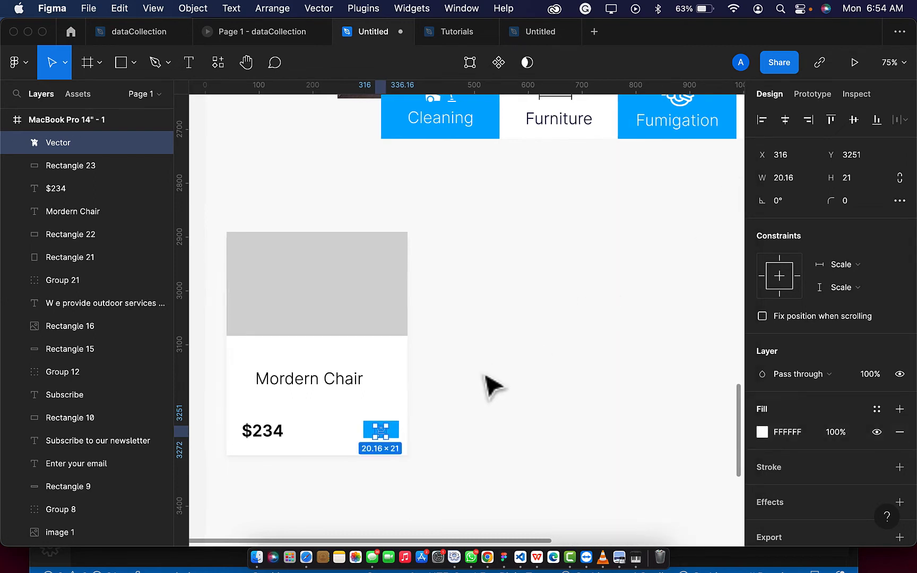
Centre the cart icon vertically on the blue rectangle and move the "Mordern Chair" text down to about Y 3155
scroll(478, 403, "left", 3)
left_click_drag(428, 420, 427, 419)
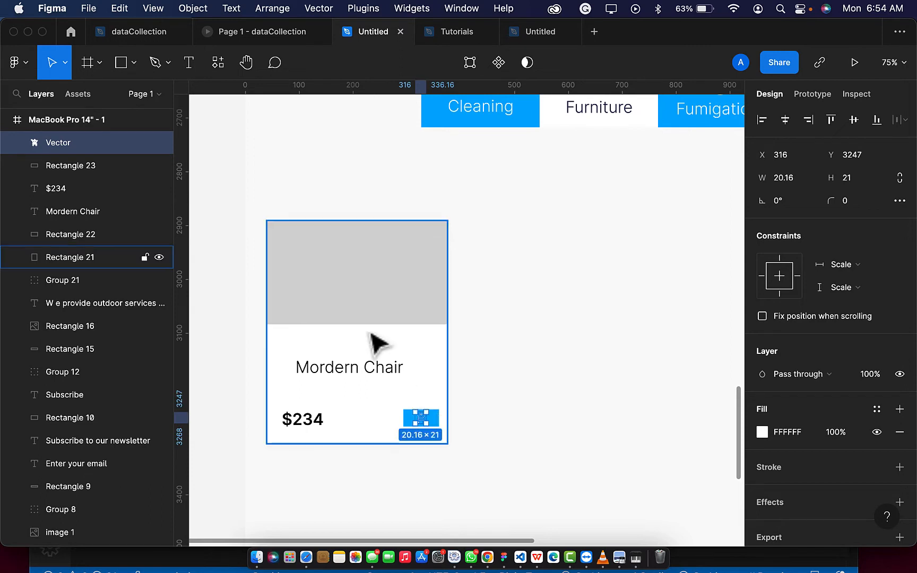
left_click(340, 374)
left_click_drag(339, 371, 340, 375)
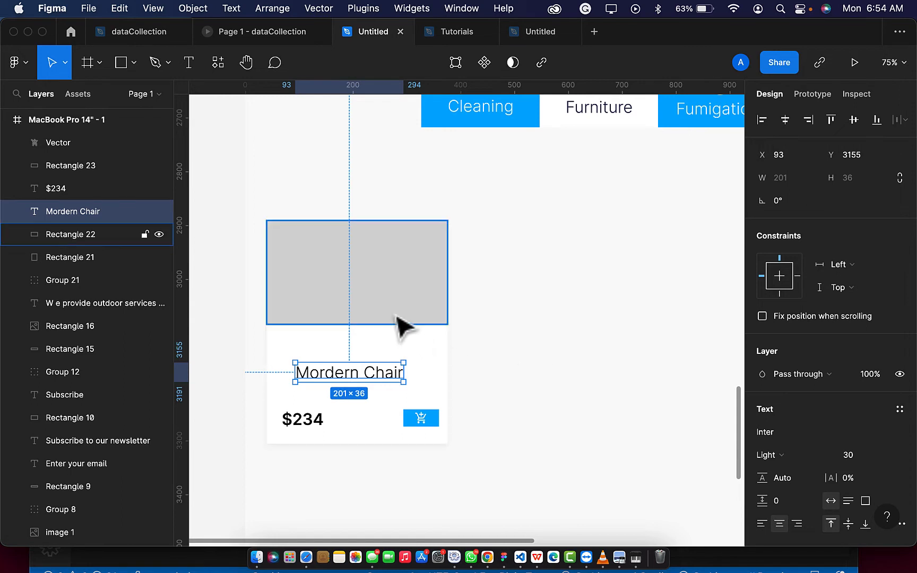
Place the kisspng electric-blue seat PNG from the Downloads folder into the grey rectangle of the product card
left_click(397, 317)
left_click(133, 65)
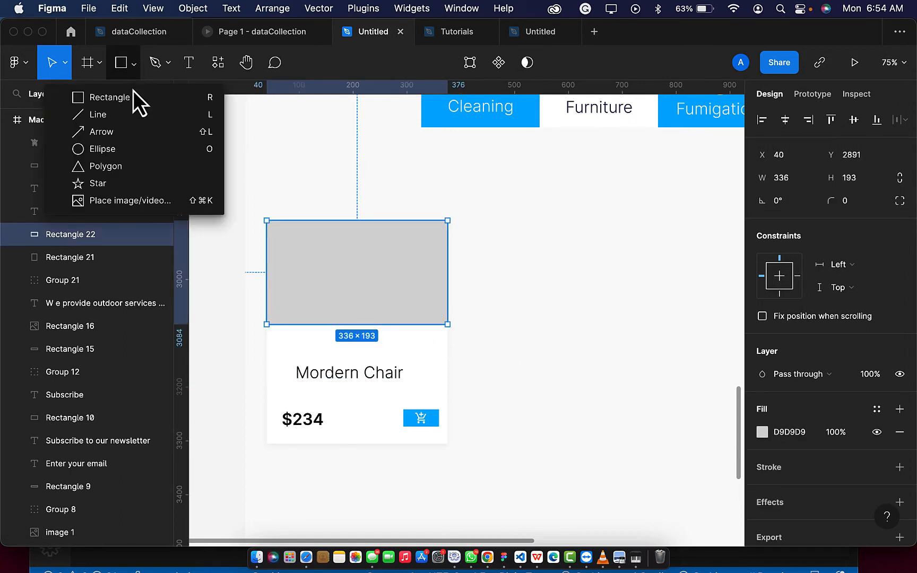
left_click(125, 197)
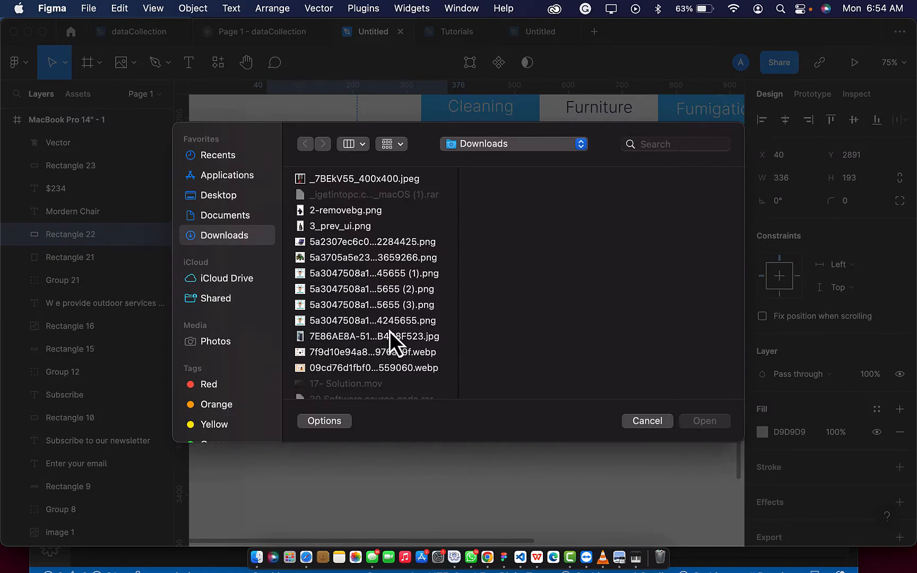
scroll(389, 332, "down", 5)
scroll(390, 331, "down", 20)
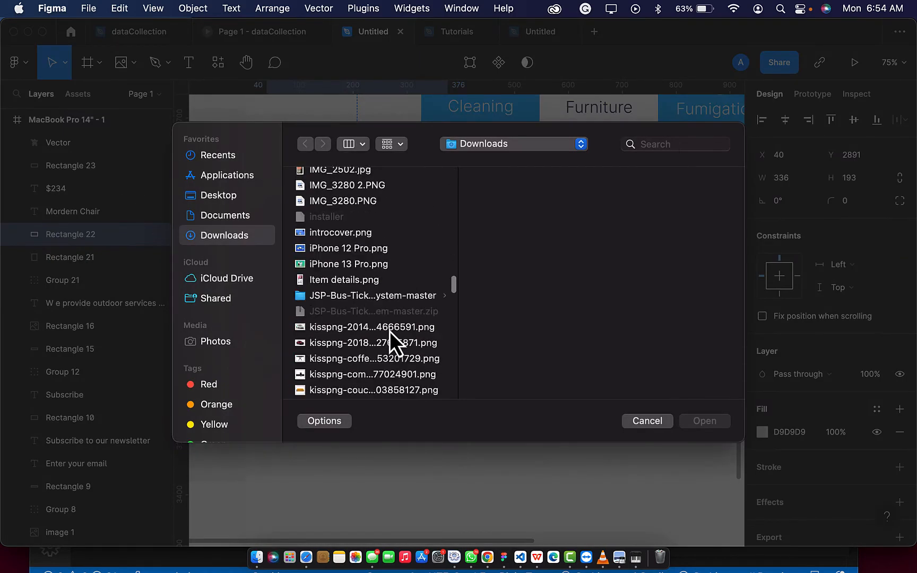
scroll(390, 332, "up", 10)
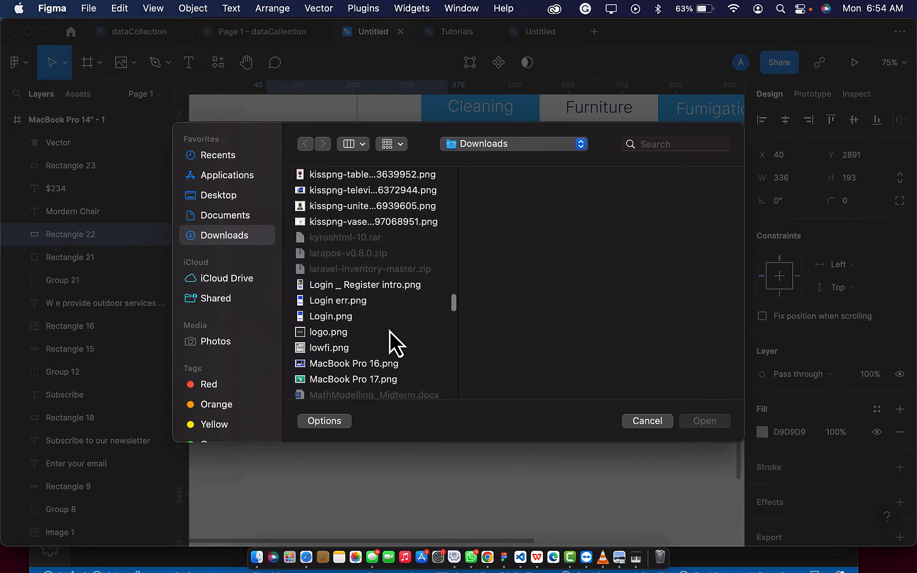
scroll(390, 332, "up", 2)
left_click(365, 324)
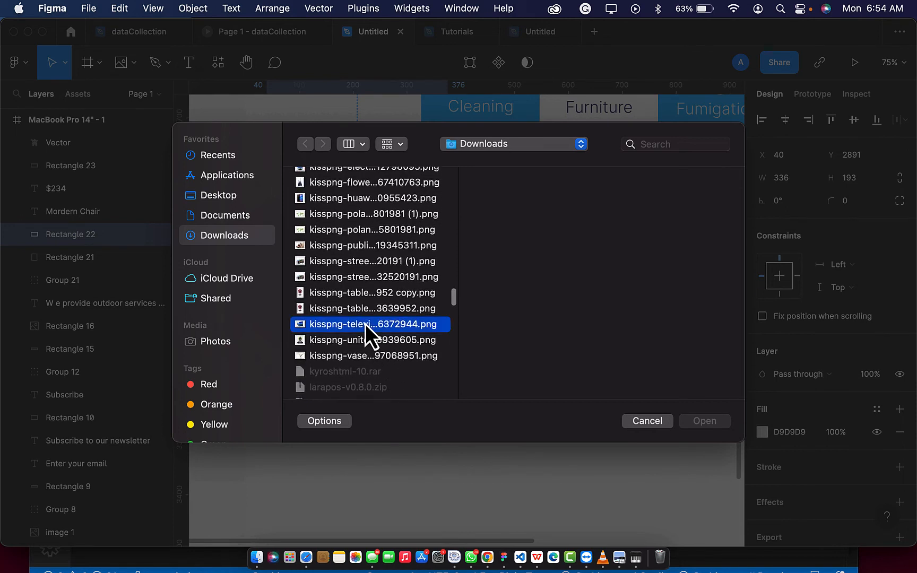
scroll(354, 273, "up", 5)
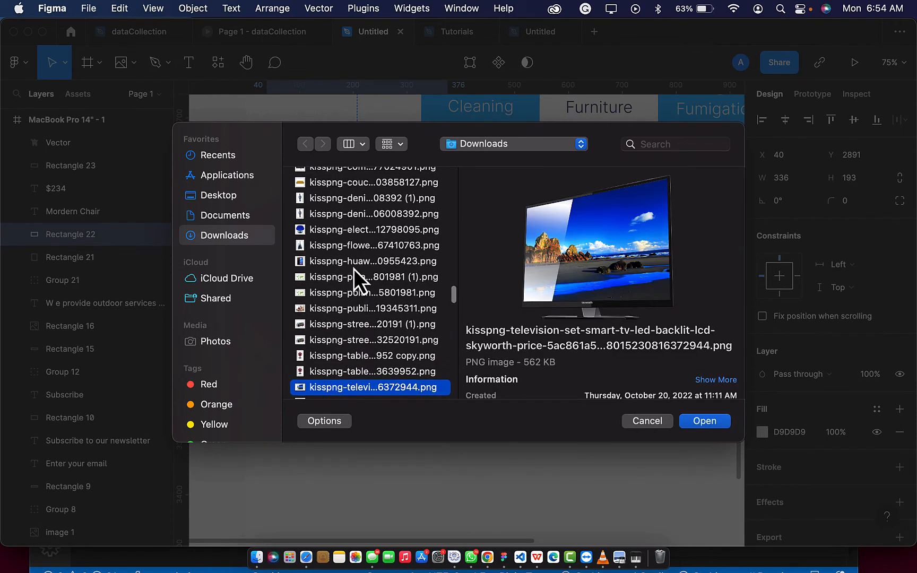
left_click(332, 242)
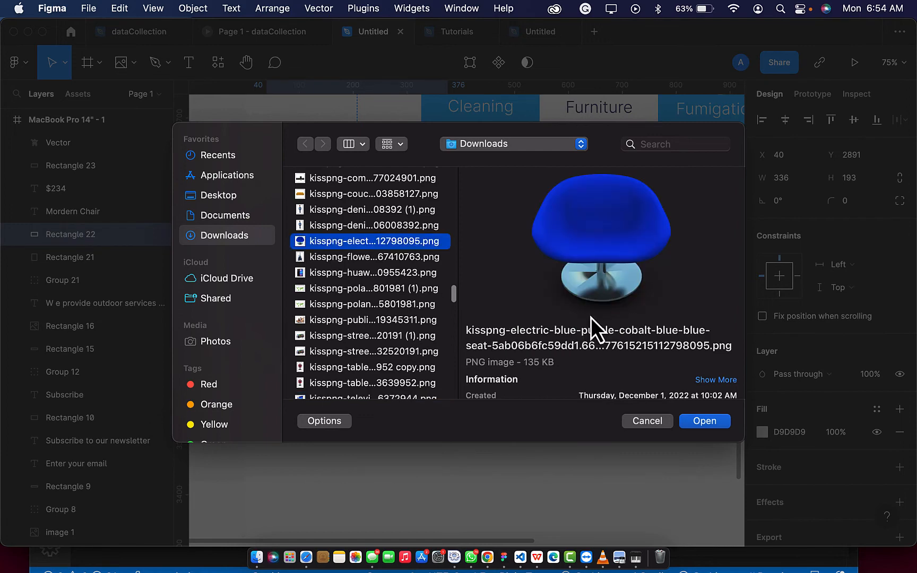
left_click(700, 423)
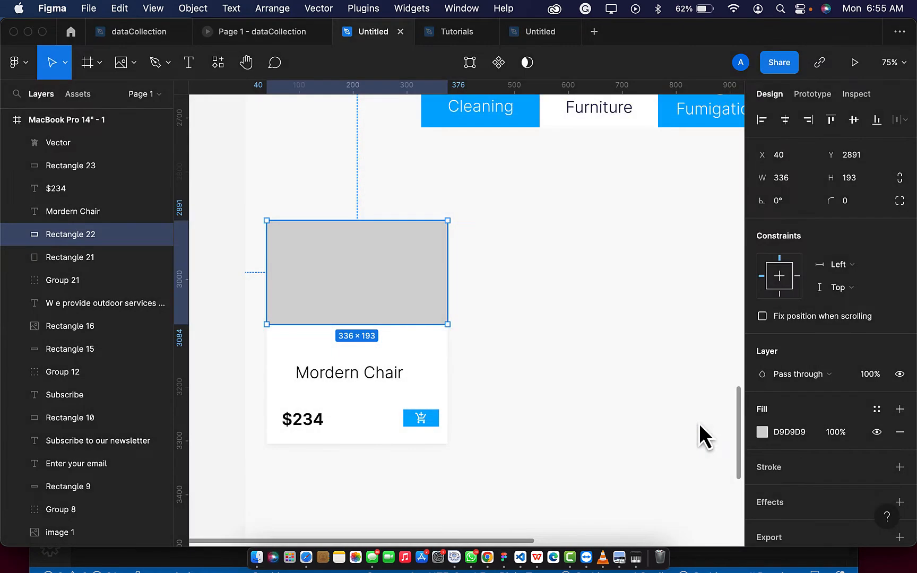
left_click(351, 288)
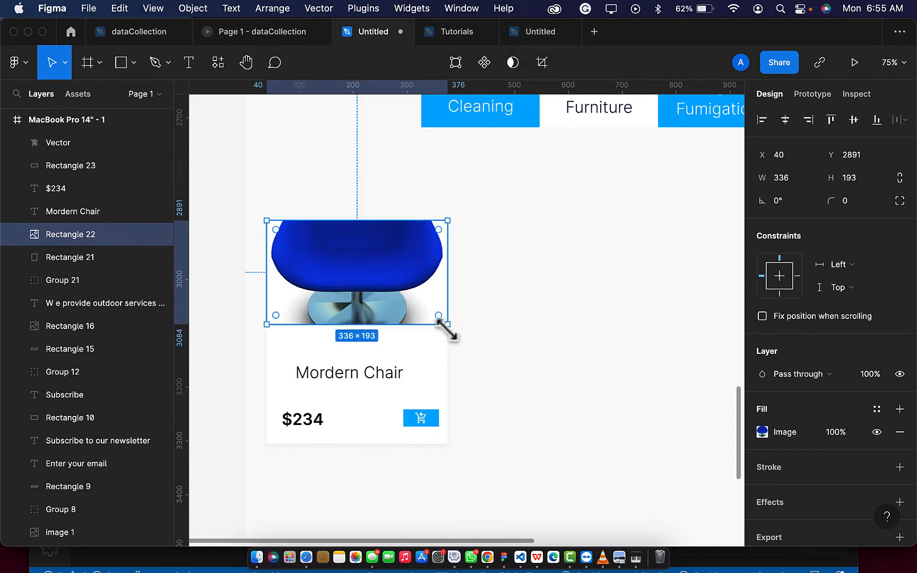
Change the chair image's fill mode to Fit and close the image settings
left_click(763, 432)
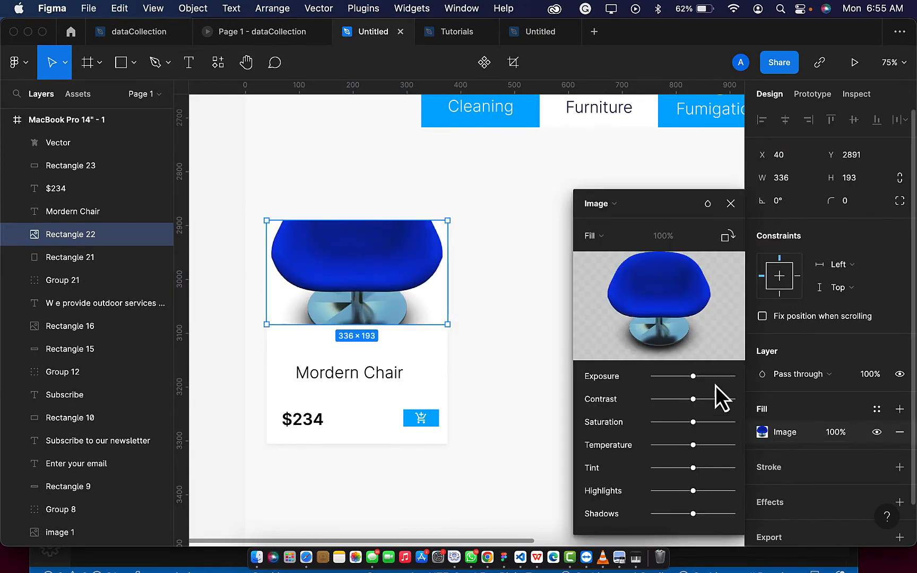
left_click(604, 234)
left_click(606, 267)
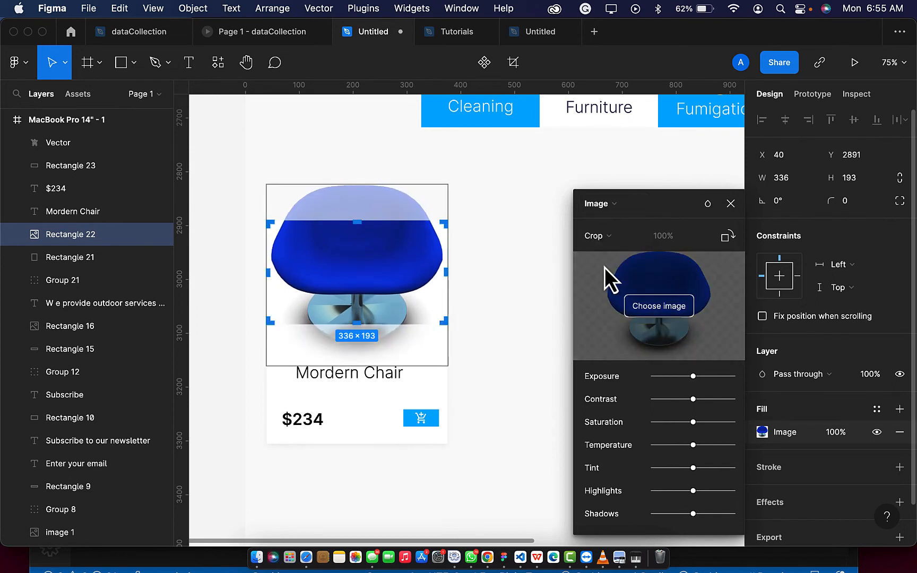
left_click(614, 237)
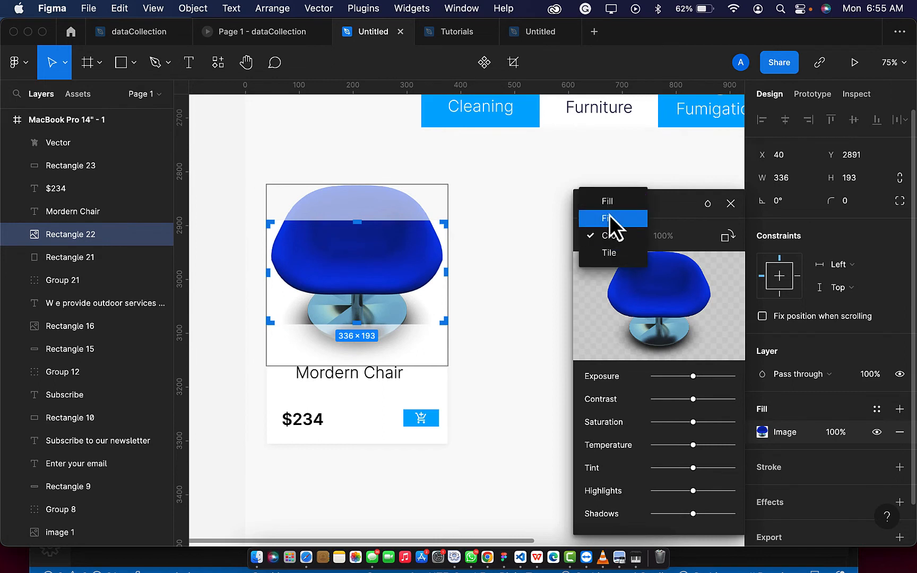
left_click(610, 218)
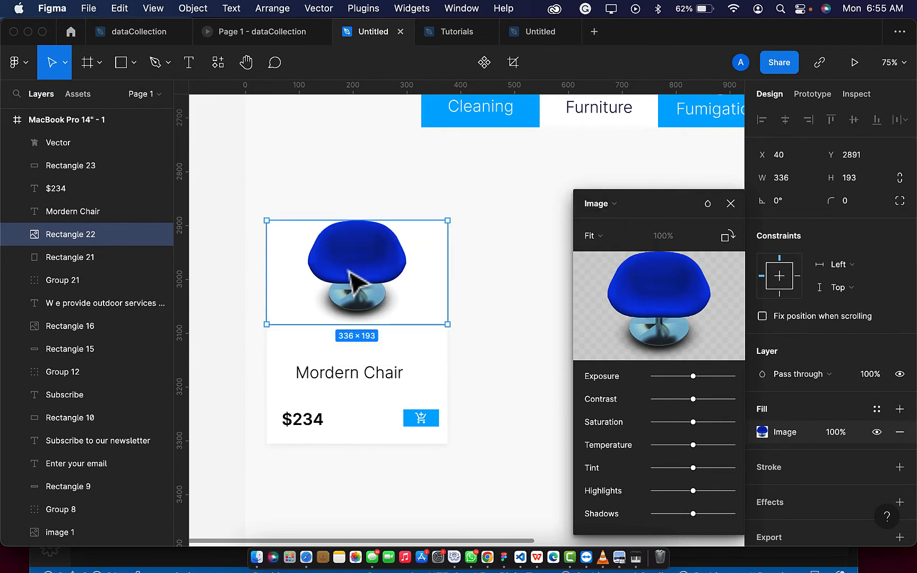
left_click(730, 203)
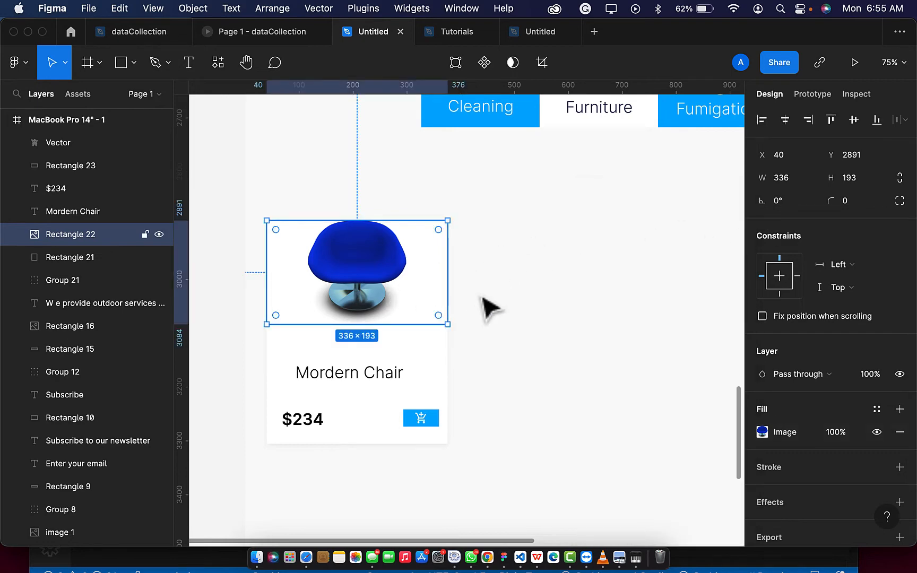
Enlarge the chair image from its centre to about 412 × 237 and move it down to about Y 2906
left_click(494, 311)
left_click(354, 292)
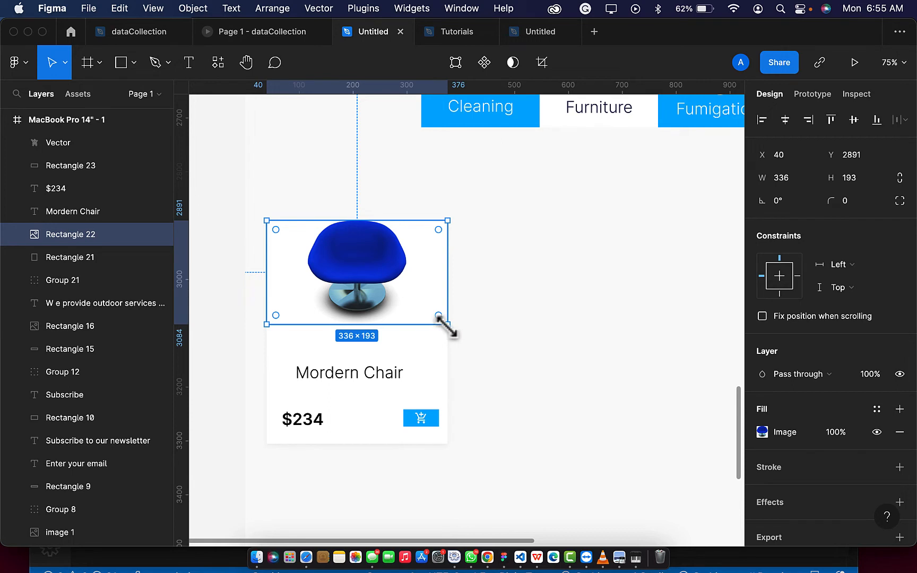
left_click_drag(448, 324, 462, 343)
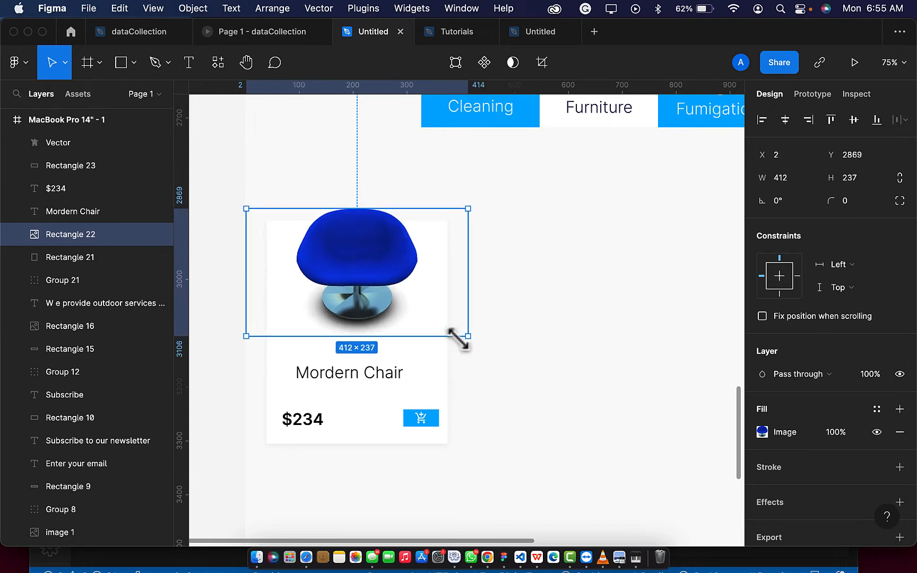
left_click_drag(367, 295, 365, 306)
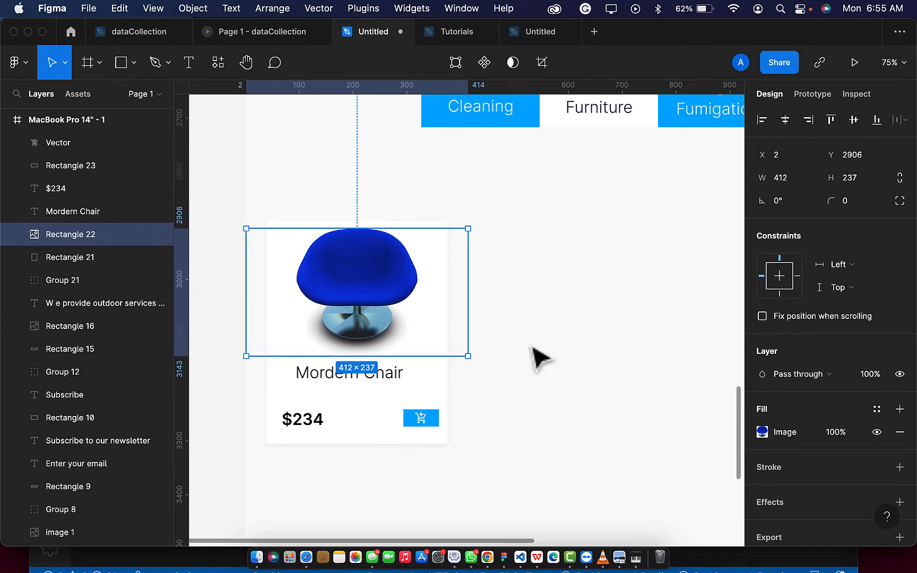
left_click(539, 361)
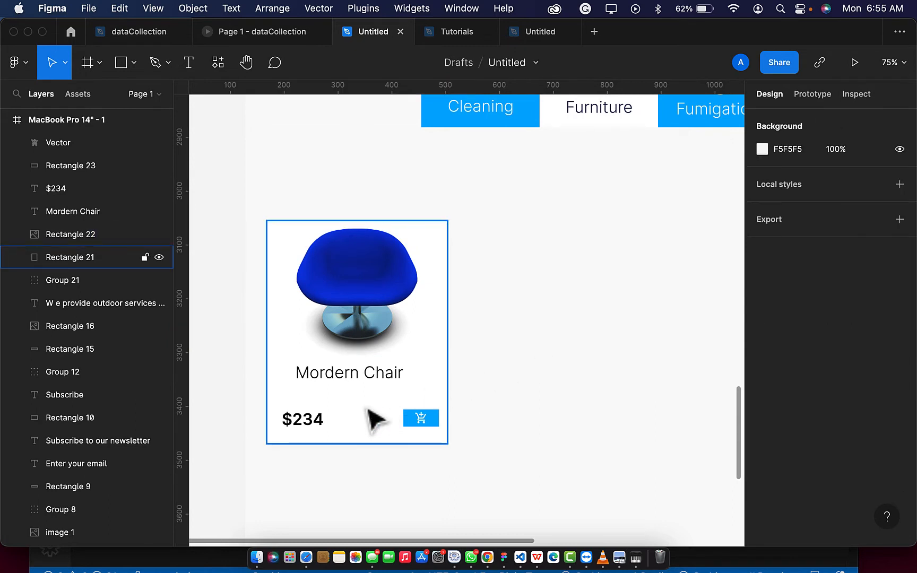
Centre the "Mordern Chair" text horizontally on the white card rectangle
left_click(381, 389)
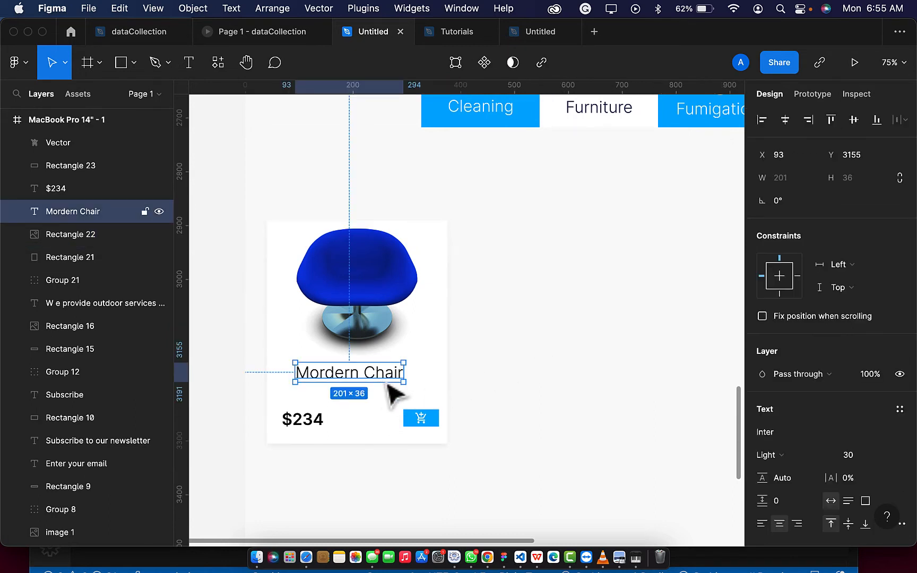
left_click(443, 380, "shift")
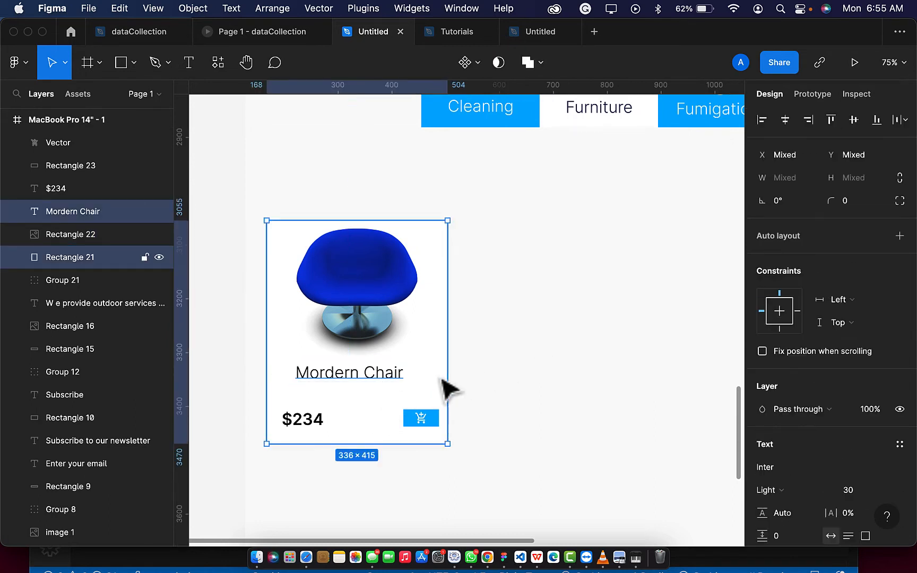
left_click(785, 120)
Group the cart icon with the small blue rectangle behind it
scroll(426, 420, "up", 1)
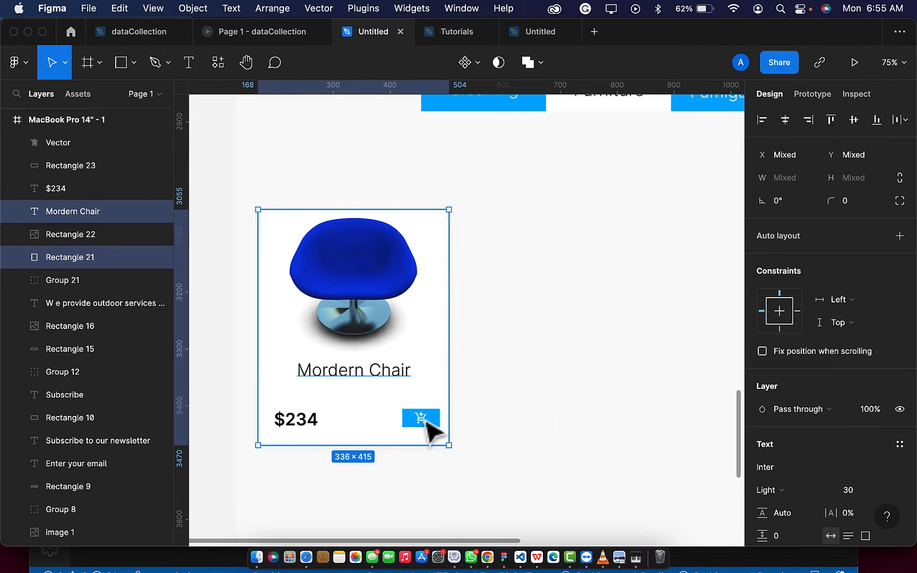
scroll(427, 422, "up", 3)
left_click(425, 429)
left_click(446, 429, "shift")
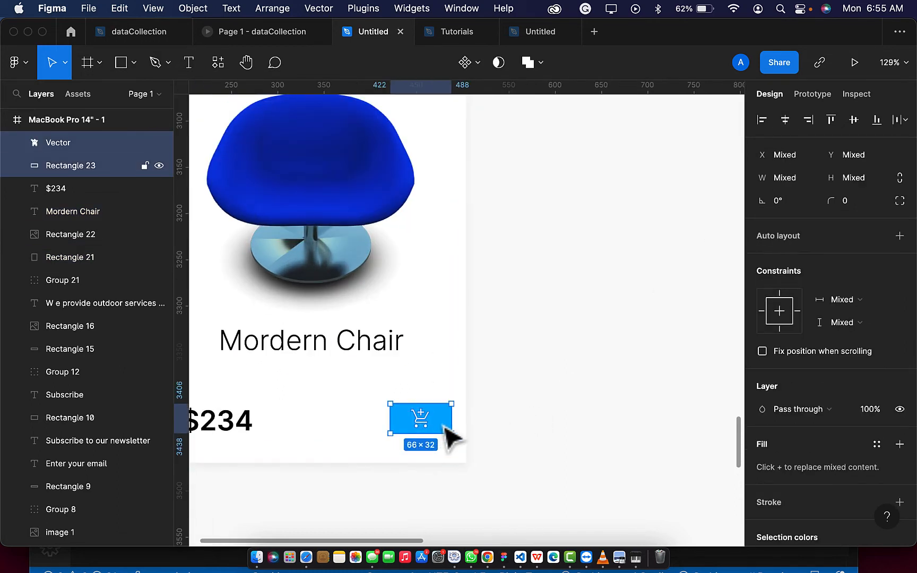
key("super+g")
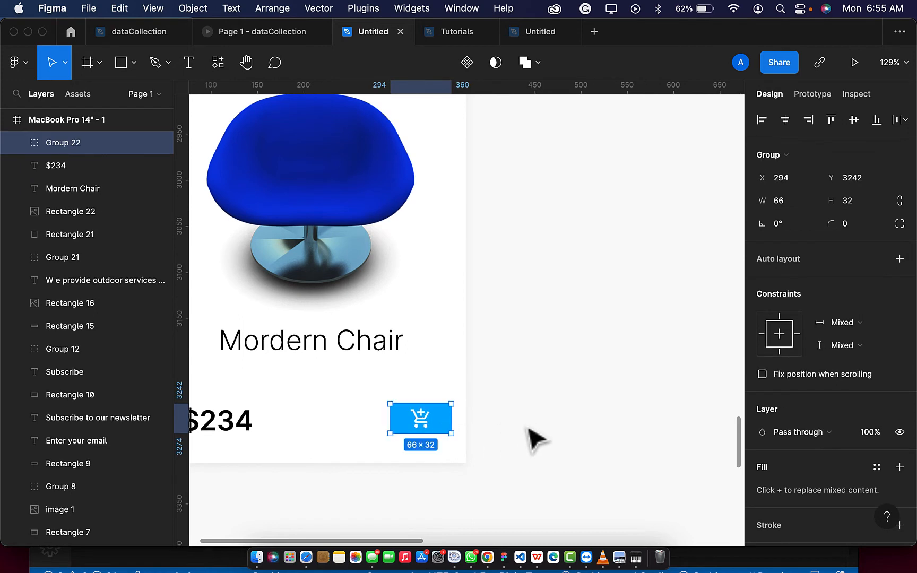
Group the title, price, cart button, chair image and white rectangle into one product card
scroll(529, 430, "down", 3)
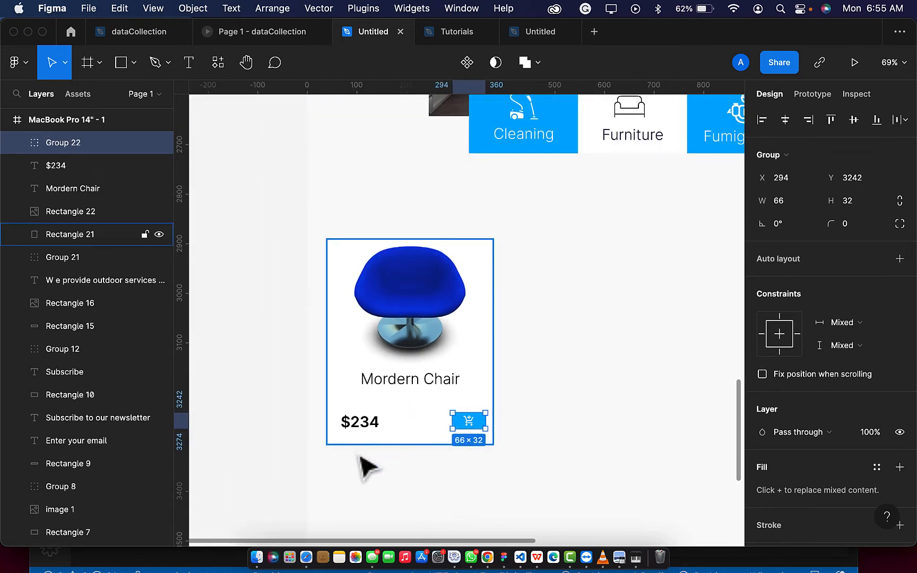
left_click(409, 384)
left_click(364, 429, "shift")
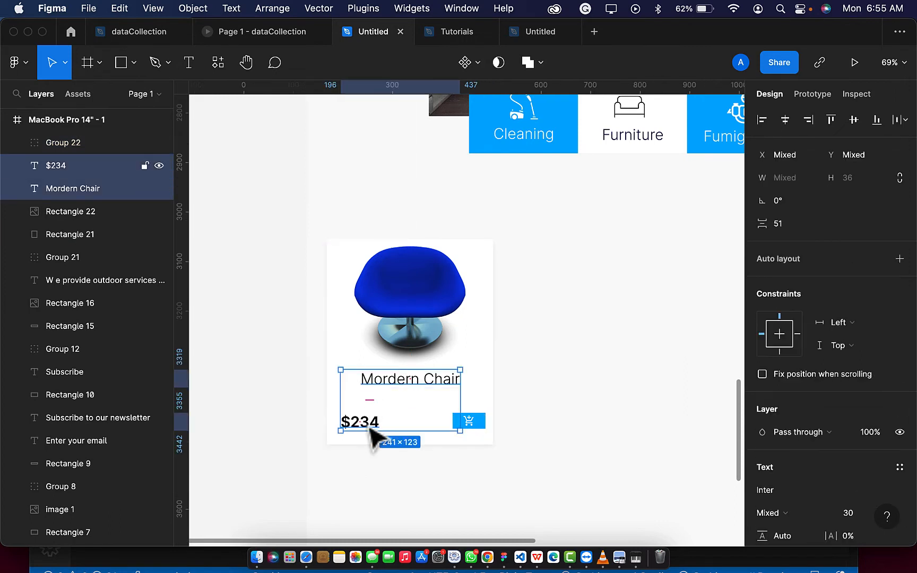
left_click(484, 425, "shift")
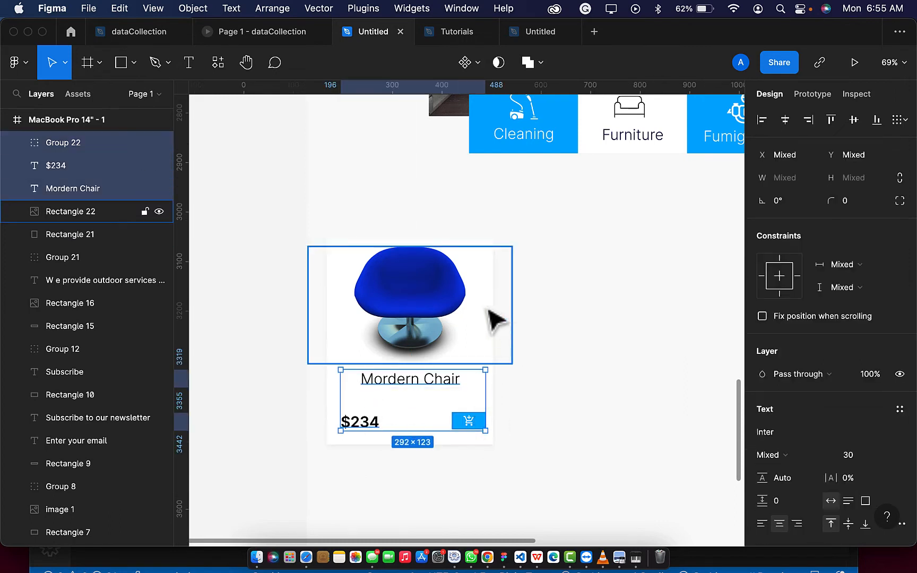
left_click(454, 311, "shift")
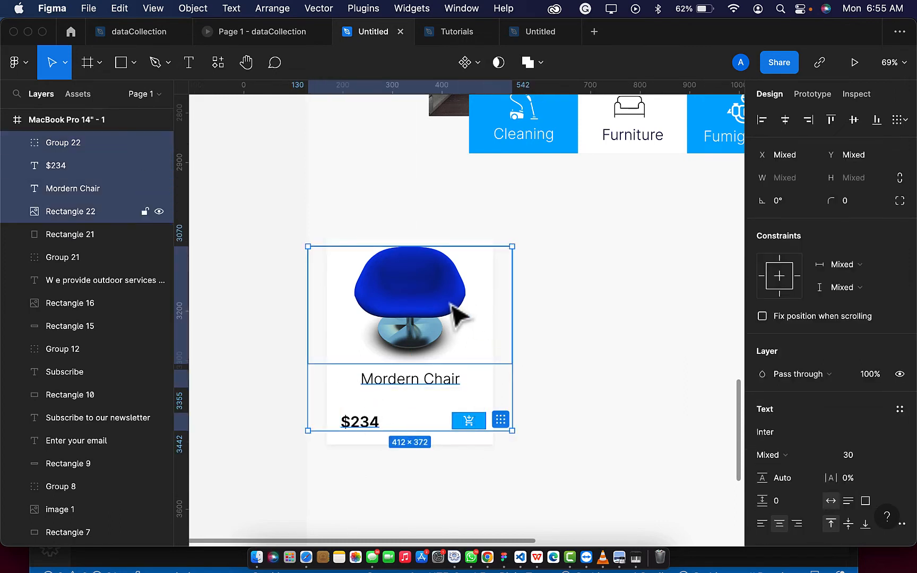
left_click(333, 445, "shift")
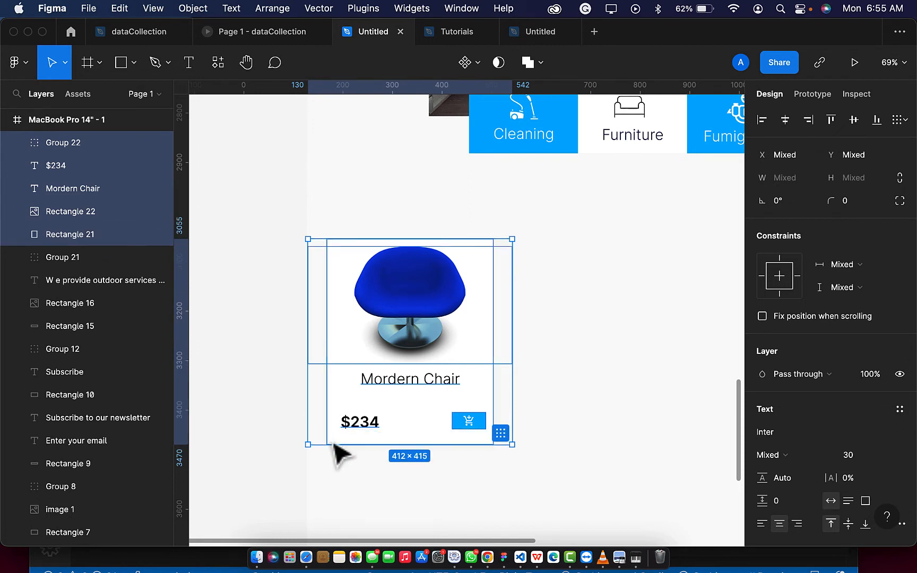
key("super+g")
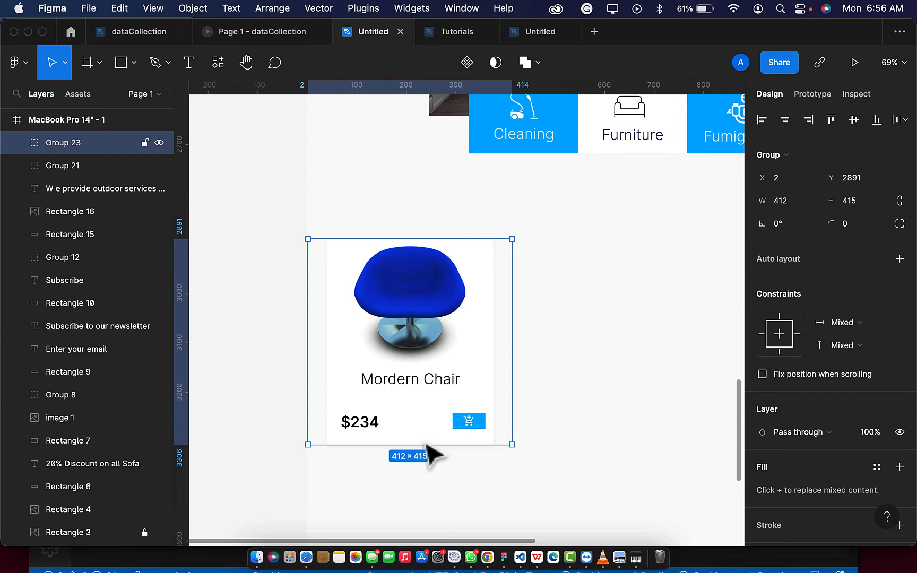
Duplicate the product card three times in an evenly spaced row, with the first copy at X 366 and the last at X 1094
key("super+d")
scroll(423, 440, "down", 5)
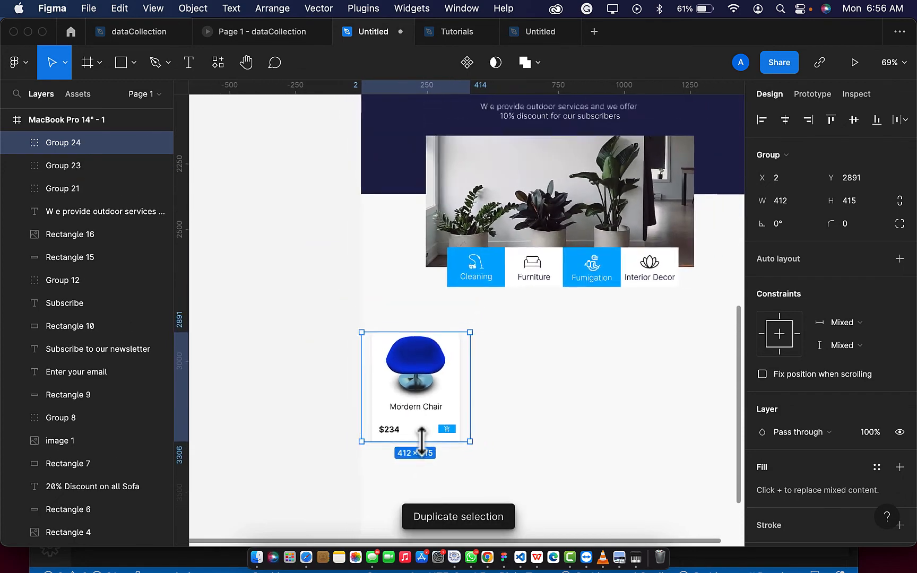
scroll(422, 441, "down", 1)
left_click_drag(426, 426, 507, 420)
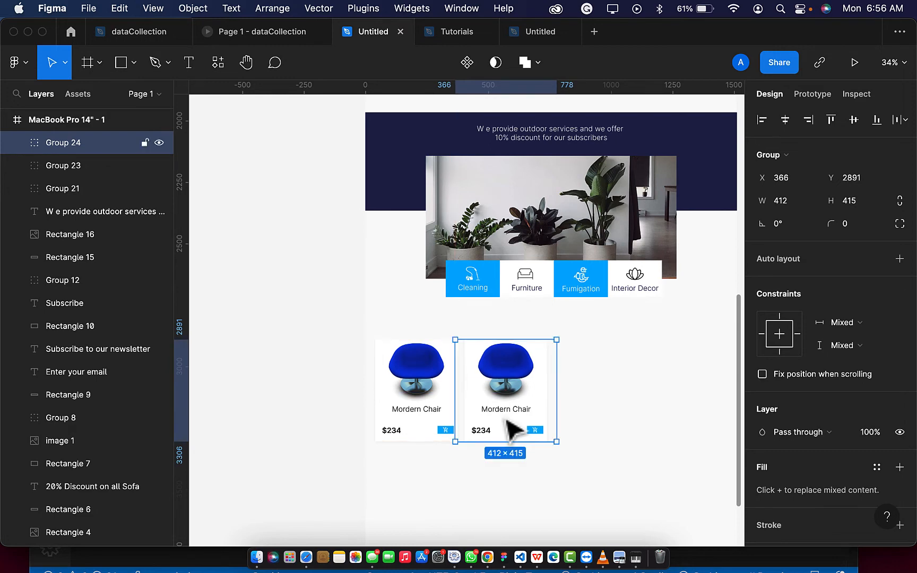
key("super+d")
key("super+d")
scroll(507, 418, "right", 1)
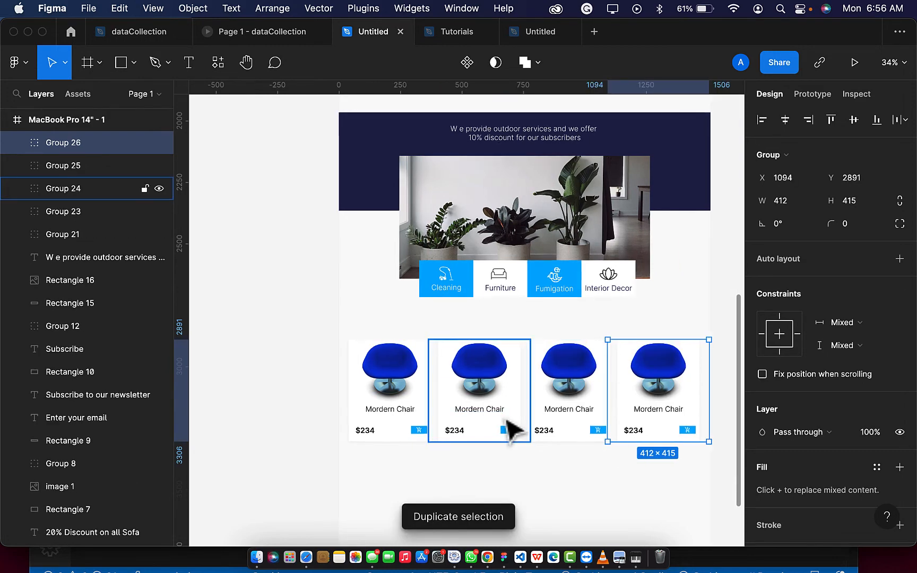
Replace the chair image in the second product card with the kisspng-couch-mid-century-modern sofa PNG from Downloads
double_click(481, 388)
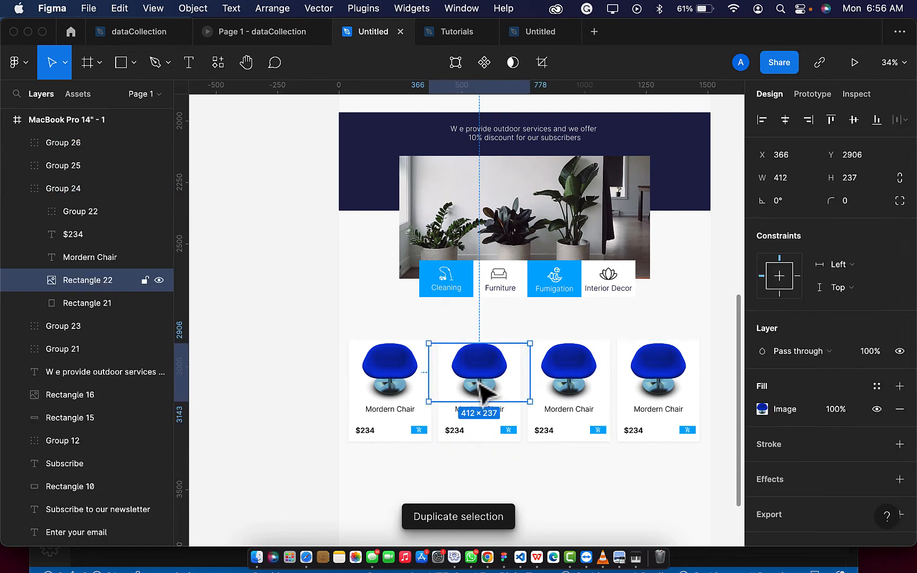
left_click(134, 64)
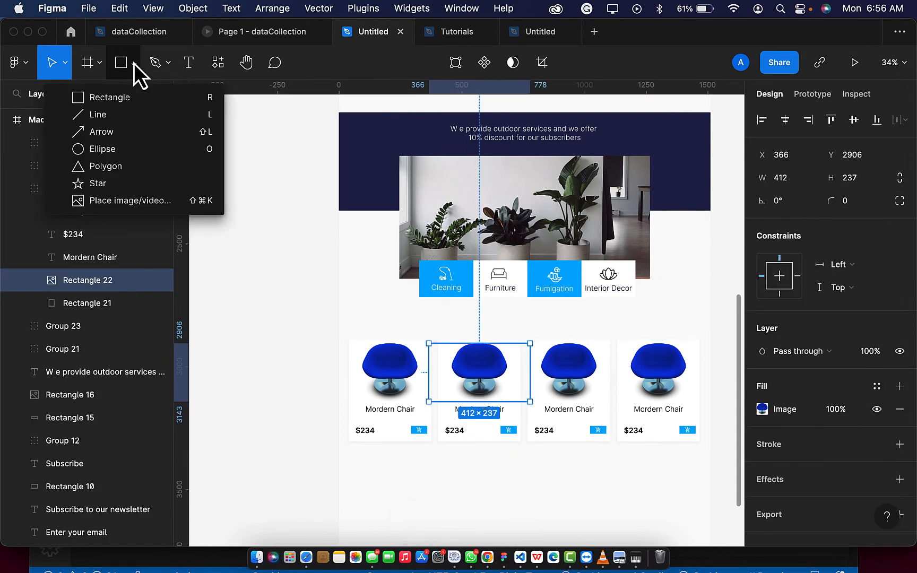
left_click(140, 198)
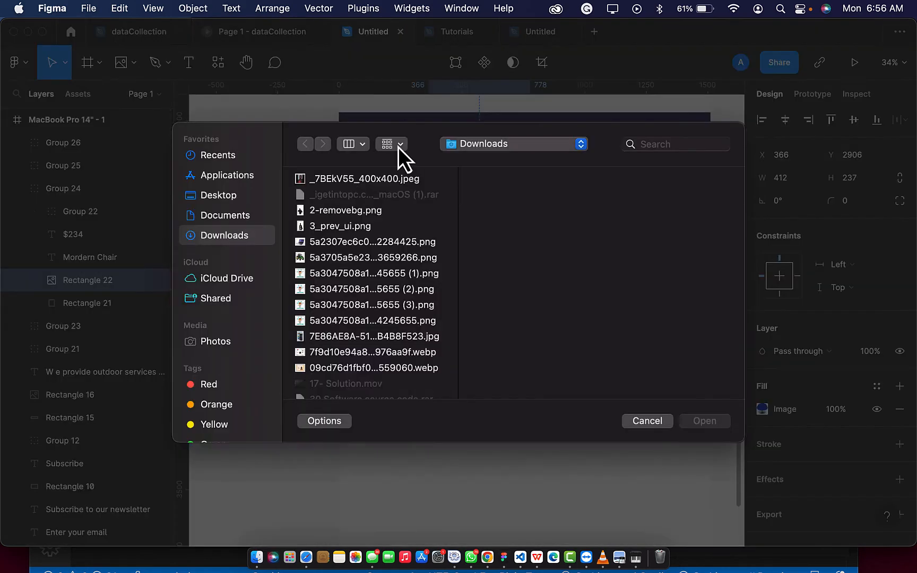
left_click(349, 292)
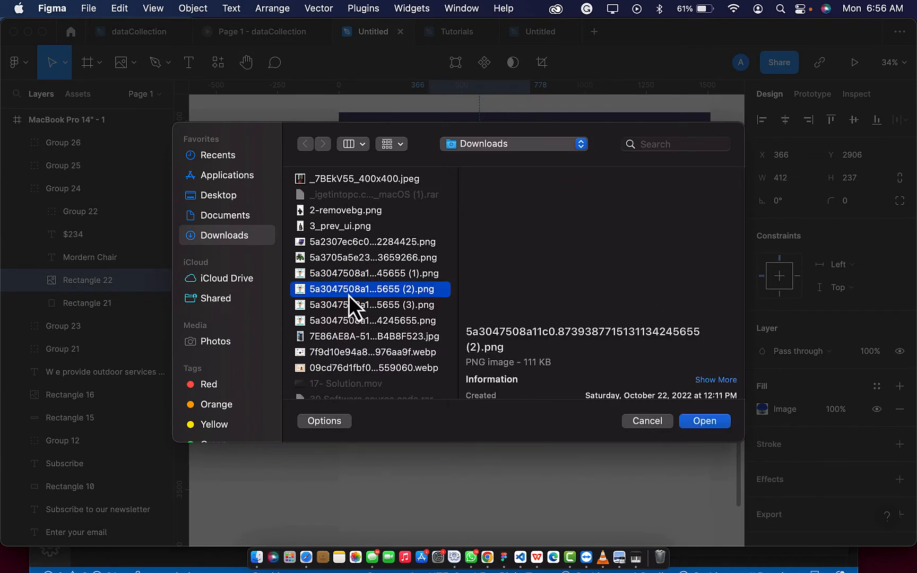
key("k")
scroll(349, 295, "down", 5)
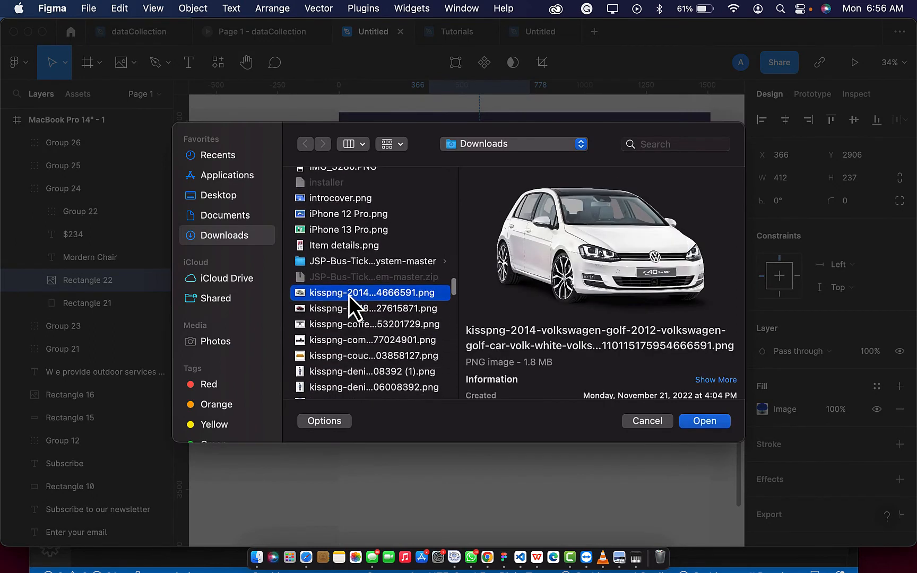
left_click(333, 342)
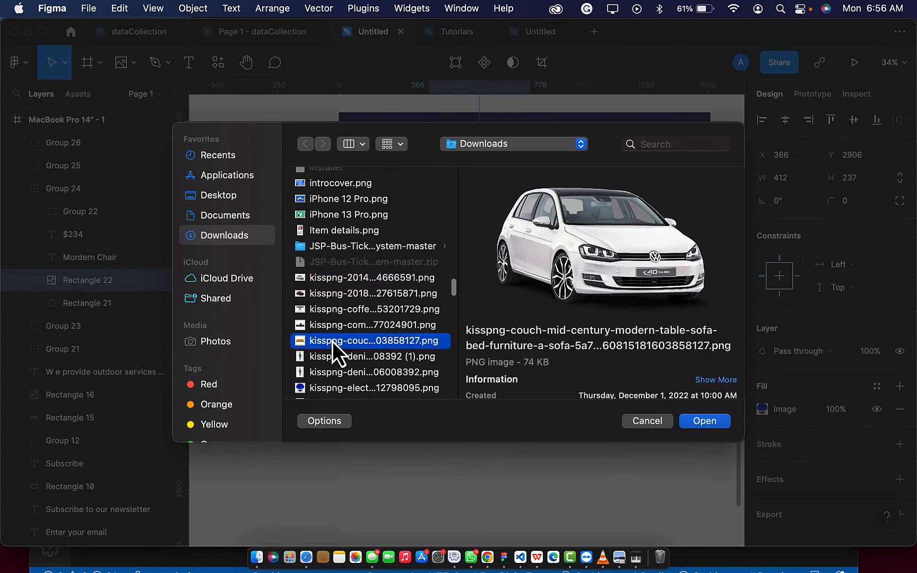
left_click(708, 422)
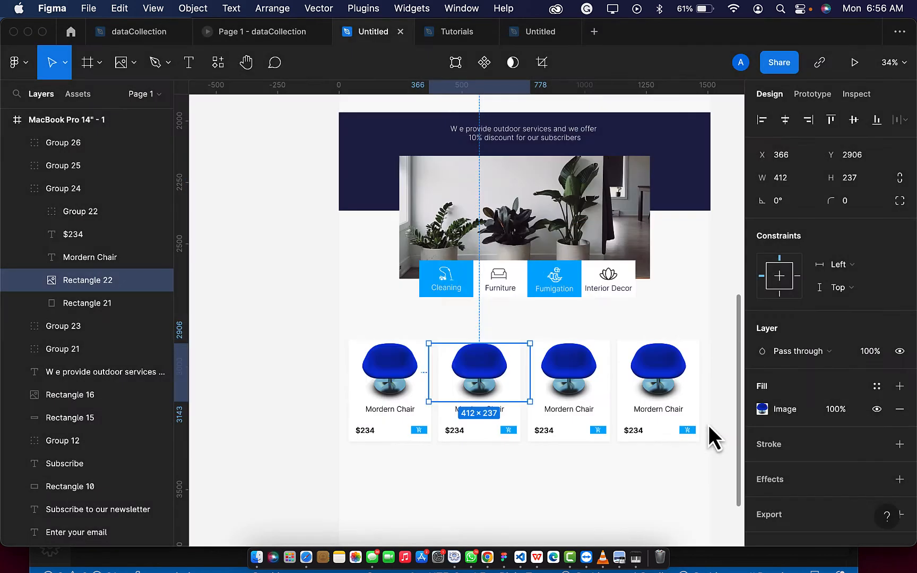
left_click(472, 382)
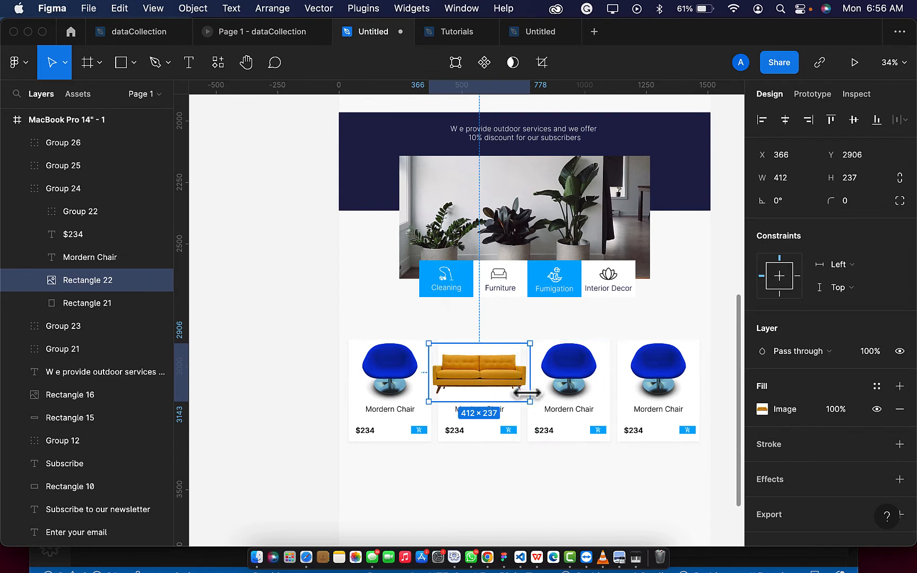
Shrink the sofa image about its centre to 336 × 193 so it fits the second card's width
key("alt")
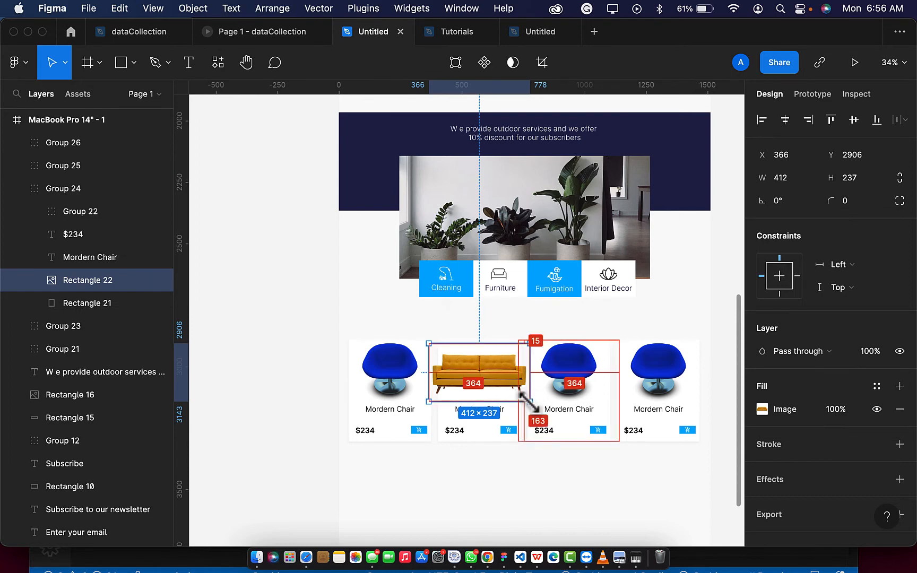
left_click_drag(525, 399, 516, 395)
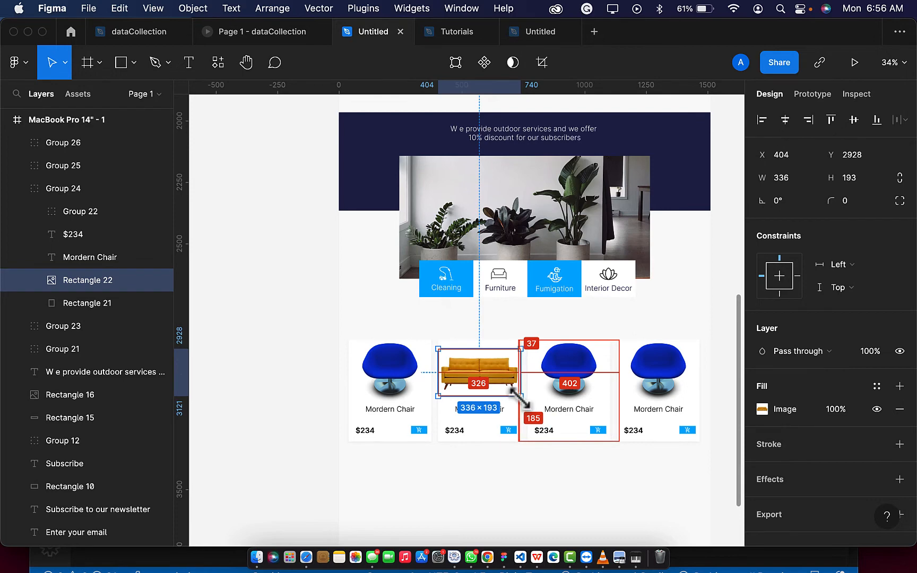
left_click(321, 452)
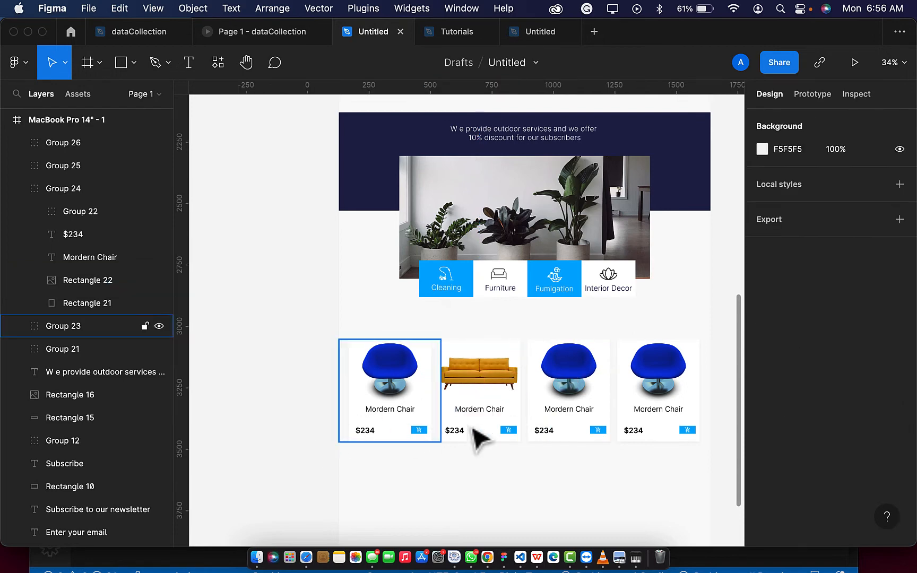
Replace the chair image in the third product card with the kisspng-coffee-table-nightstand PNG from Downloads
double_click(575, 395)
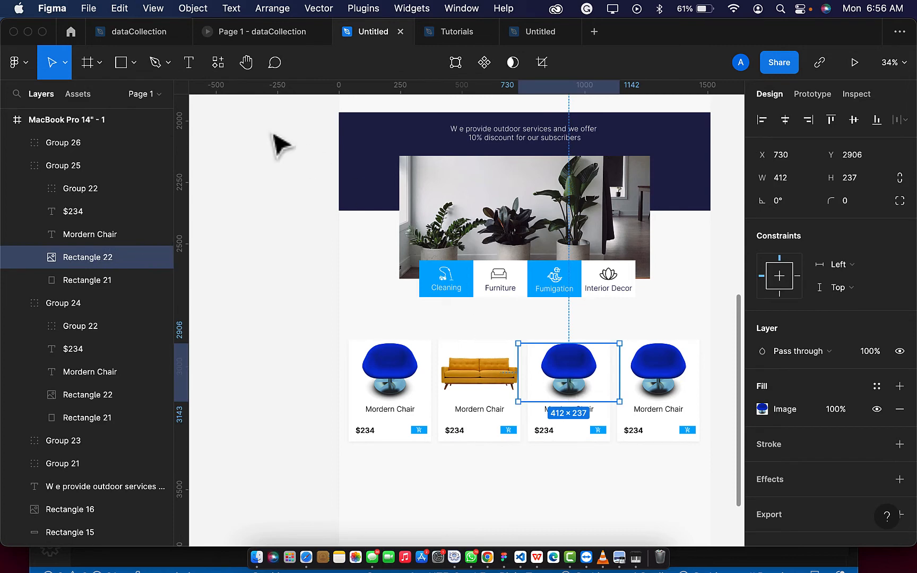
left_click(135, 67)
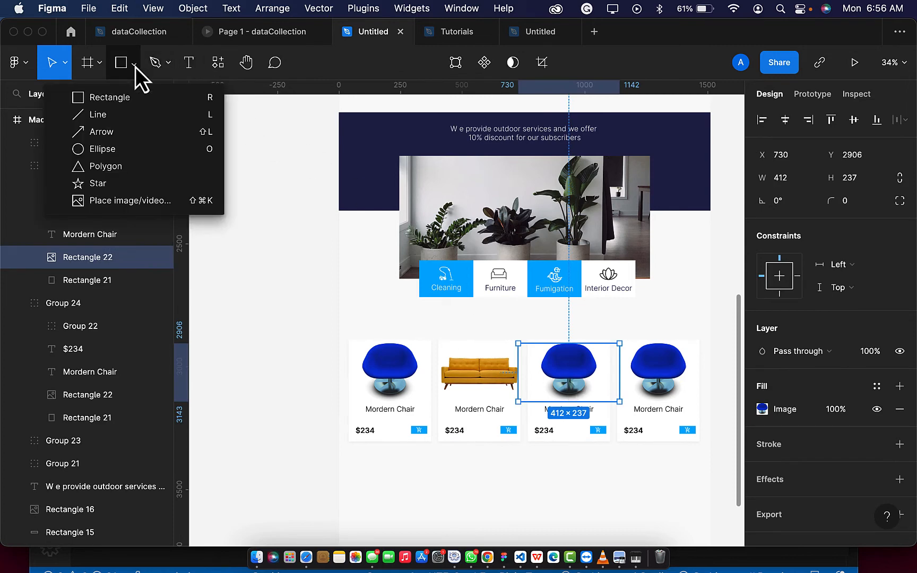
left_click(119, 198)
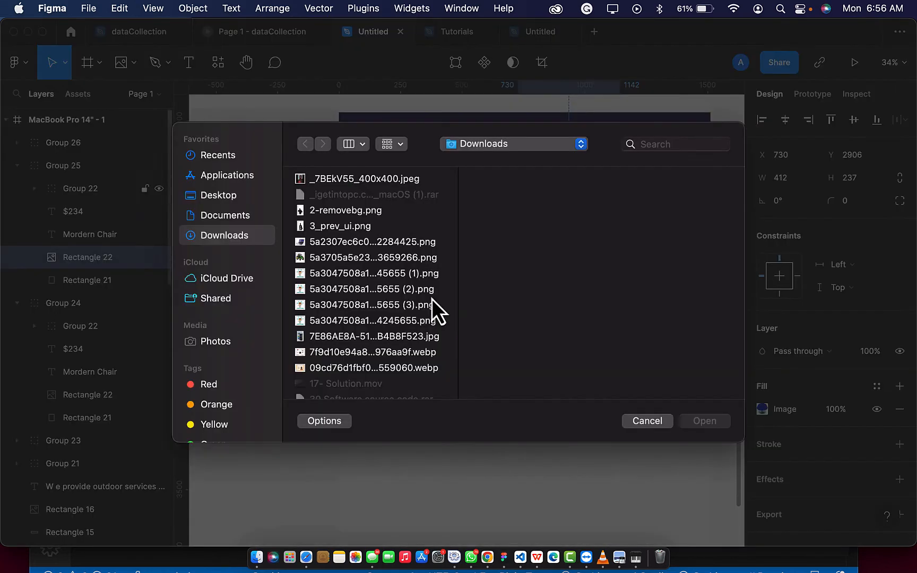
left_click(314, 289)
type("k")
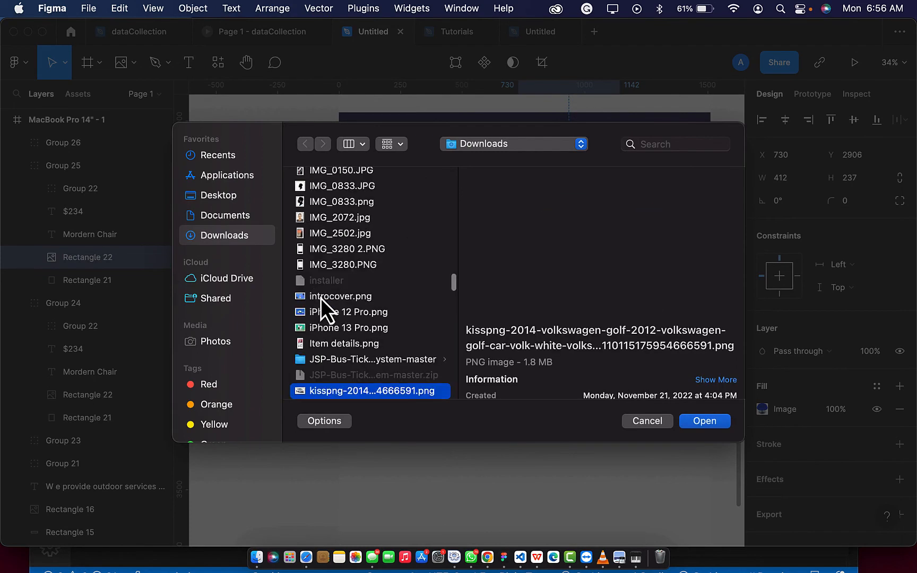
scroll(354, 368, "down", 3)
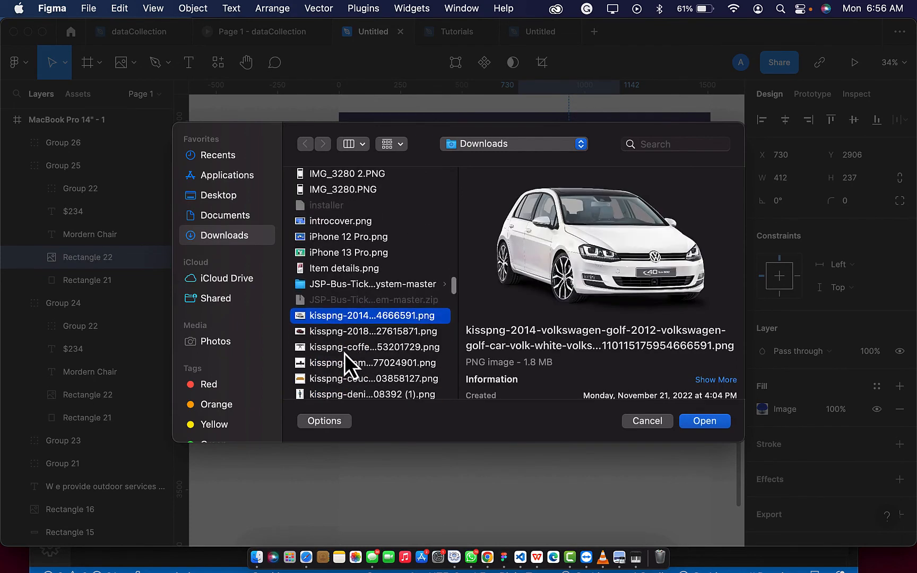
left_click(345, 353)
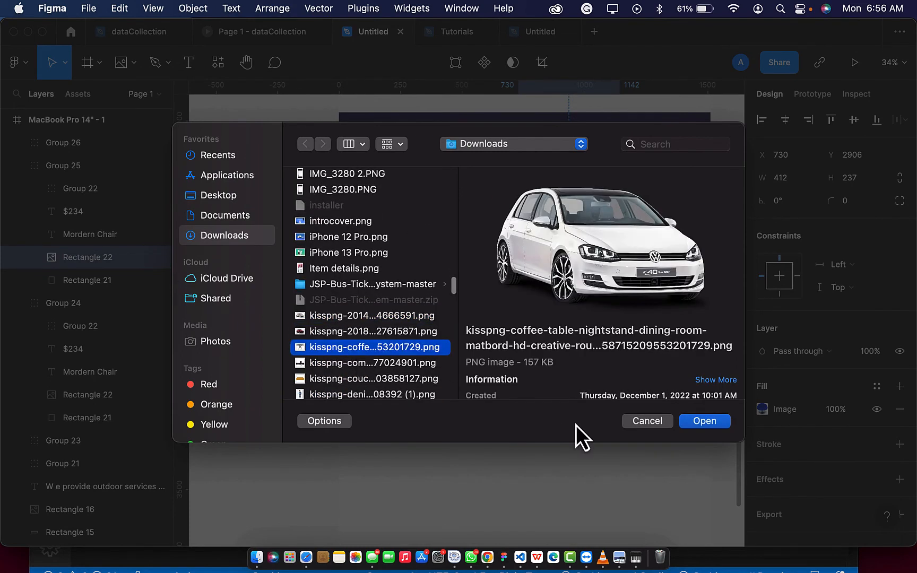
left_click(705, 421)
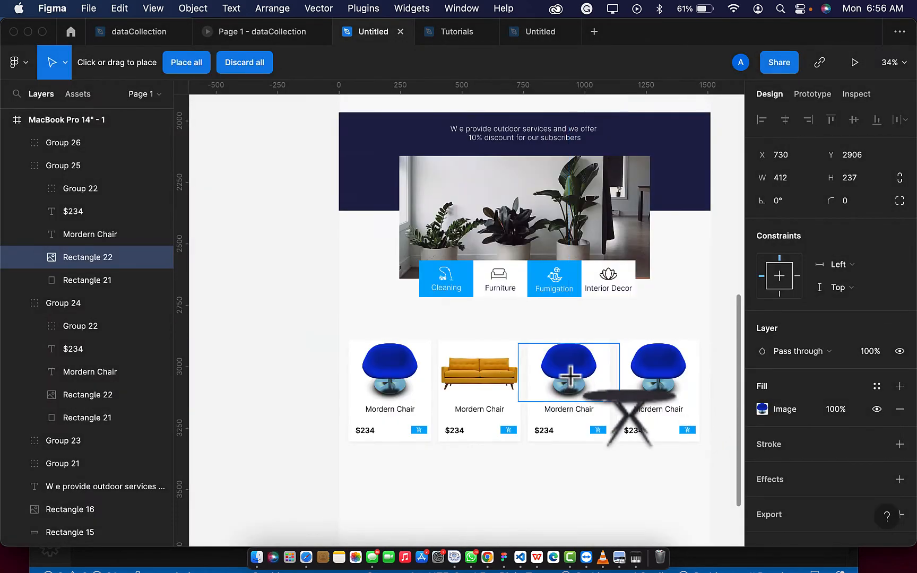
left_click(578, 387)
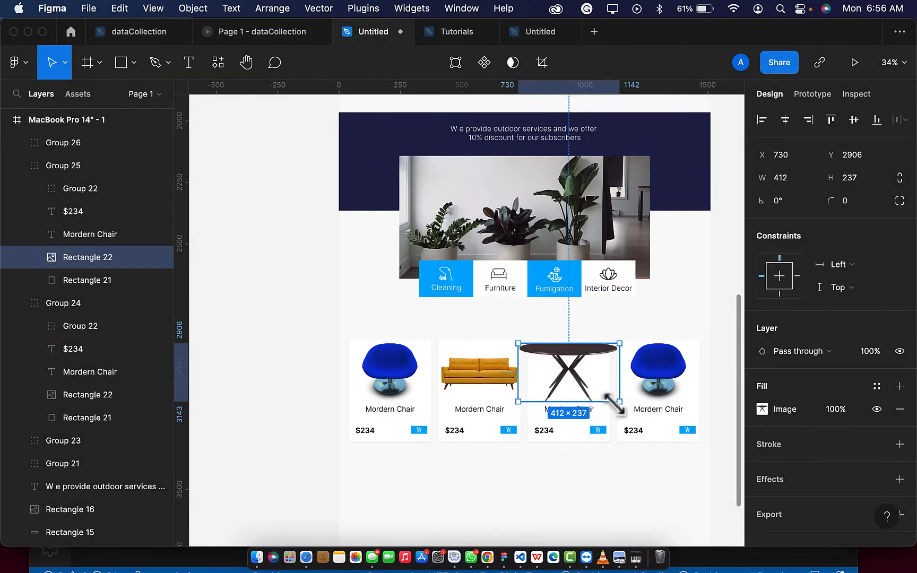
Shrink the table image in the third card about its centre to 304 × 175
key("alt")
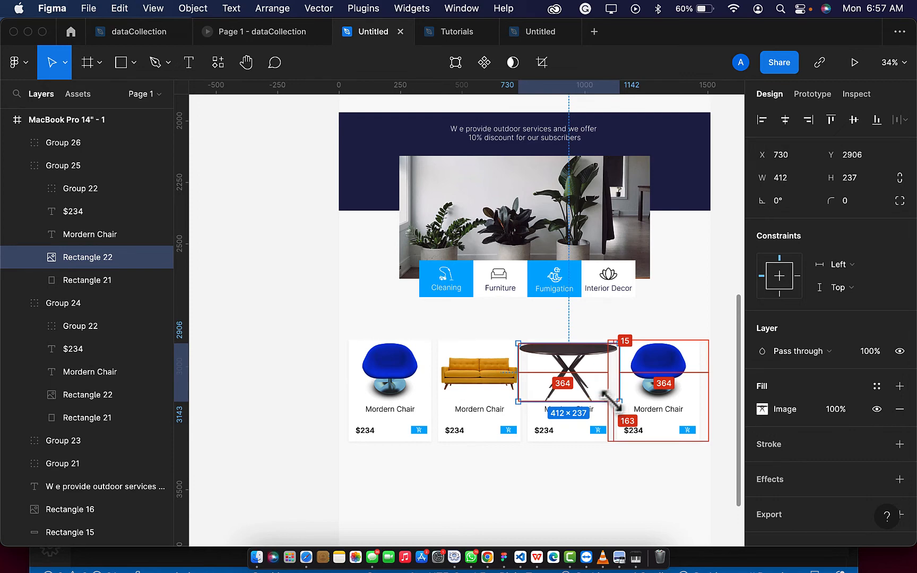
left_click_drag(611, 400, 607, 395)
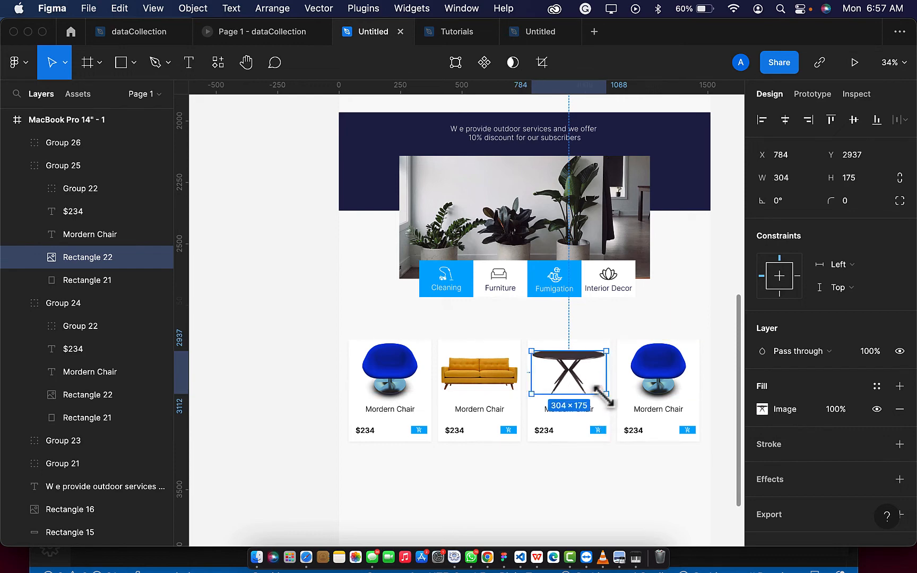
left_click(662, 375)
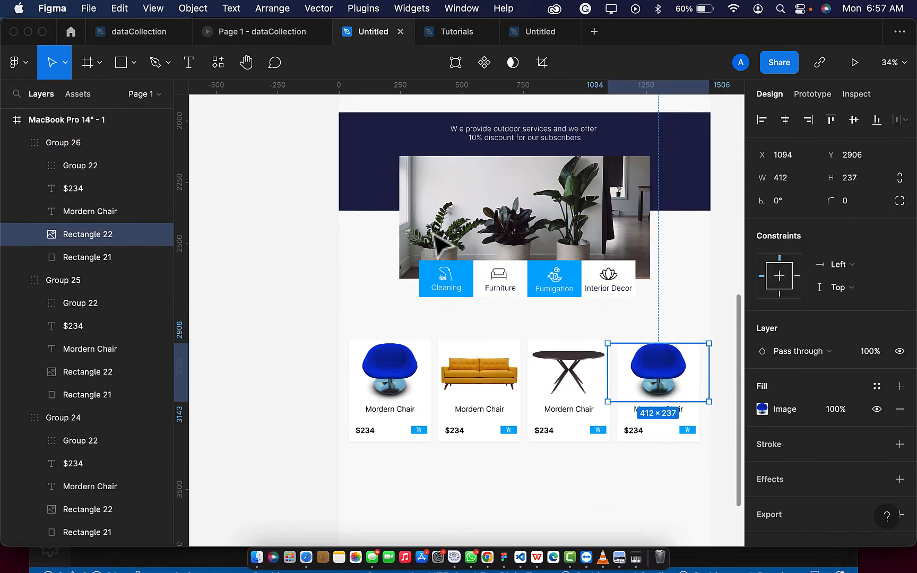
Move the table image slightly down within the third card to Y 2946
double_click(571, 374)
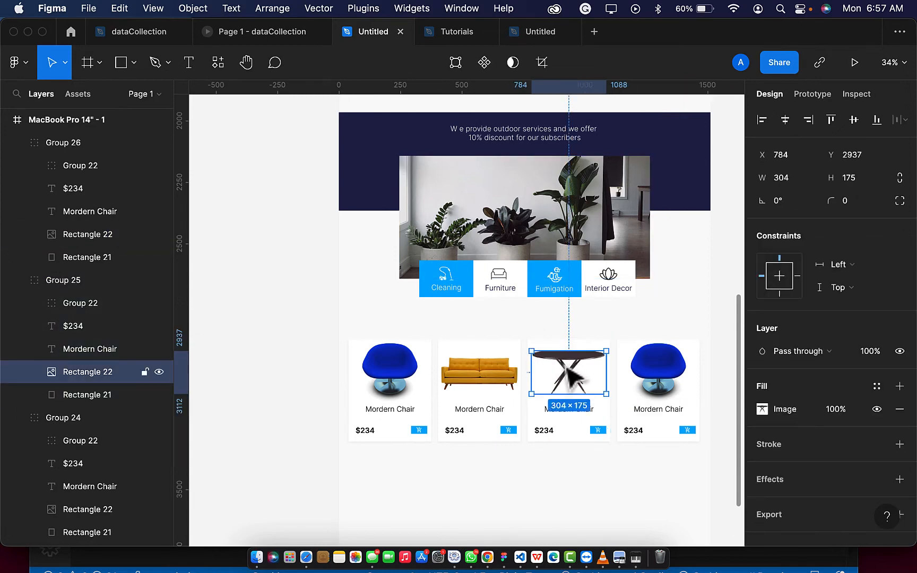
left_click_drag(568, 366, 568, 367)
key("Tab")
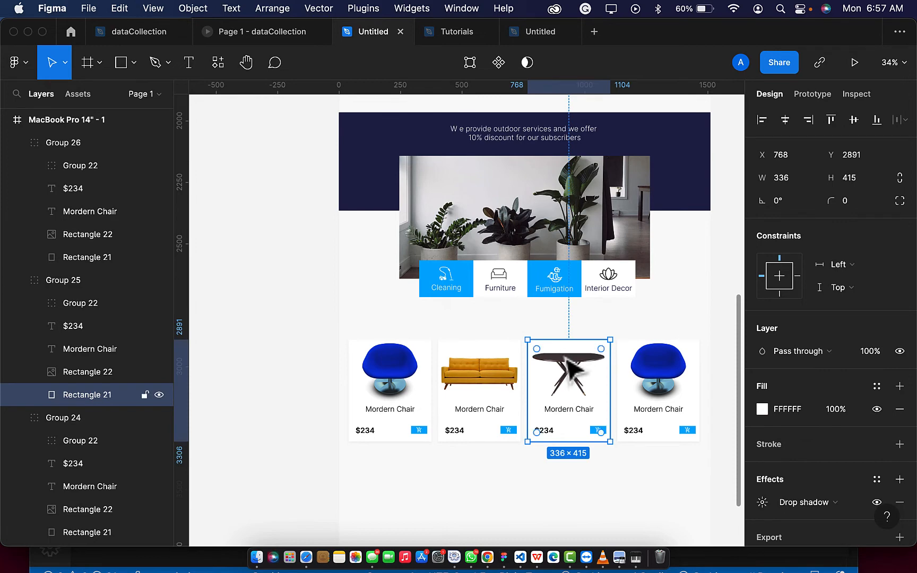
key("shift+Tab")
double_click(569, 367)
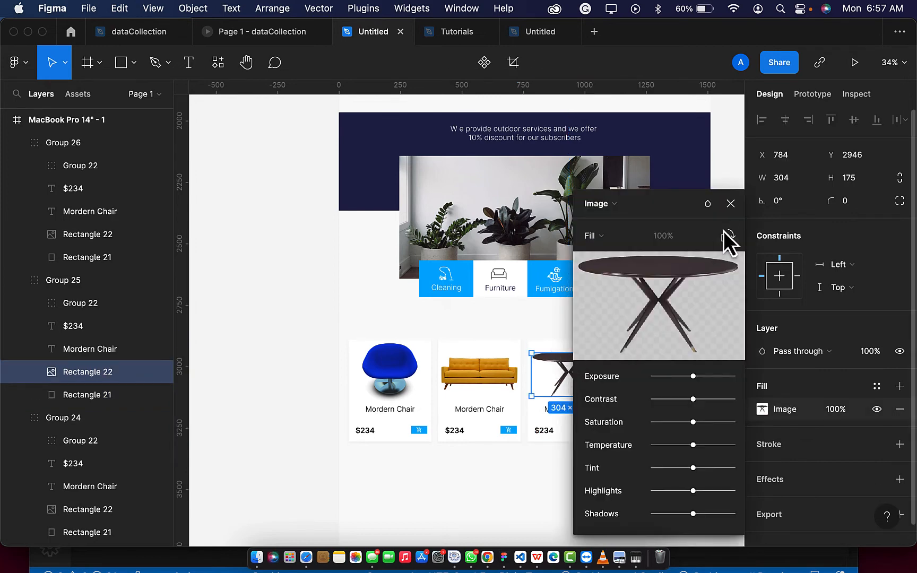
left_click(731, 203)
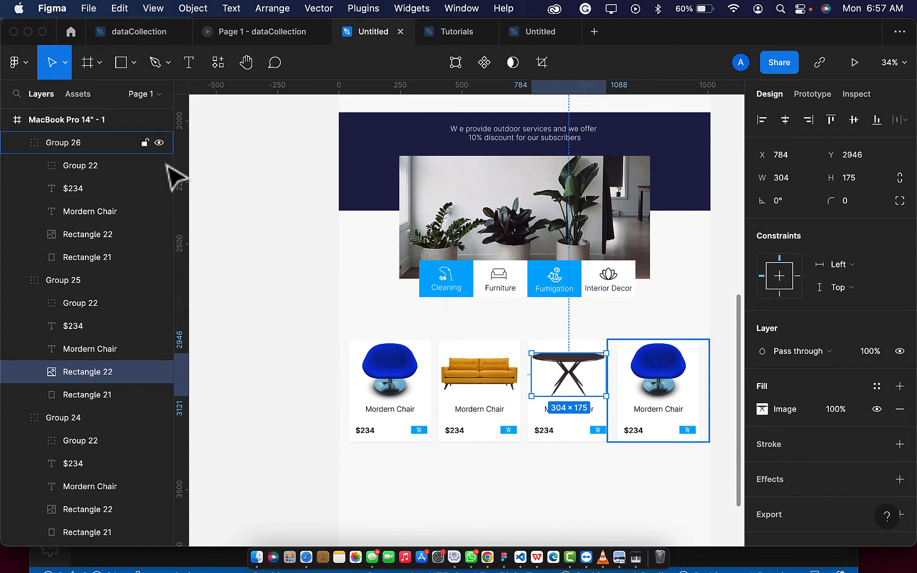
Replace the chair image in the fourth product card with the kisspng-flowers-in-a-vase PNG from Downloads
left_click(132, 65)
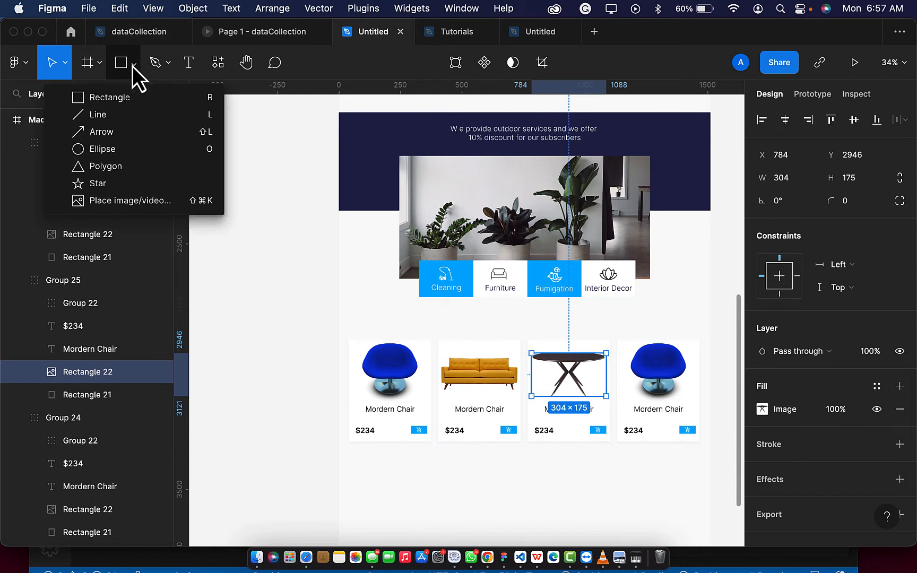
left_click(117, 201)
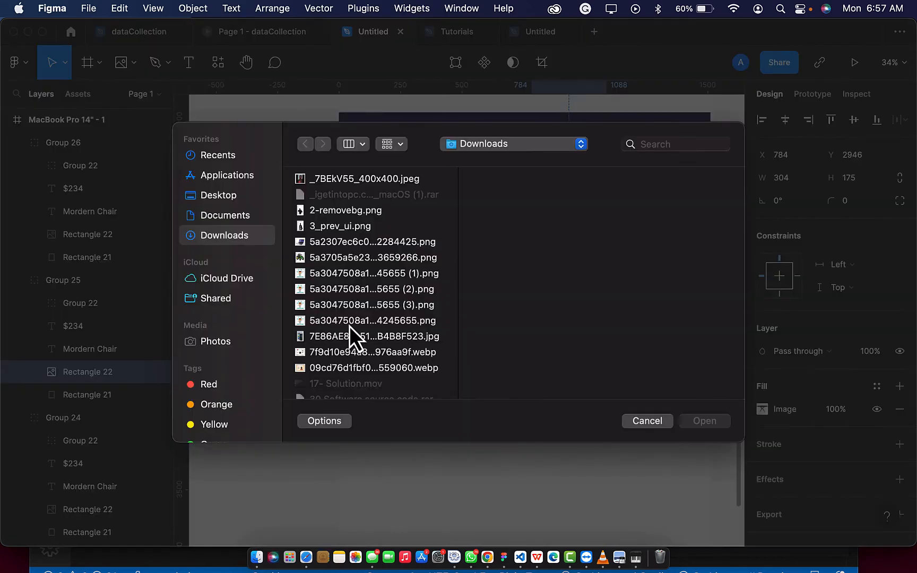
left_click(349, 326)
key("l")
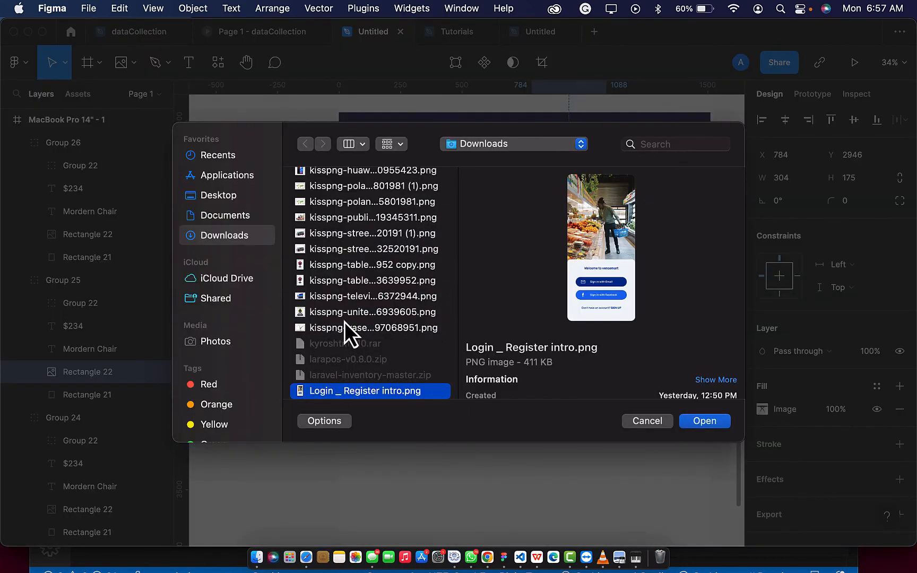
left_click(344, 320)
left_click(342, 297)
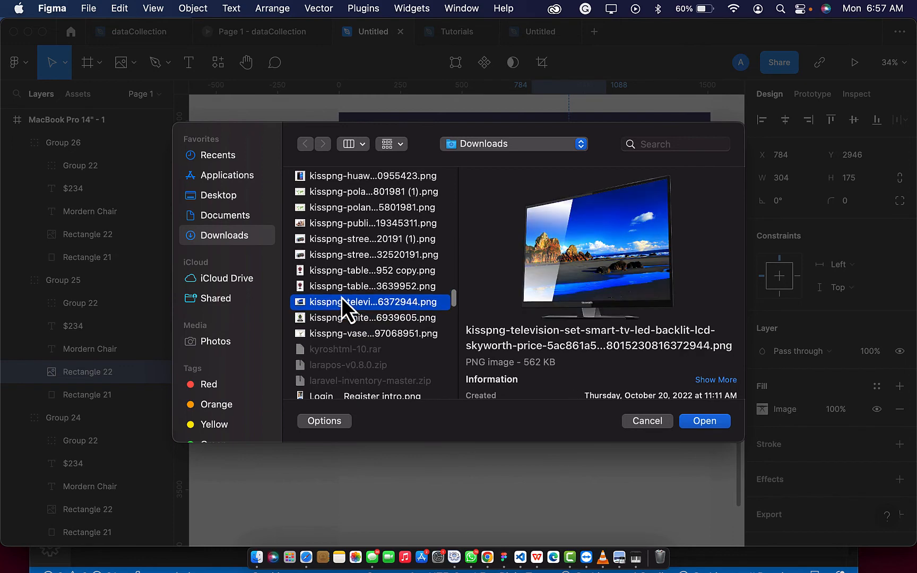
scroll(341, 297, "up", 3)
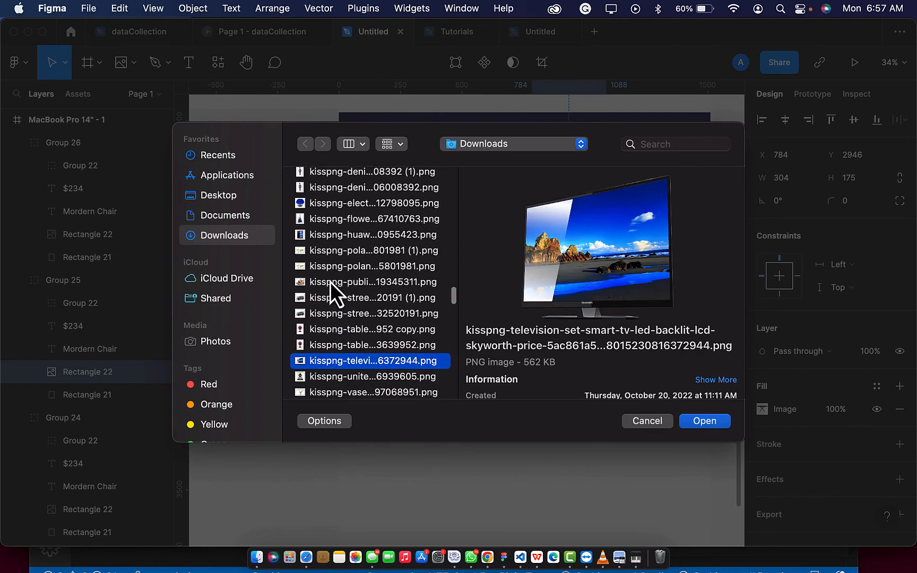
left_click(330, 283)
scroll(330, 286, "up", 3)
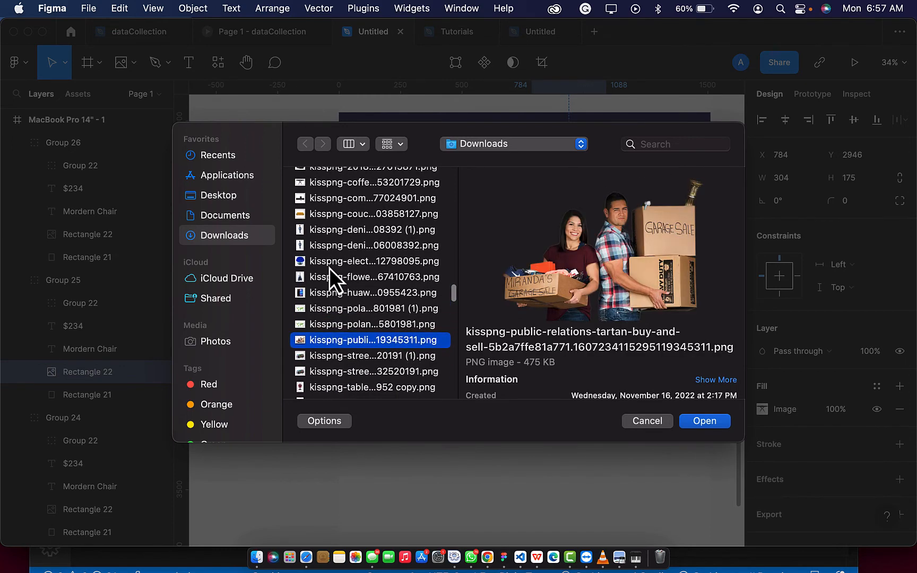
left_click(329, 267)
left_click(330, 280)
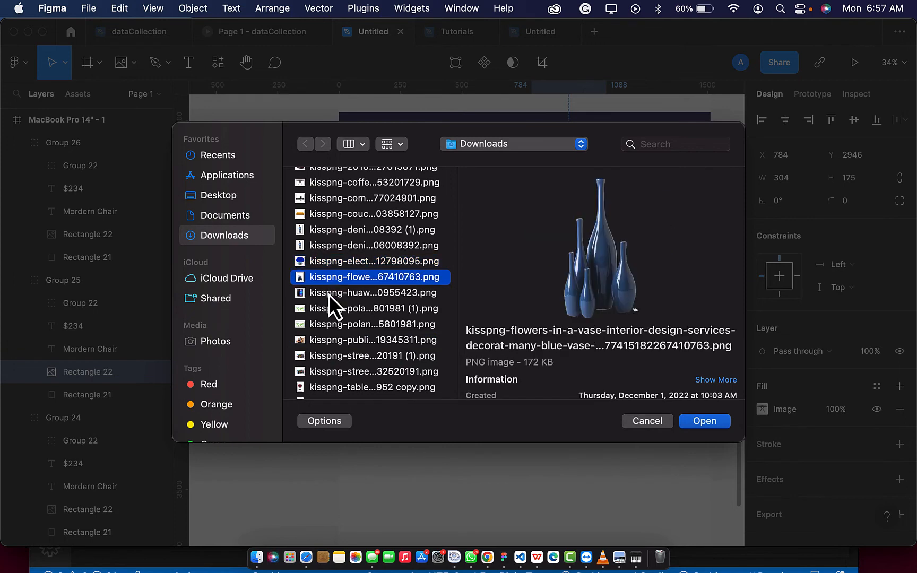
left_click(329, 293)
left_click(329, 277)
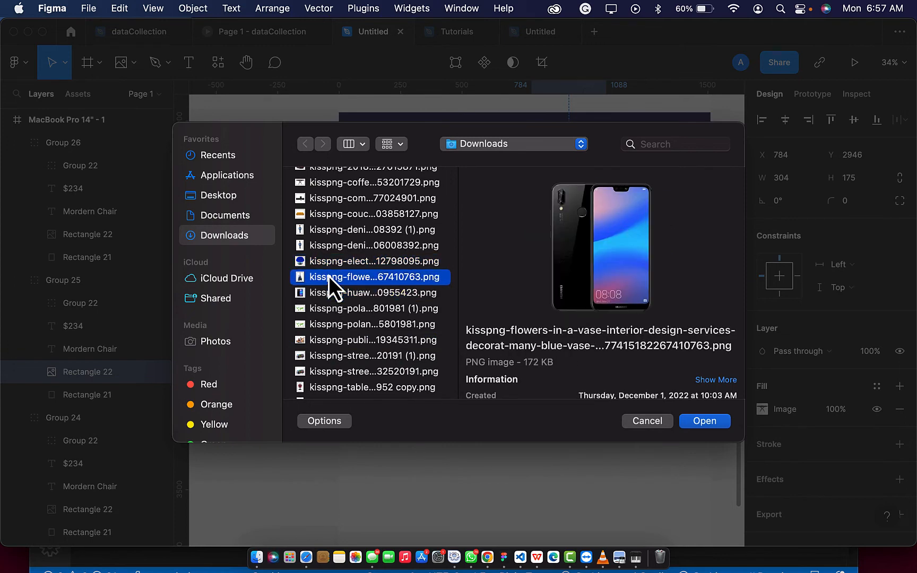
left_click(705, 421)
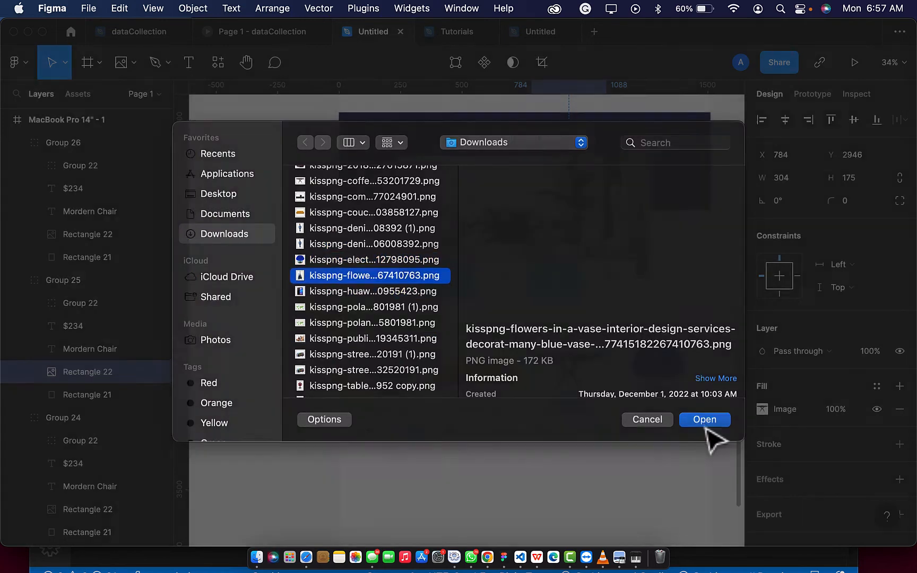
left_click(663, 376)
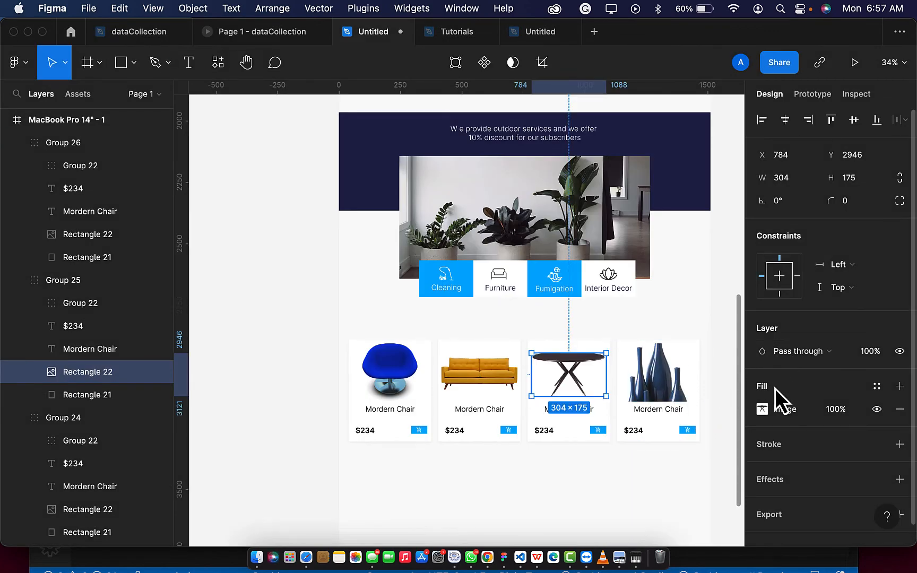
Set the table image's fill mode to Fit in the third product card
left_click(765, 413)
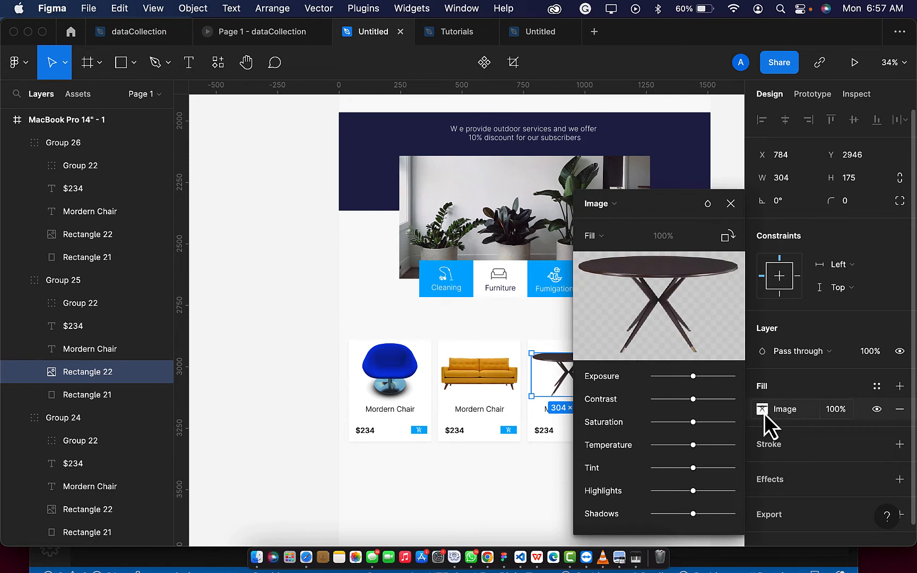
left_click(630, 238)
left_click(627, 253)
left_click(731, 204)
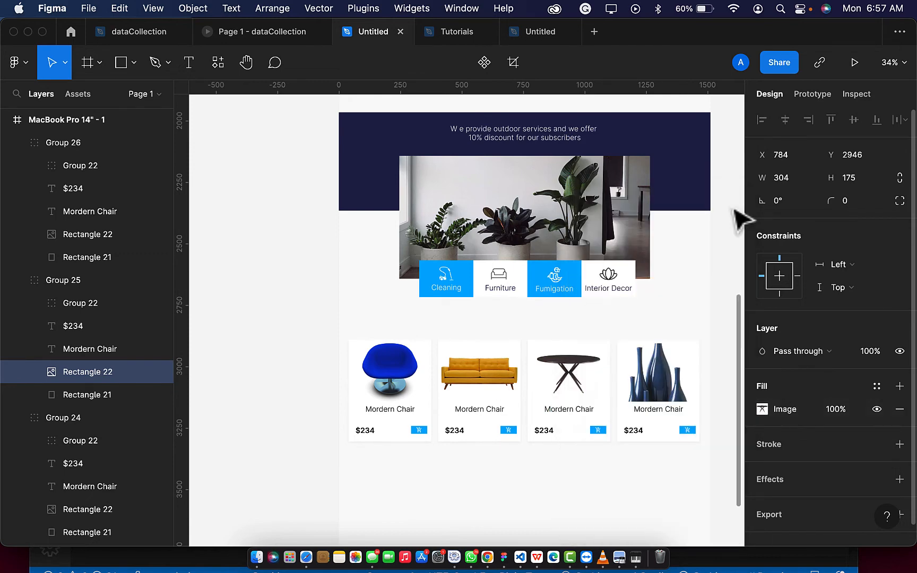
Set the vase image's fill mode to Fit so the whole image shows in the fourth product card
left_click(669, 374)
double_click(668, 374)
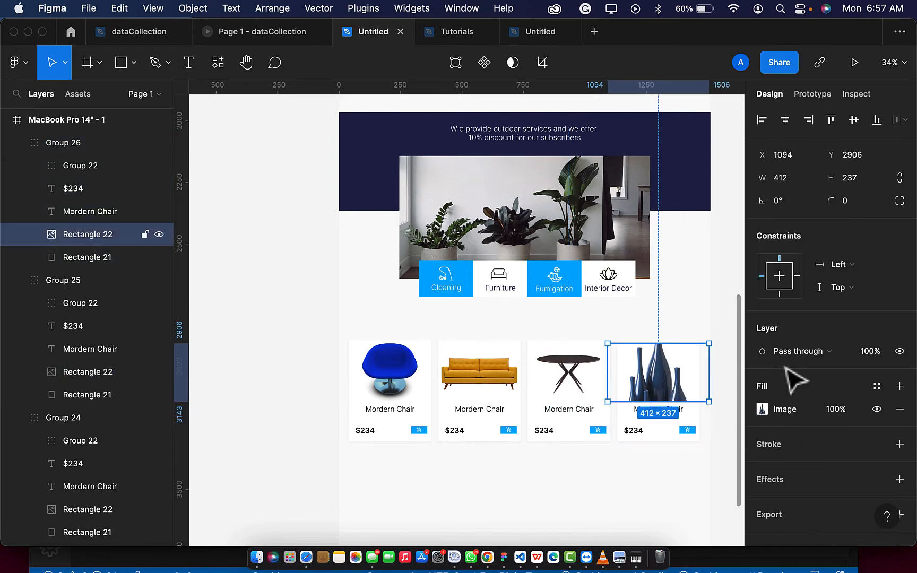
left_click(764, 412)
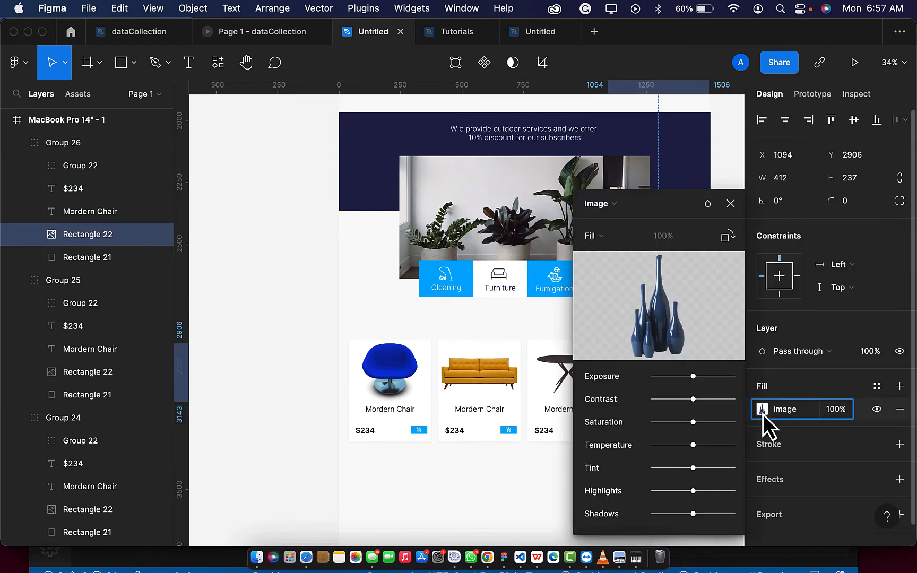
left_click(615, 234)
left_click(613, 253)
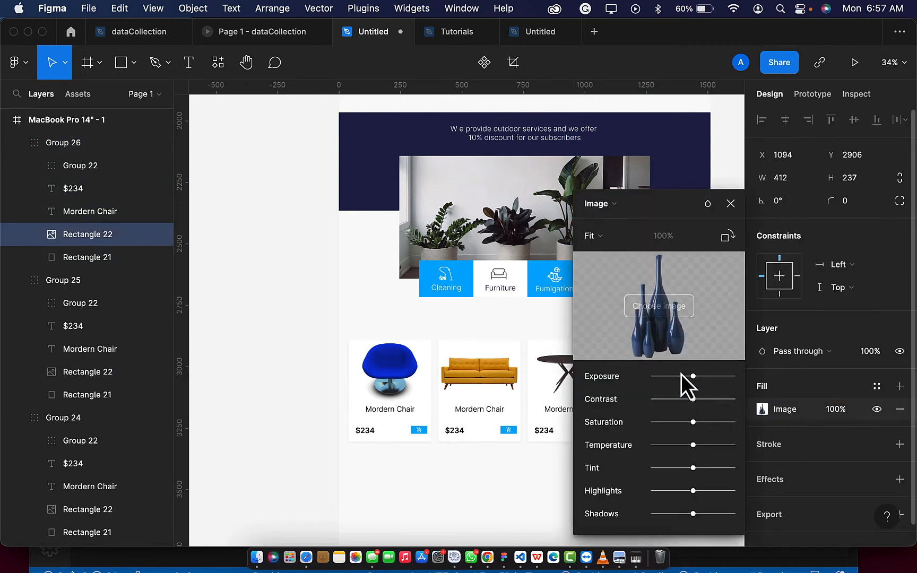
left_click(731, 204)
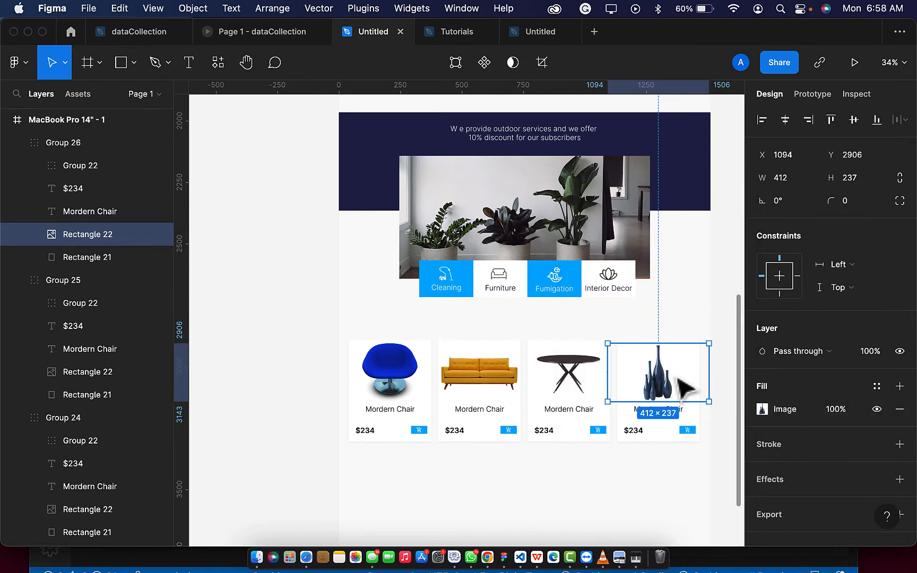
left_click(706, 459)
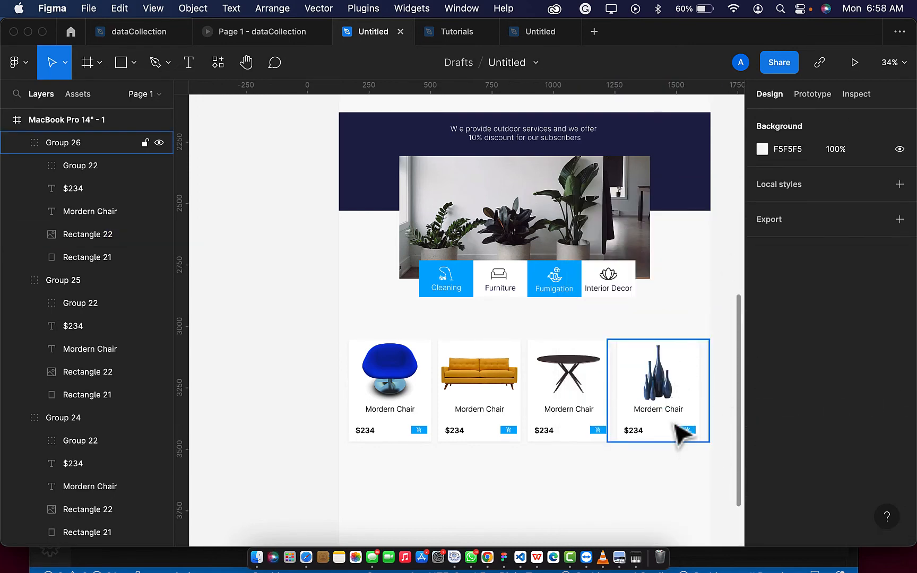
Change the fourth product card's title to "Flower Vase"
scroll(677, 432, "up", 5)
left_click(670, 410)
double_click(663, 404)
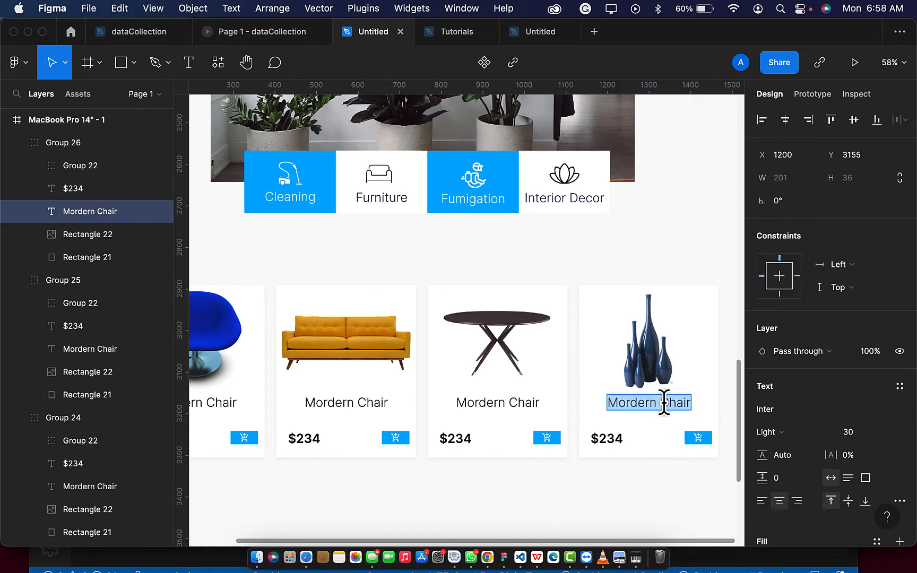
left_click(659, 404)
key("Right")
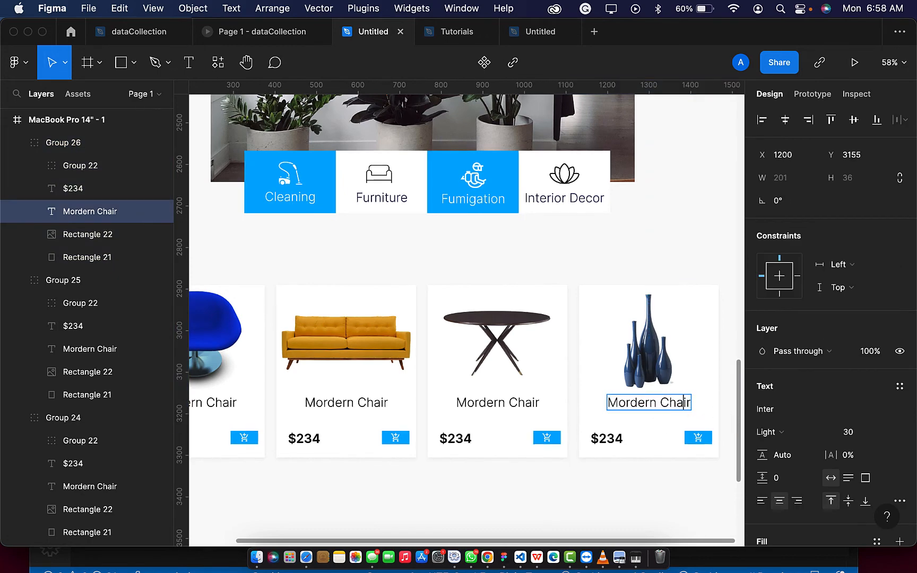
key("BackSpace")
key("BackSpace")
key("BackSpace")
key("BackSpace")
key("BackSpace")
key("BackSpace")
key("BackSpace")
key("BackSpace")
key("BackSpace")
key("BackSpace")
key("BackSpace")
key("BackSpace")
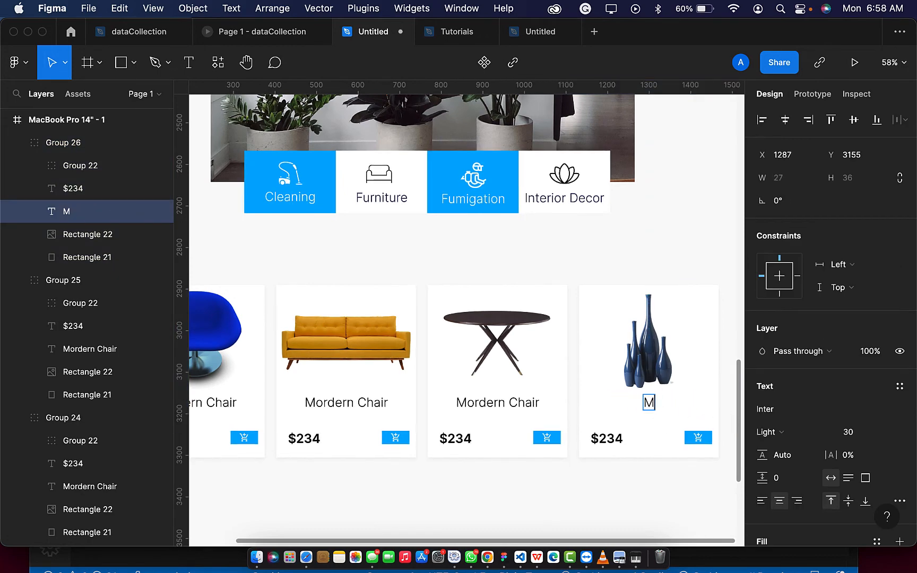
type("Flowe")
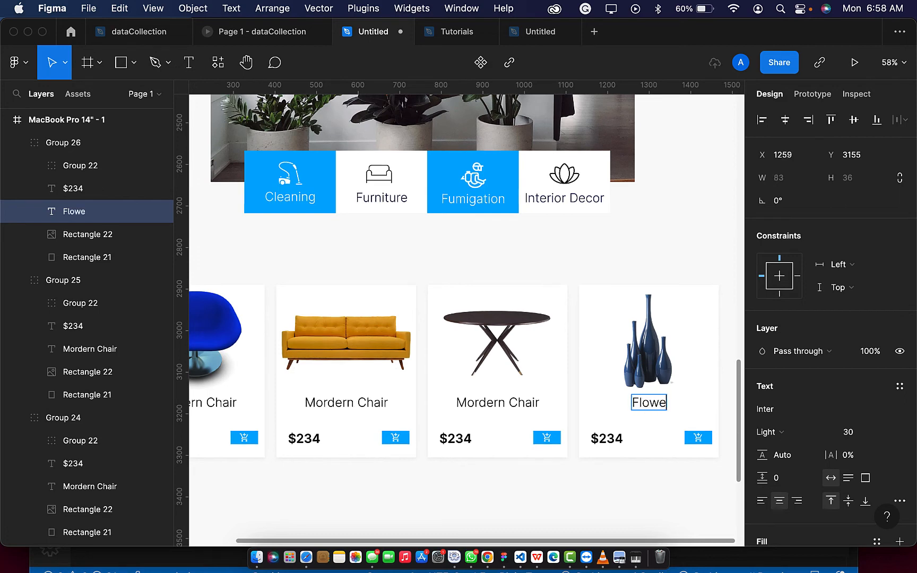
type("r Vase")
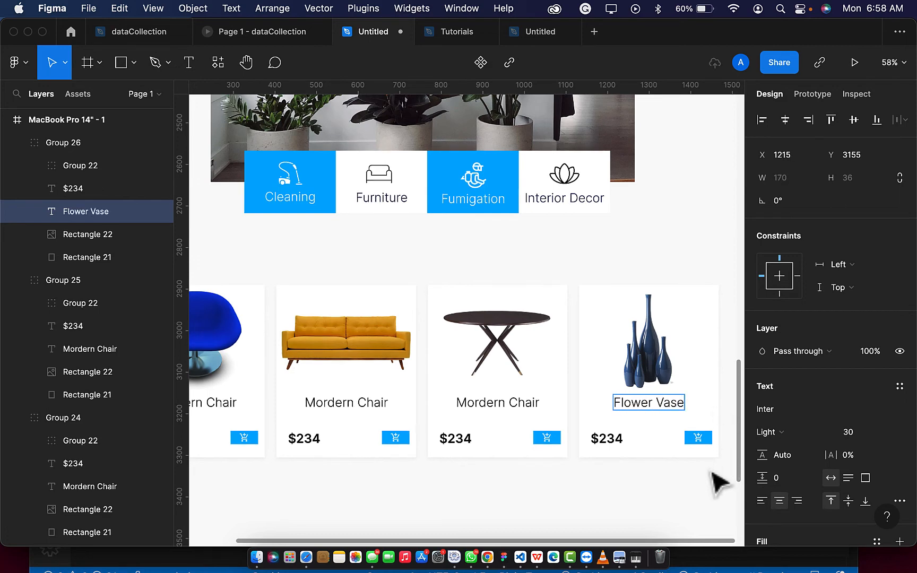
Change the third product card's title to "Coffea Table"
double_click(525, 413)
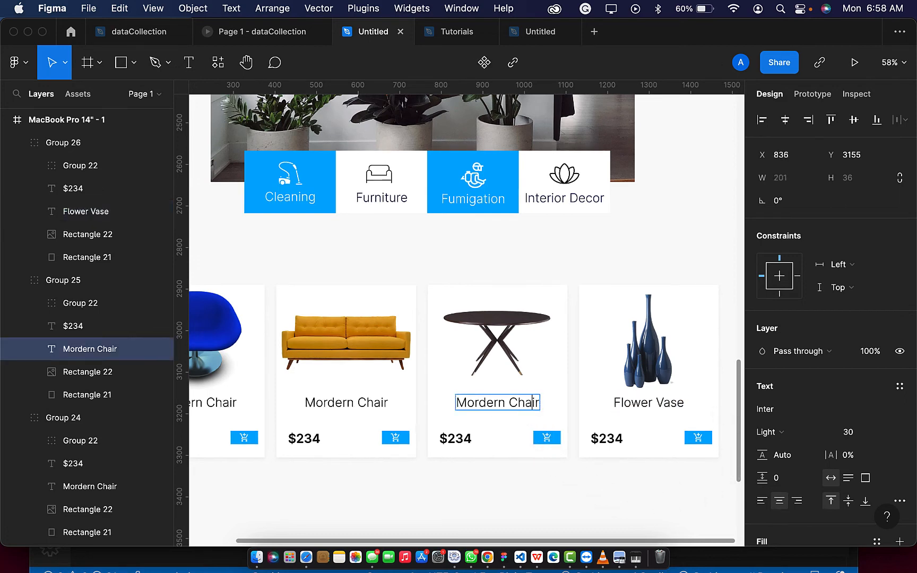
key("BackSpace")
key("BackSpace")
key("BackSpace")
key("BackSpace")
key("BackSpace")
key("BackSpace")
key("BackSpace")
key("BackSpace")
key("BackSpace")
key("BackSpace")
key("BackSpace")
key("BackSpace")
key("BackSpace")
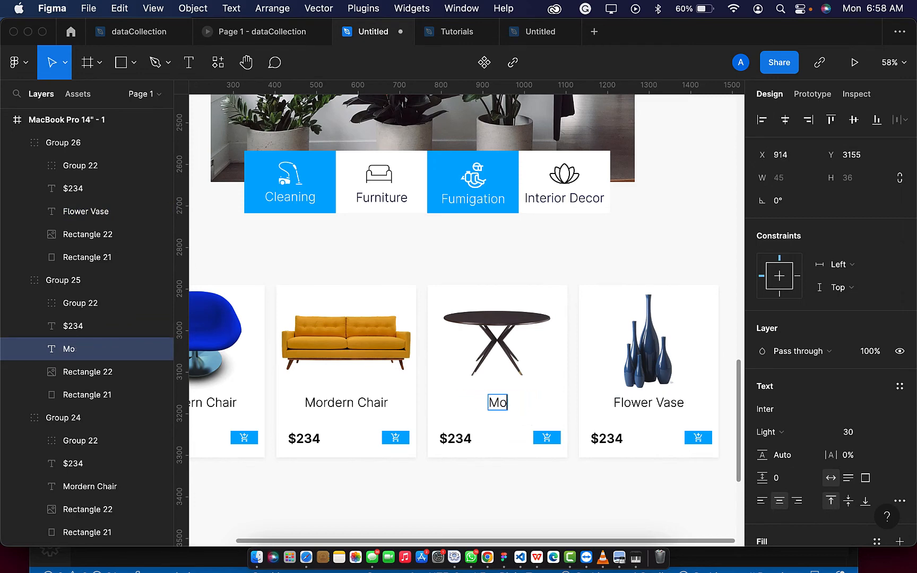
type("Coffe")
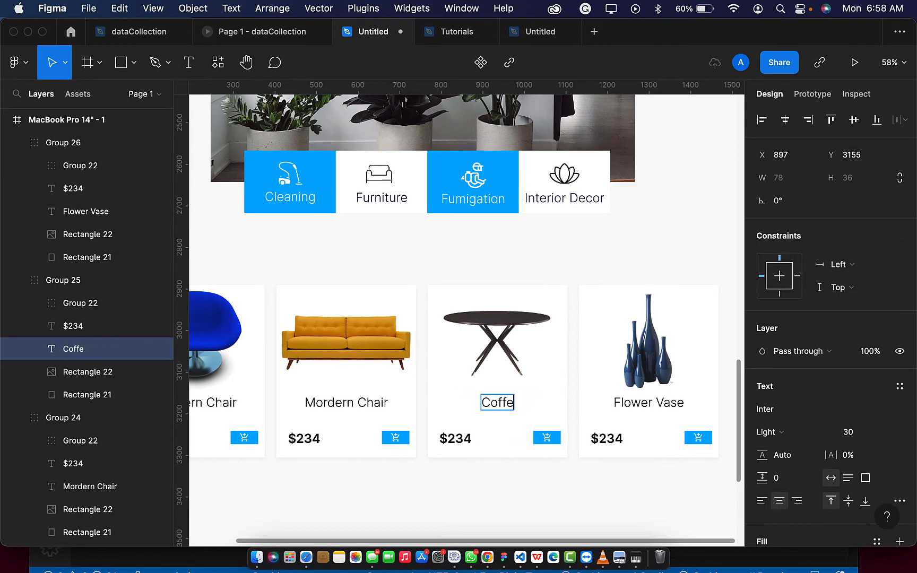
type("a Table")
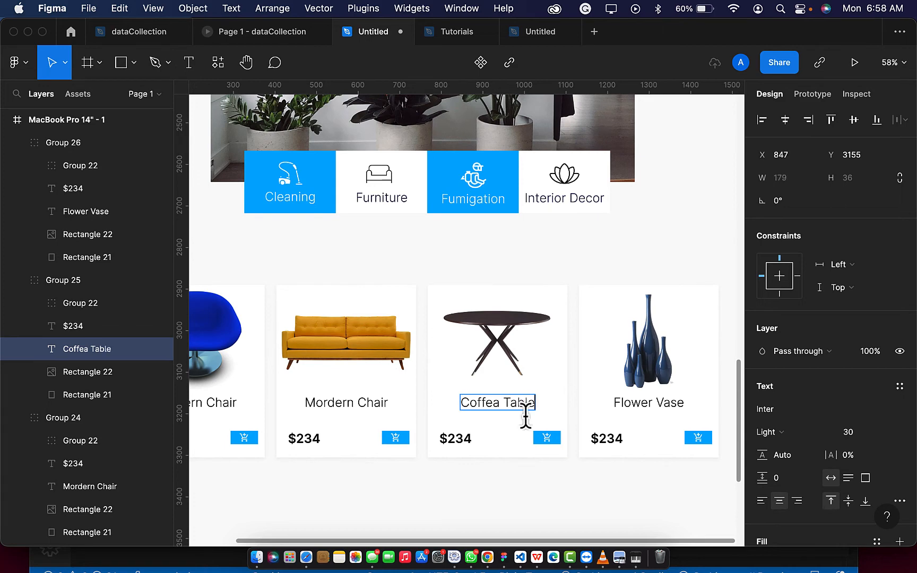
Change the second product card's title to "Mordern Sofa"
left_click(369, 403)
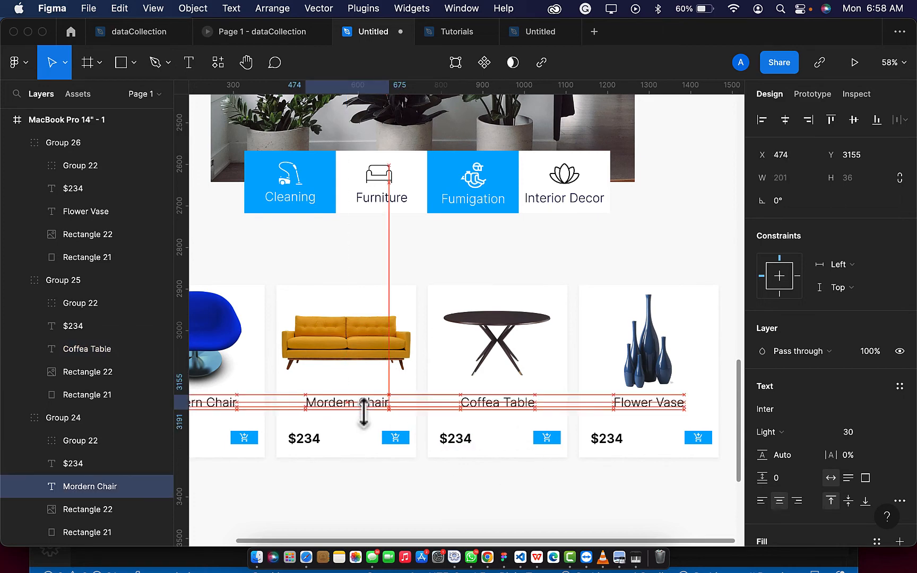
double_click(365, 411)
left_click(373, 408)
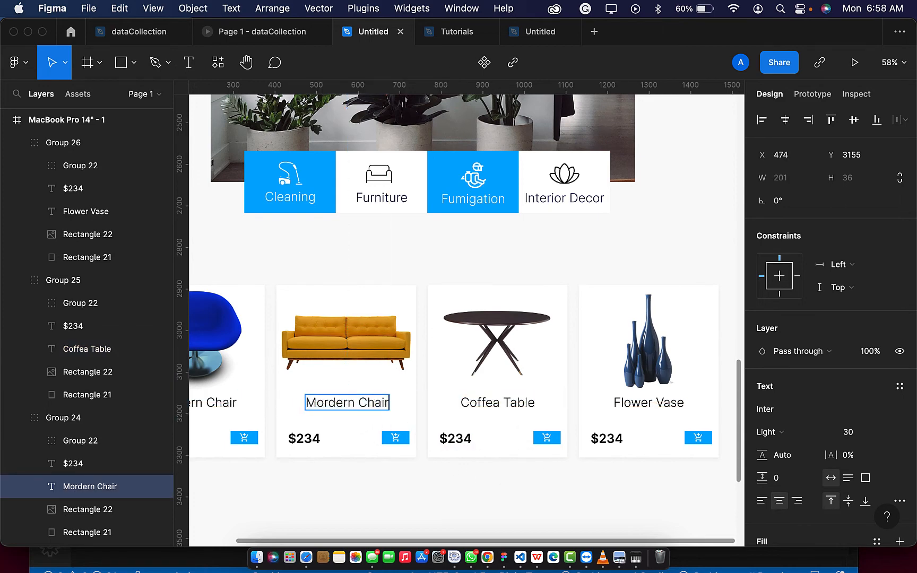
key("BackSpace")
key("BackSpace")
key("BackSpace")
key("BackSpace")
key("BackSpace")
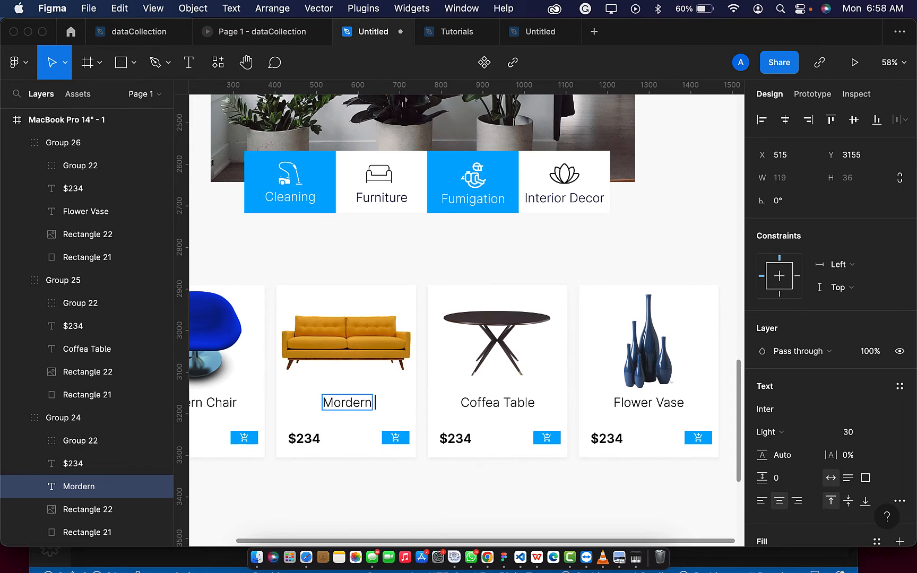
type("Sofa")
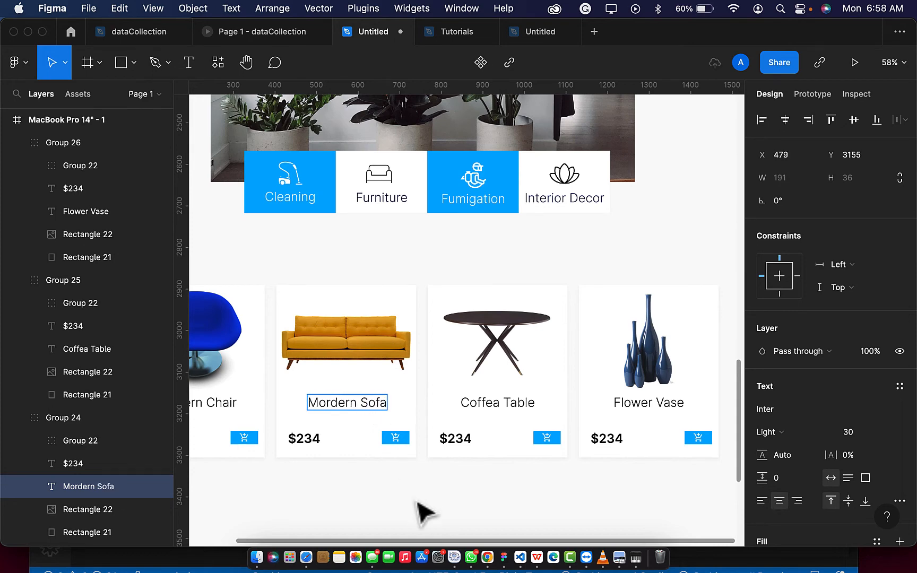
key("Escape")
left_click(416, 526)
Group the four product cards into a single group
scroll(417, 525, "down", 5)
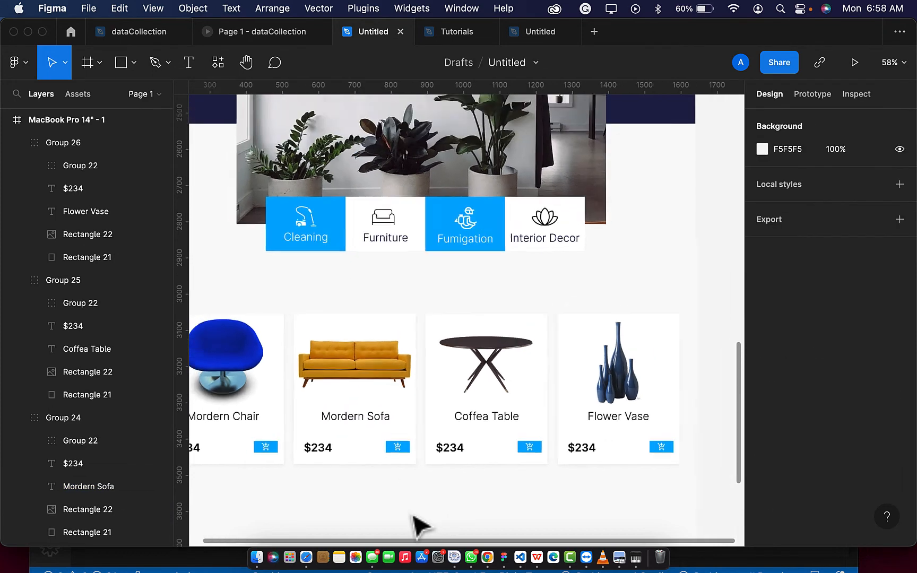
scroll(417, 526, "down", 2)
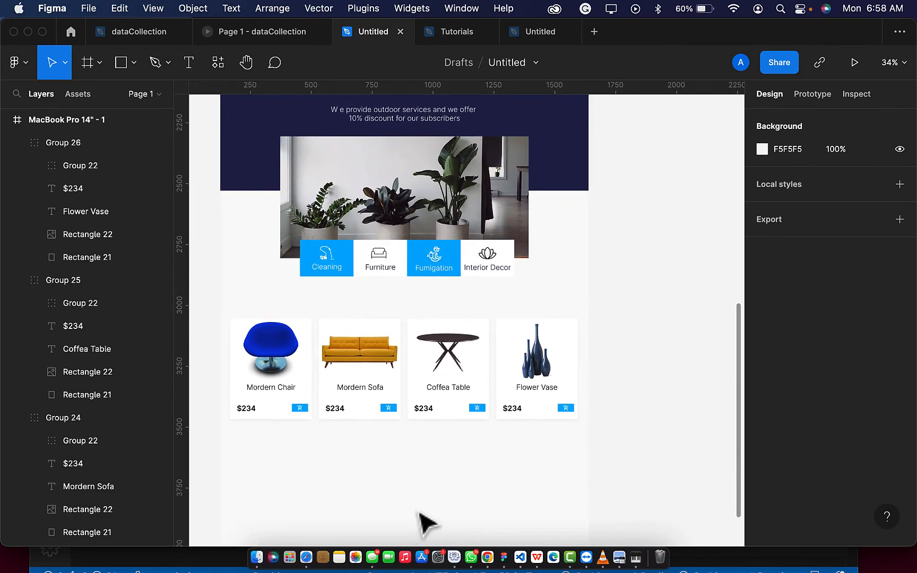
left_click(541, 416)
left_click(464, 382, "shift")
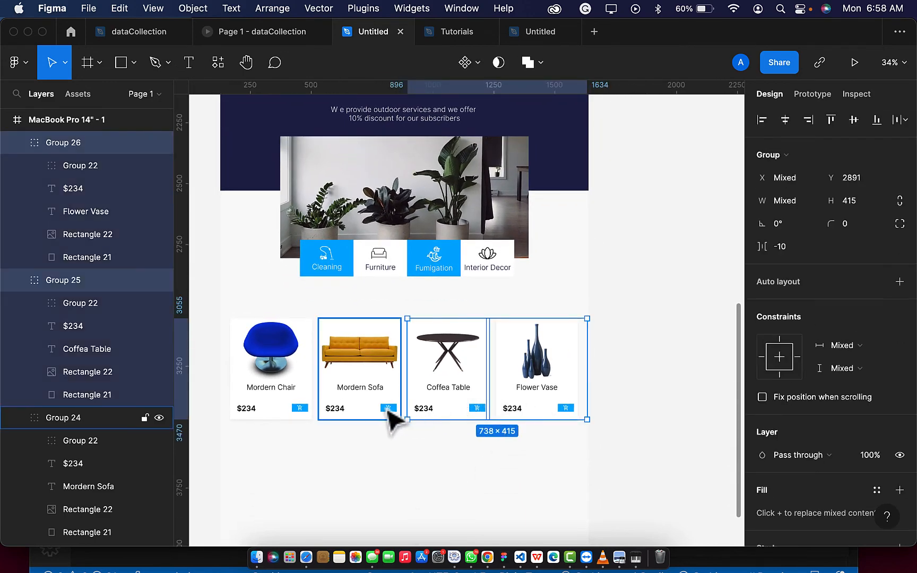
left_click(372, 416, "shift")
left_click(304, 415, "shift")
left_click(293, 417, "shift")
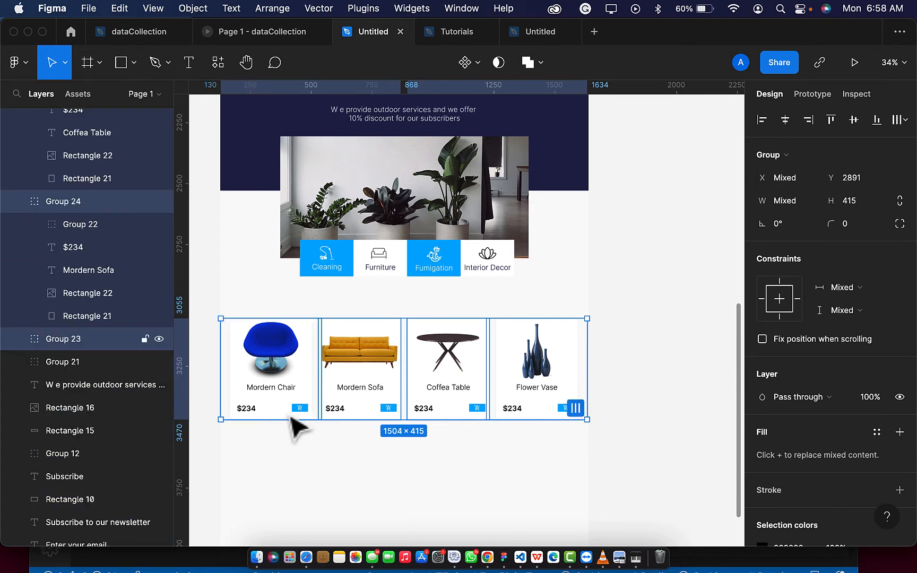
key("super+g")
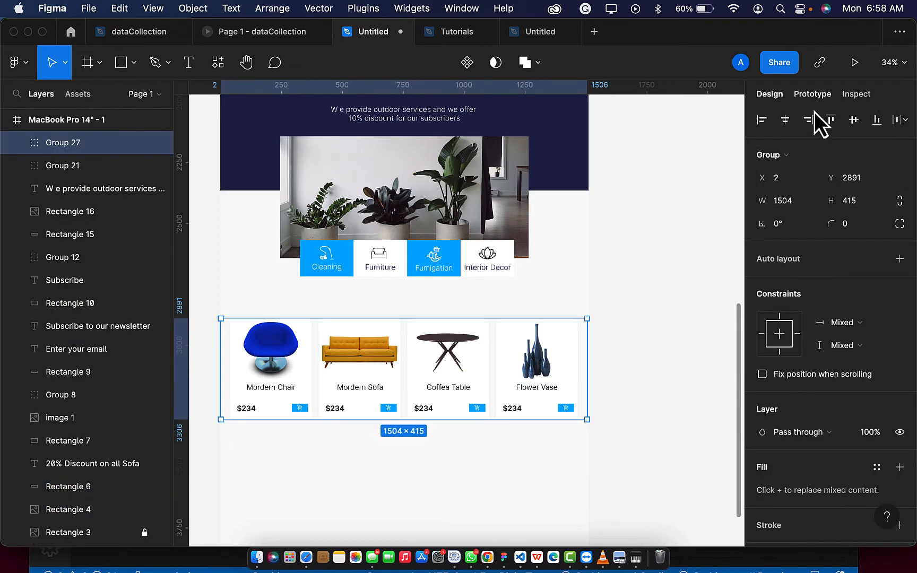
Center the group of product cards horizontally within the page frame
left_click(786, 121)
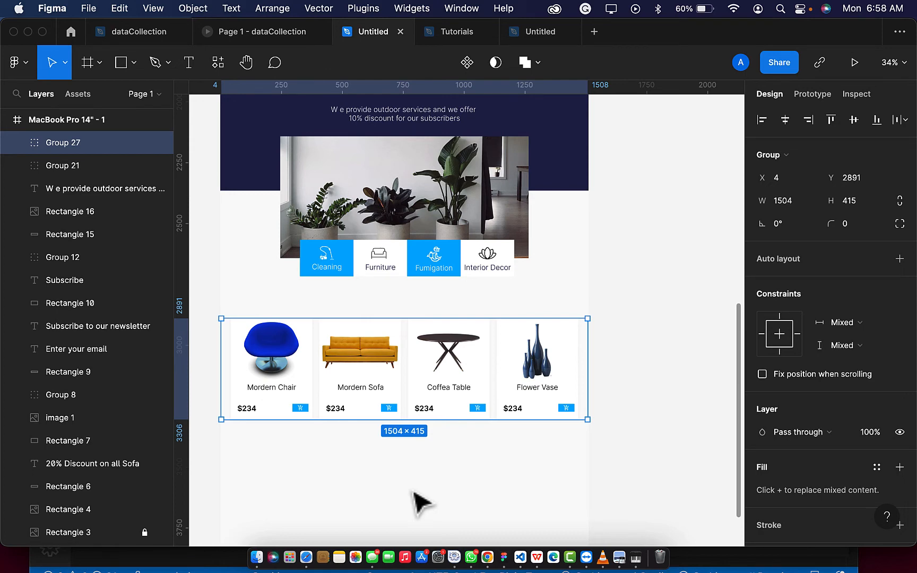
scroll(419, 502, "down", 5)
scroll(417, 501, "down", 2)
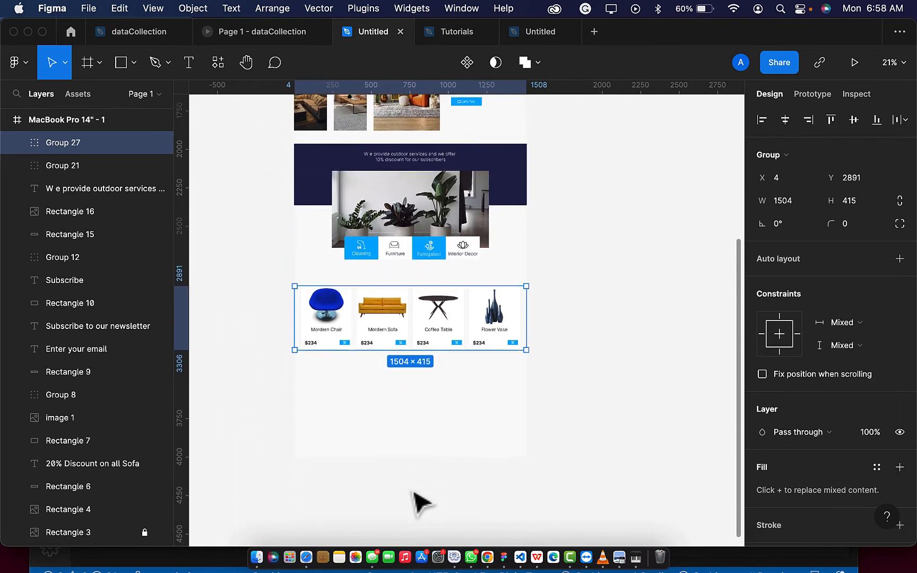
scroll(405, 415, "up", 3)
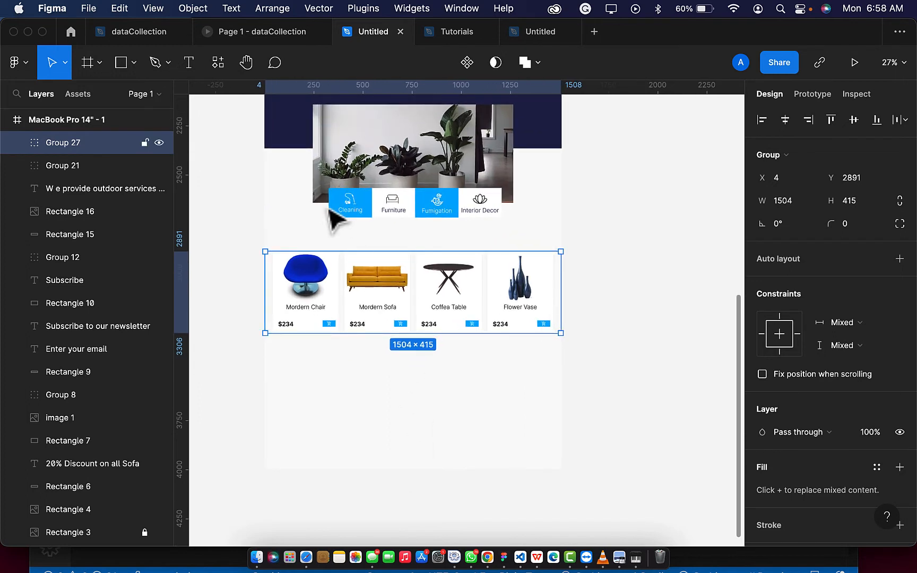
Draw a full-width 1512 × 128 rectangle beneath the product cards and fill it with white (FFFFFF)
left_click(123, 64)
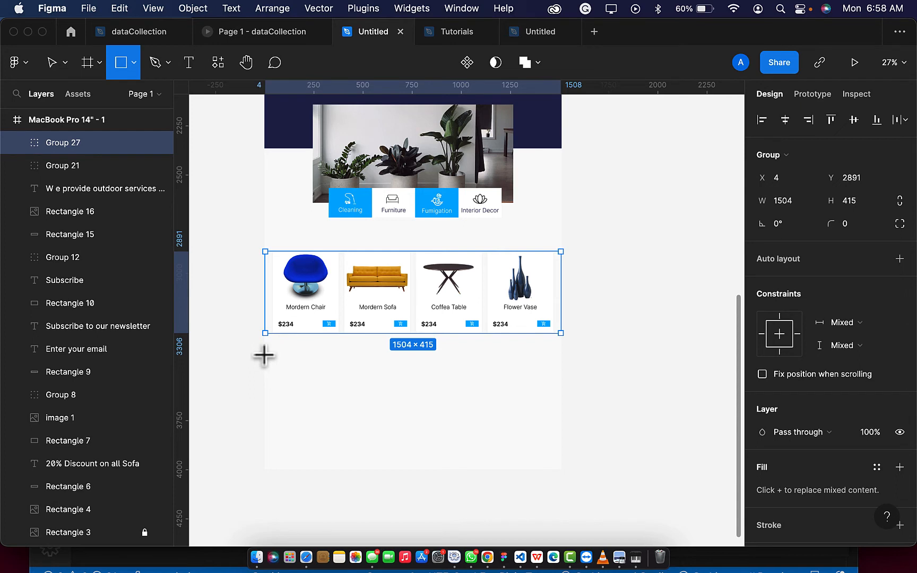
mouse_move(266, 354)
left_mouse_down()
mouse_move(329, 391)
mouse_move(563, 380)
left_mouse_up()
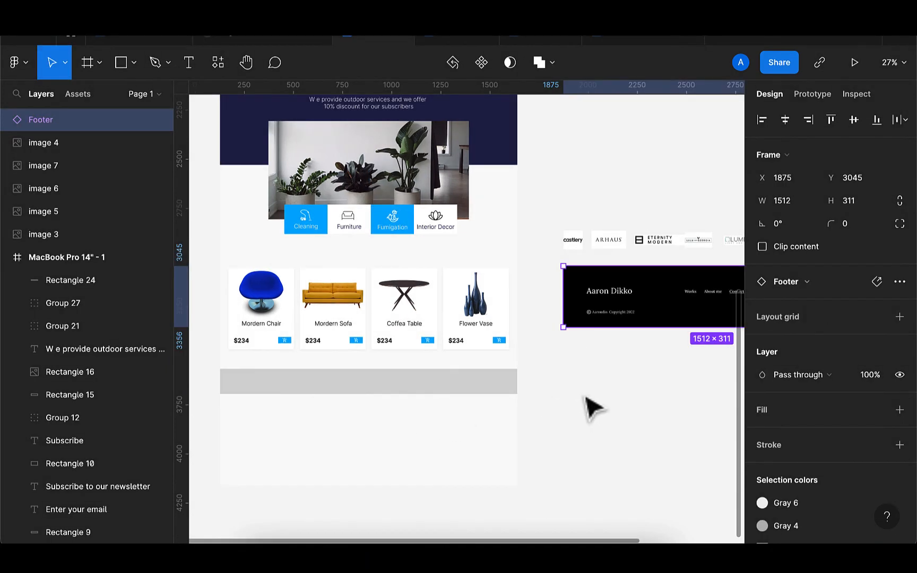
left_click(586, 397)
scroll(592, 407, "down", 1)
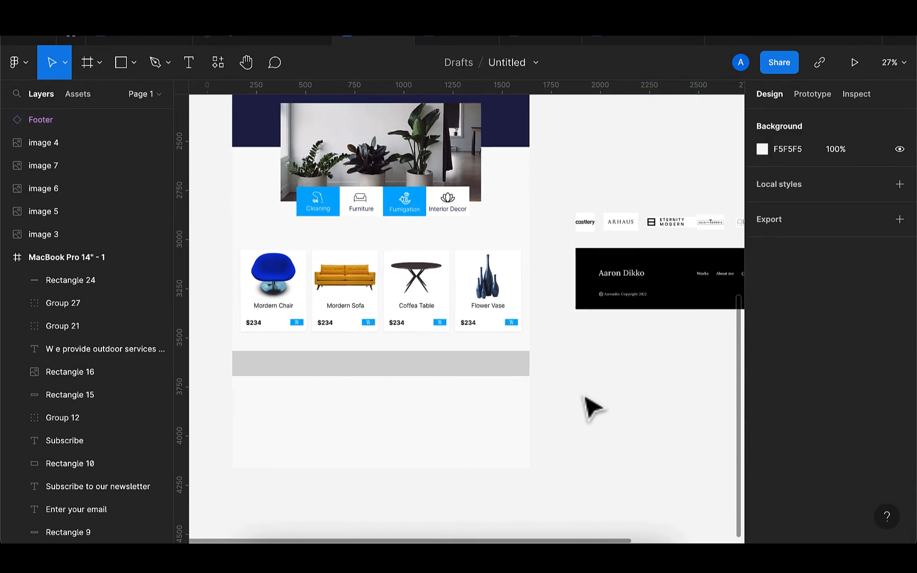
left_click(454, 368)
key("i")
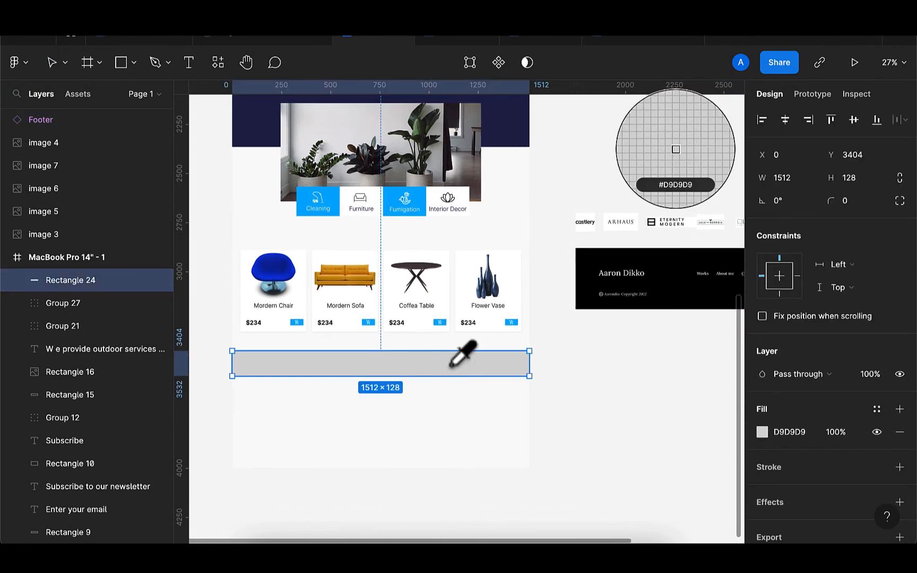
key("Escape")
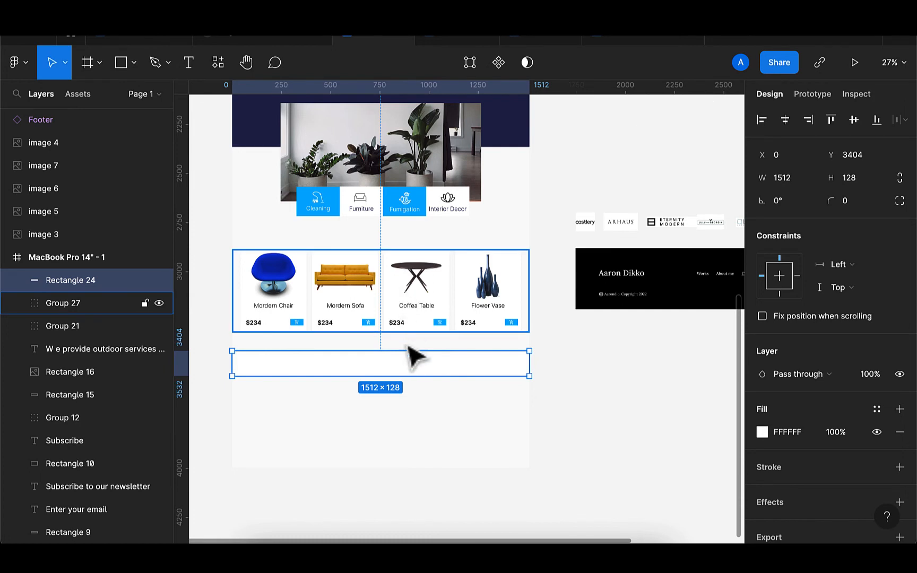
left_click(570, 386)
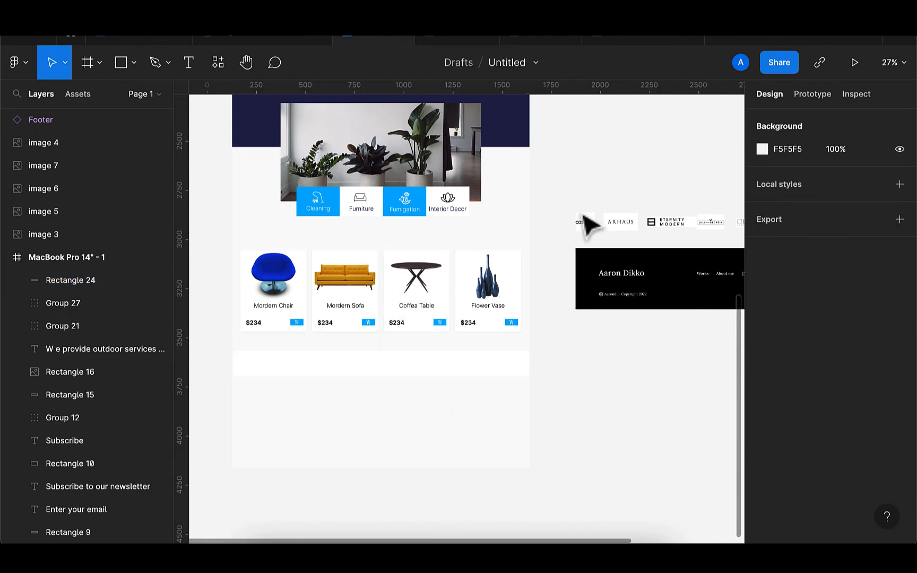
Examine the row of brand logos and the footer component placed beside the page frame
scroll(580, 222, "right", 5)
scroll(592, 225, "right", 1)
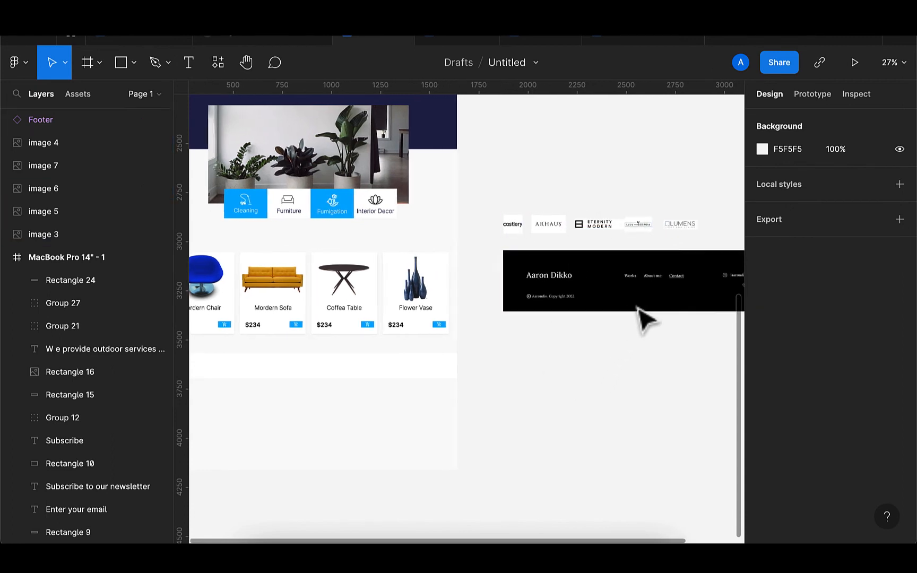
scroll(643, 317, "right", 6)
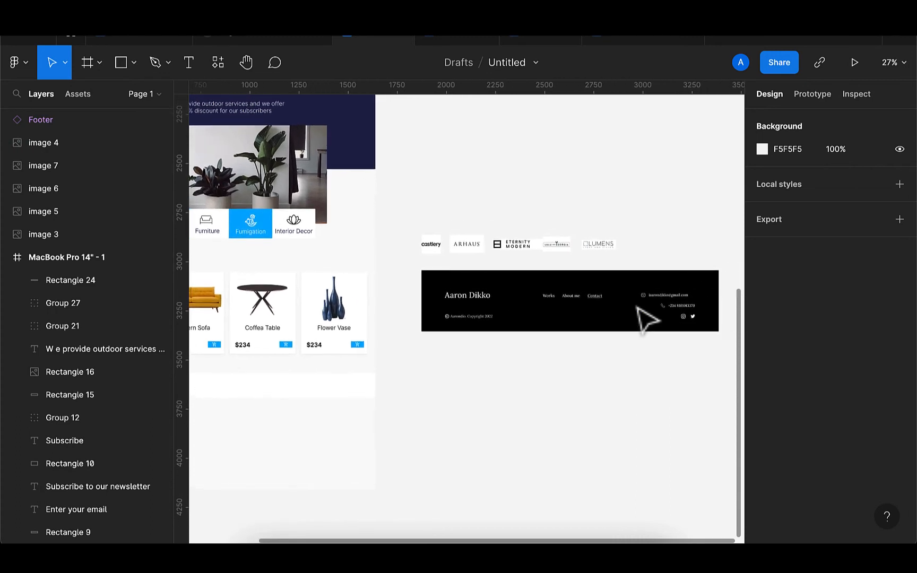
scroll(645, 318, "up", 4)
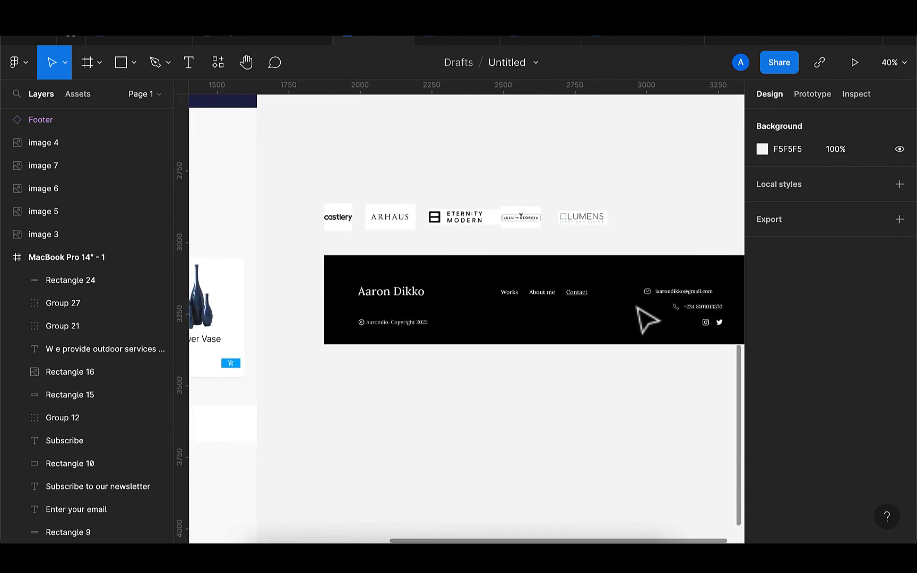
scroll(645, 322, "down", 4)
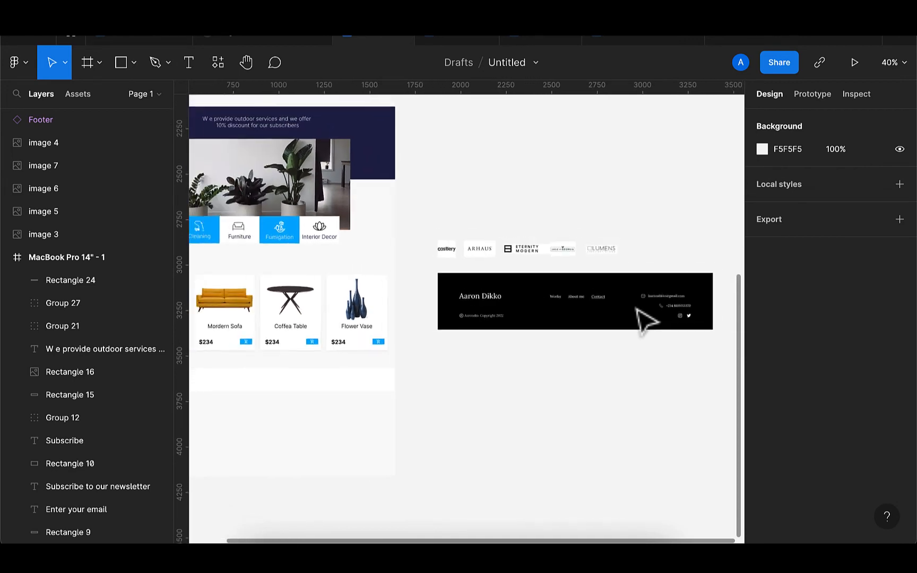
scroll(643, 318, "down", 2)
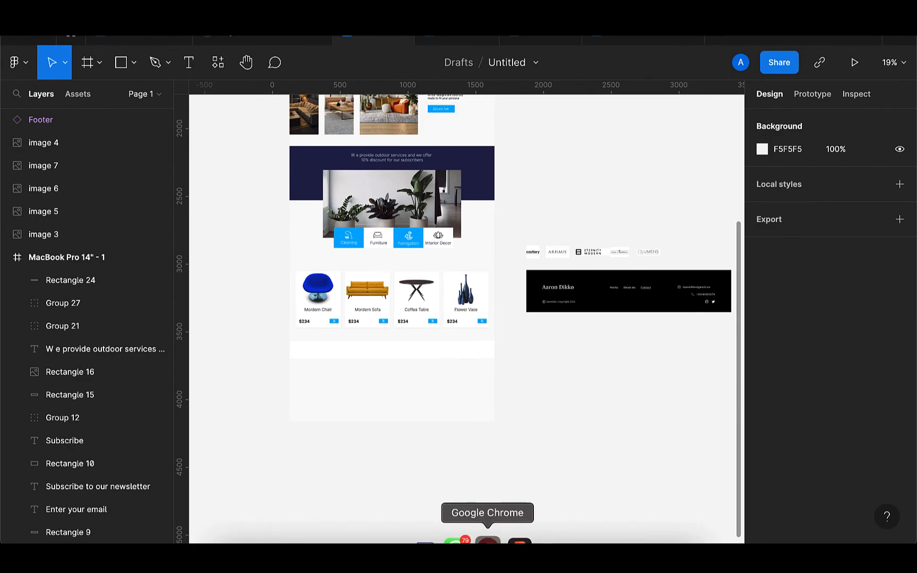
Switch to Google Chrome and search for "Castlery logo" in a new tab
left_click(487, 540)
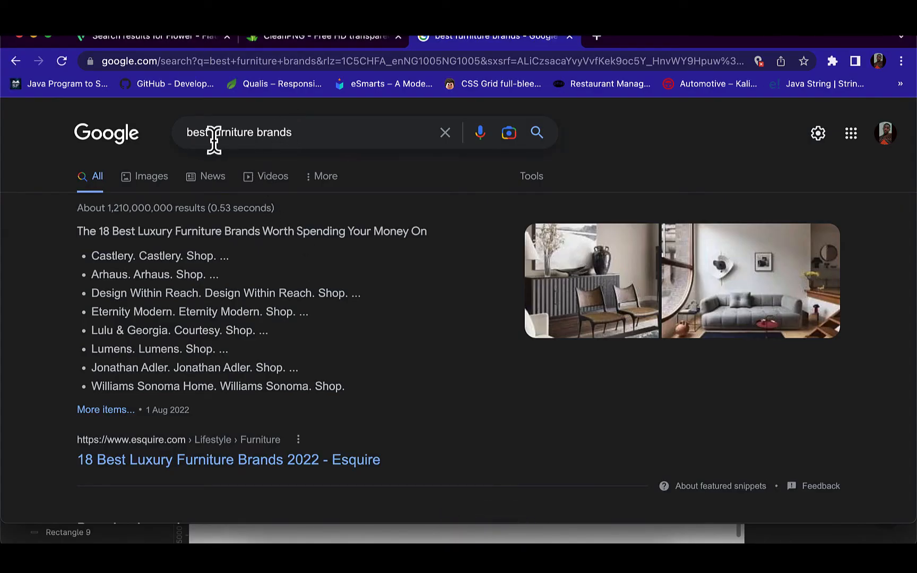
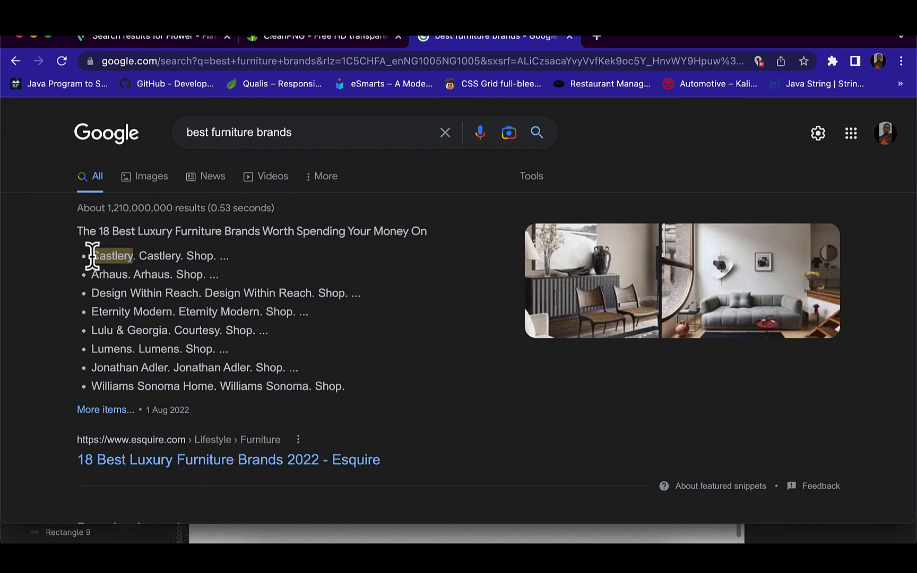
left_click(600, 40)
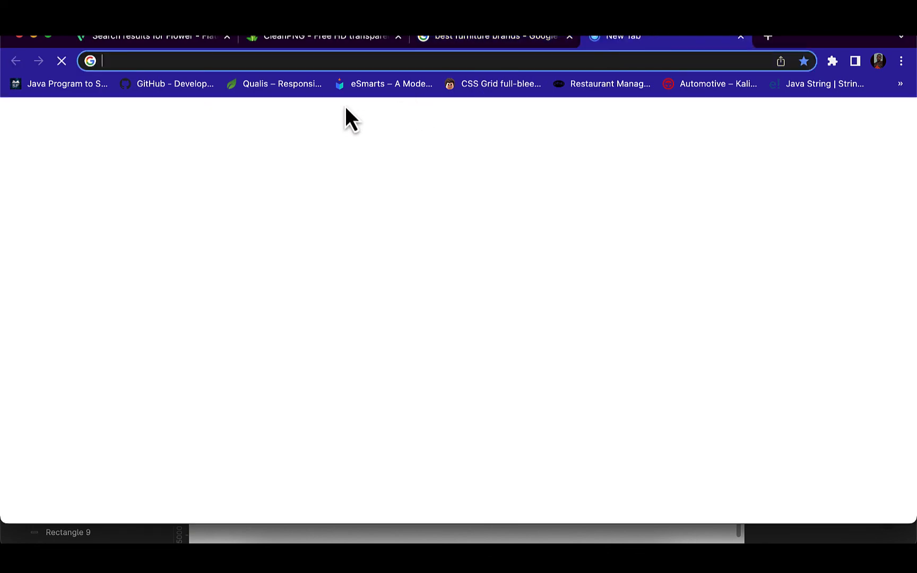
type("Castlery logo")
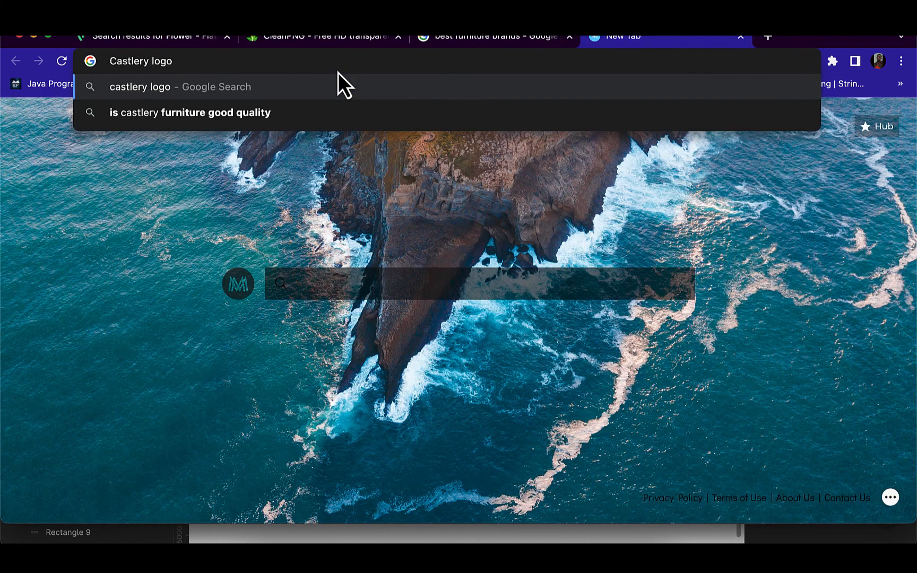
key("Return")
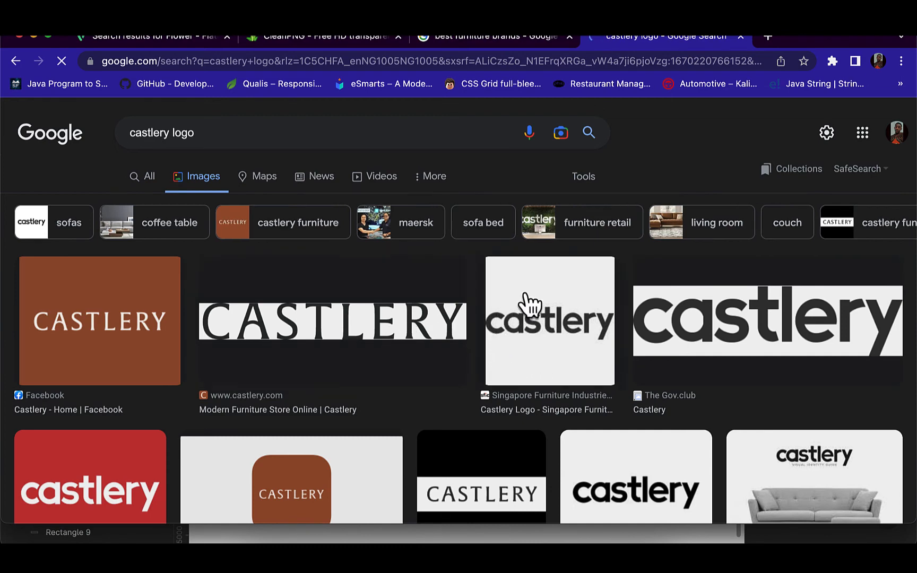
Switch back to Figma and move the five brand logos together from outside the frame onto the white strip beneath the product cards
left_click(503, 541)
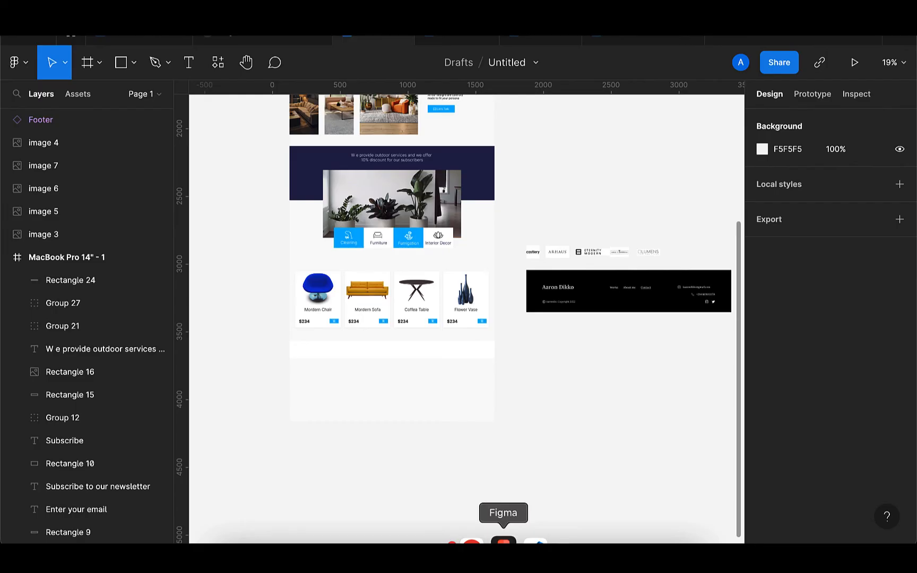
scroll(656, 263, "up", 2)
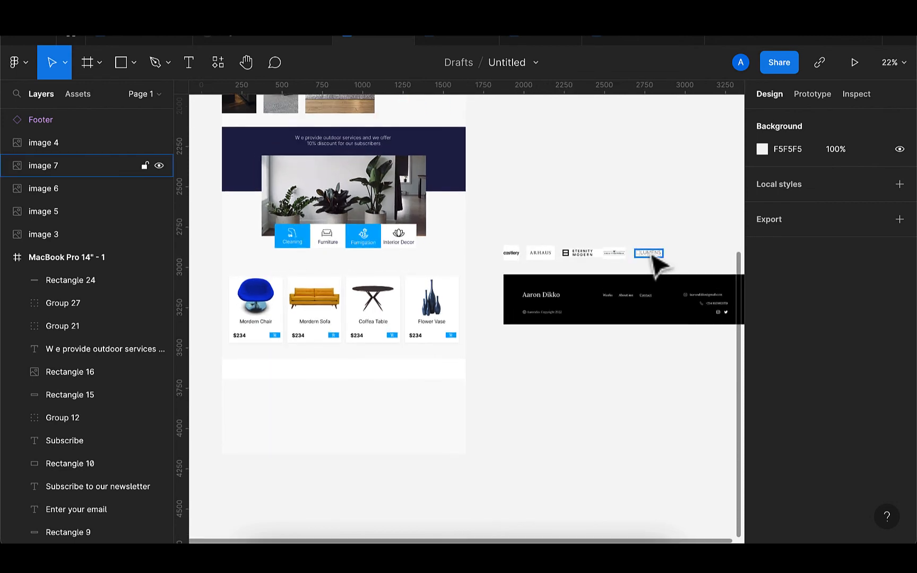
left_click(653, 254)
left_click(614, 256, "shift")
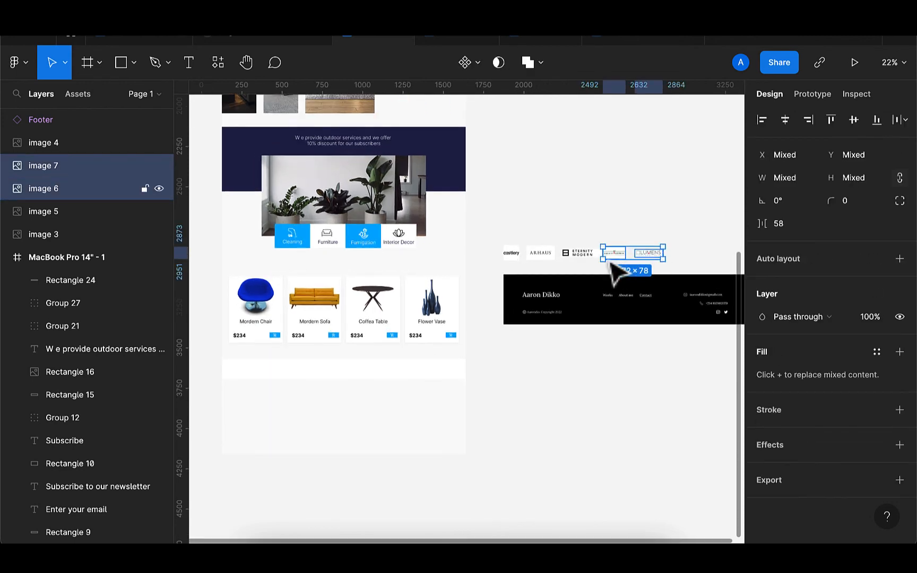
left_click(584, 258, "shift")
left_click(546, 260, "shift")
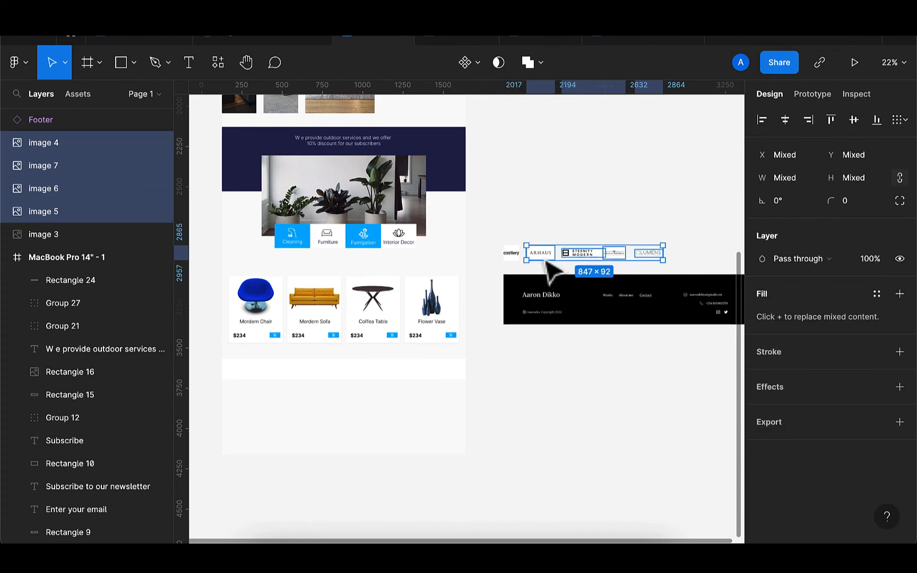
left_click(514, 260, "shift")
scroll(514, 260, "up", 3)
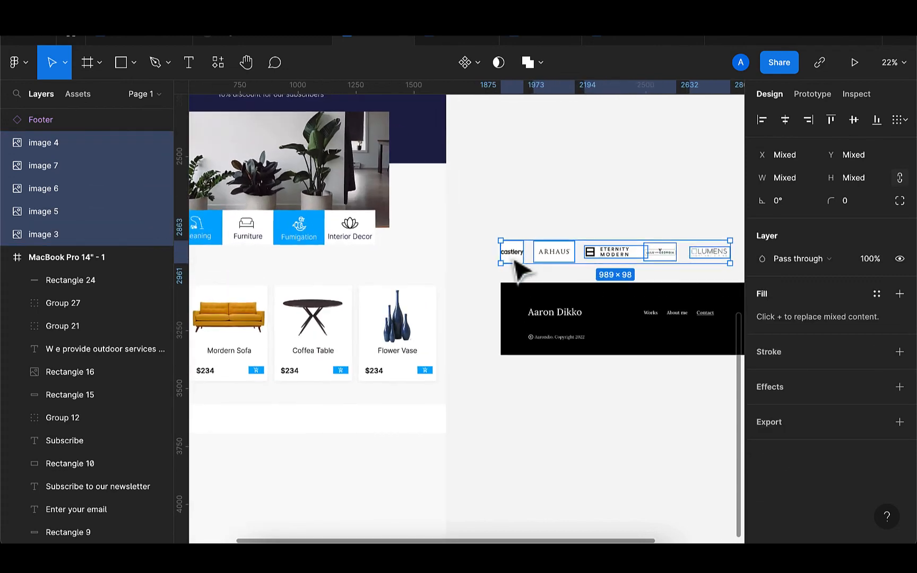
scroll(519, 271, "down", 1)
scroll(504, 250, "up", 3)
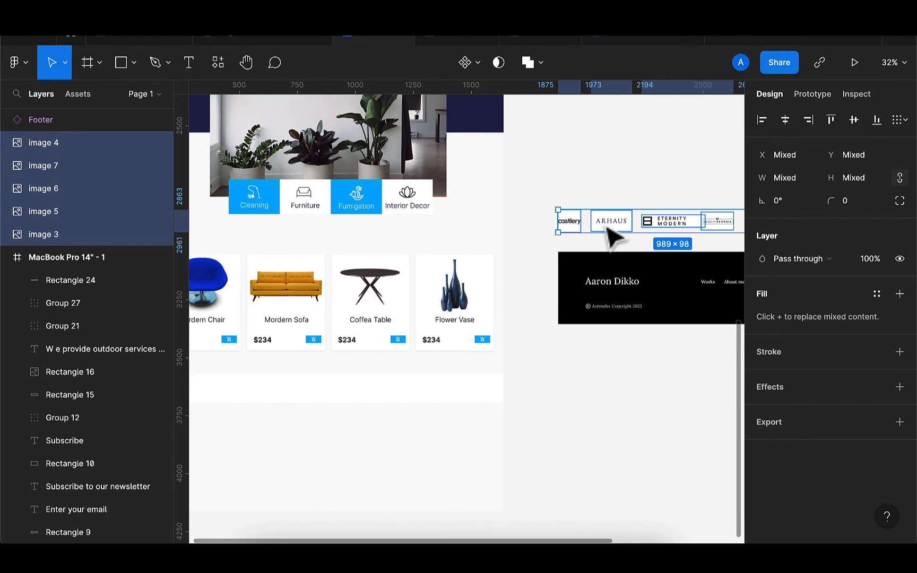
left_click_drag(610, 236, 288, 397)
Add the text "We sale products from" on the white strip near the castlery logo and set its font size to 20
scroll(295, 406, "up", 3)
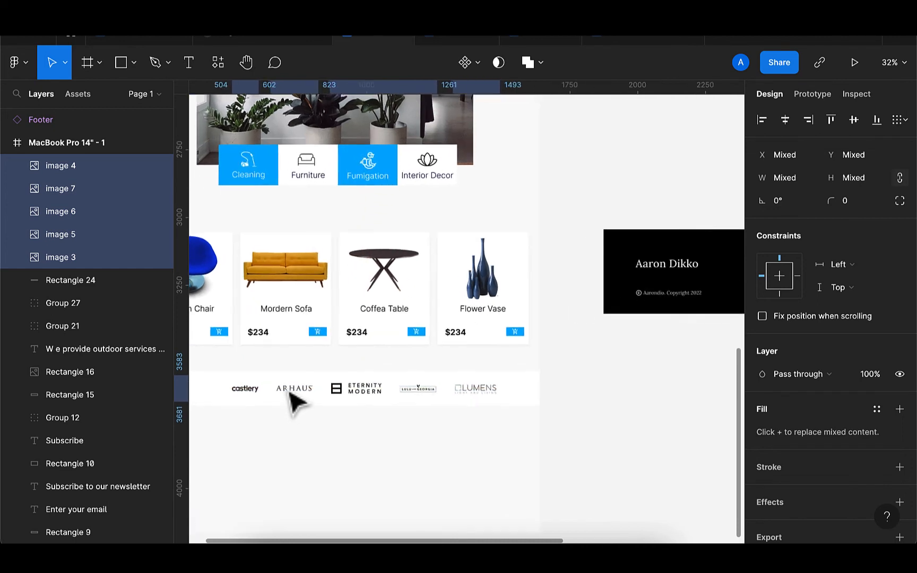
scroll(295, 407, "left", 5)
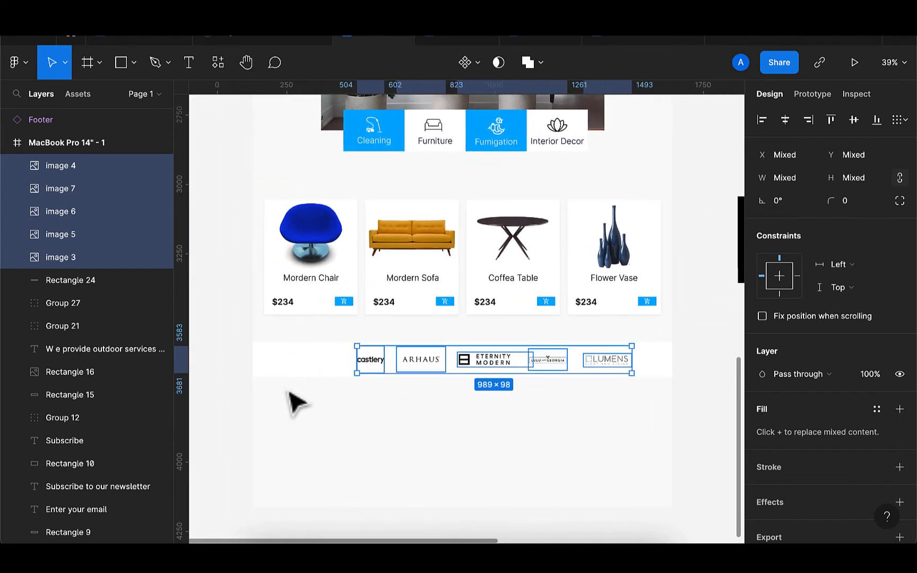
left_click(189, 67)
left_click(285, 362)
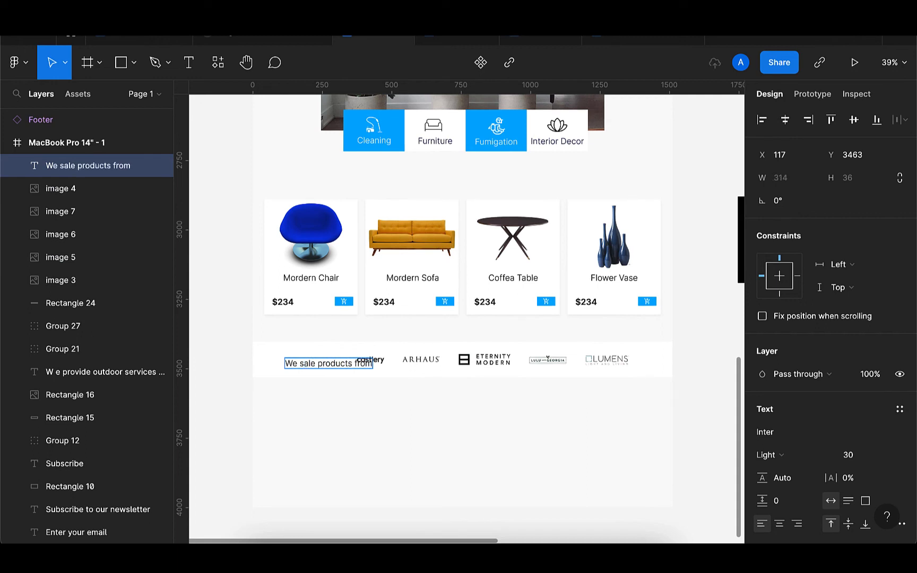
key("Escape")
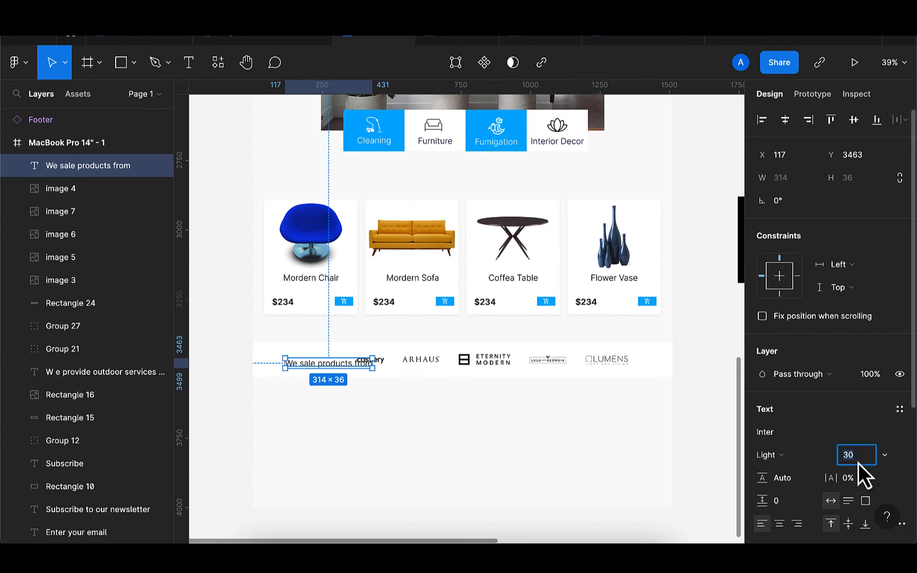
type("20")
key("Return")
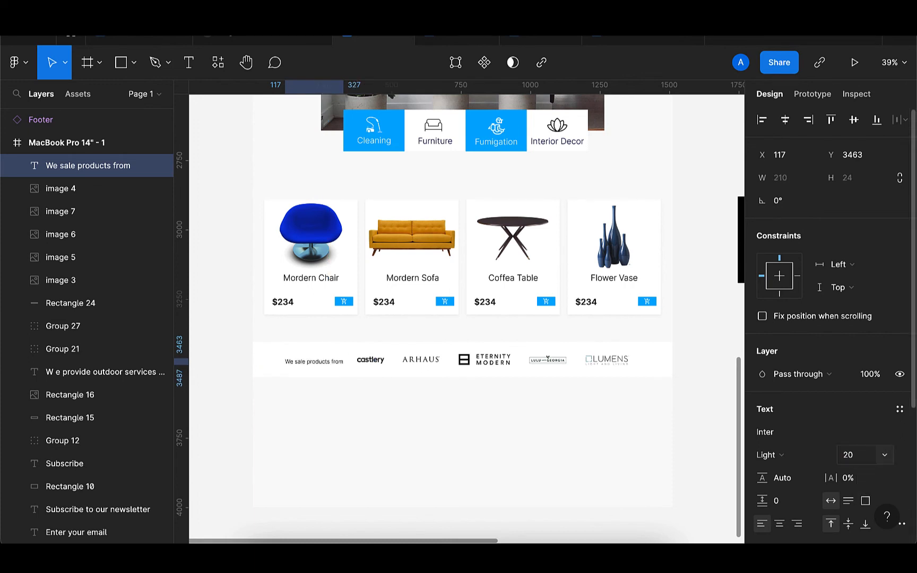
Move the "We sale products from" text to X 128, Y 3456 so it lines up vertically with the logos
scroll(381, 407, "up", 2)
scroll(378, 403, "up", 2)
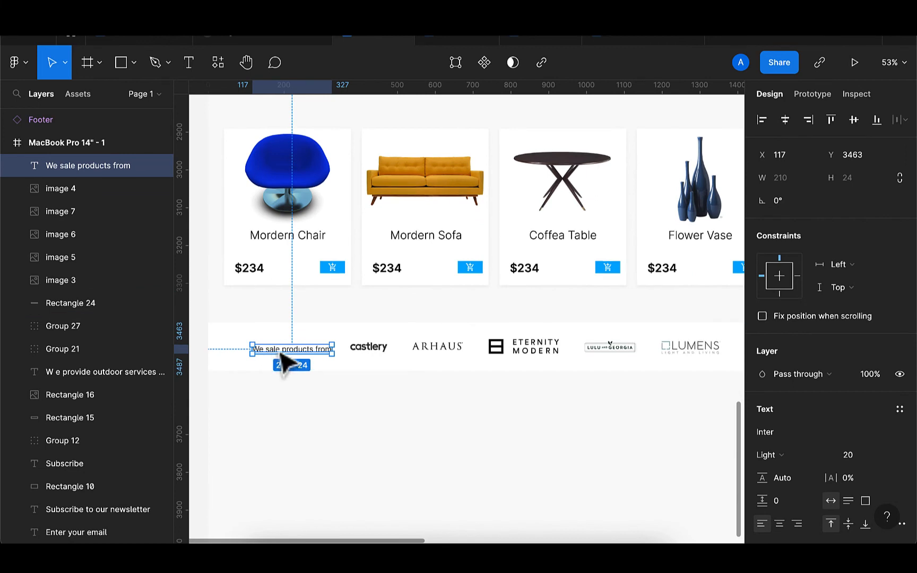
left_click_drag(285, 363, 278, 353)
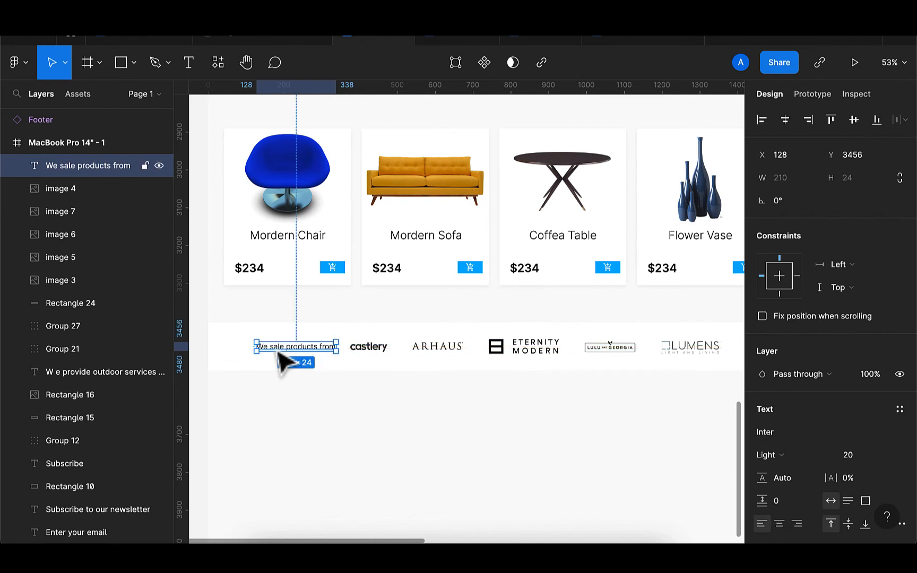
Group the "We sale products from" caption with the five brand logos on the white strip
left_click(367, 355, "shift")
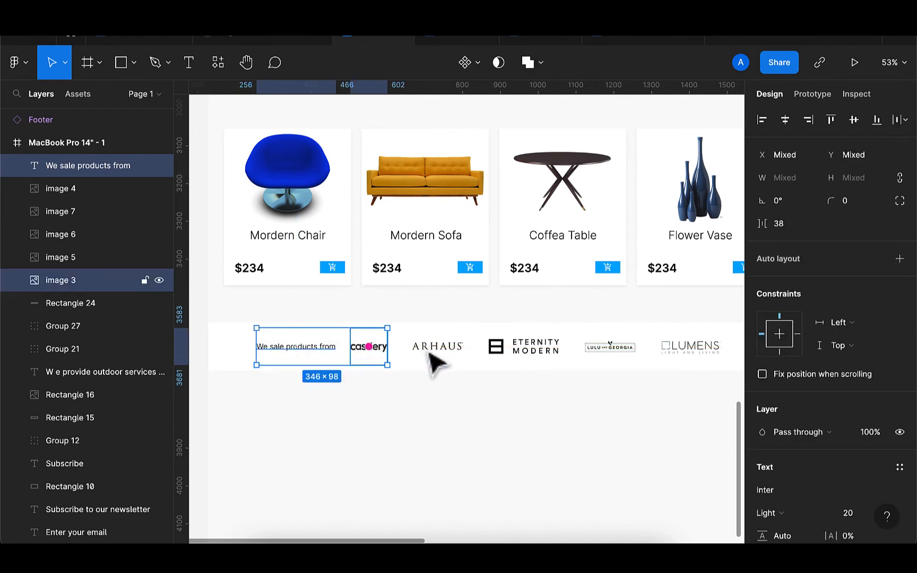
left_click(436, 360, "shift")
left_click(523, 350, "shift")
left_click(607, 351, "shift")
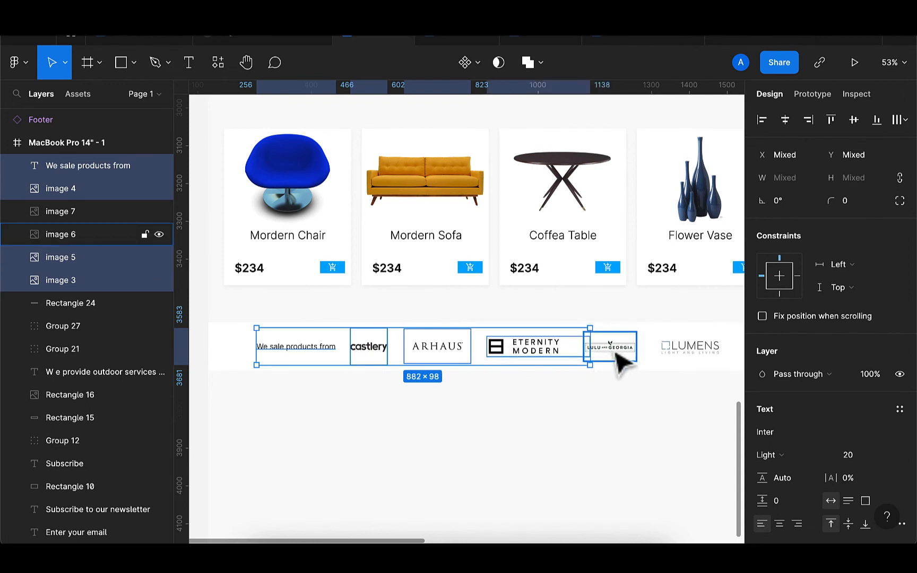
left_click(685, 364, "shift")
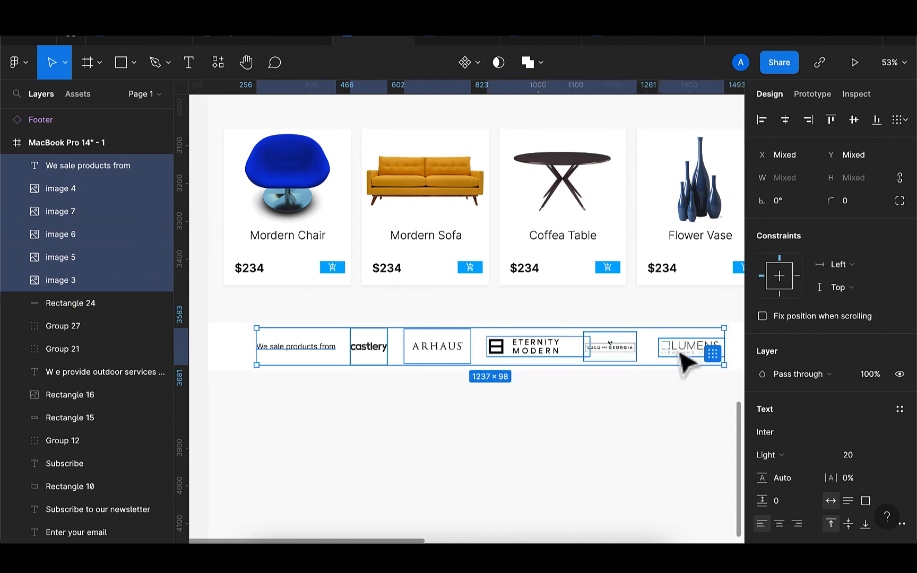
key("super+g")
left_click(685, 365)
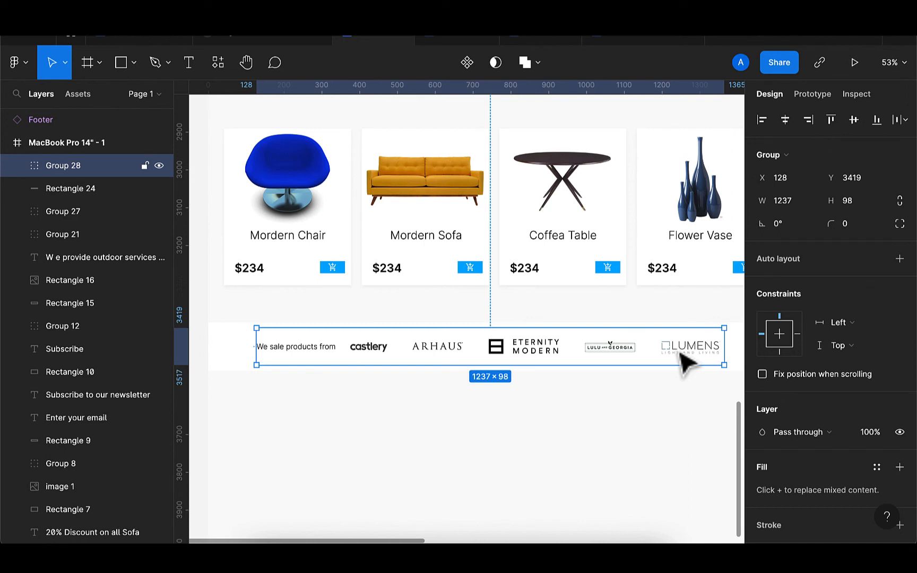
Draw a full-width 1508 × 468 rectangle from the lower edge of the logo strip at Y 3532 to the frame's bottom
scroll(241, 369, "down", 2)
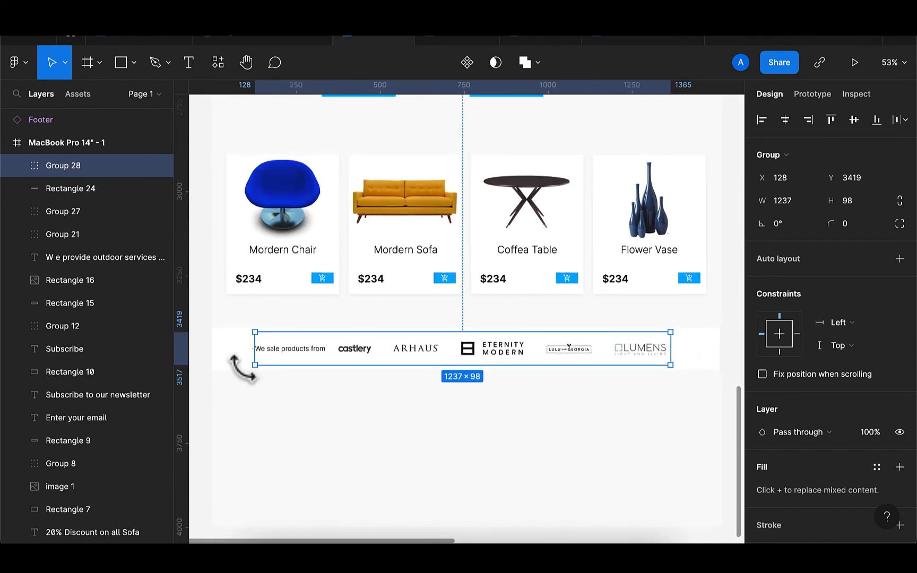
scroll(245, 374, "down", 2)
scroll(253, 382, "down", 1)
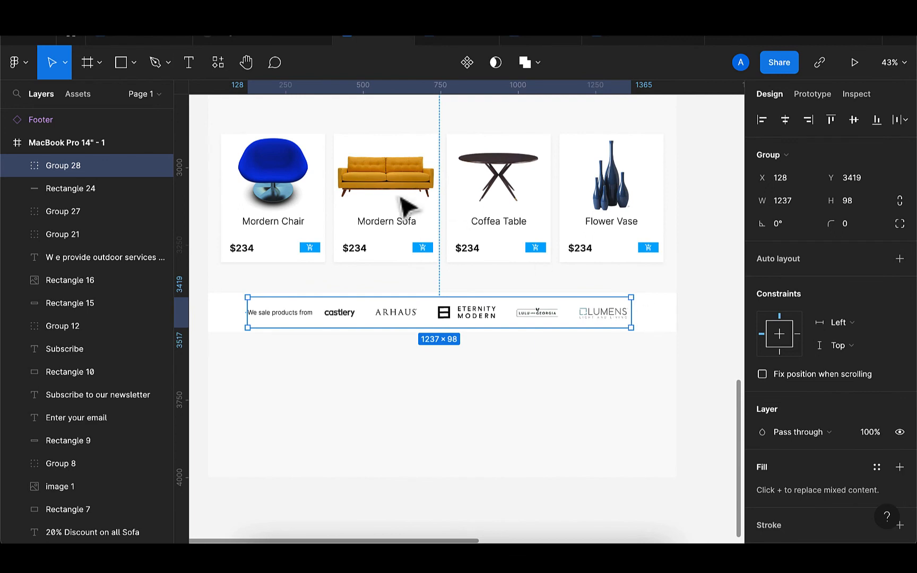
left_click(120, 62)
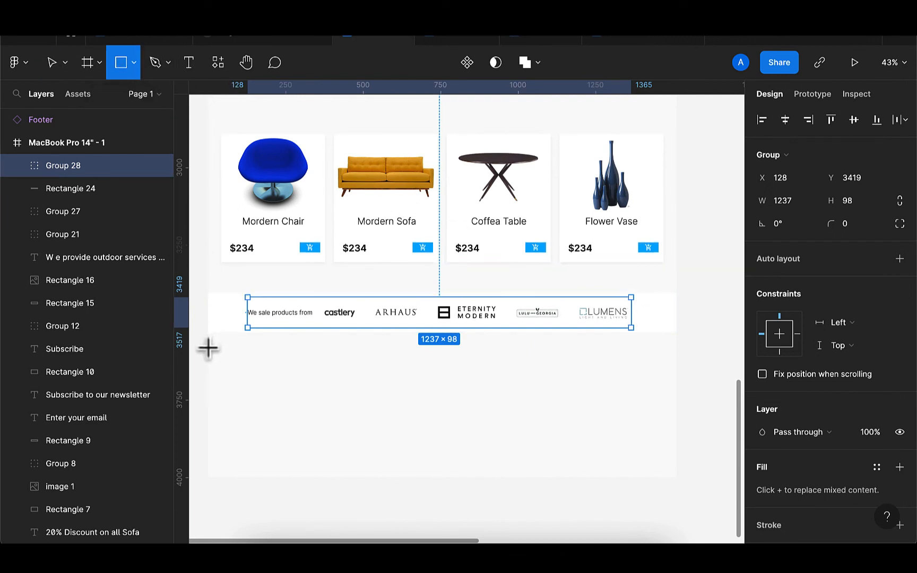
mouse_move(209, 347)
left_mouse_down()
mouse_move(283, 403)
mouse_move(357, 442)
mouse_move(466, 435)
mouse_move(675, 468)
left_mouse_up()
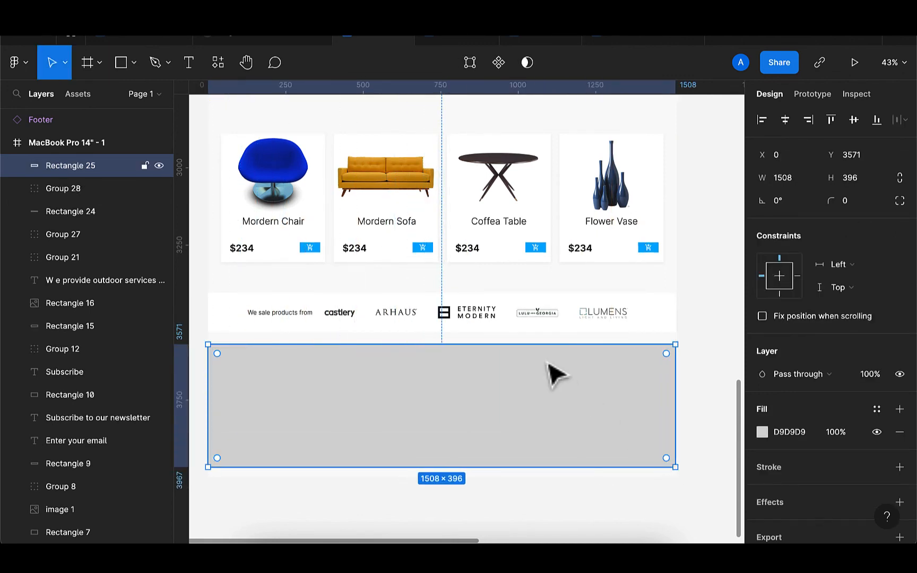
mouse_move(542, 344)
left_mouse_down()
mouse_move(541, 336)
mouse_move(544, 352)
mouse_move(546, 333)
left_mouse_up()
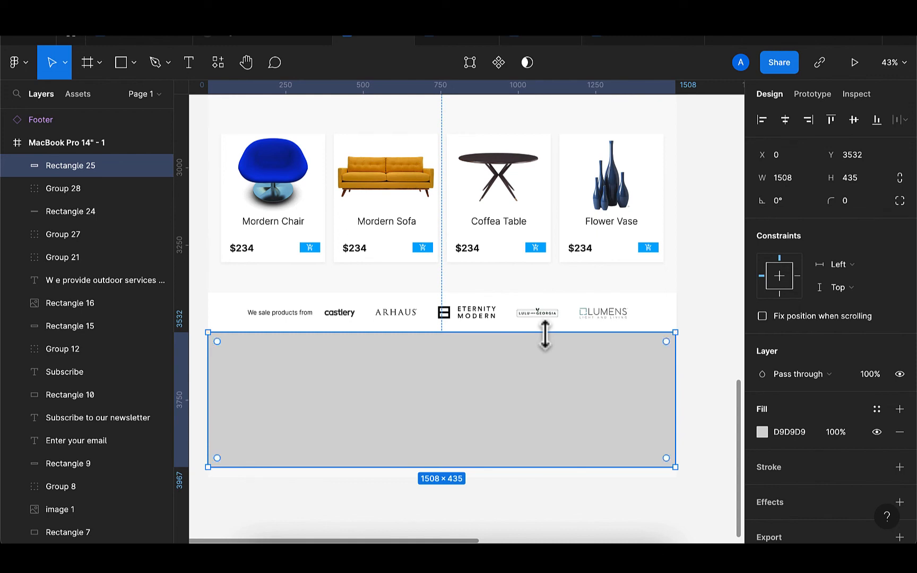
left_click_drag(513, 465, 513, 479)
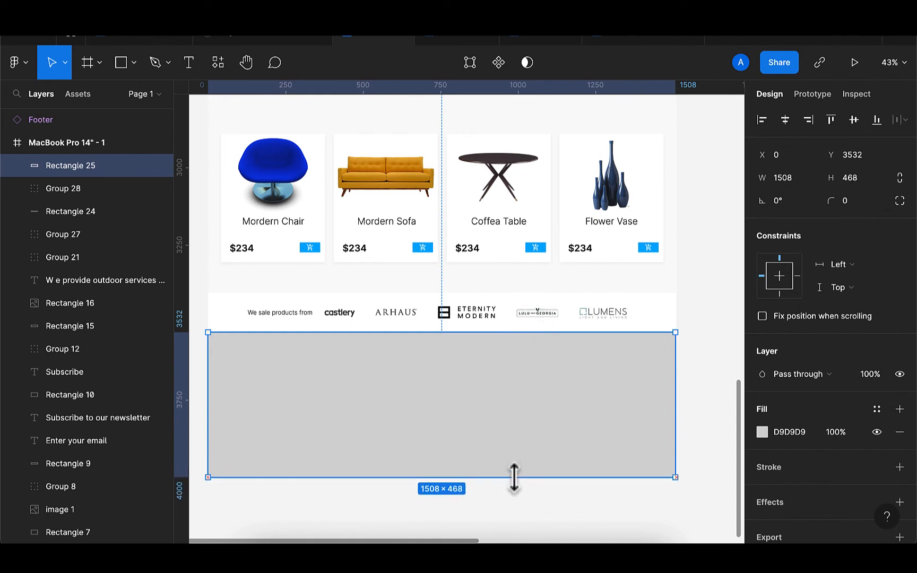
Fill the new bottom rectangle with navy 222254 sampled from the band behind the plant photo
key("i")
scroll(514, 478, "down", 6)
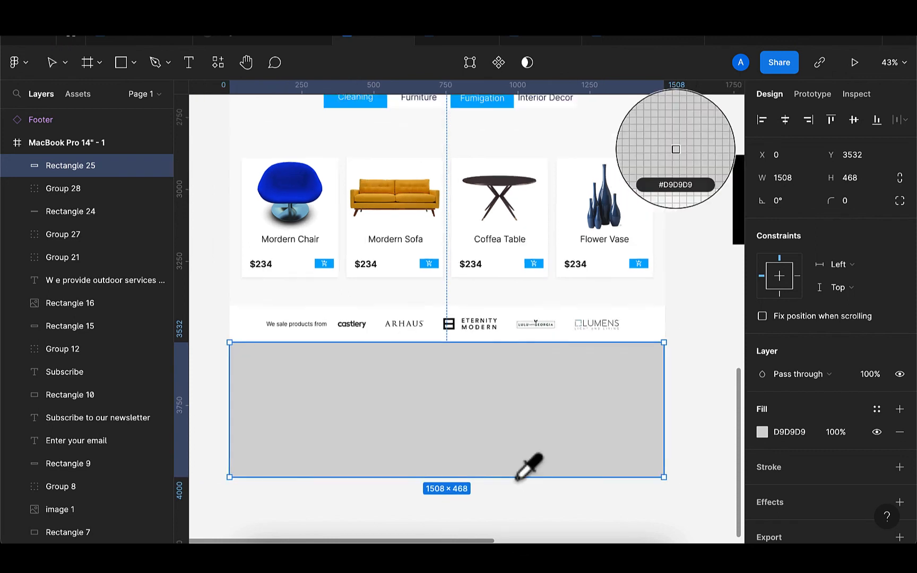
left_click(568, 271)
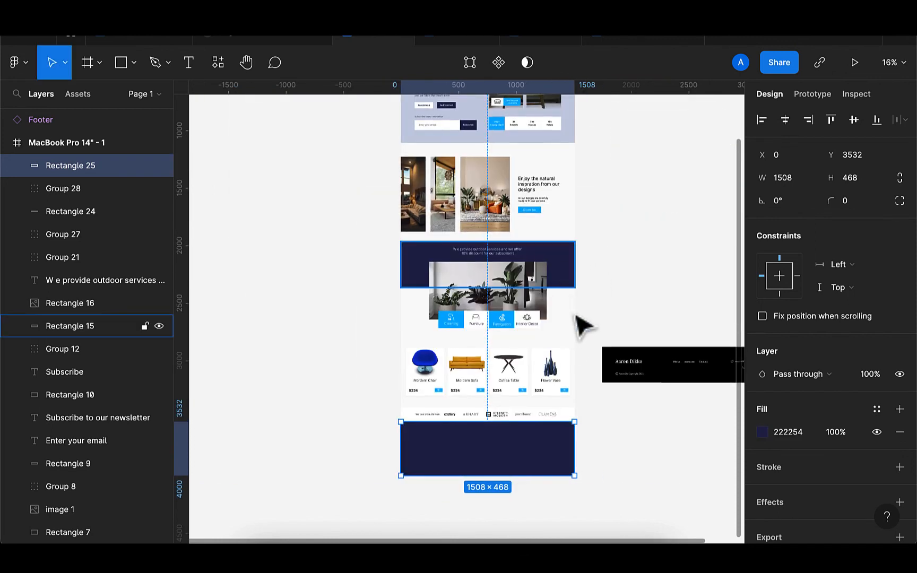
Recolor the background rectangle of the black footer component outside the frame to 222254, sampled from the navy bottom rectangle
scroll(593, 390, "right", 5)
scroll(593, 390, "down", 2)
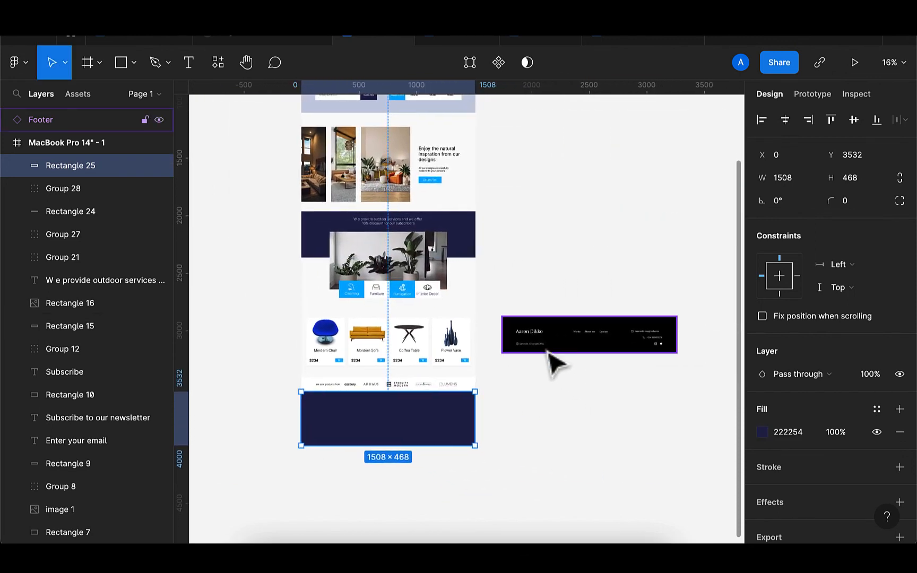
left_click(537, 344)
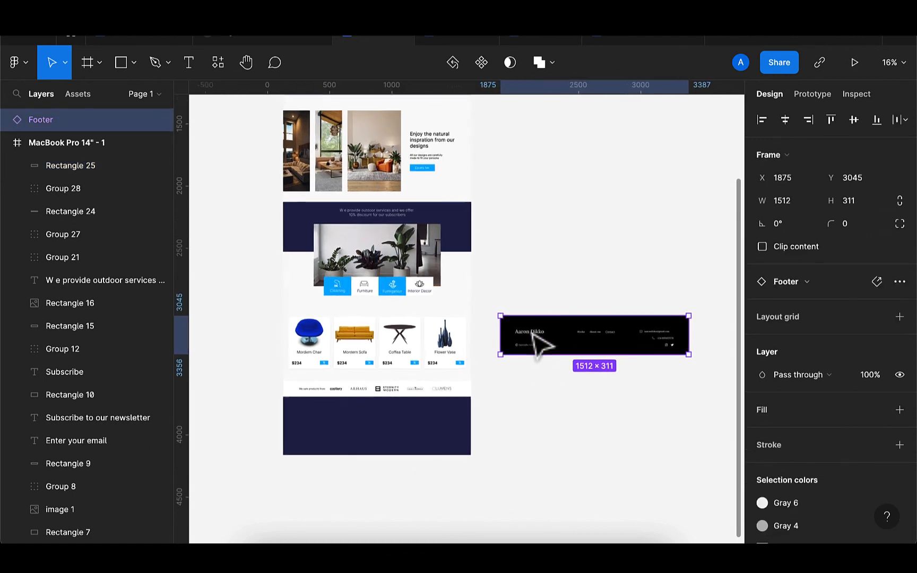
scroll(538, 344, "up", 1)
double_click(538, 344)
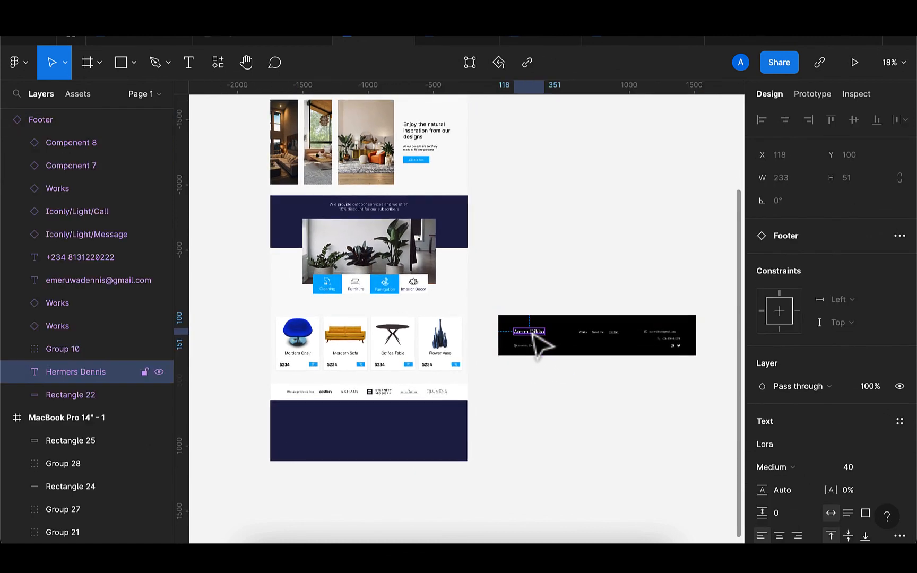
key("Escape")
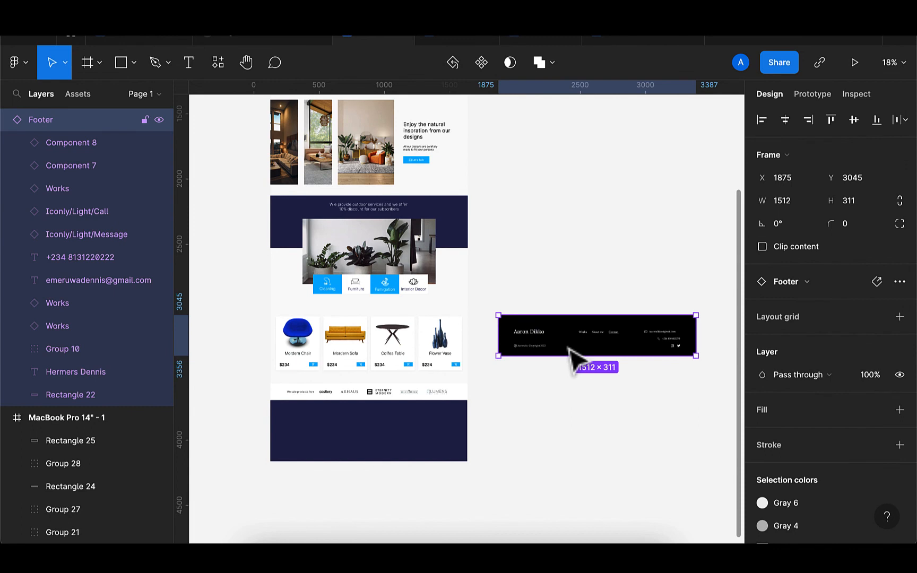
left_click(569, 350)
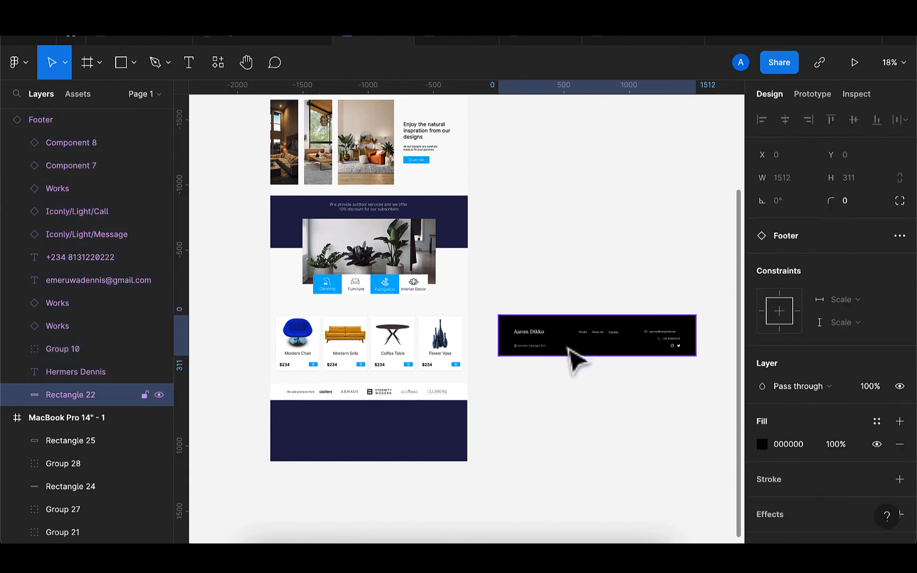
key("i")
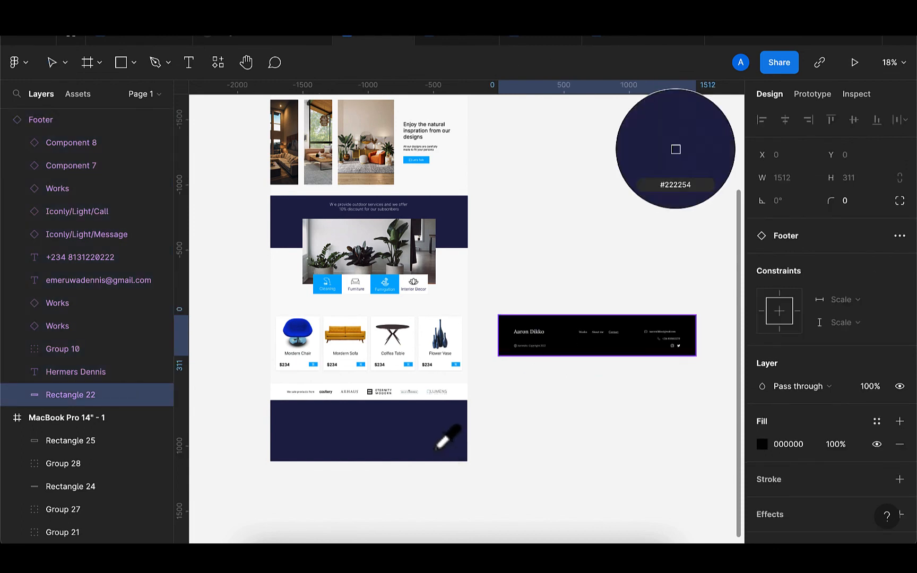
left_click(436, 450)
Move the navy rectangle outside the frame and place the footer component at the page's bottom at X -4, Y 3689
left_click_drag(404, 454, 658, 525)
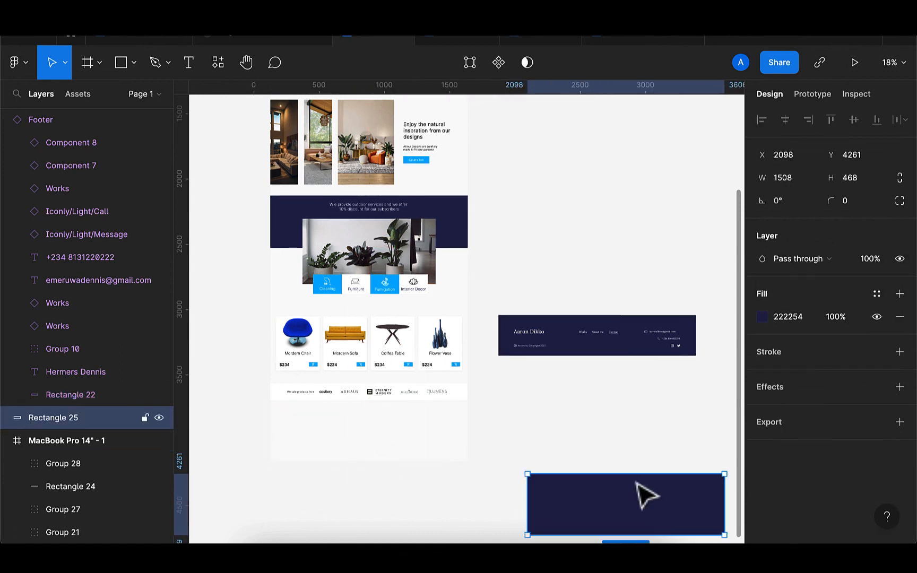
left_click(579, 350)
left_click_drag(573, 350, 344, 452)
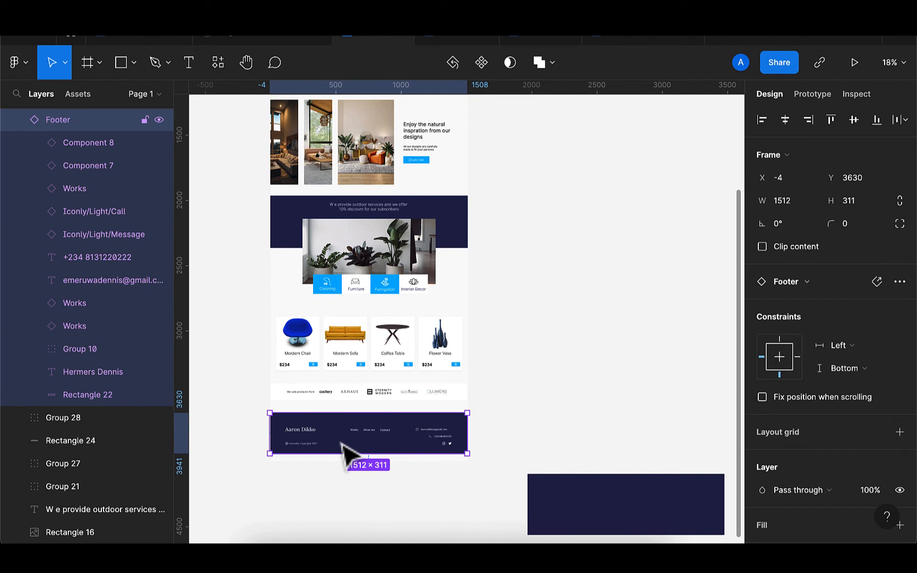
key("shift+Down")
key("shift+Down")
key("shift+Down")
key("shift+Down")
key("shift+Down")
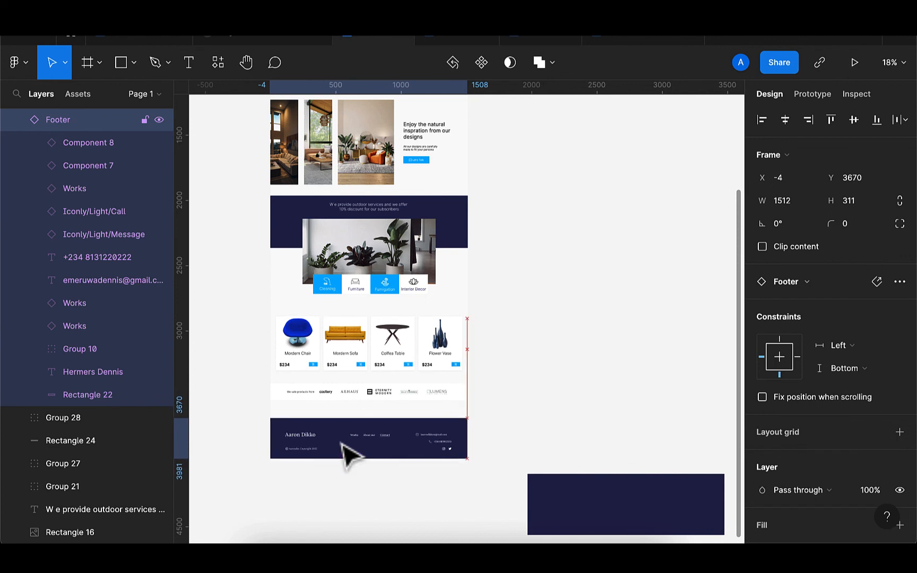
scroll(343, 445, "up", 3)
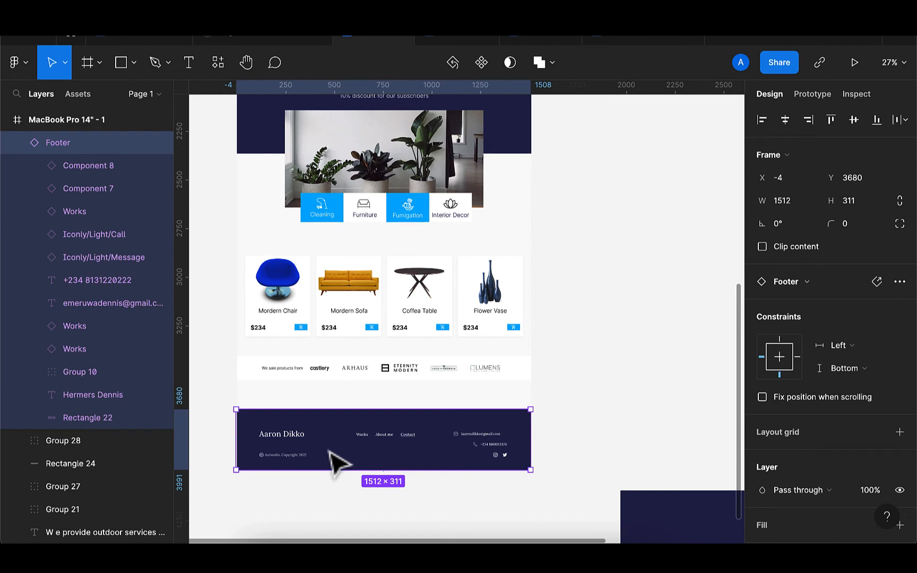
left_click_drag(330, 452, 330, 455)
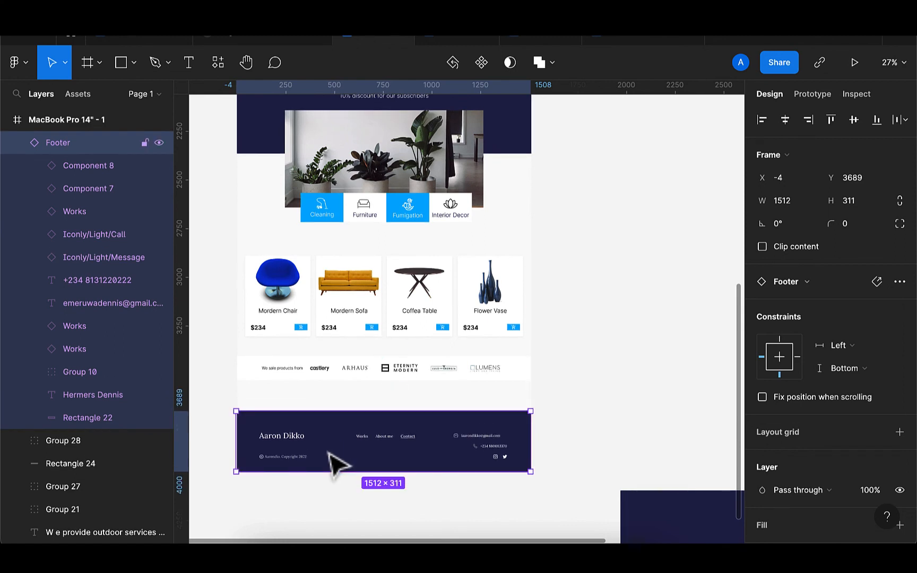
Move the navy rectangle back into the frame directly below the logo strip at Y 3532
double_click(330, 455)
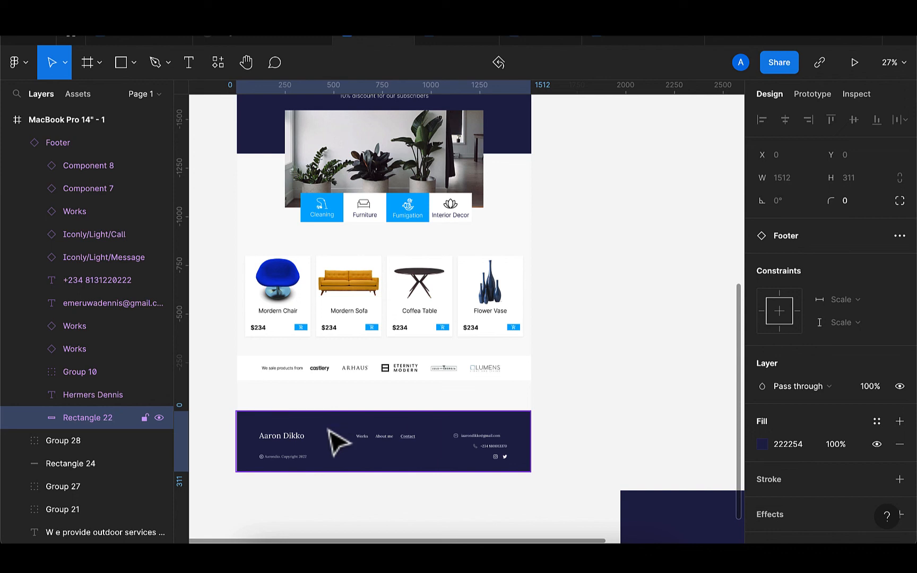
left_click(681, 512)
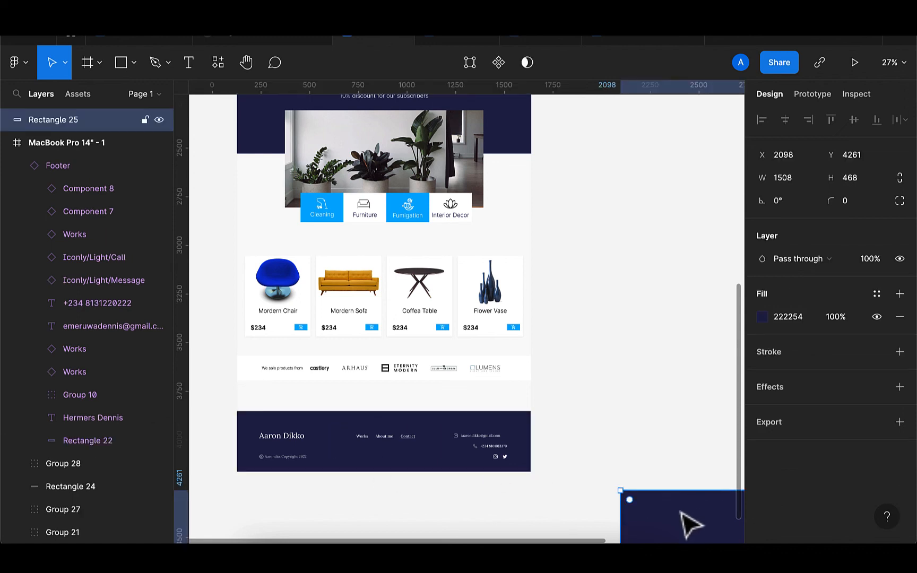
left_click_drag(679, 508, 430, 424)
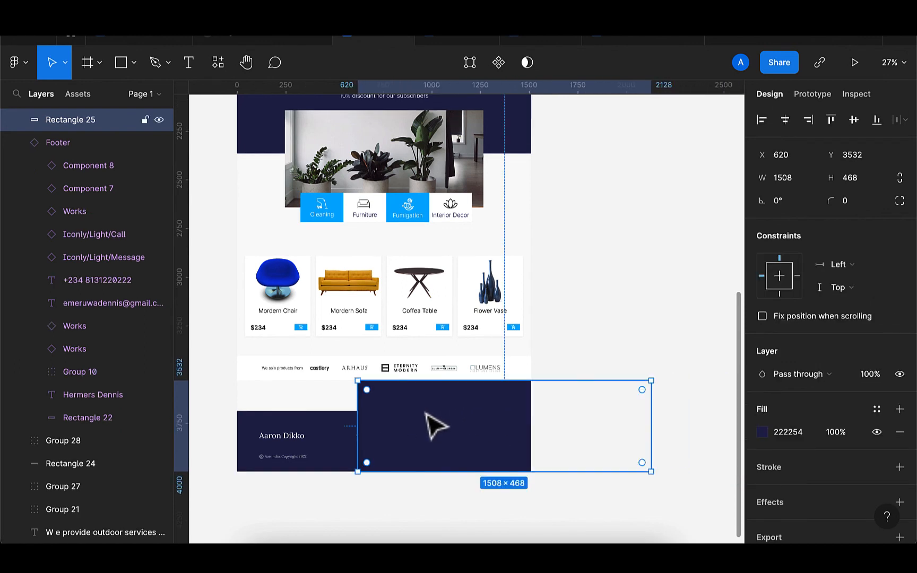
Bring the footer component in front of the navy rectangle and nudge it left to X -14
left_click(338, 441)
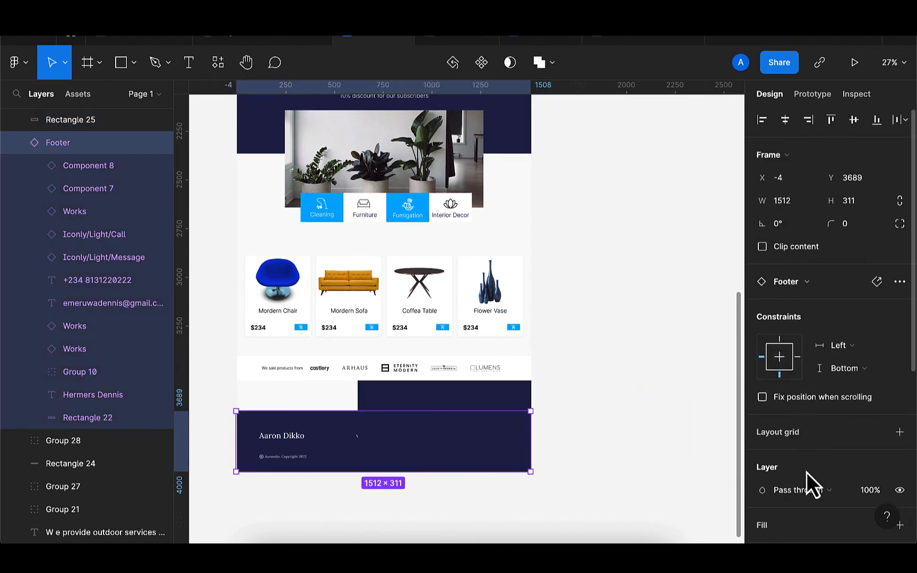
scroll(800, 488, "down", 2)
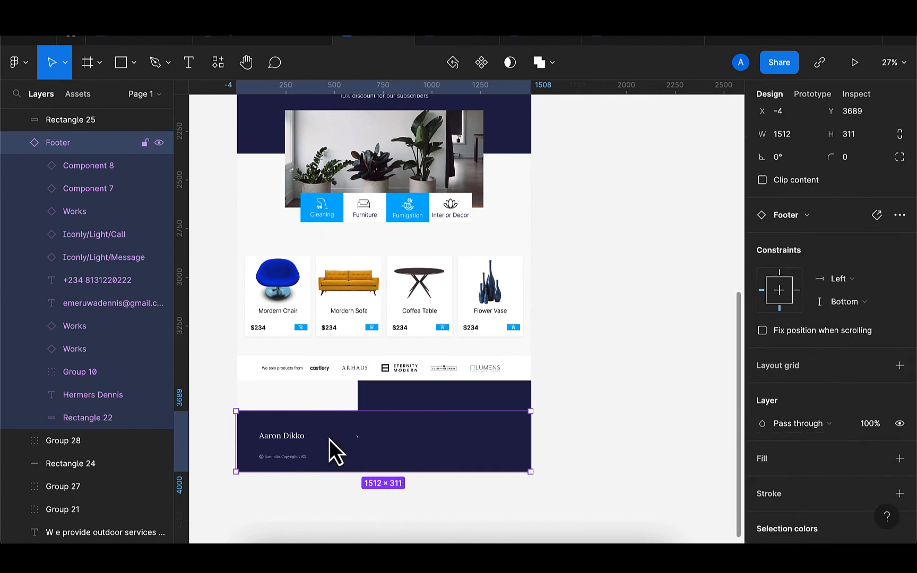
right_click(329, 440)
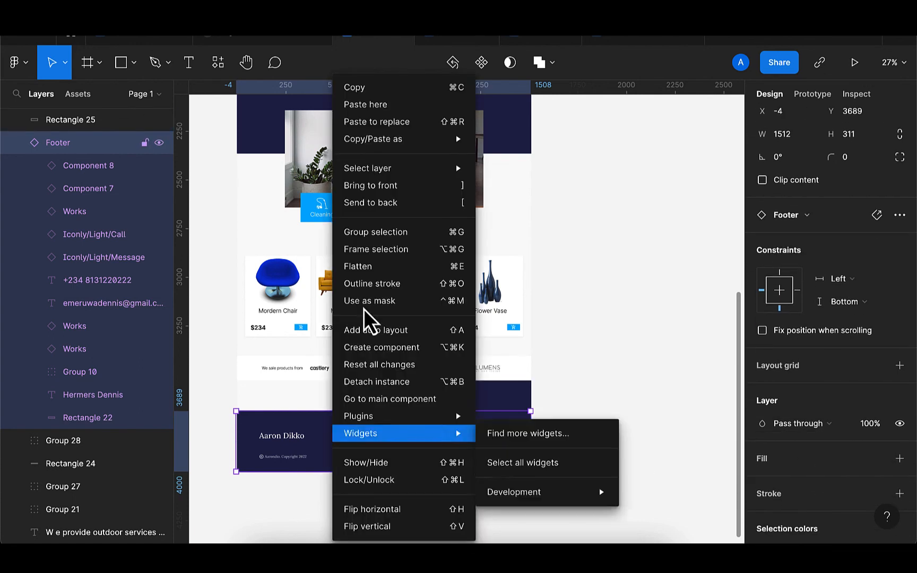
left_click(386, 186)
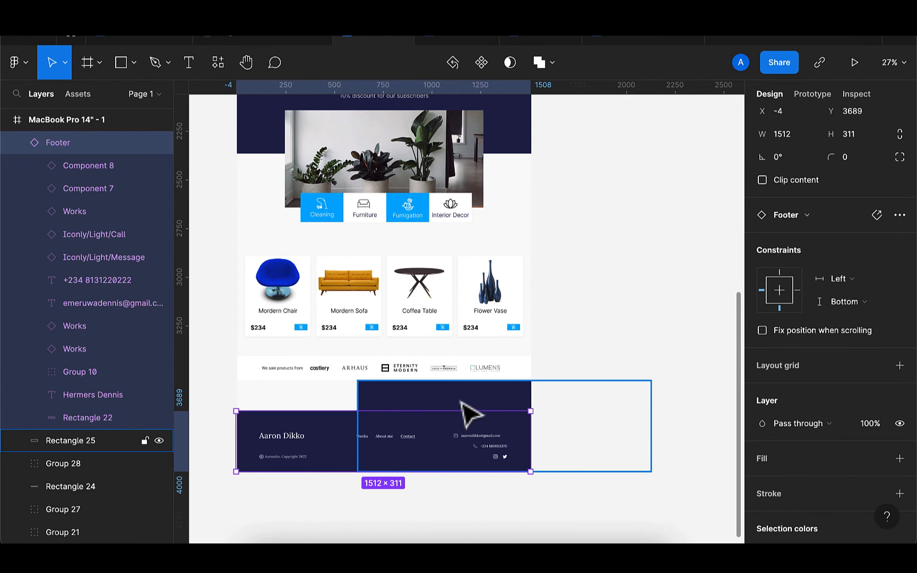
key("shift+Left")
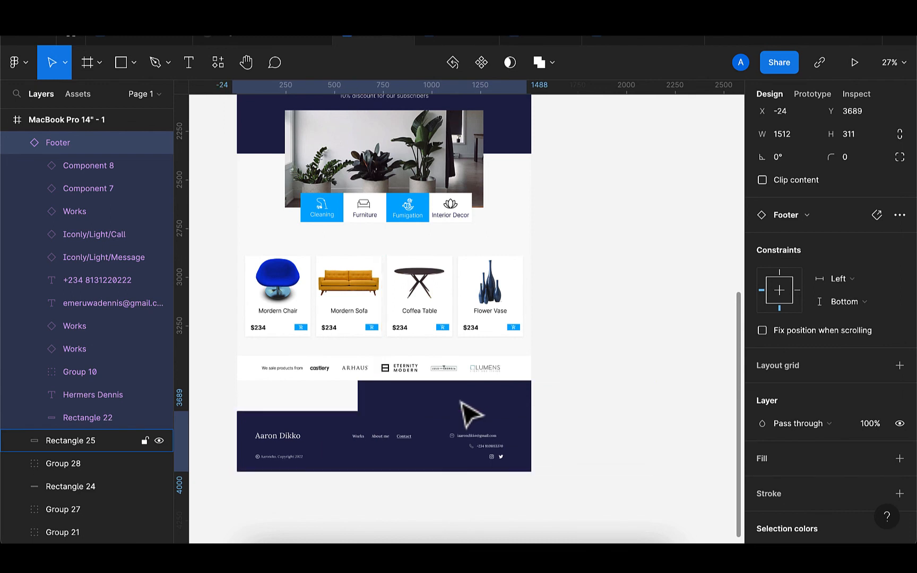
Center the navy rectangle horizontally in the frame behind the footer and shift the footer component to X -10
left_click(431, 389)
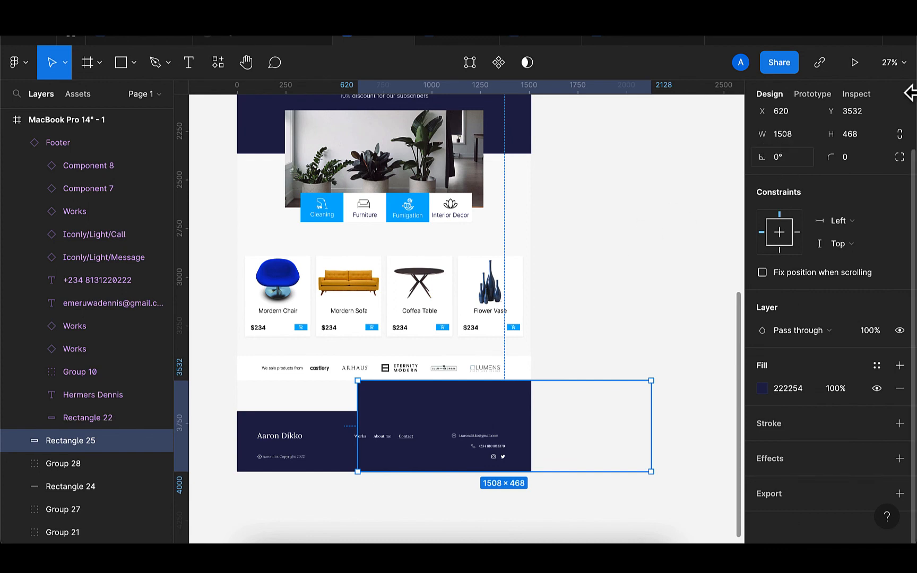
scroll(815, 199, "up", 1)
left_click(786, 122)
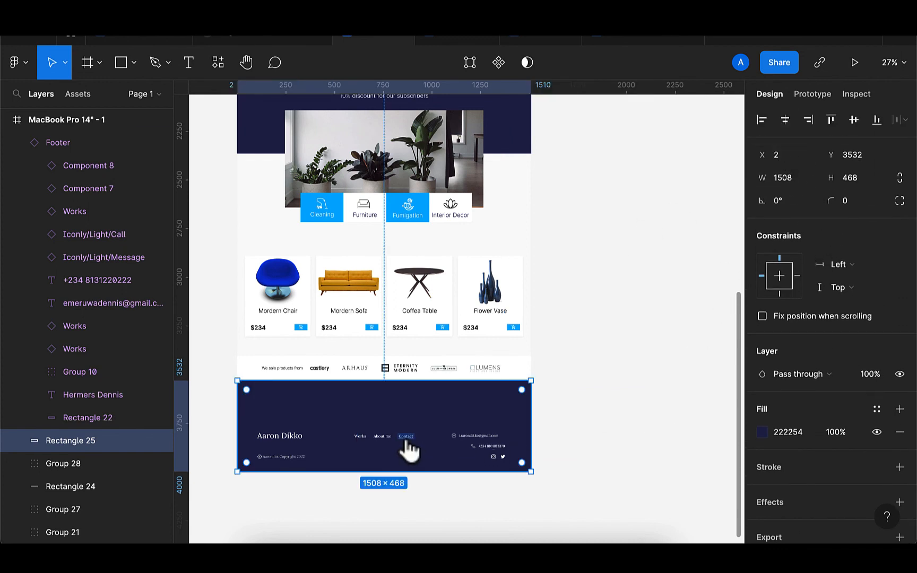
left_click(307, 456)
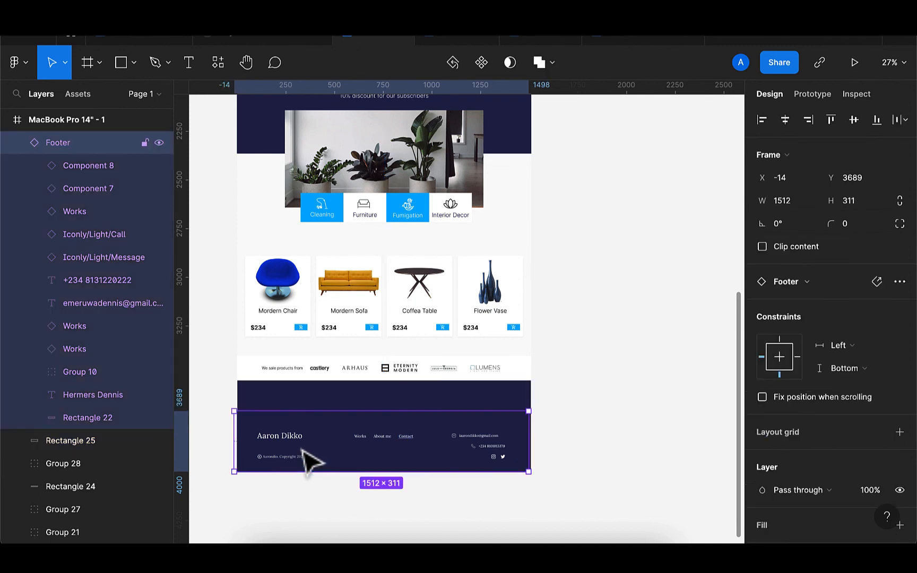
left_click_drag(306, 456, 307, 457)
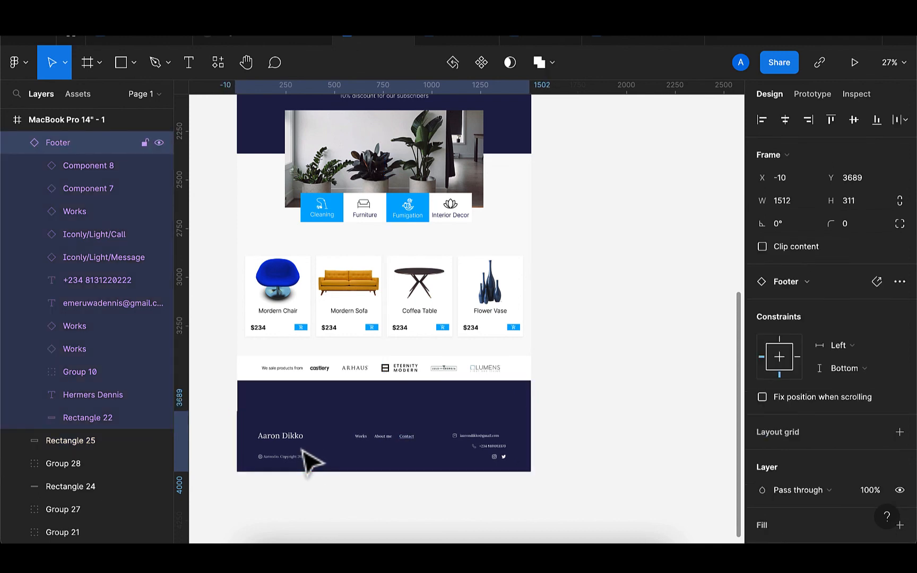
Move the footer component up to Y 3589 and center it horizontally in the frame
key("shift+Up")
key("shift+Up")
key("shift+Up")
key("shift+Up")
key("shift+Up")
key("shift+Up")
key("shift+Up")
key("shift+Up")
key("shift+Up")
key("shift+Up")
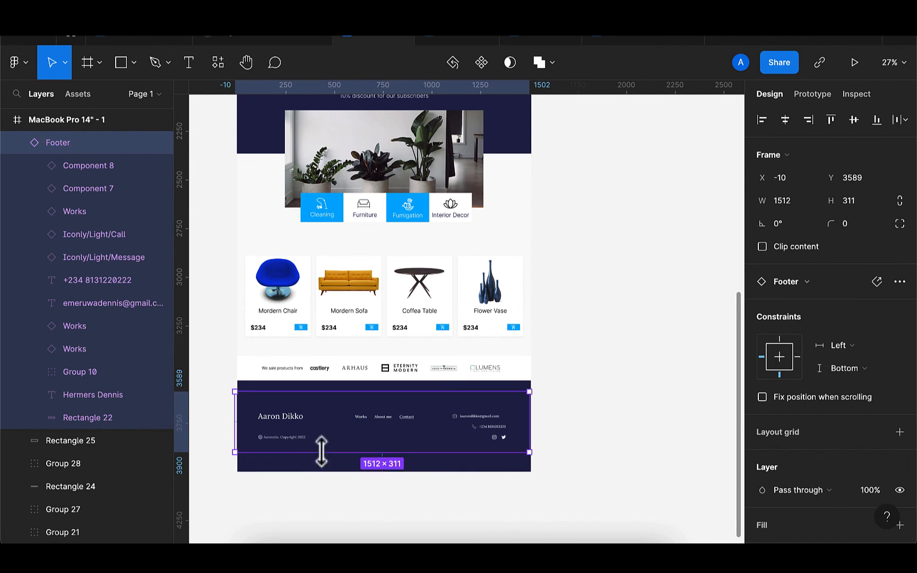
left_click(785, 127)
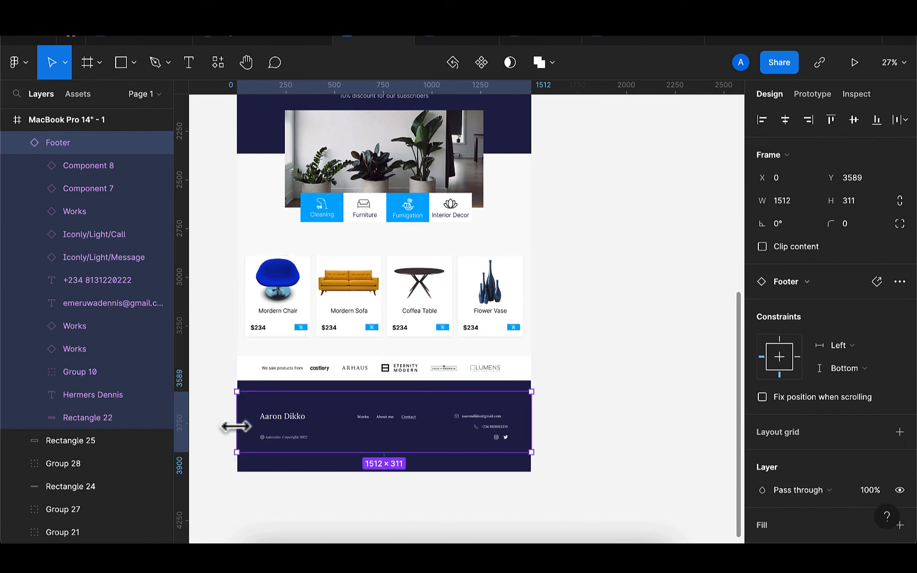
Narrow the footer component from both sides to a width of 1504 at X 4
left_click_drag(236, 426, 238, 426)
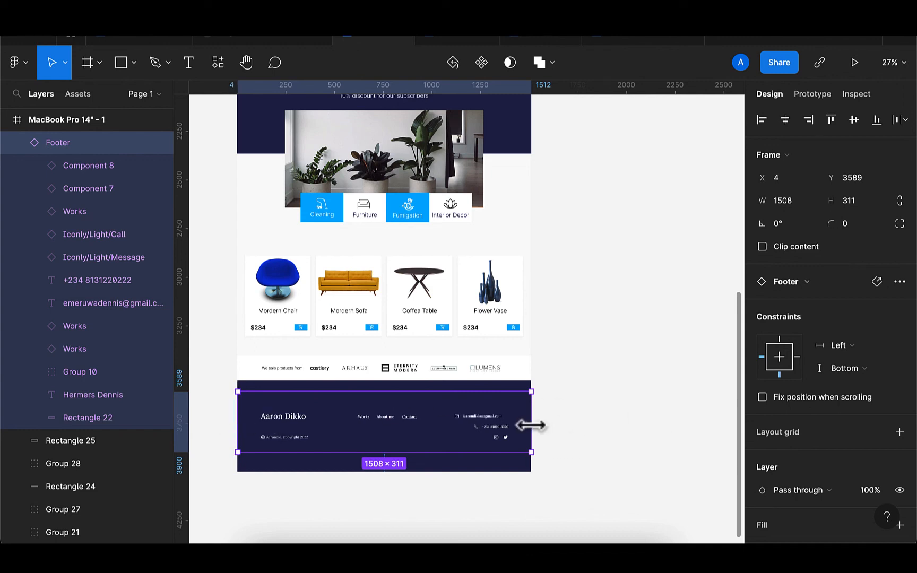
left_click_drag(531, 426, 531, 425)
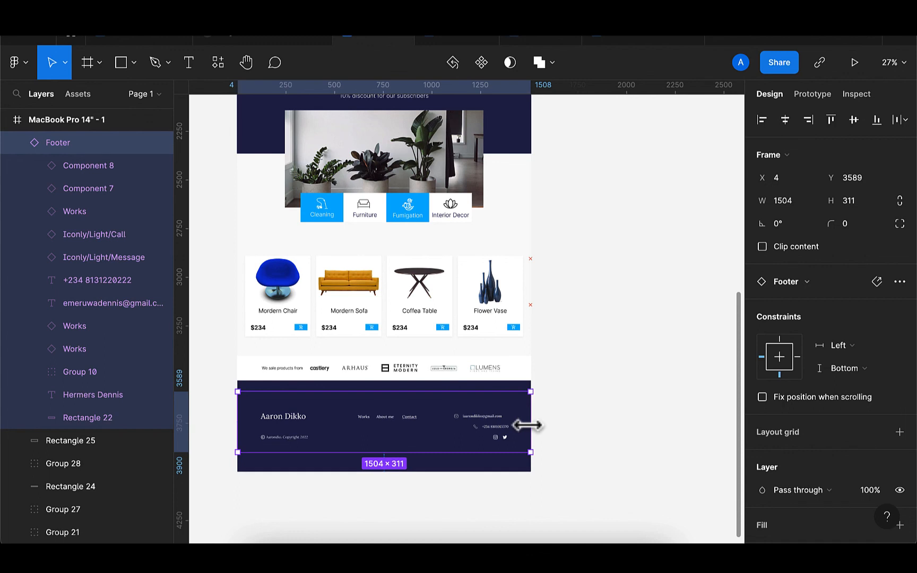
left_click(591, 438)
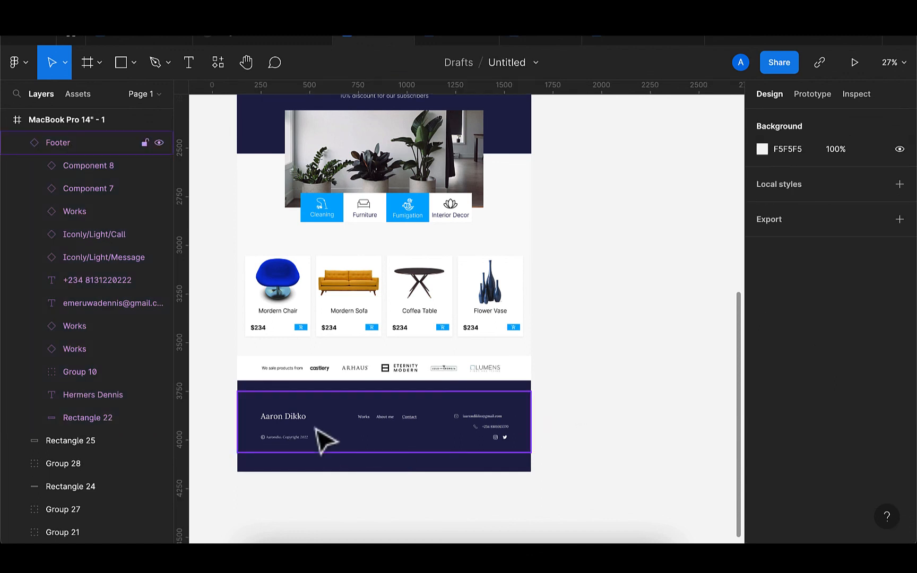
Clear the large name text above the copyright line in the footer
double_click(286, 420)
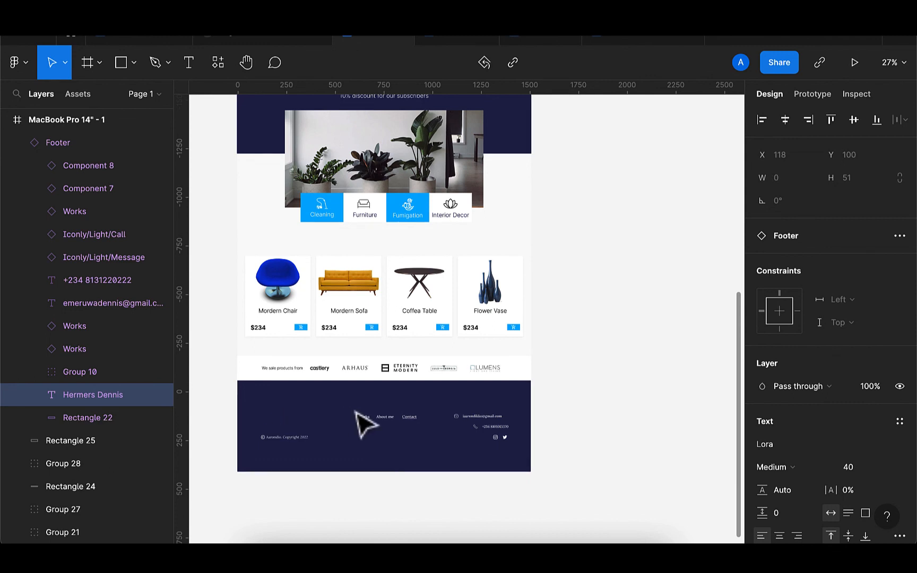
left_click(636, 408)
scroll(610, 392, "down", 3)
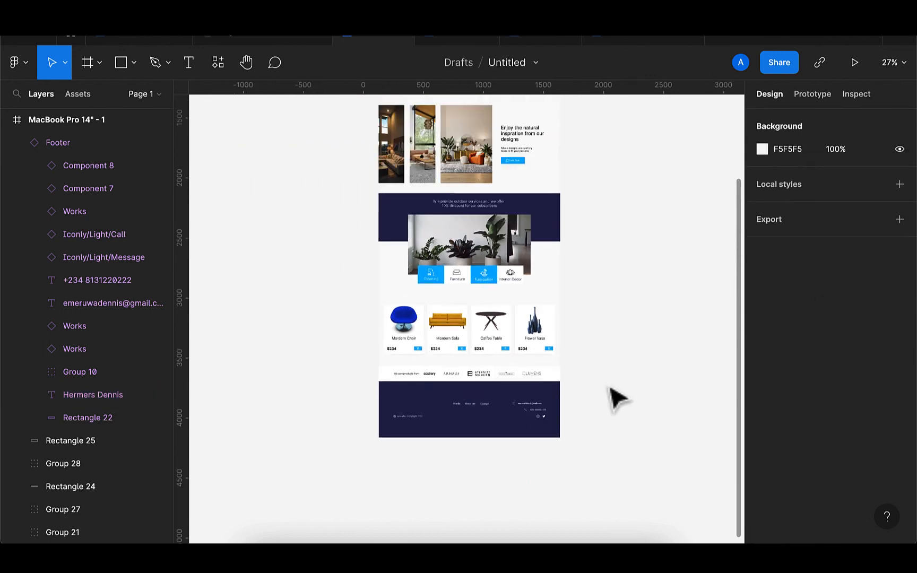
Group the white and navy logo circles in the page header and duplicate the group
scroll(616, 396, "up", 5)
scroll(615, 396, "down", 3)
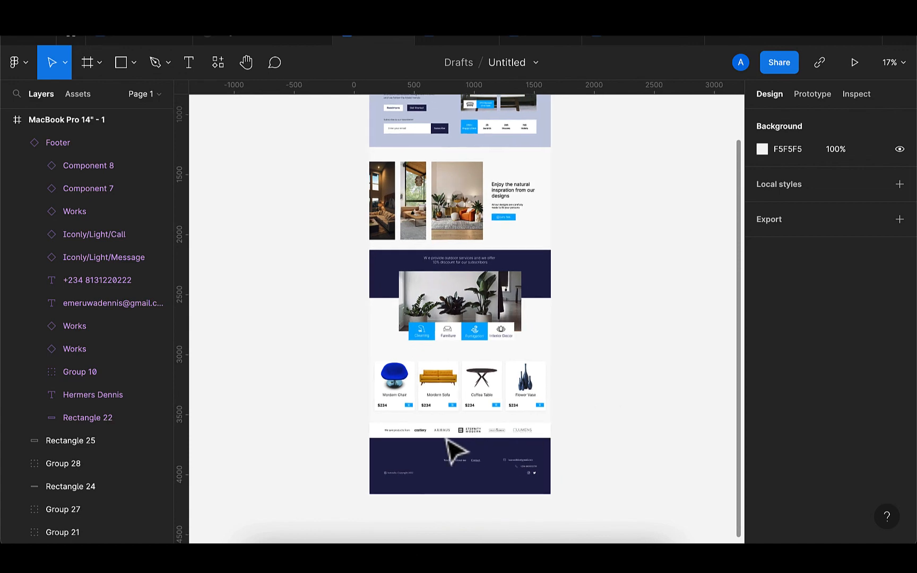
scroll(404, 469, "up", 2)
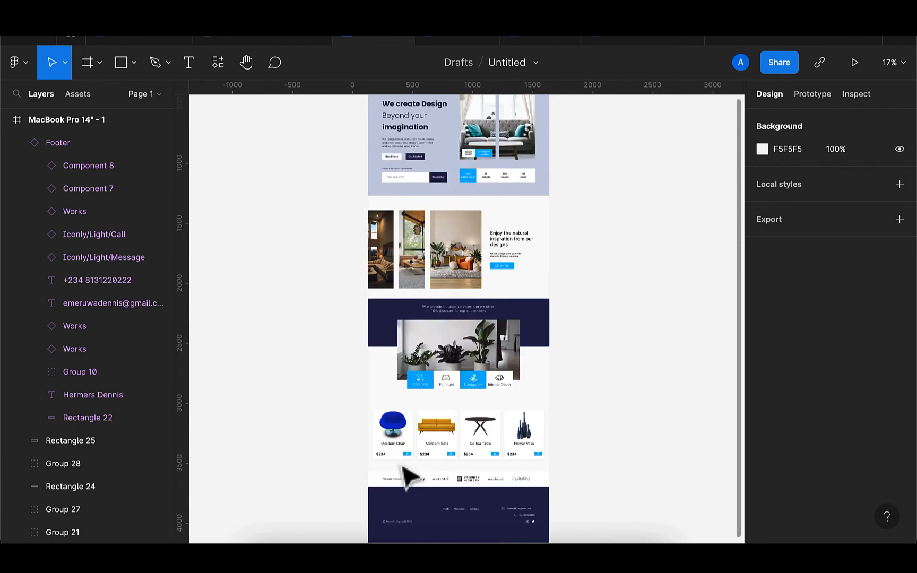
scroll(414, 430, "up", 9)
left_click(389, 288)
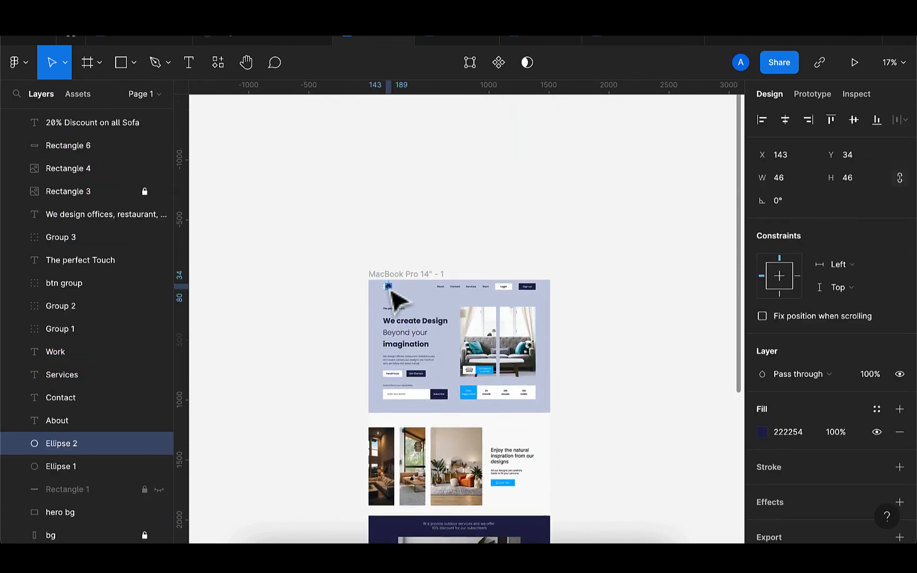
scroll(391, 291, "up", 5)
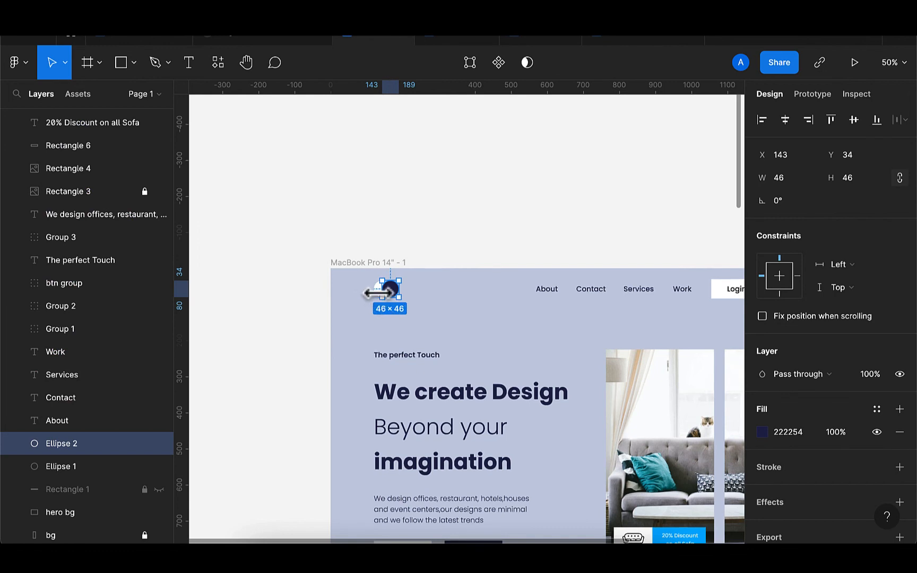
scroll(380, 293, "up", 5)
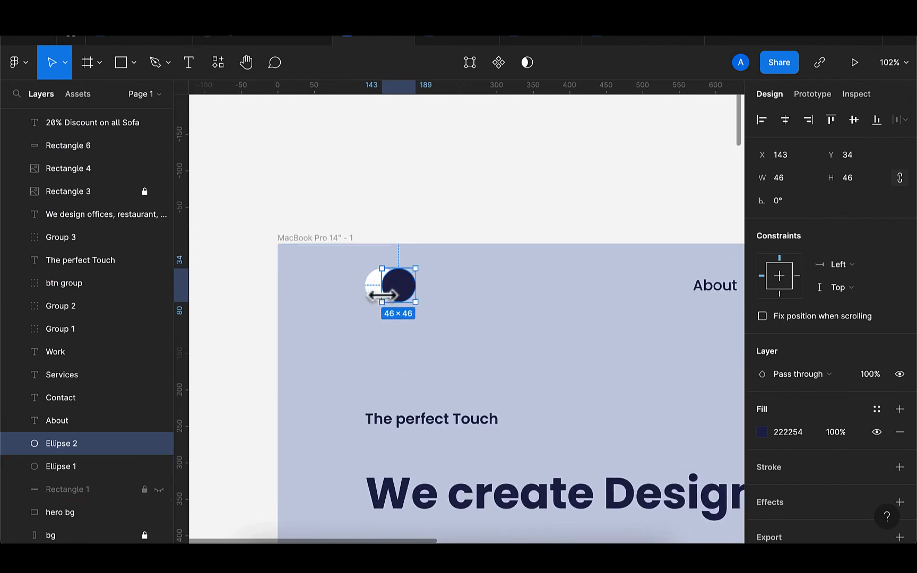
left_click(378, 297, "shift")
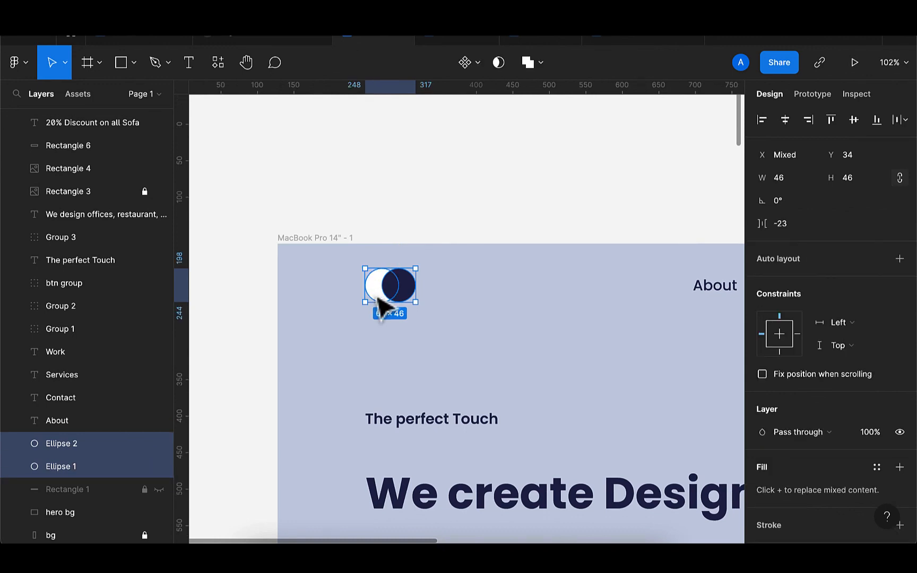
key("super+g")
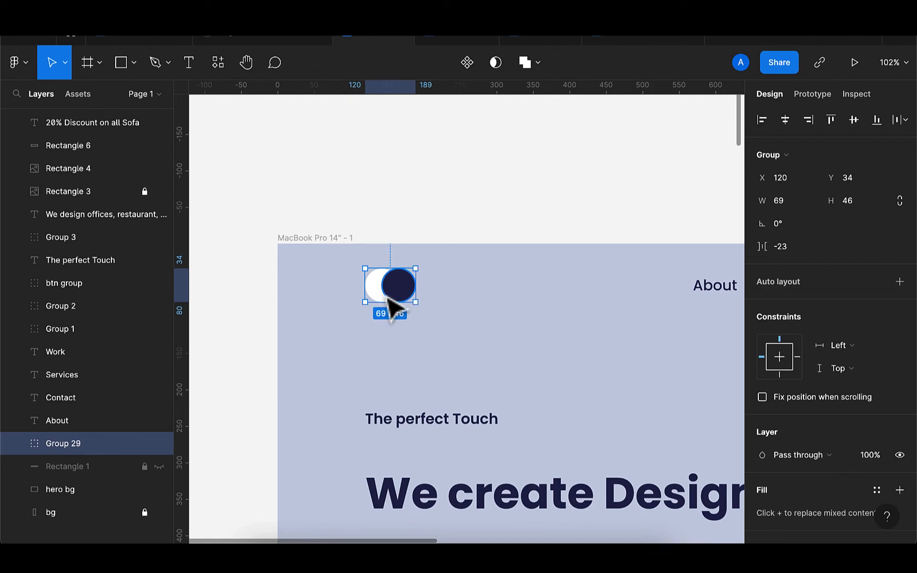
key("super+d")
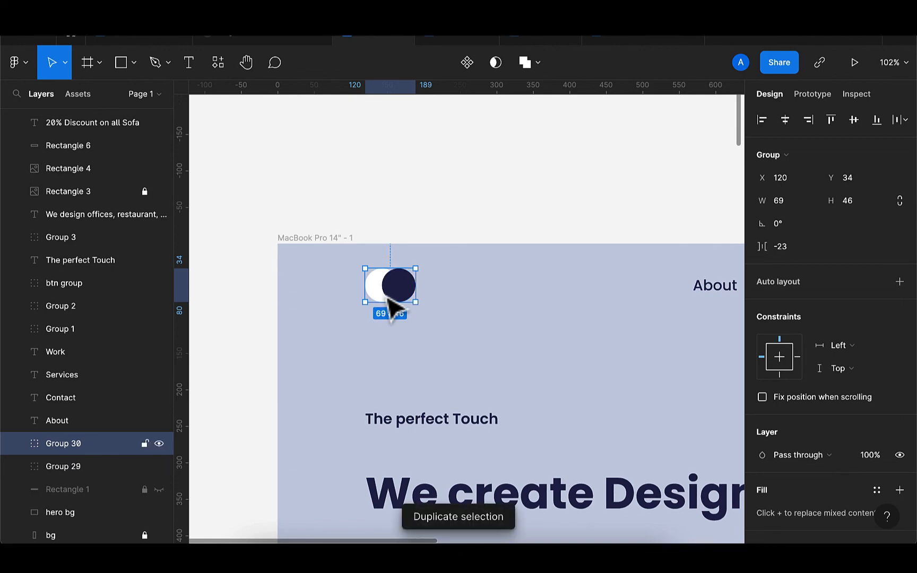
Move the duplicated logo group into the footer above the copyright line, at X 124, Y 3689
scroll(393, 307, "down", 10)
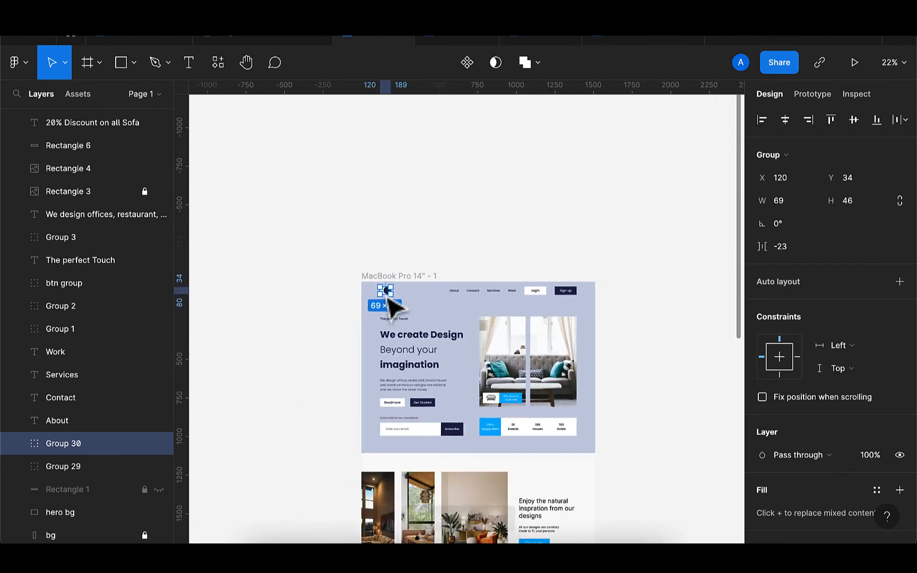
left_click_drag(386, 293, 330, 472)
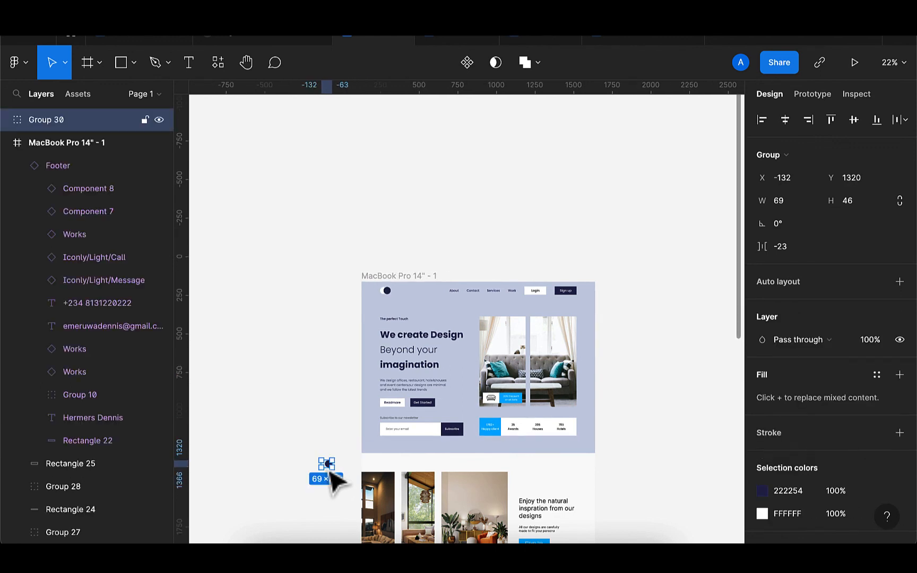
scroll(332, 478, "down", 5)
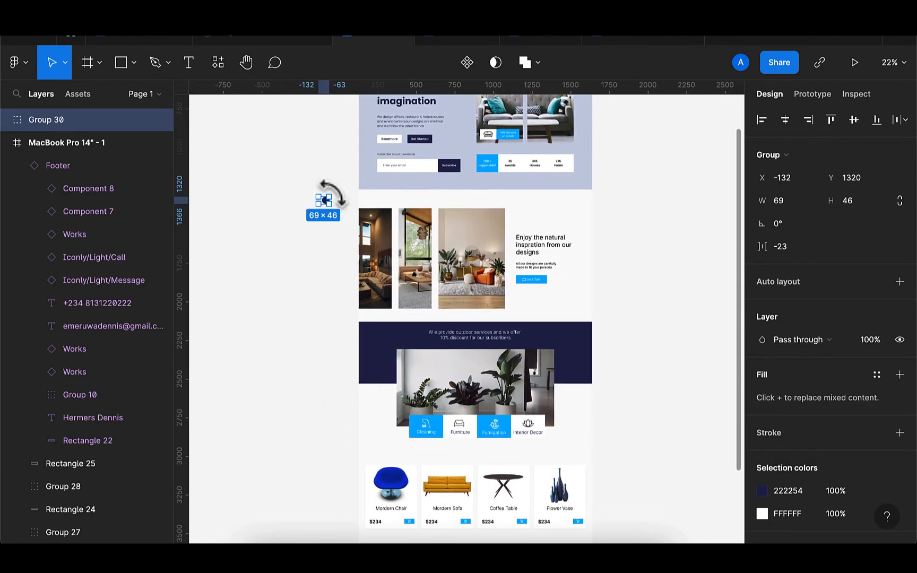
left_click_drag(326, 199, 330, 484)
scroll(325, 486, "down", 3)
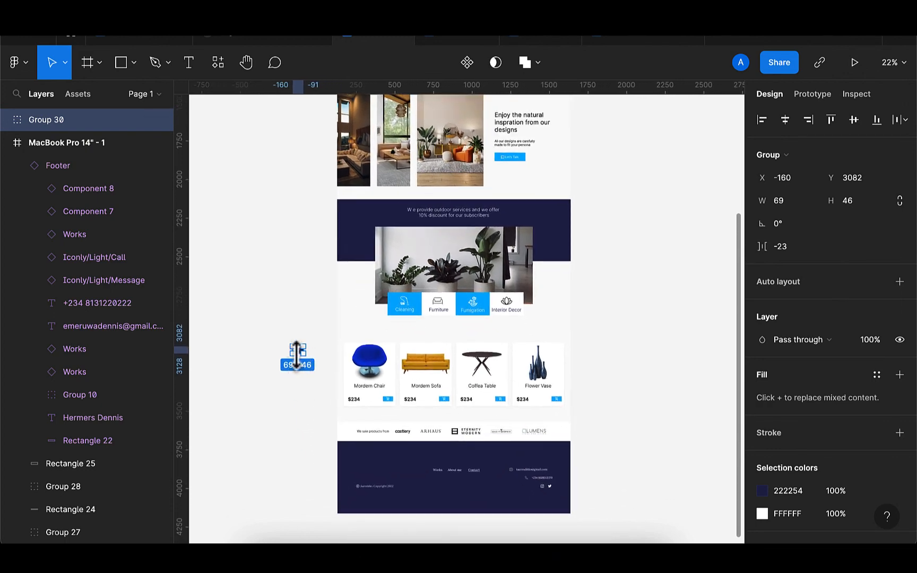
left_click_drag(303, 358, 365, 477)
scroll(366, 475, "up", 5)
scroll(365, 476, "up", 2)
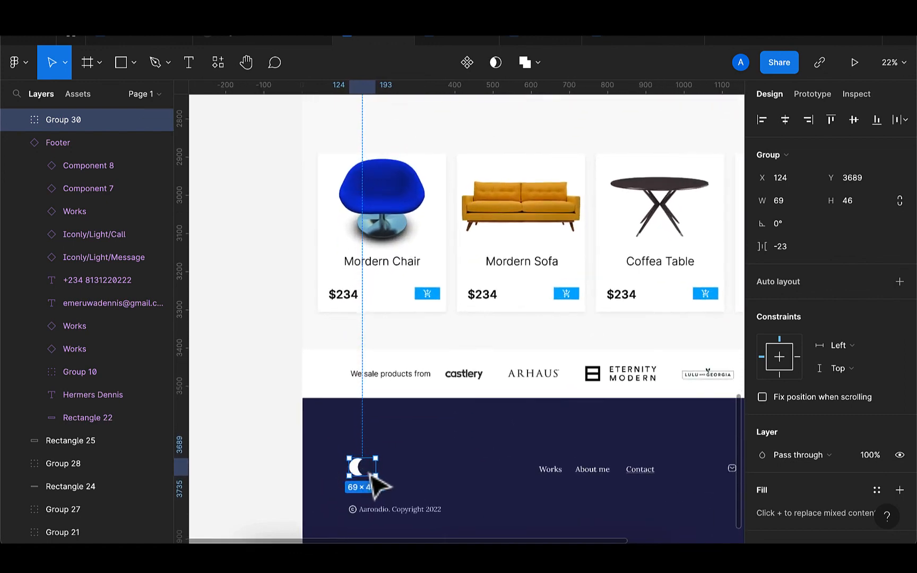
Recolor the footer logo's navy circle with the light blue sampled from a product card's cart button
double_click(370, 474)
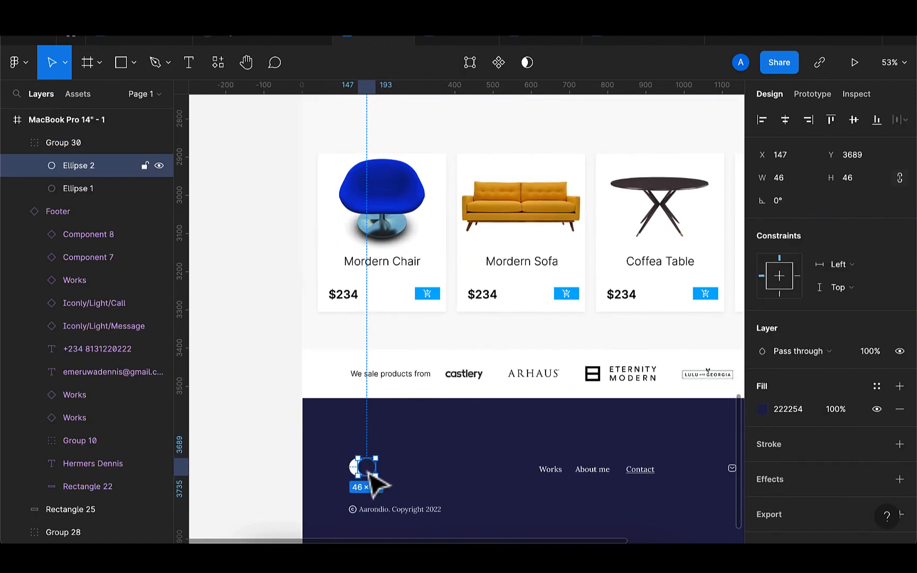
key("i")
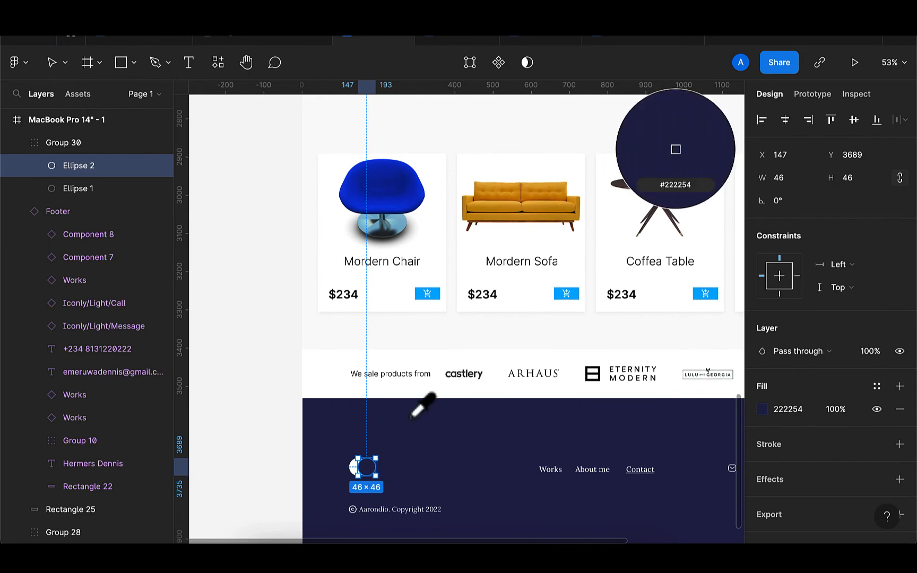
left_click(423, 297)
left_click(274, 480)
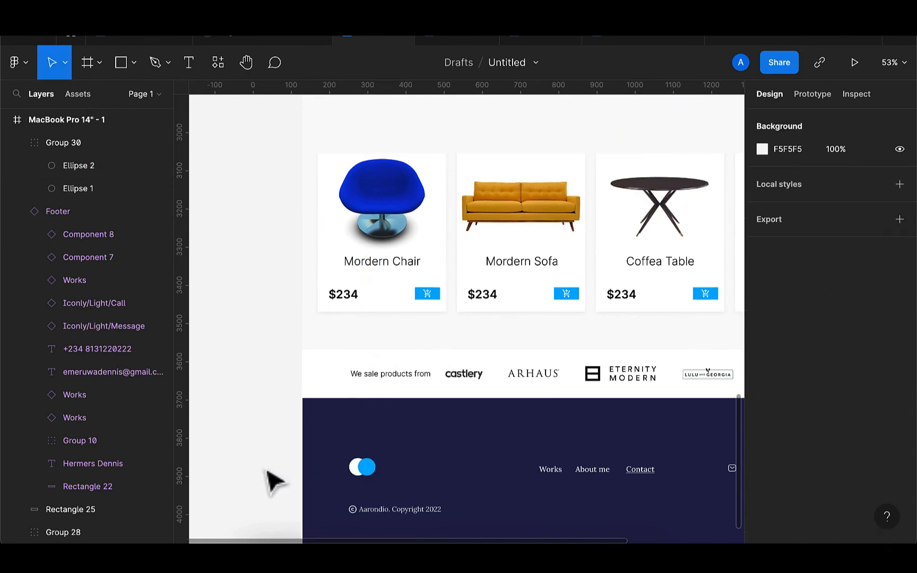
Shift the footer logo group down to Y 3698, closer to the copyright line
scroll(273, 481, "down", 5)
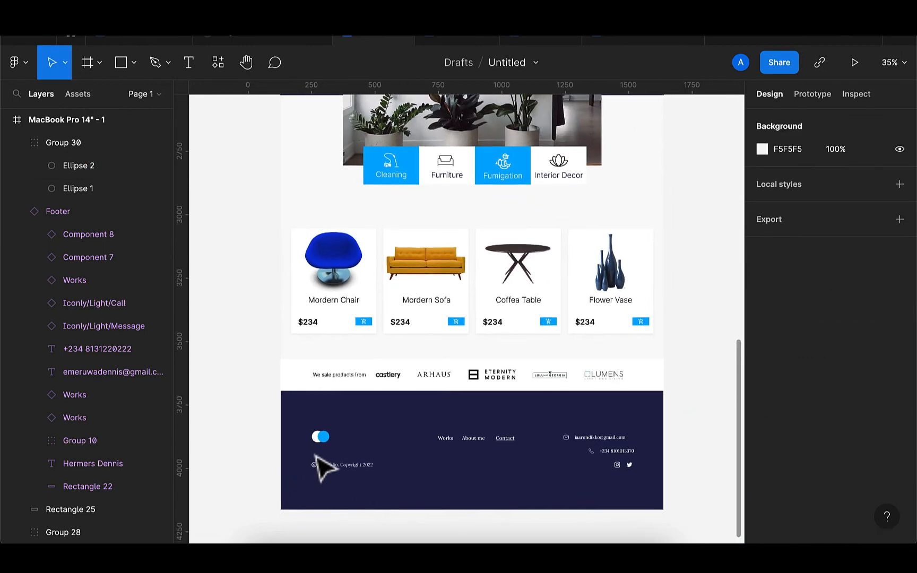
left_click(325, 438)
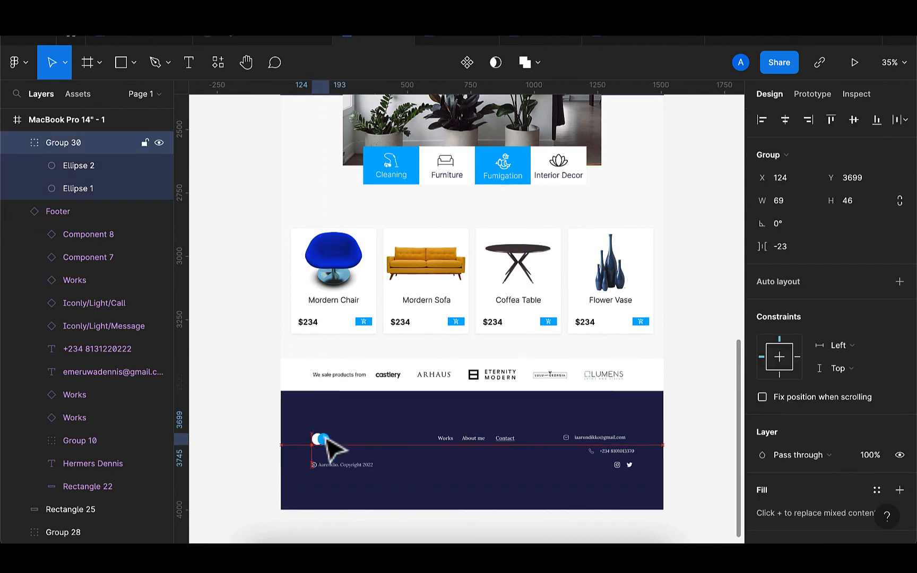
left_click_drag(325, 439, 325, 438)
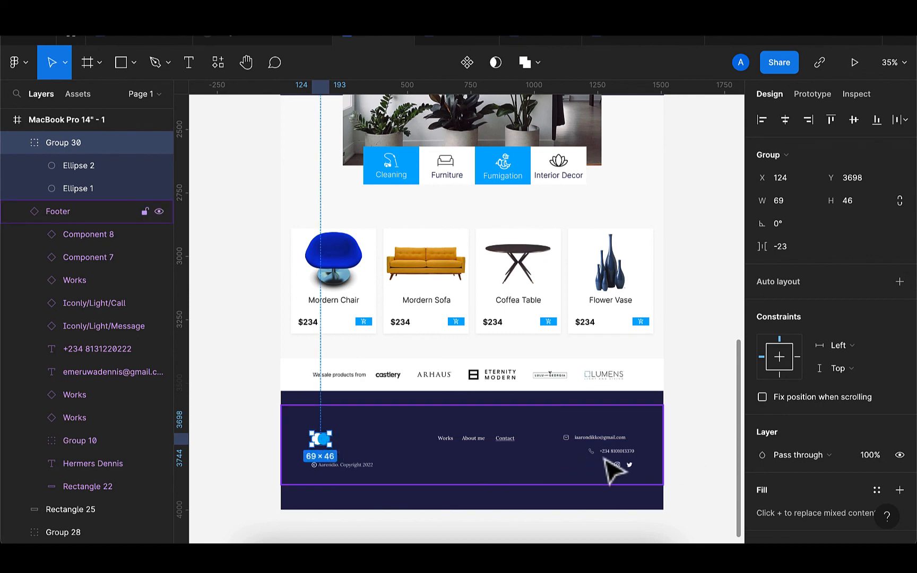
Inspect the footer's phone and e-mail elements and review the layout of the whole landing page
scroll(614, 467, "up", 5)
left_click(633, 457)
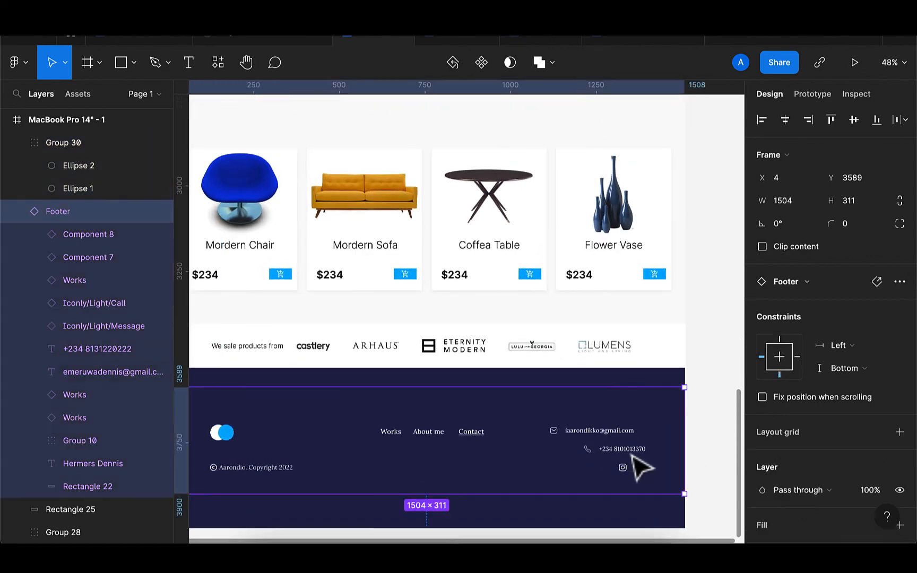
left_click(633, 456)
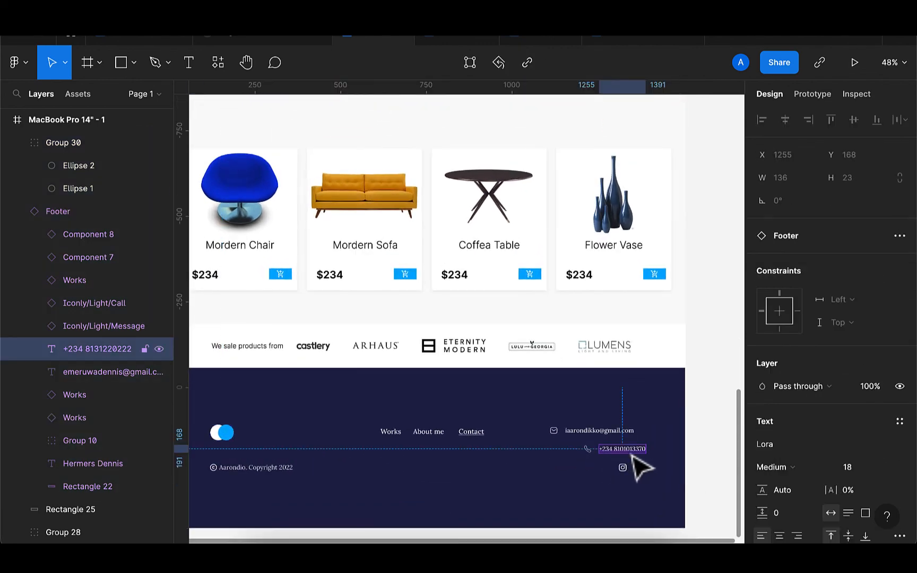
double_click(604, 431)
key("Escape")
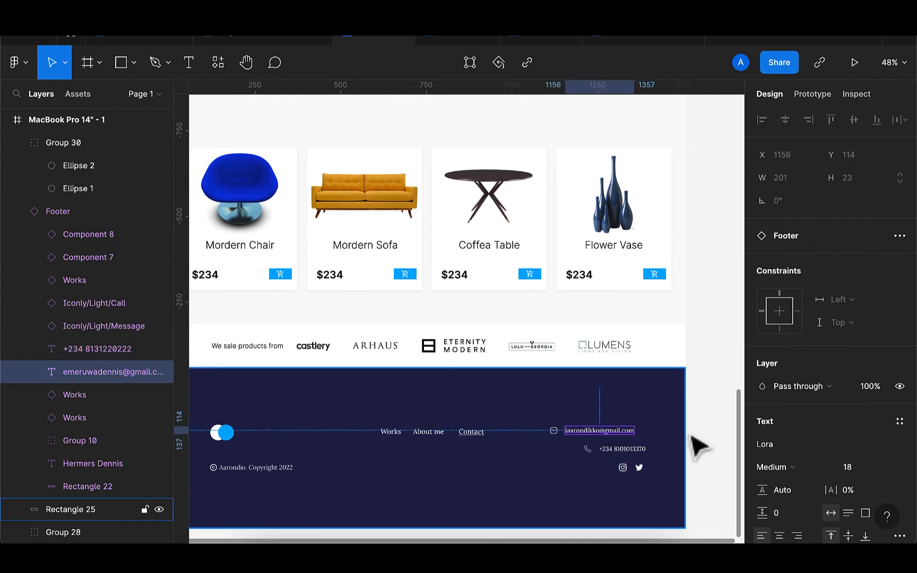
left_click(555, 433)
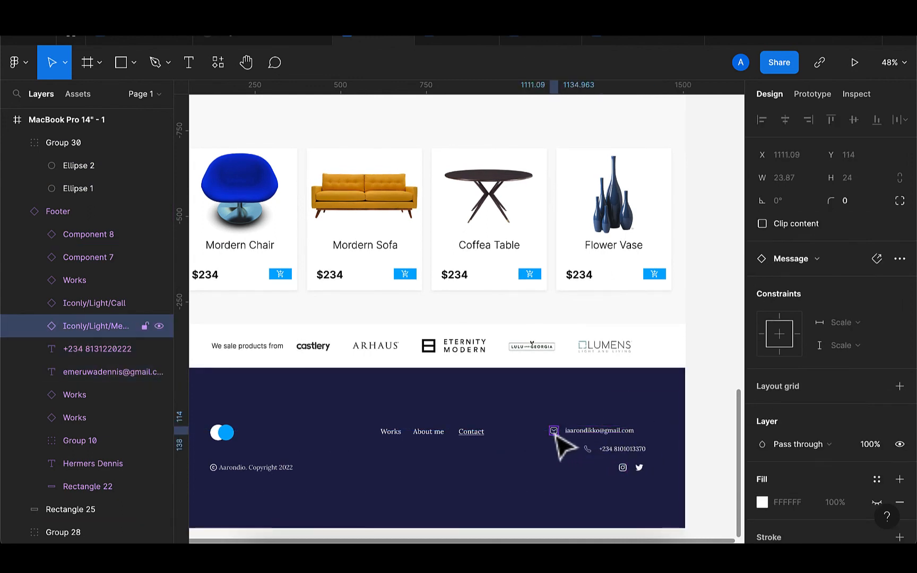
left_click(602, 431, "shift")
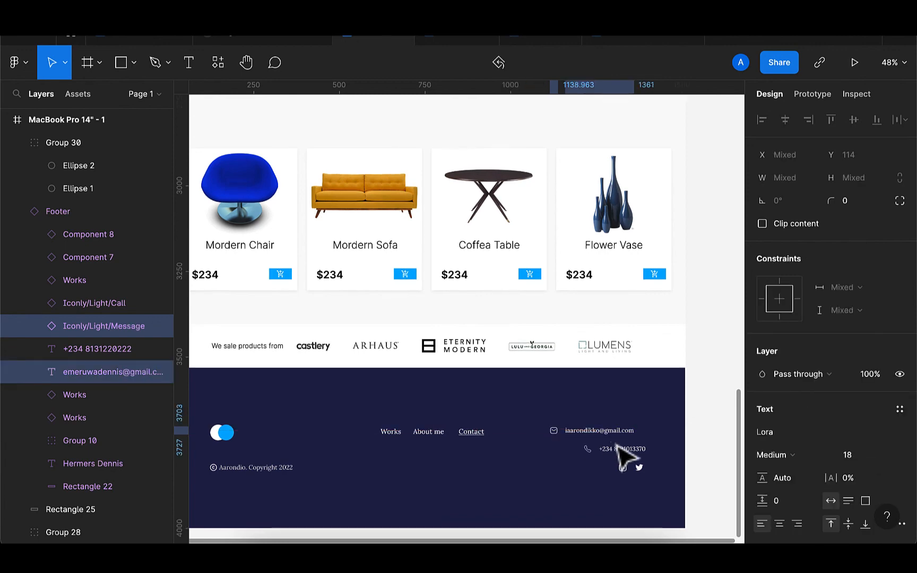
scroll(565, 492, "down", 5)
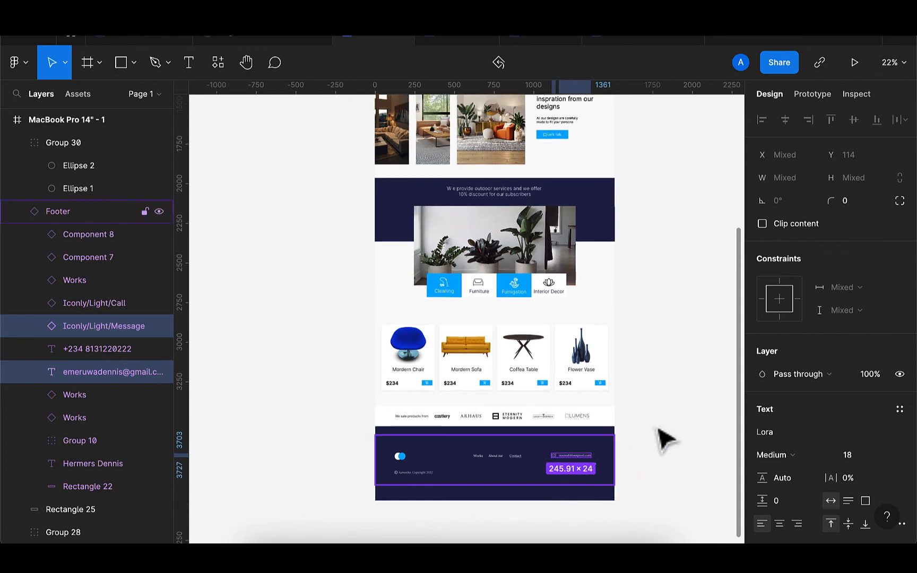
left_click(685, 408)
scroll(685, 409, "down", 4)
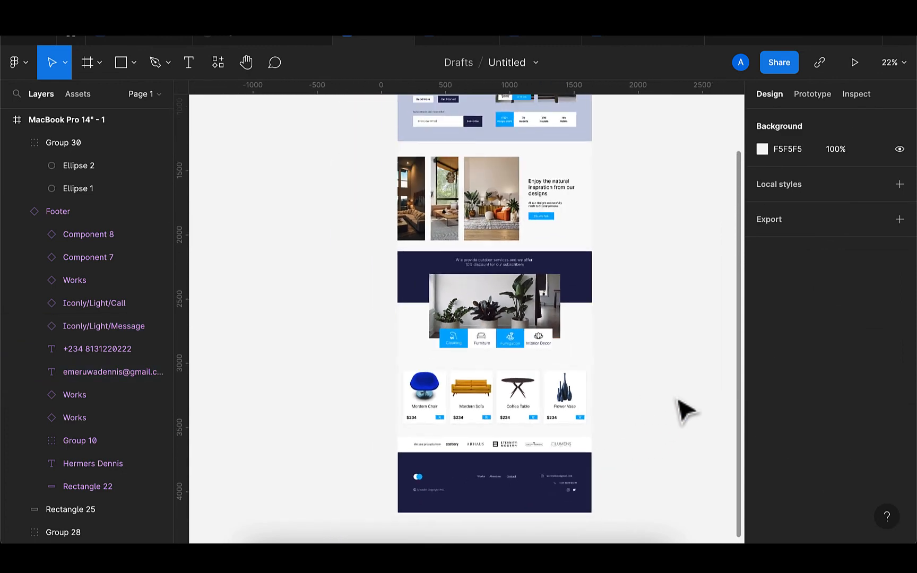
scroll(685, 409, "up", 5)
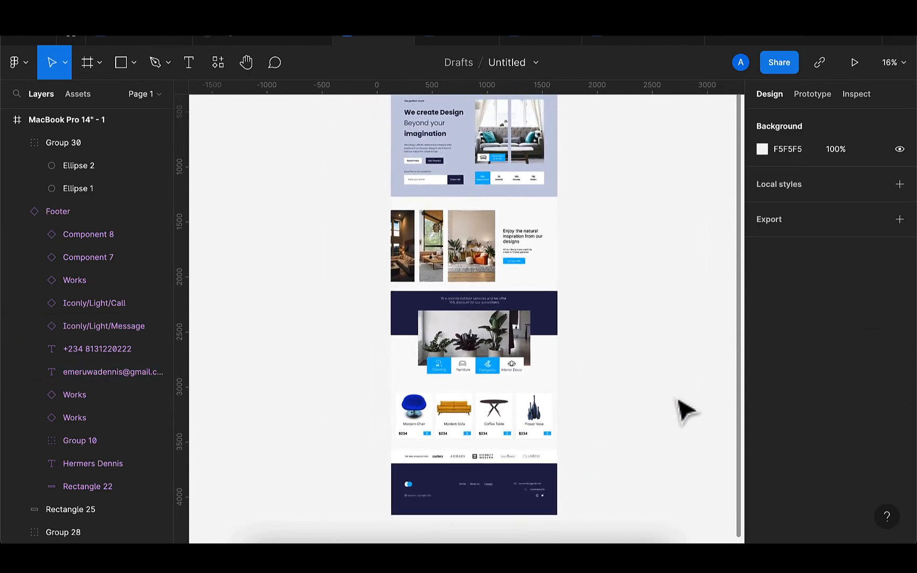
scroll(685, 409, "up", 3)
scroll(685, 408, "right", 2)
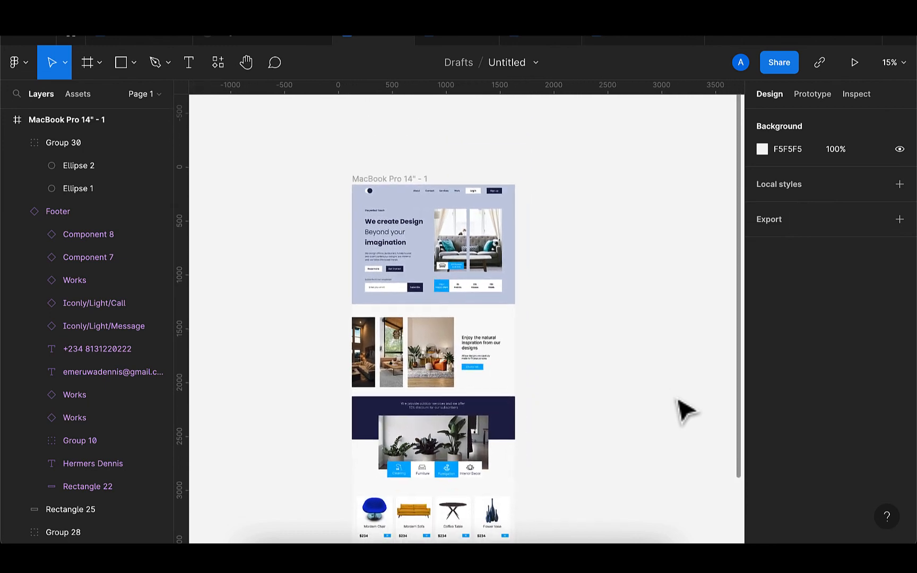
scroll(685, 409, "down", 3)
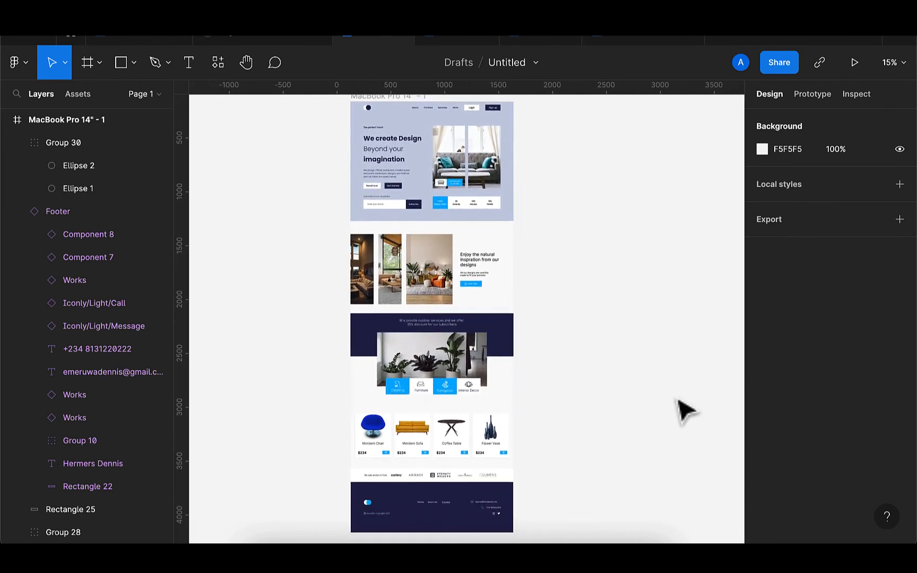